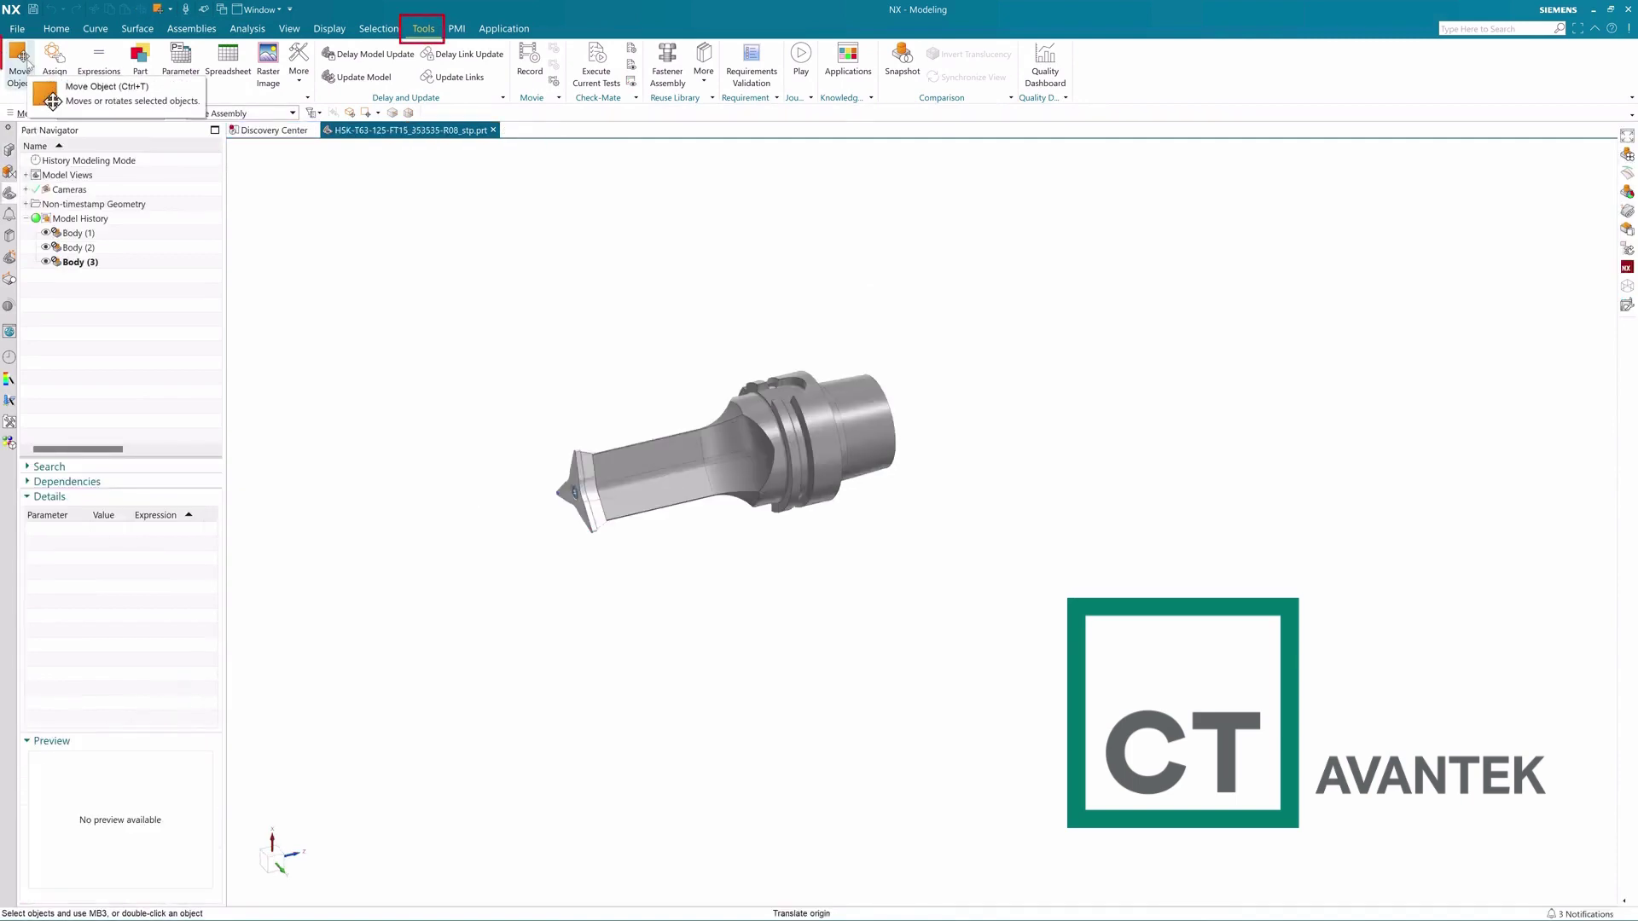
Try rotating the tool assembly's bodies by 90° about the YC axis with Move Object.
left_click(20, 60)
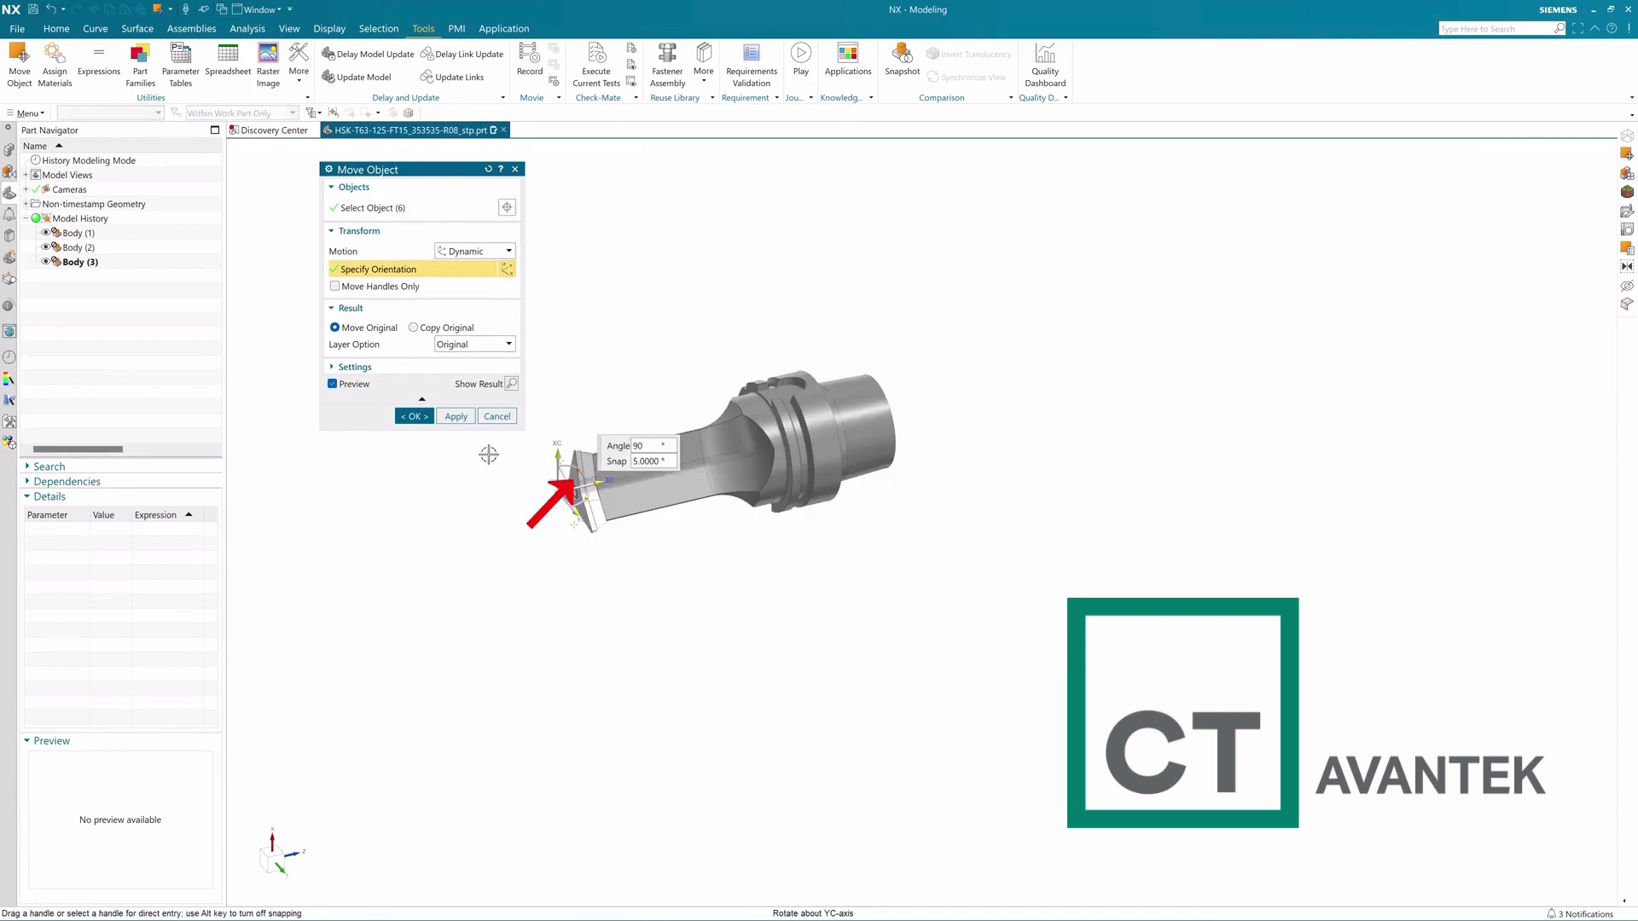
key("Return")
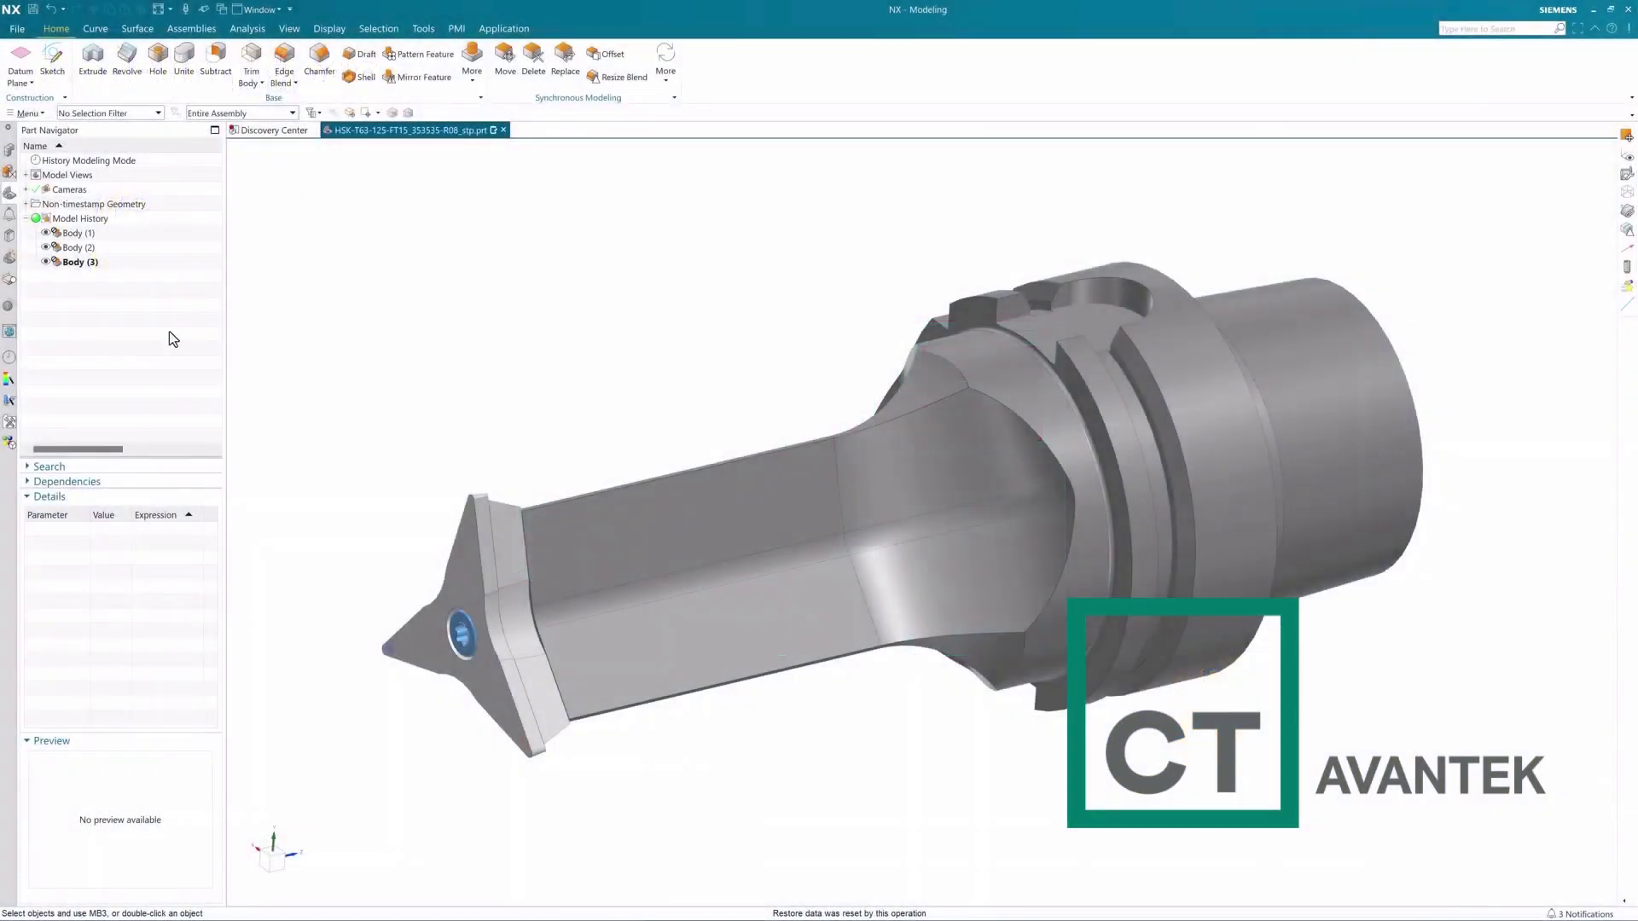
Select all six objects of the tool with Move Object and rotate them 90° about the YC axis.
left_click(424, 30)
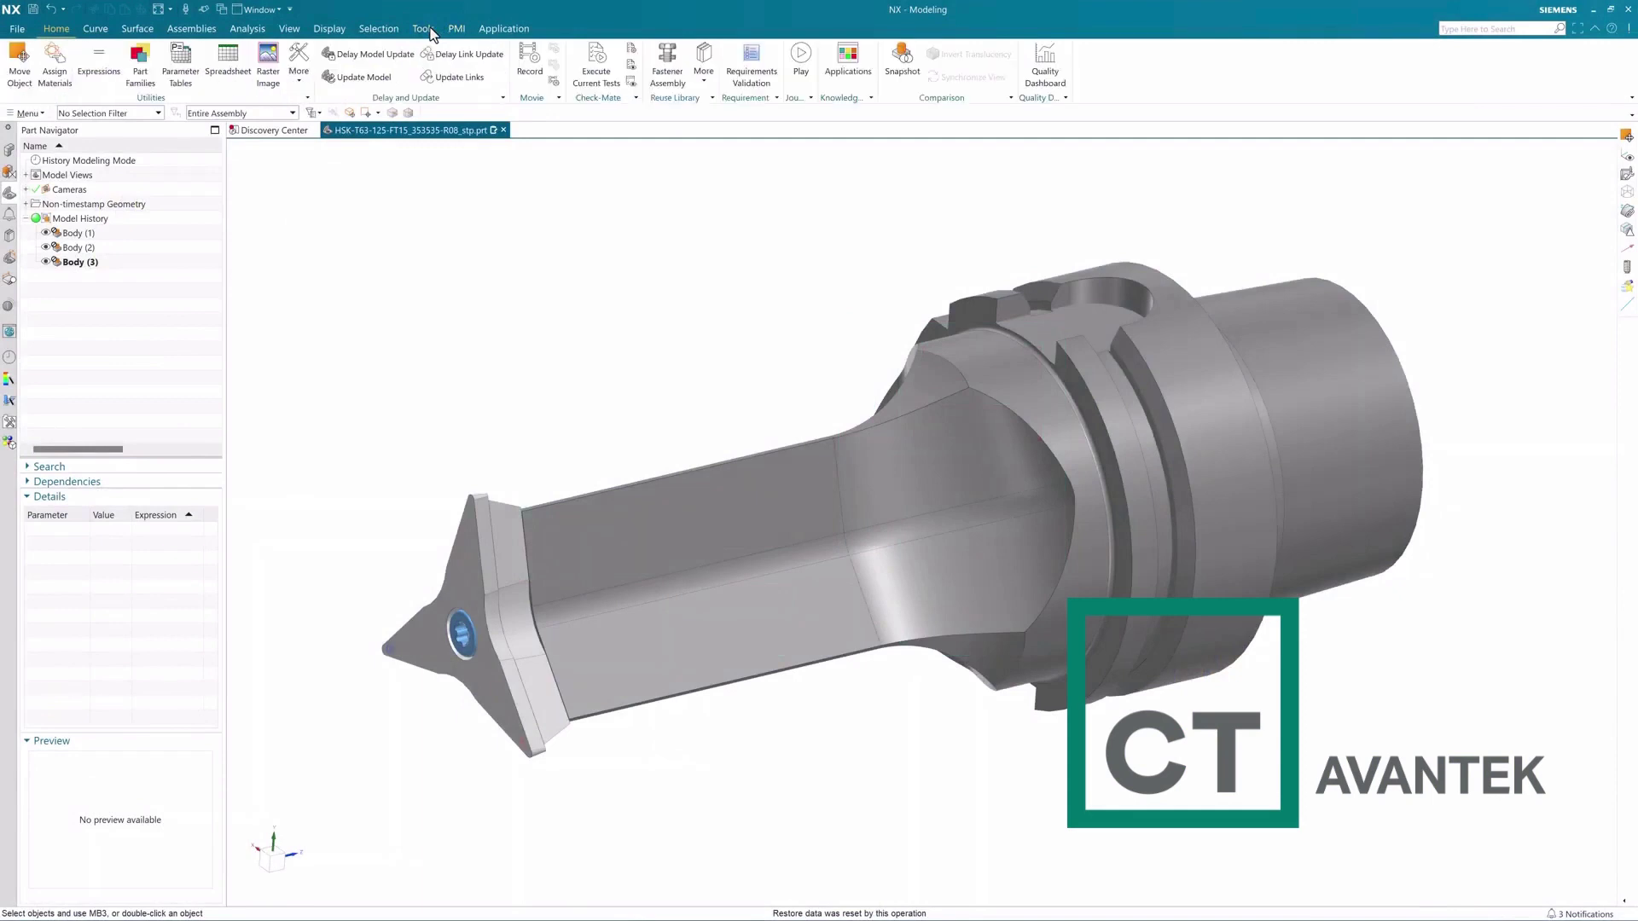
left_click(20, 69)
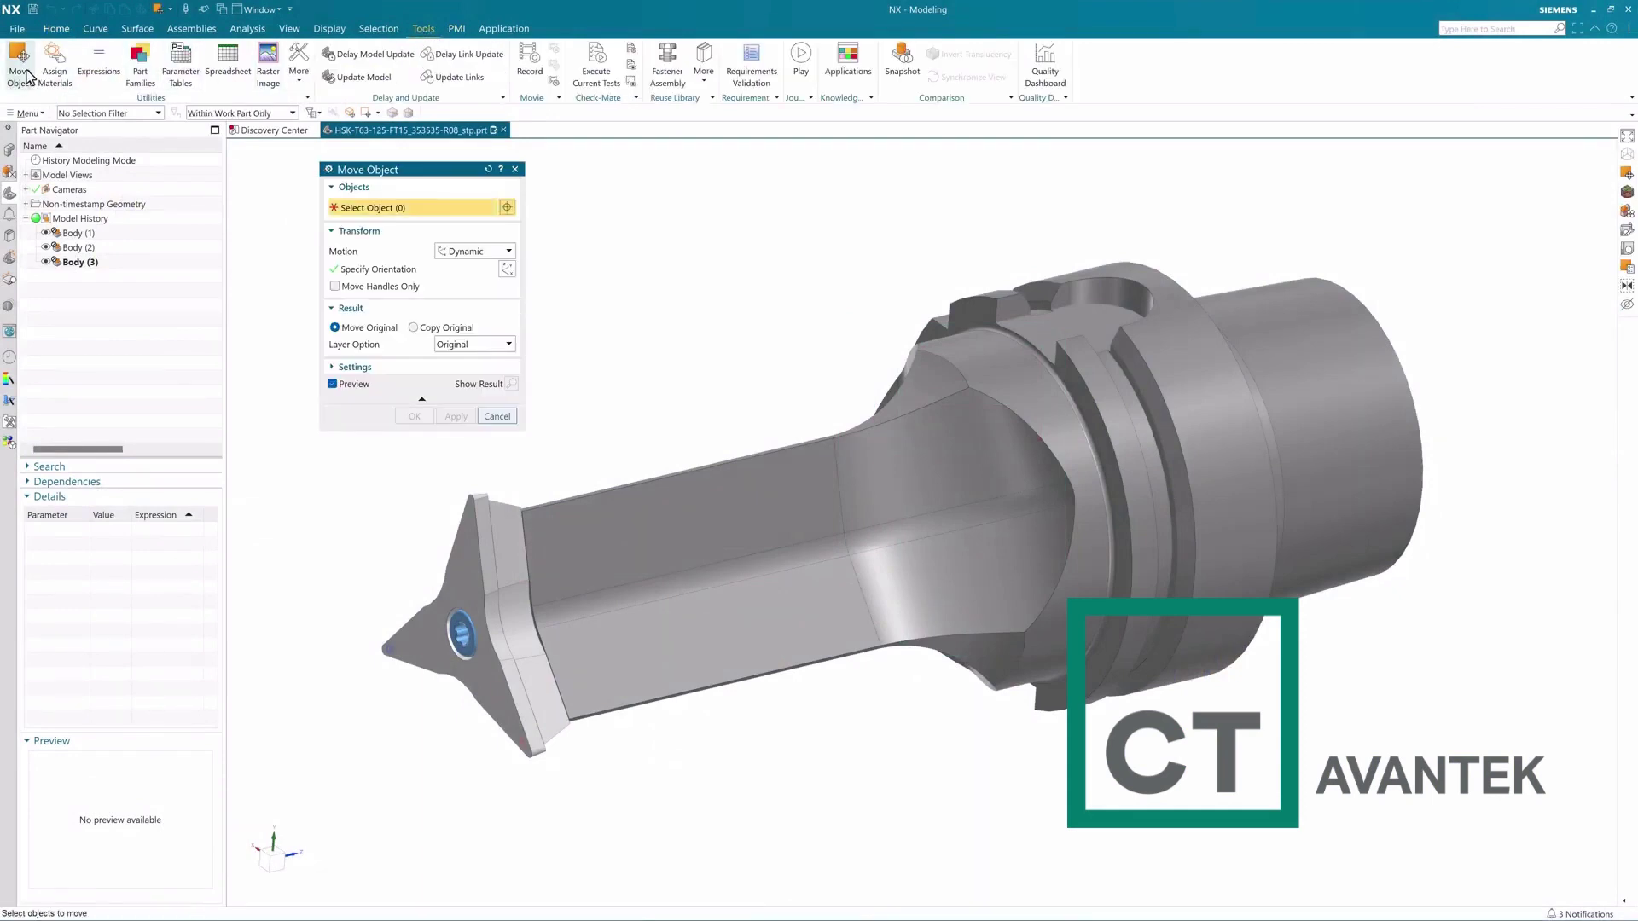
scroll(566, 339, "down", 3)
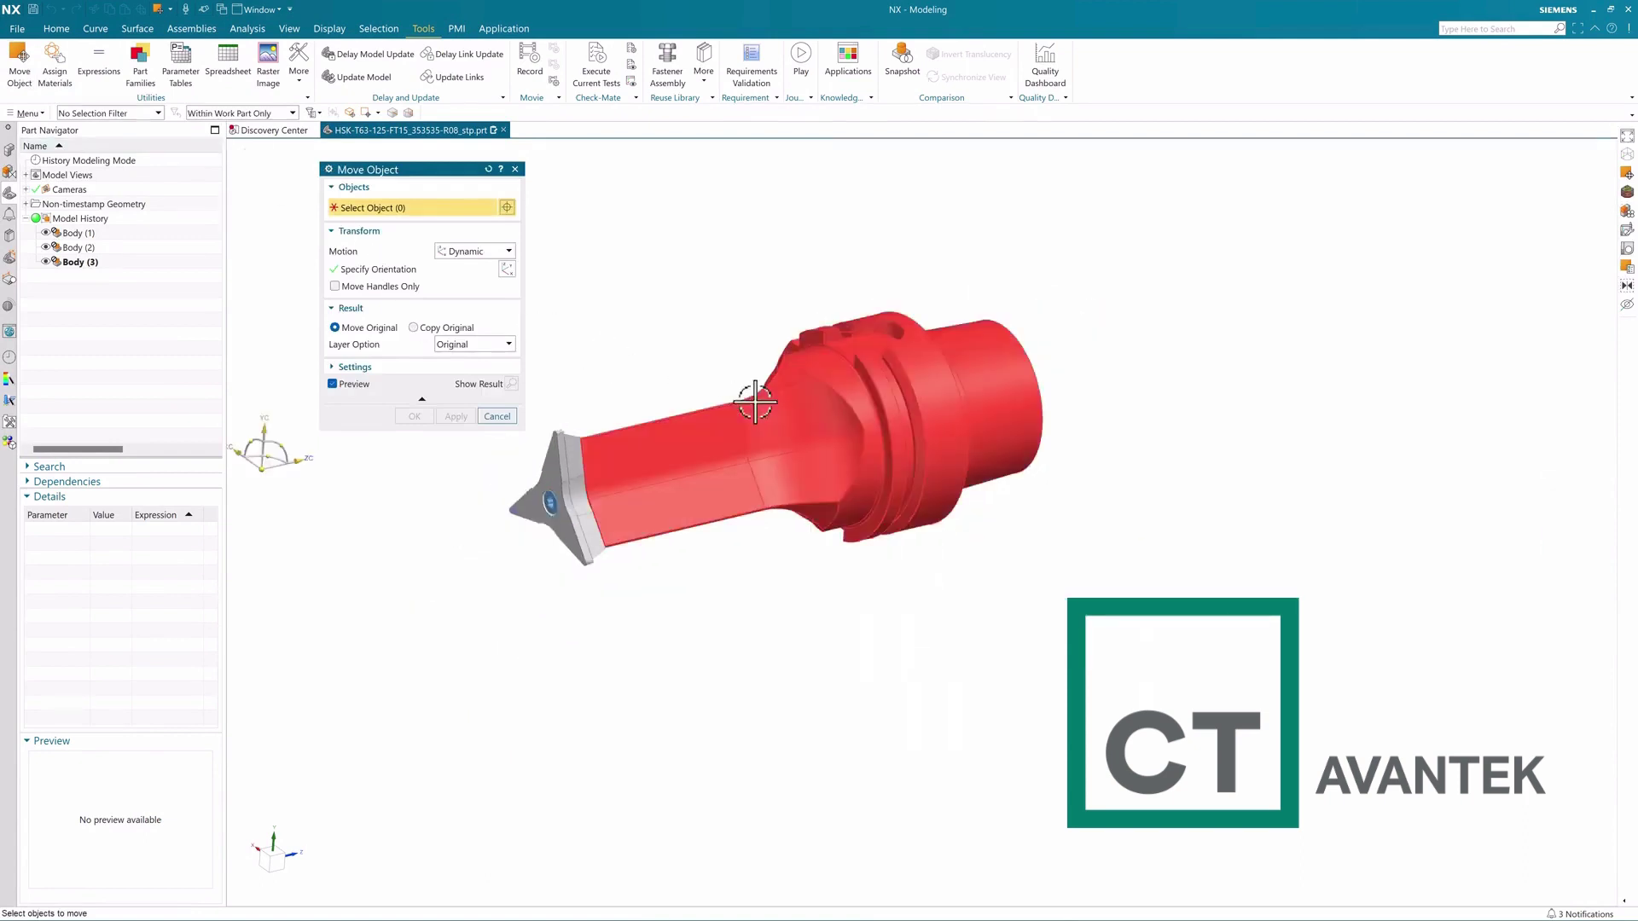
left_click_drag(1216, 621, 456, 256)
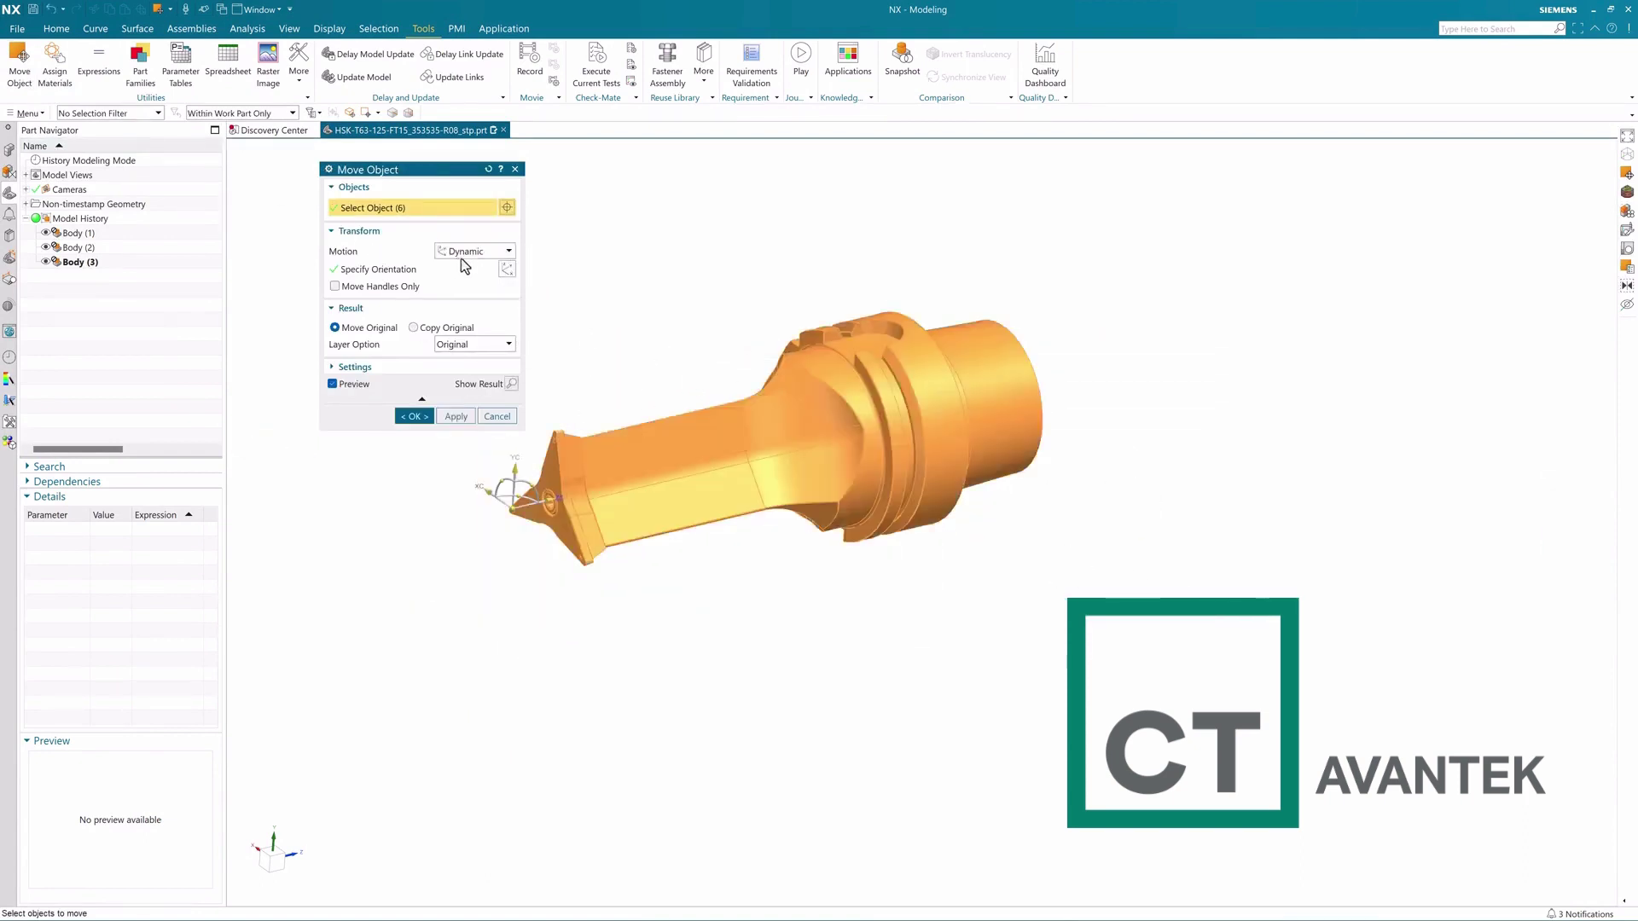
left_click(380, 270)
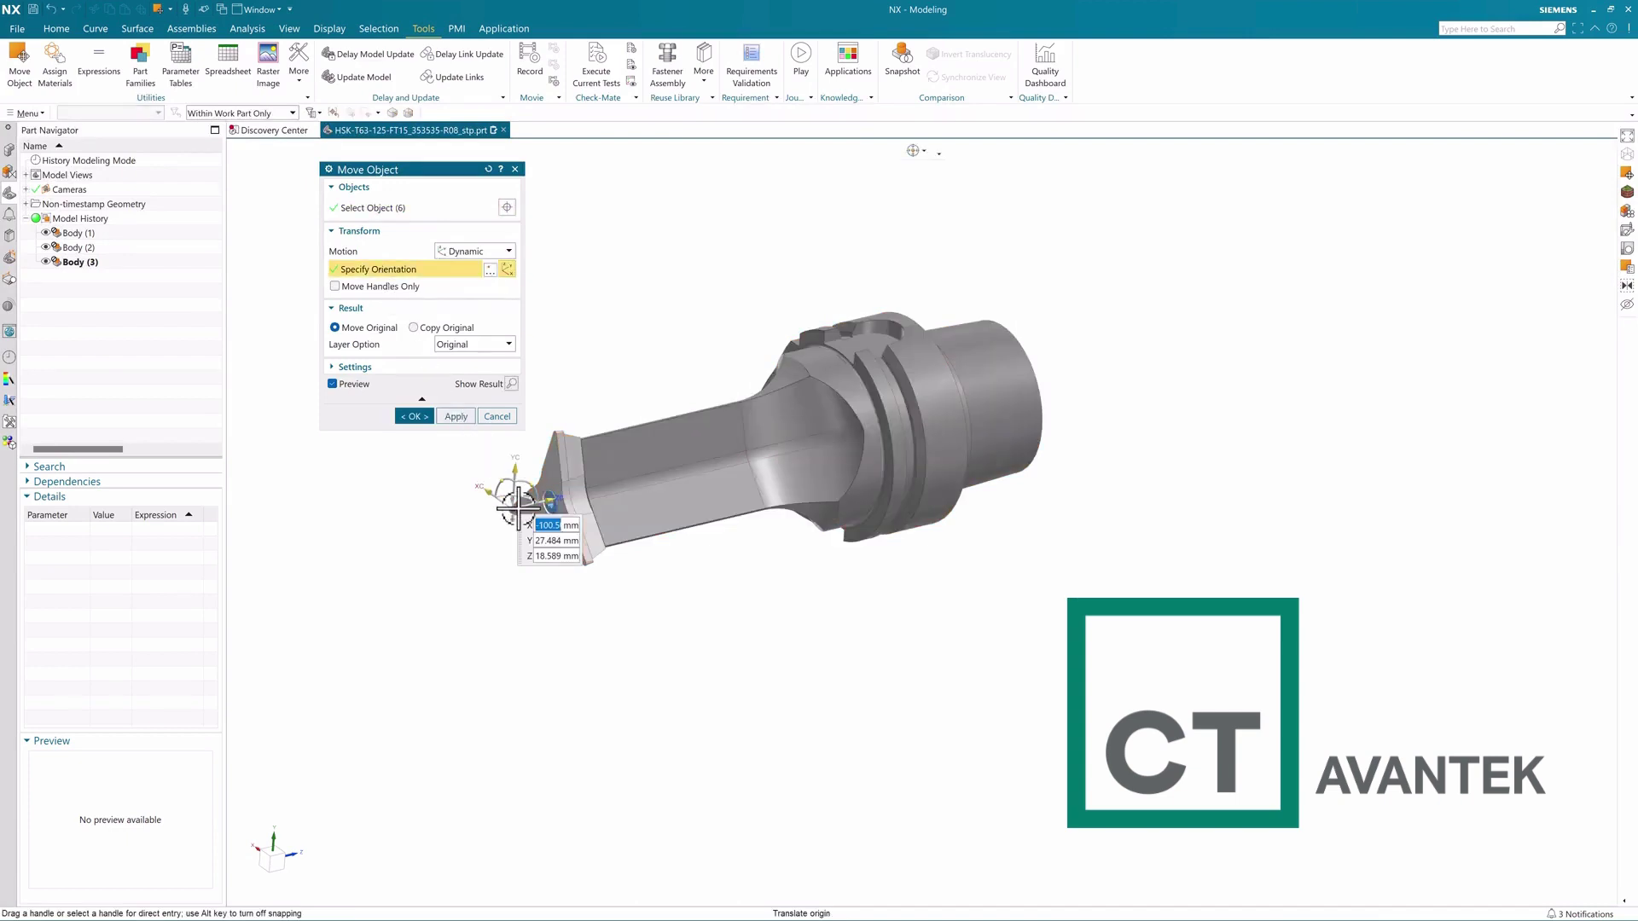
middle_click_drag(697, 633, 692, 626)
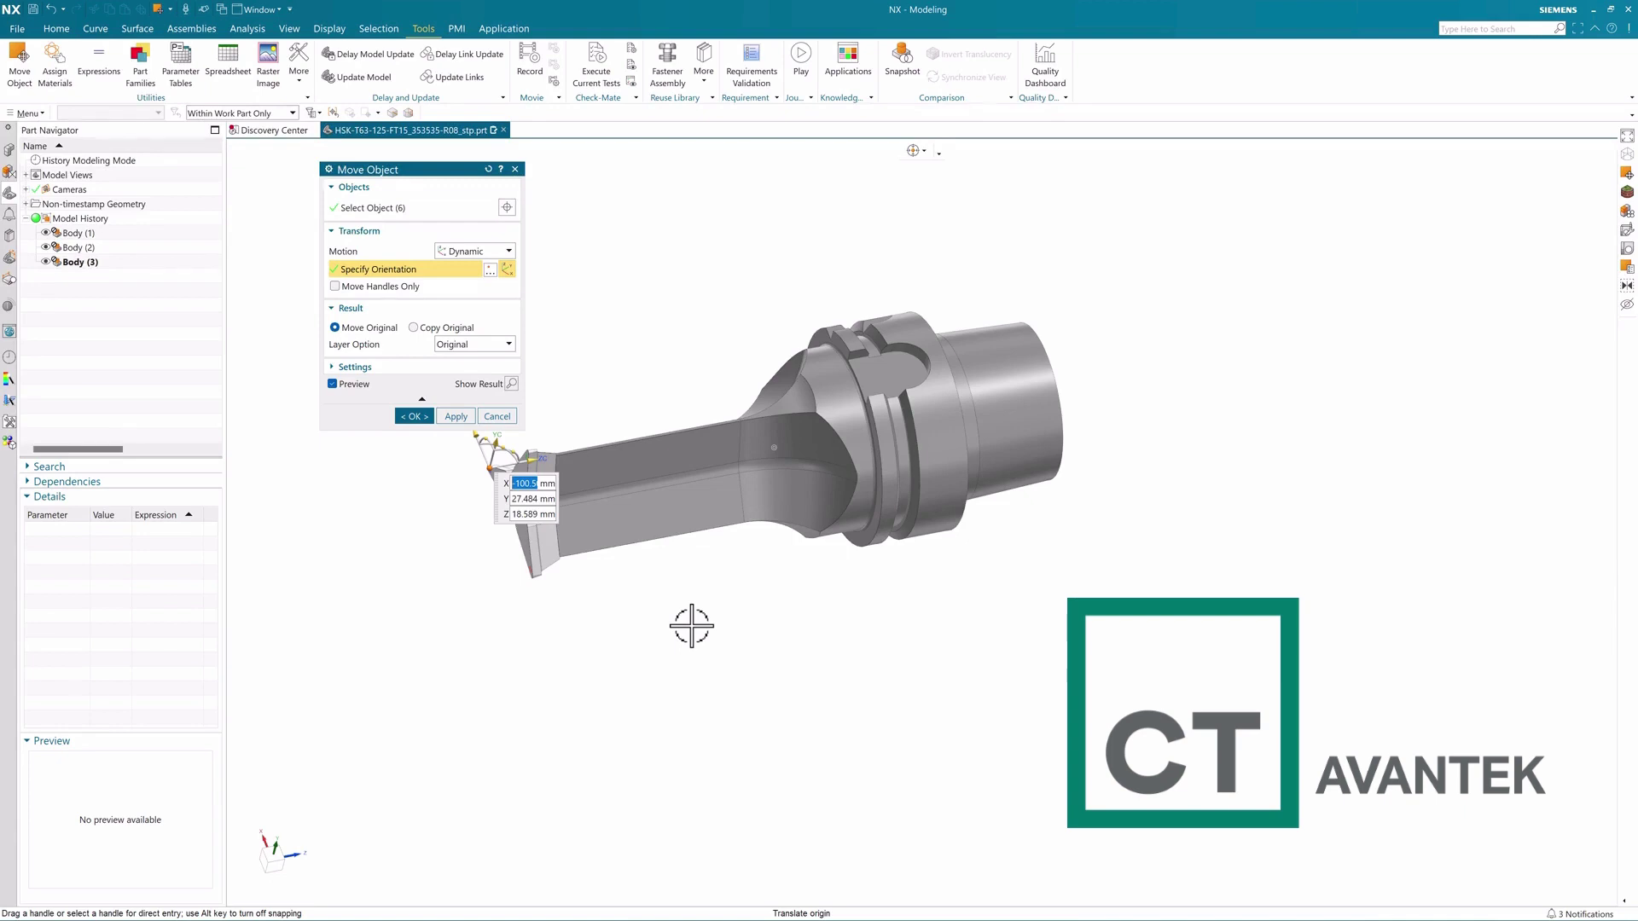
middle_click_drag(691, 626, 718, 590)
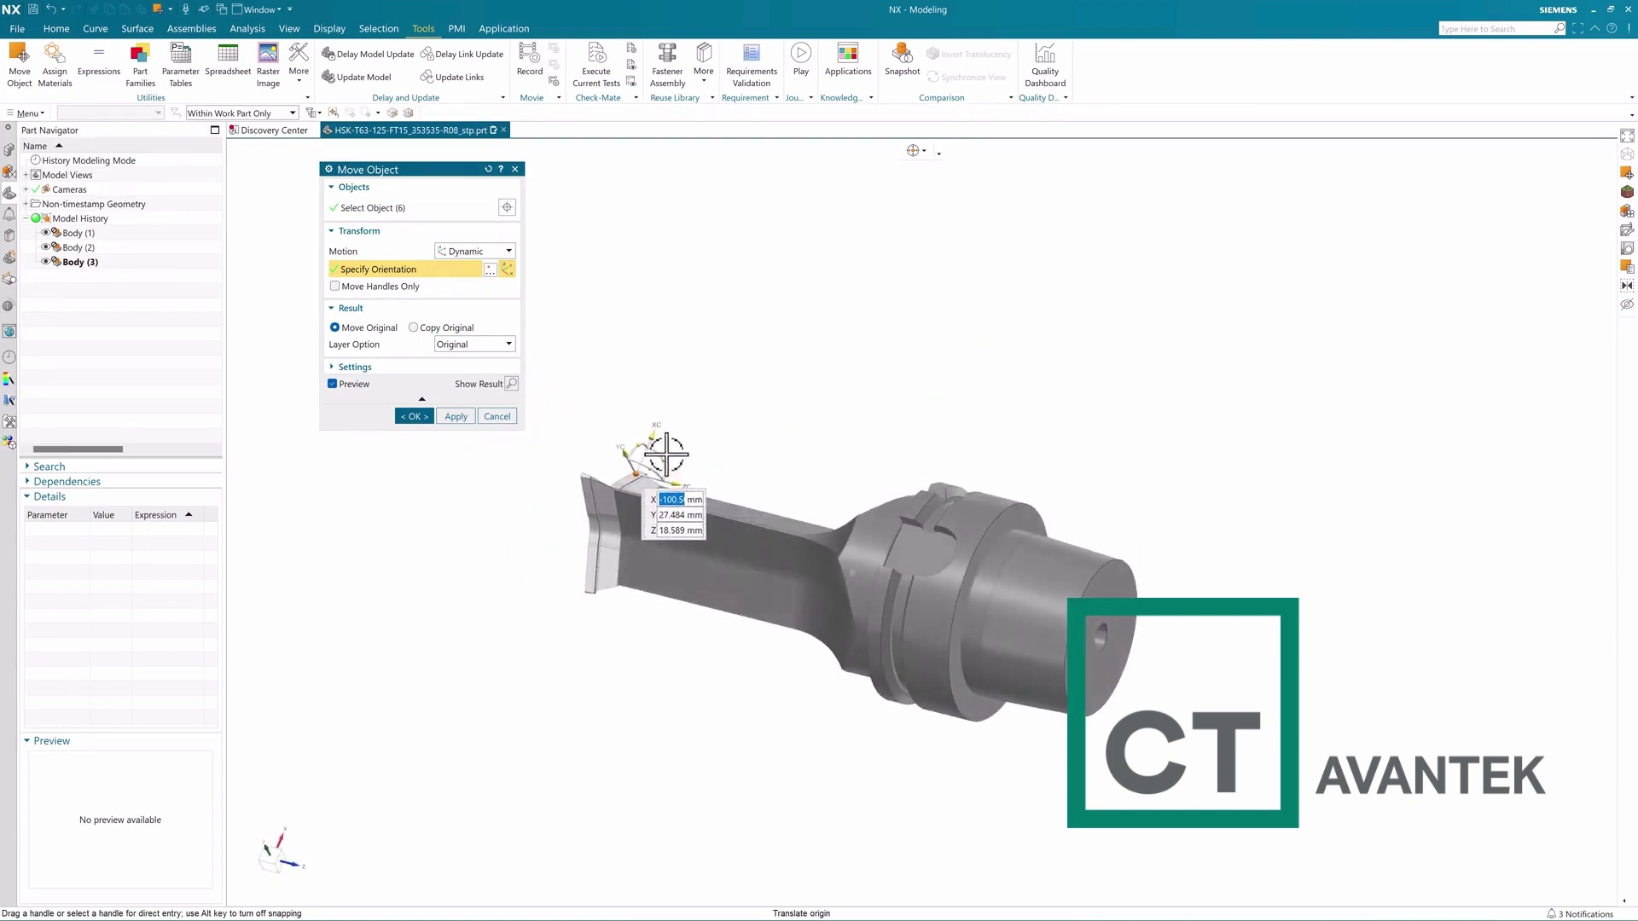
left_click(695, 467)
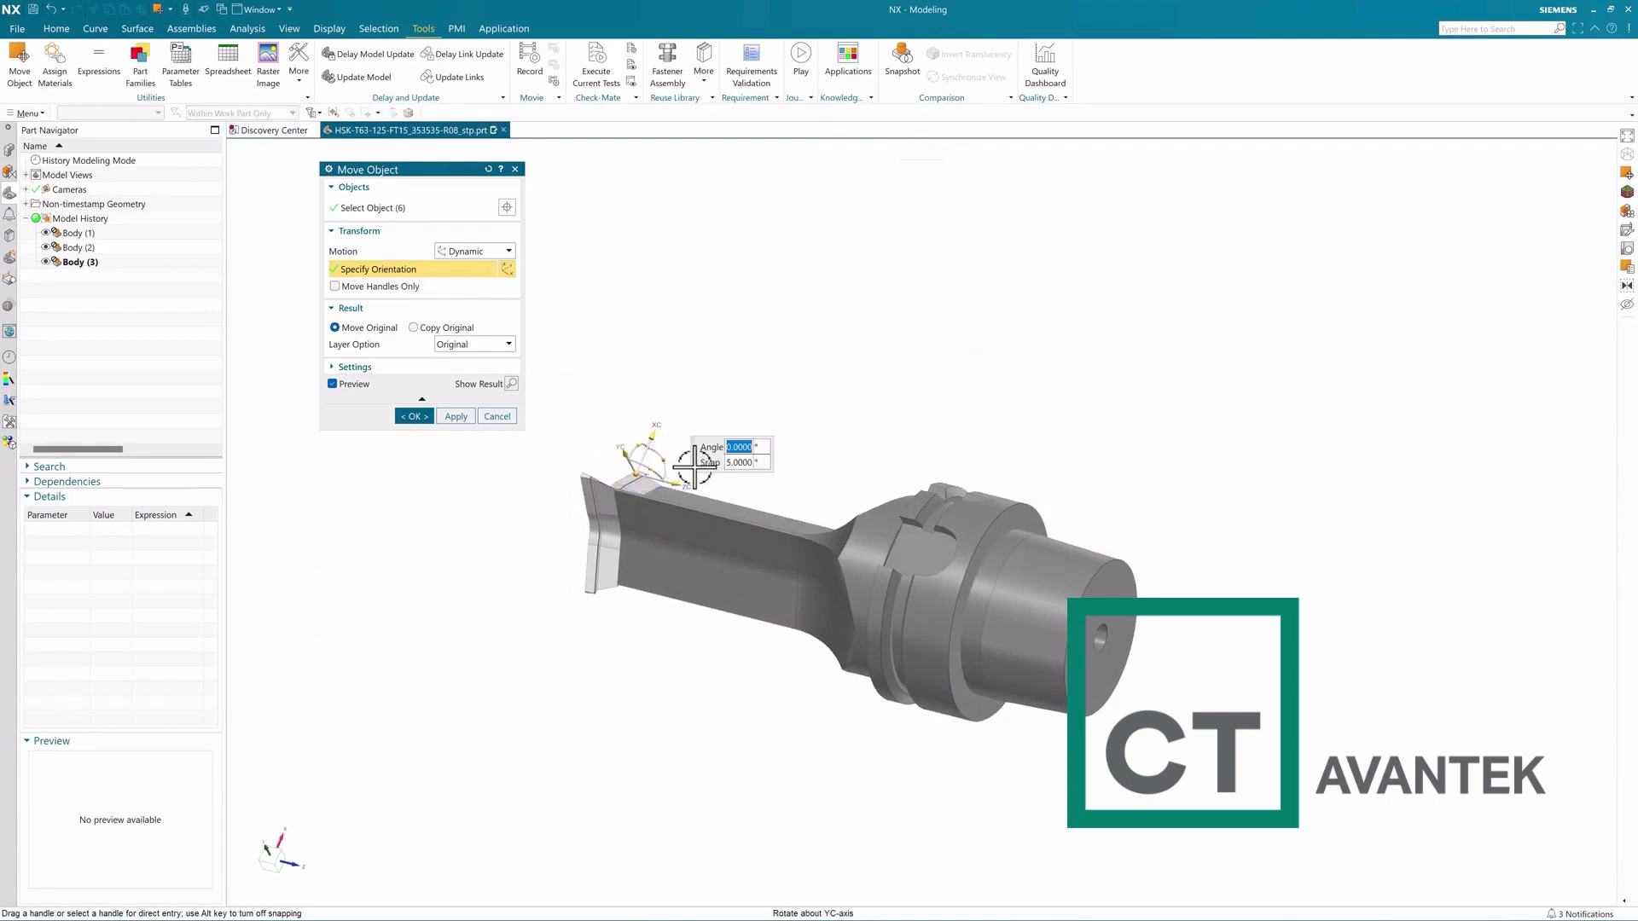
type("90")
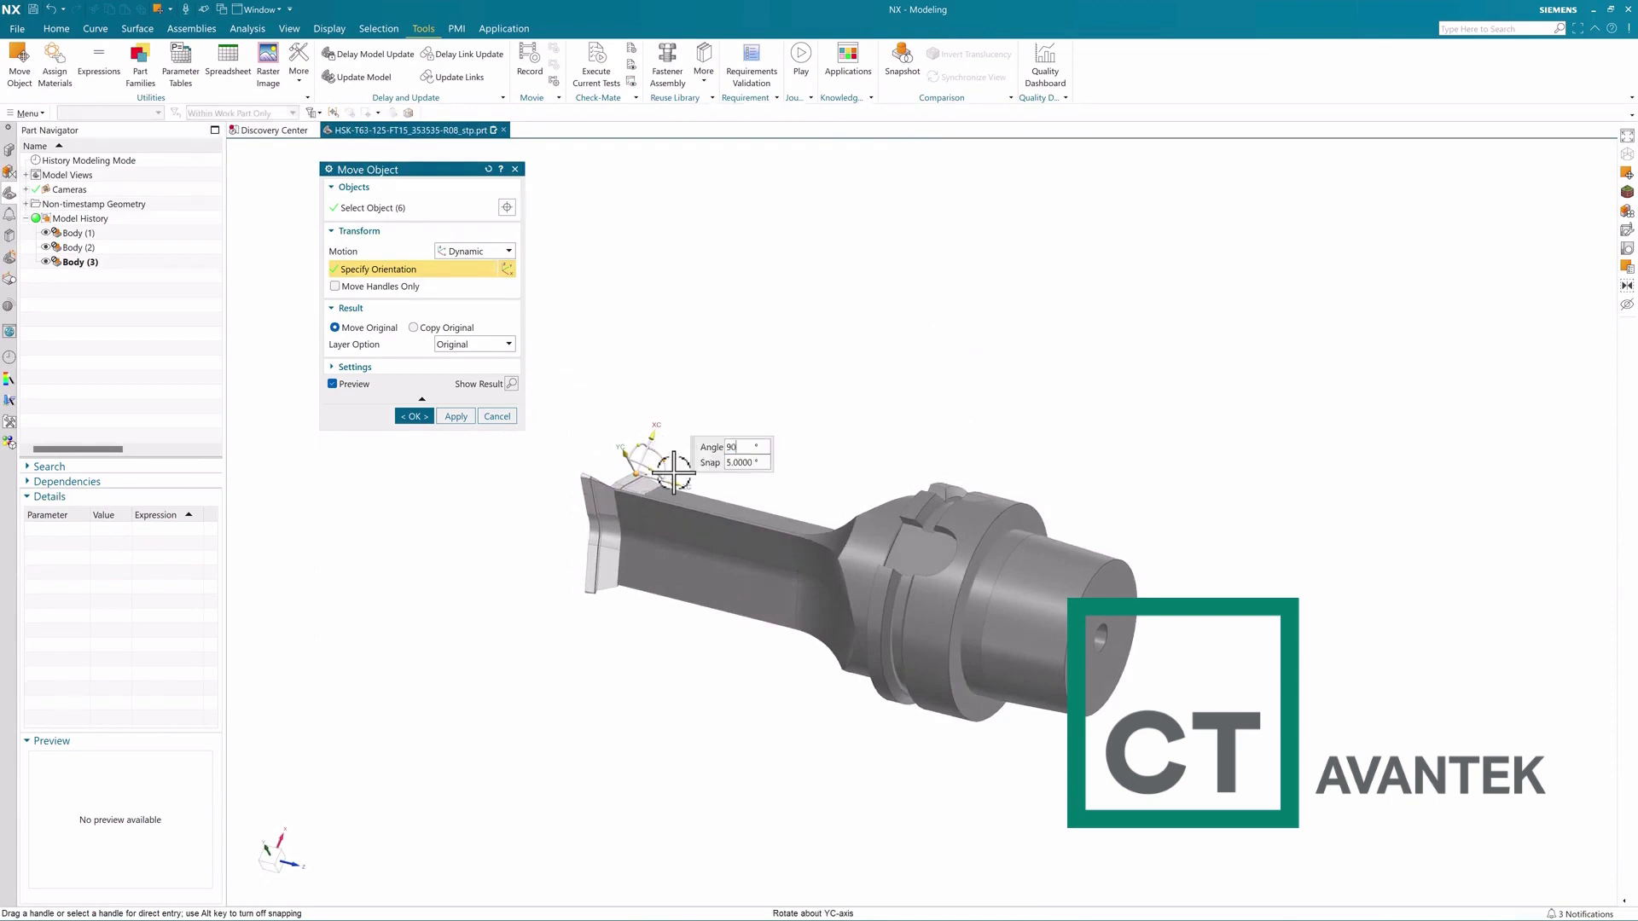
key("Return")
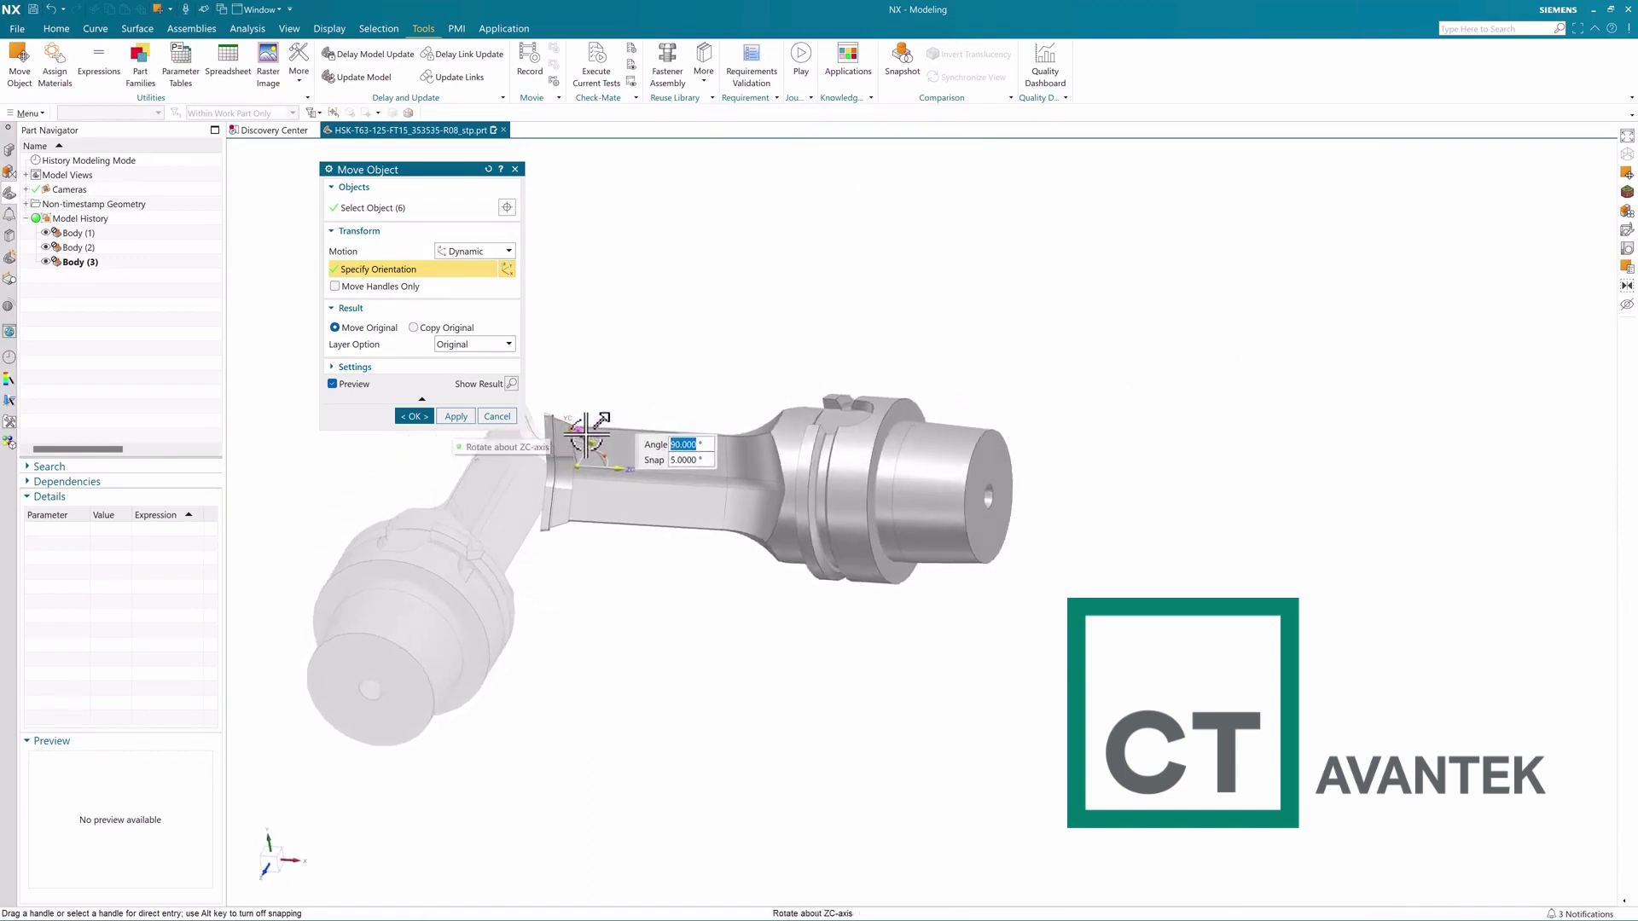
Rotate the tool about the ZC axis in repeated 90° increments and apply the move.
left_click(585, 436)
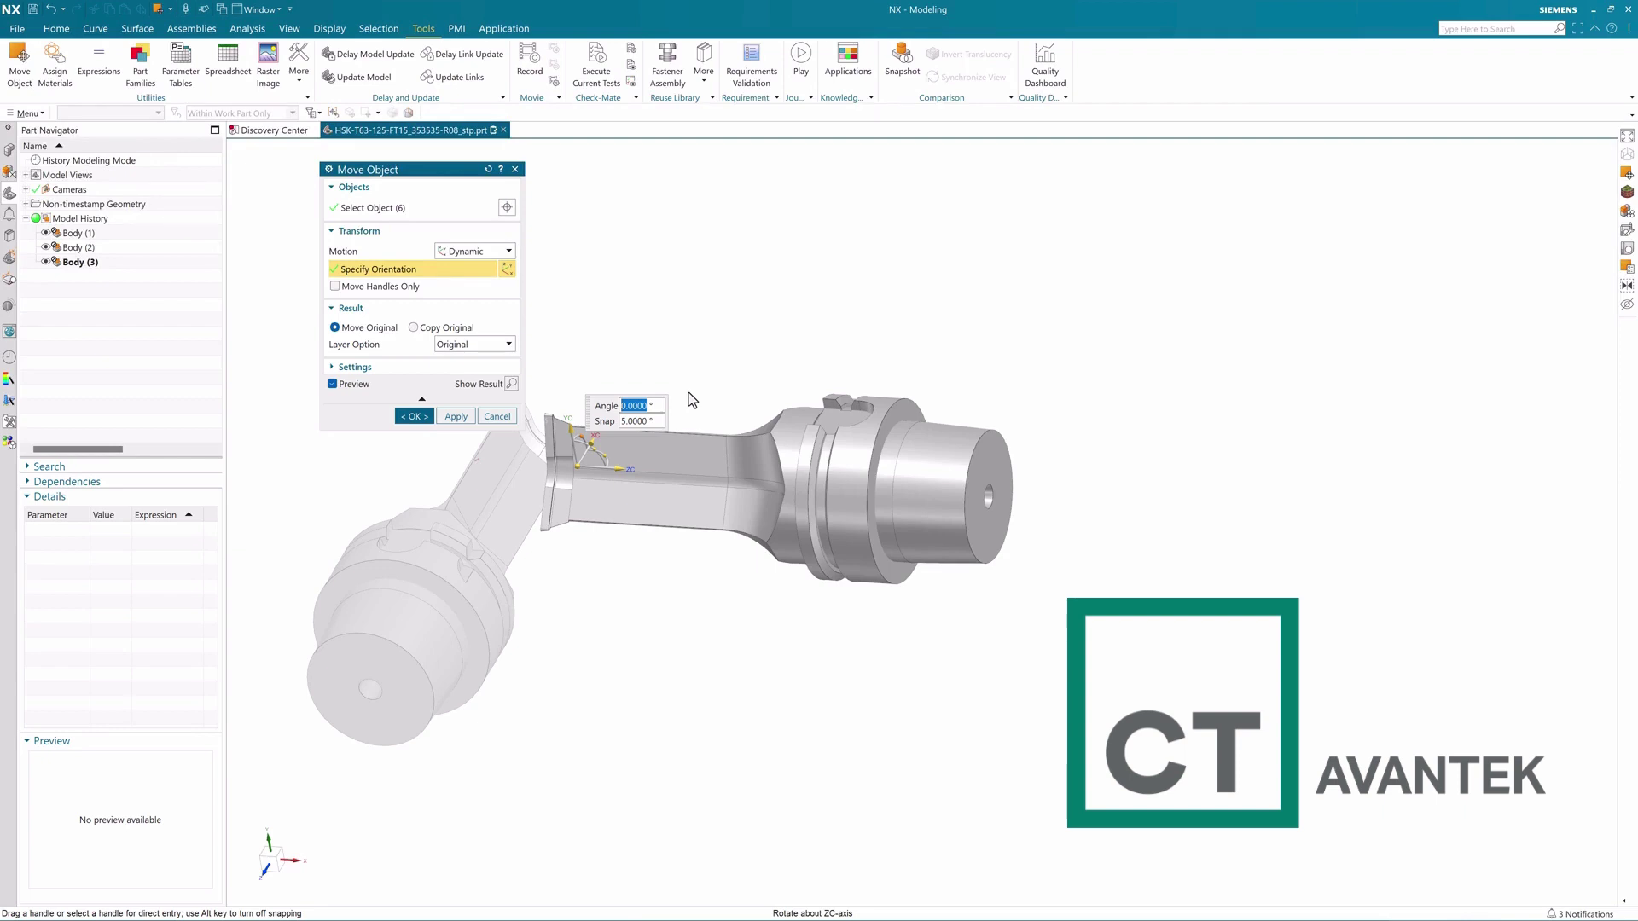
middle_click_drag(688, 392, 724, 367)
type("90")
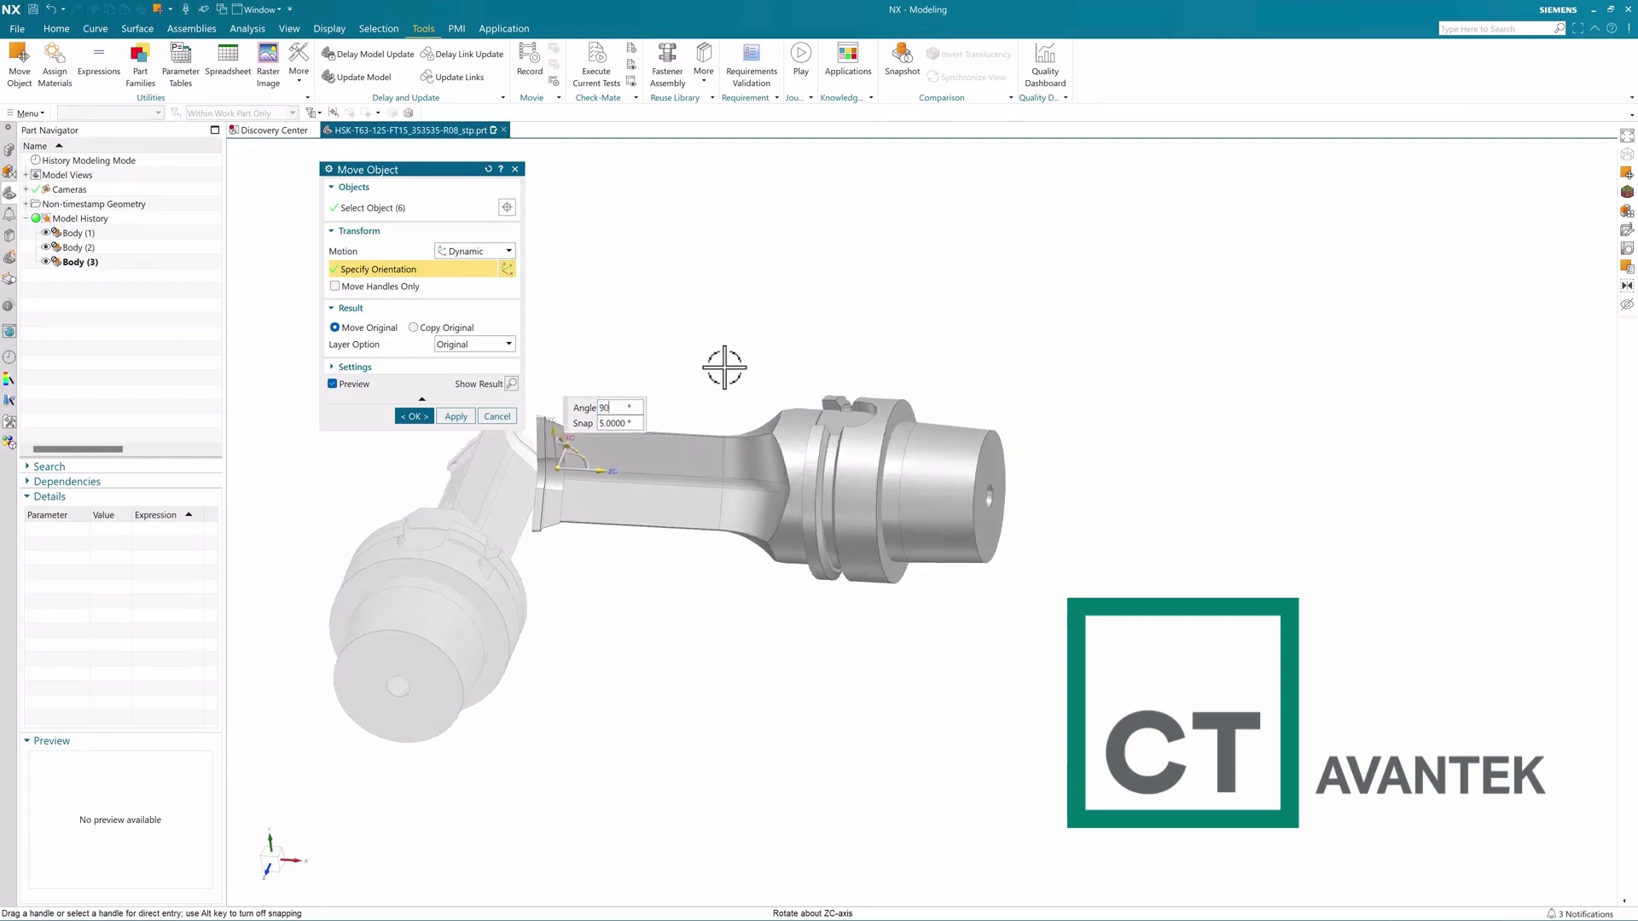
key("Return")
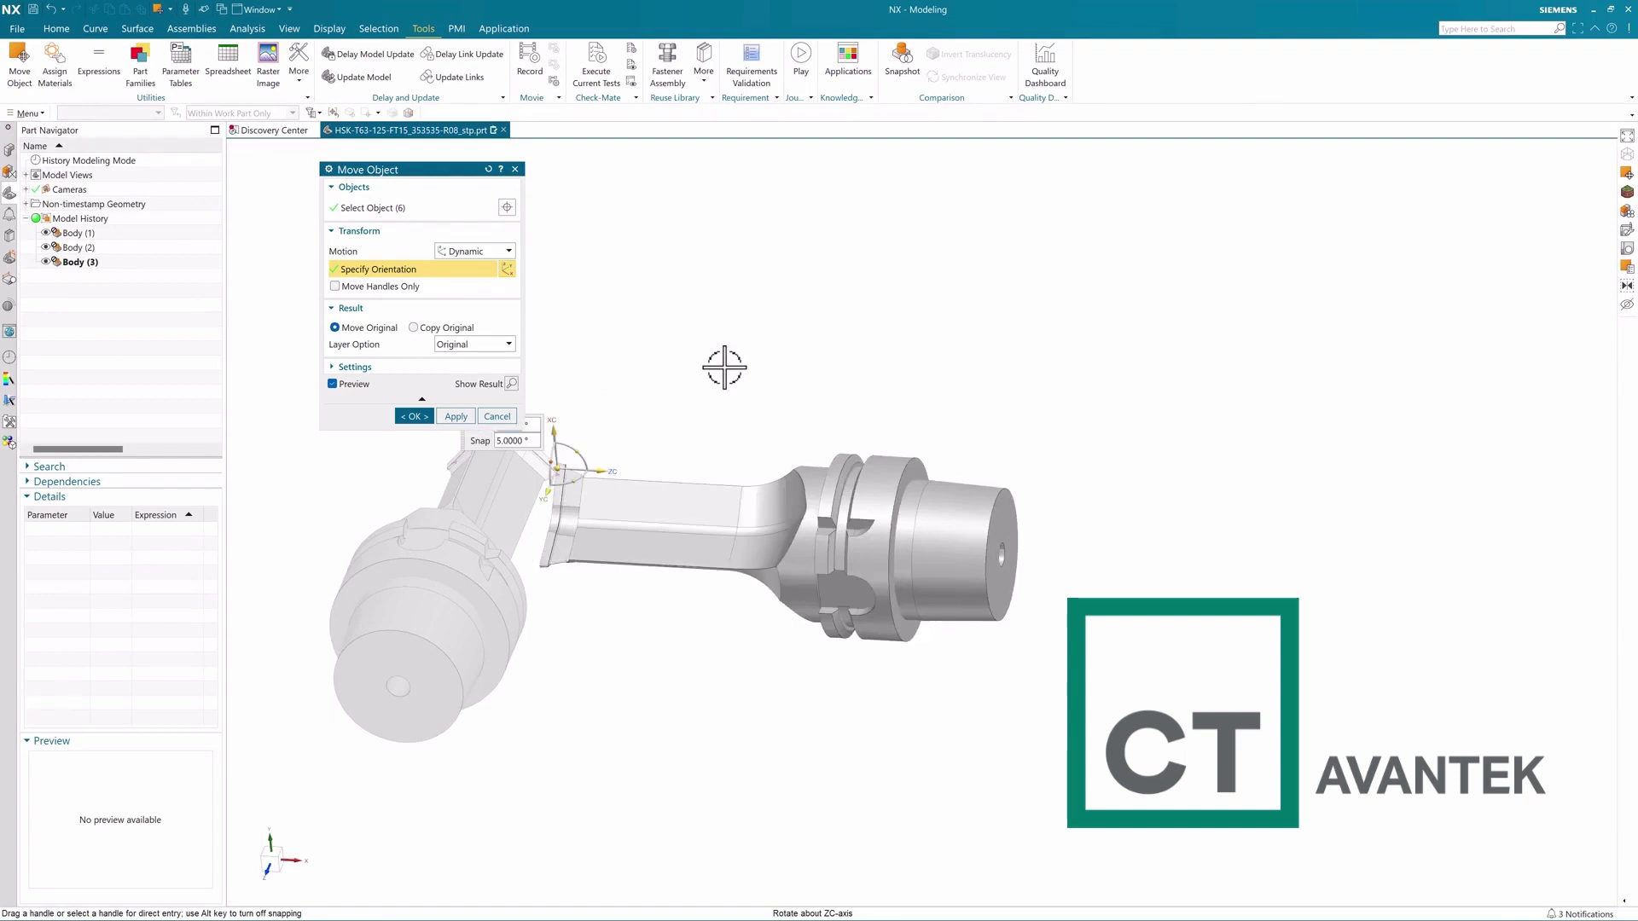
key("Return")
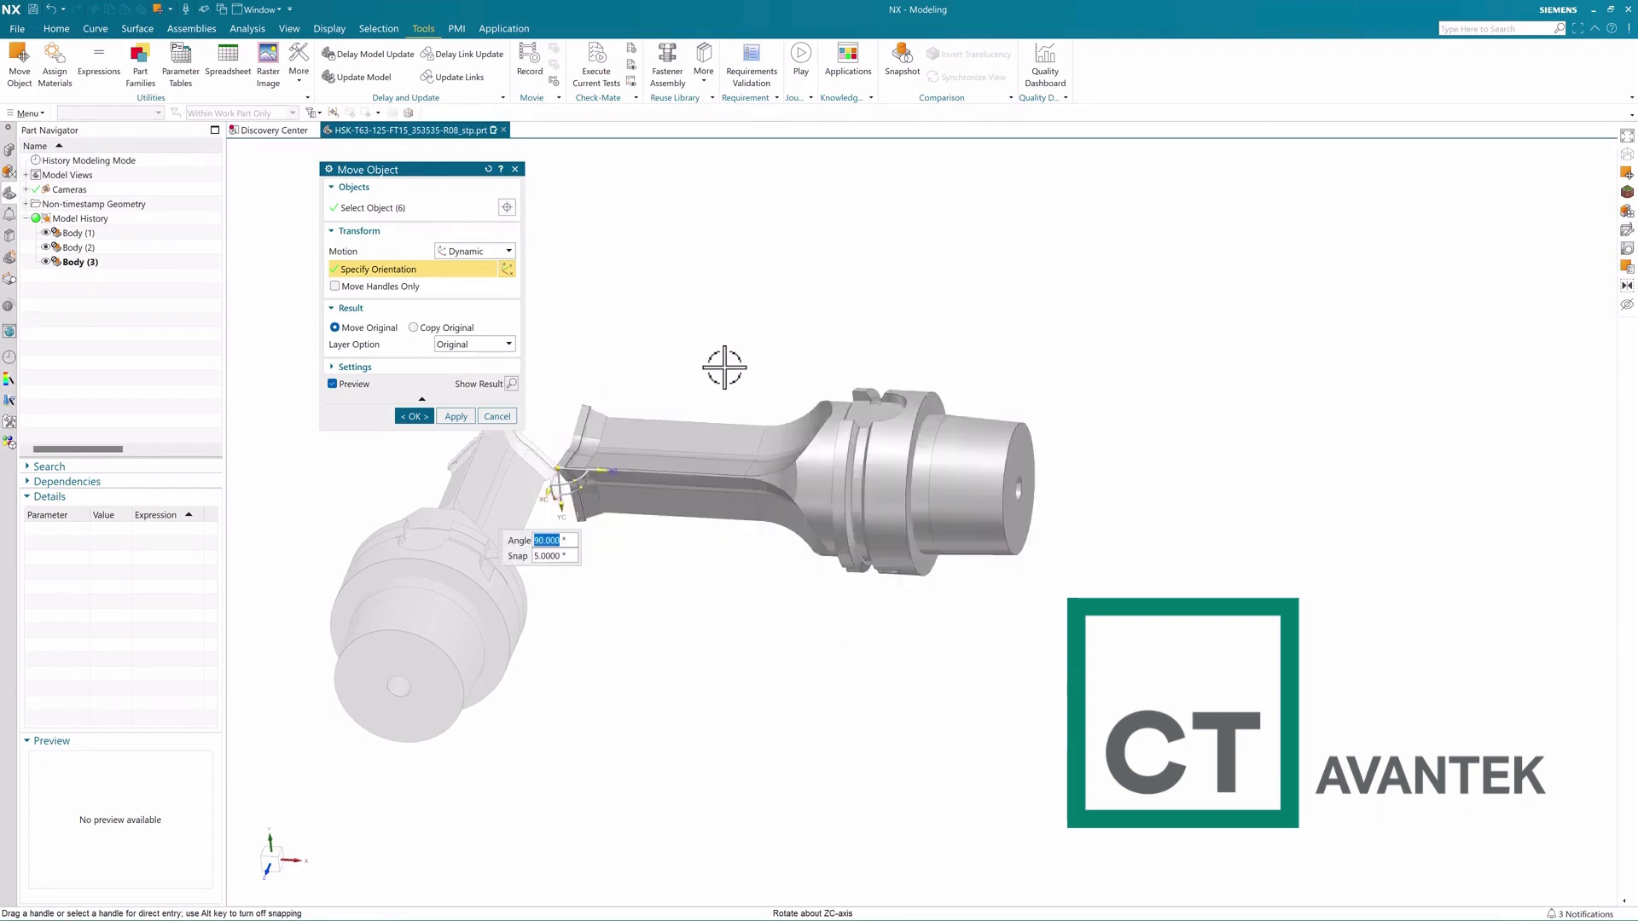
key("Return")
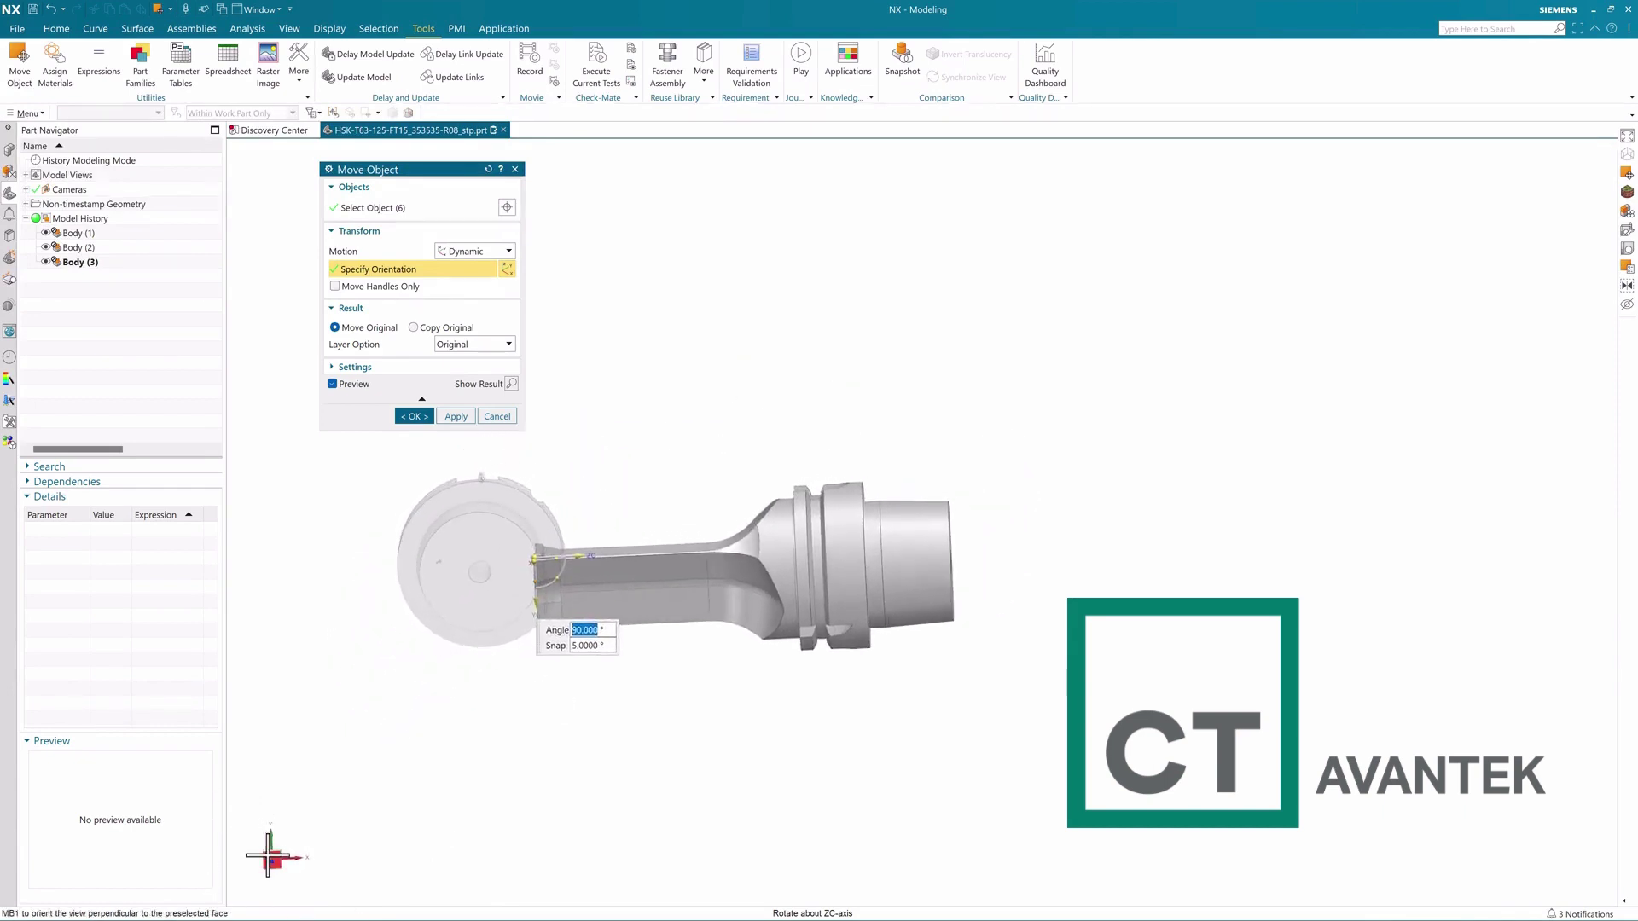
key("Return")
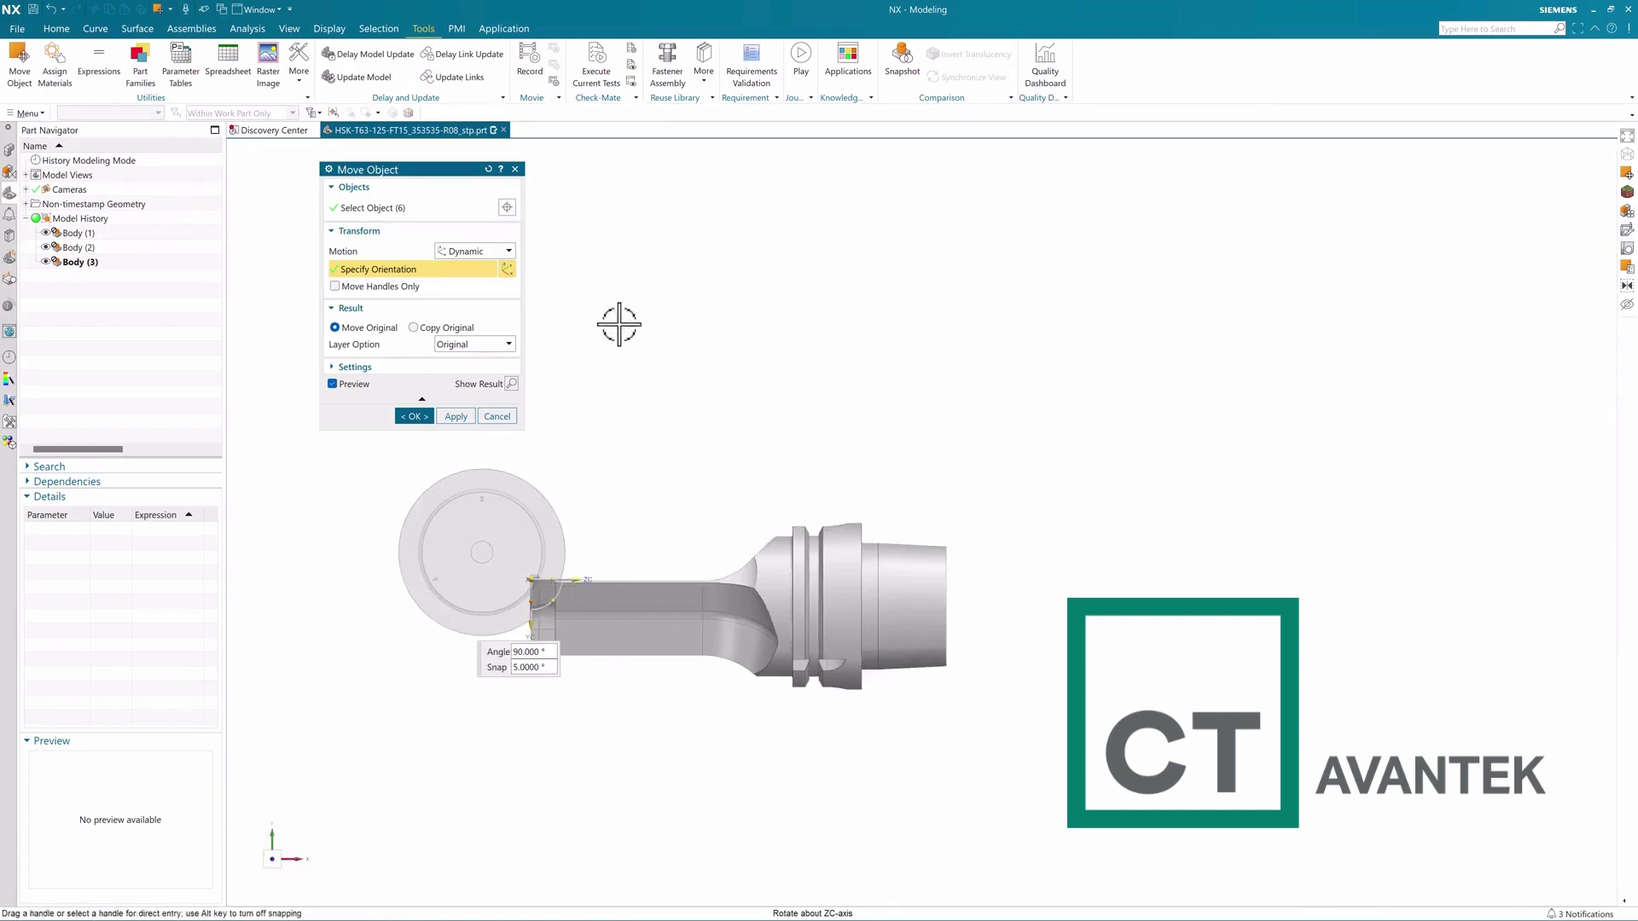
left_click(459, 417)
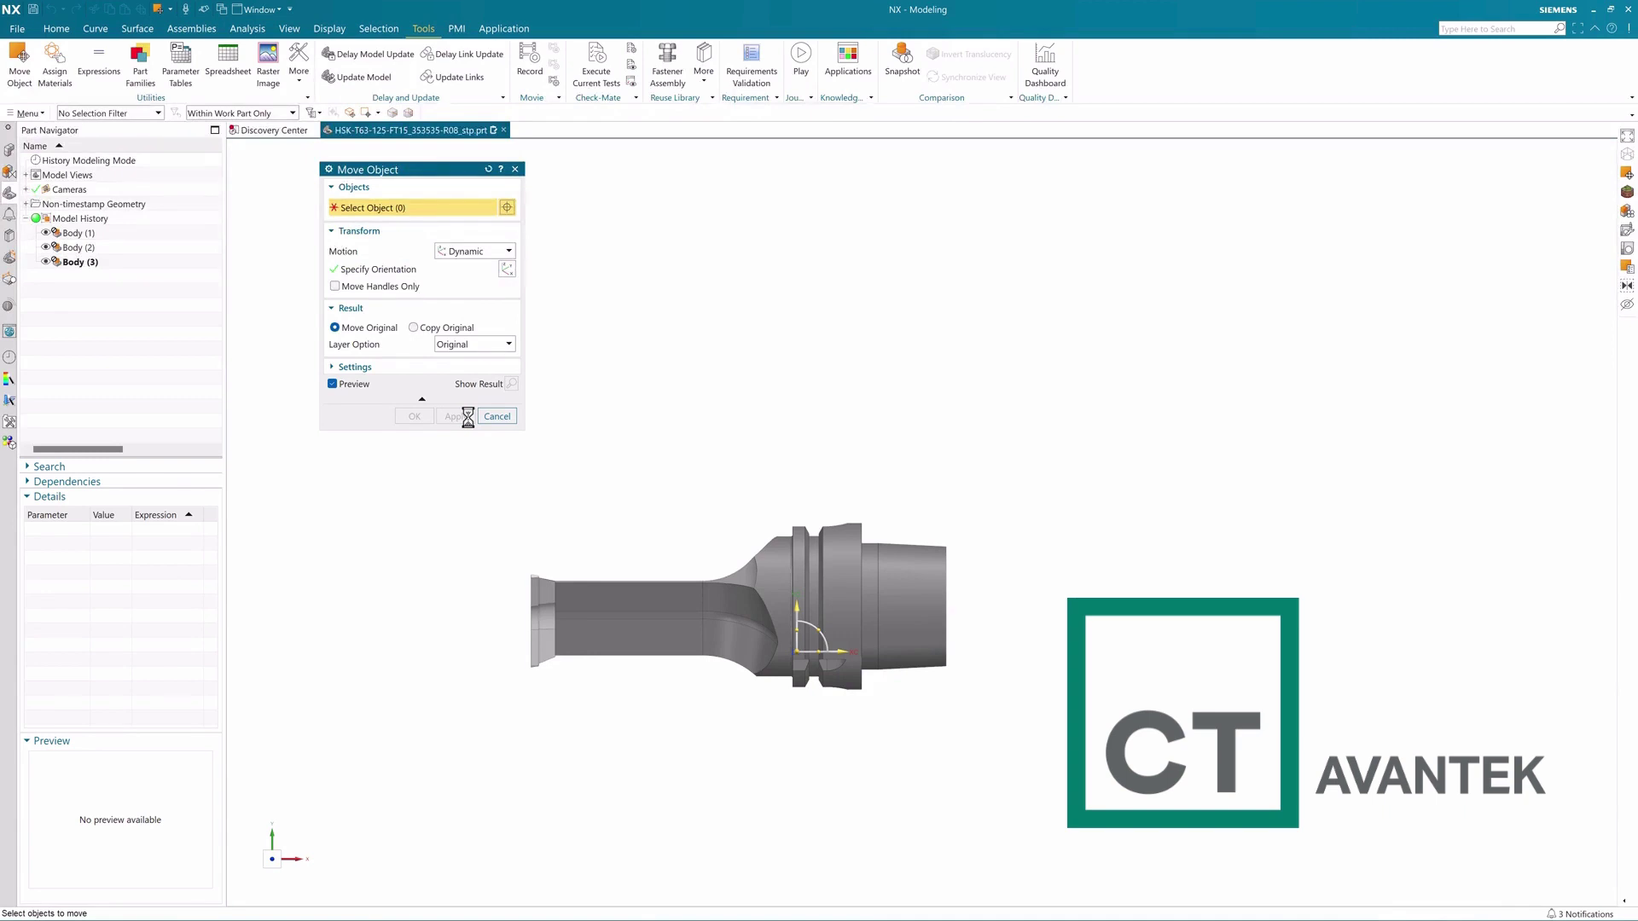
Reselect all six tool objects and relocate only the move handles to the centre point of the holder's circular geometry beside the flange.
left_click_drag(1082, 767, 443, 511)
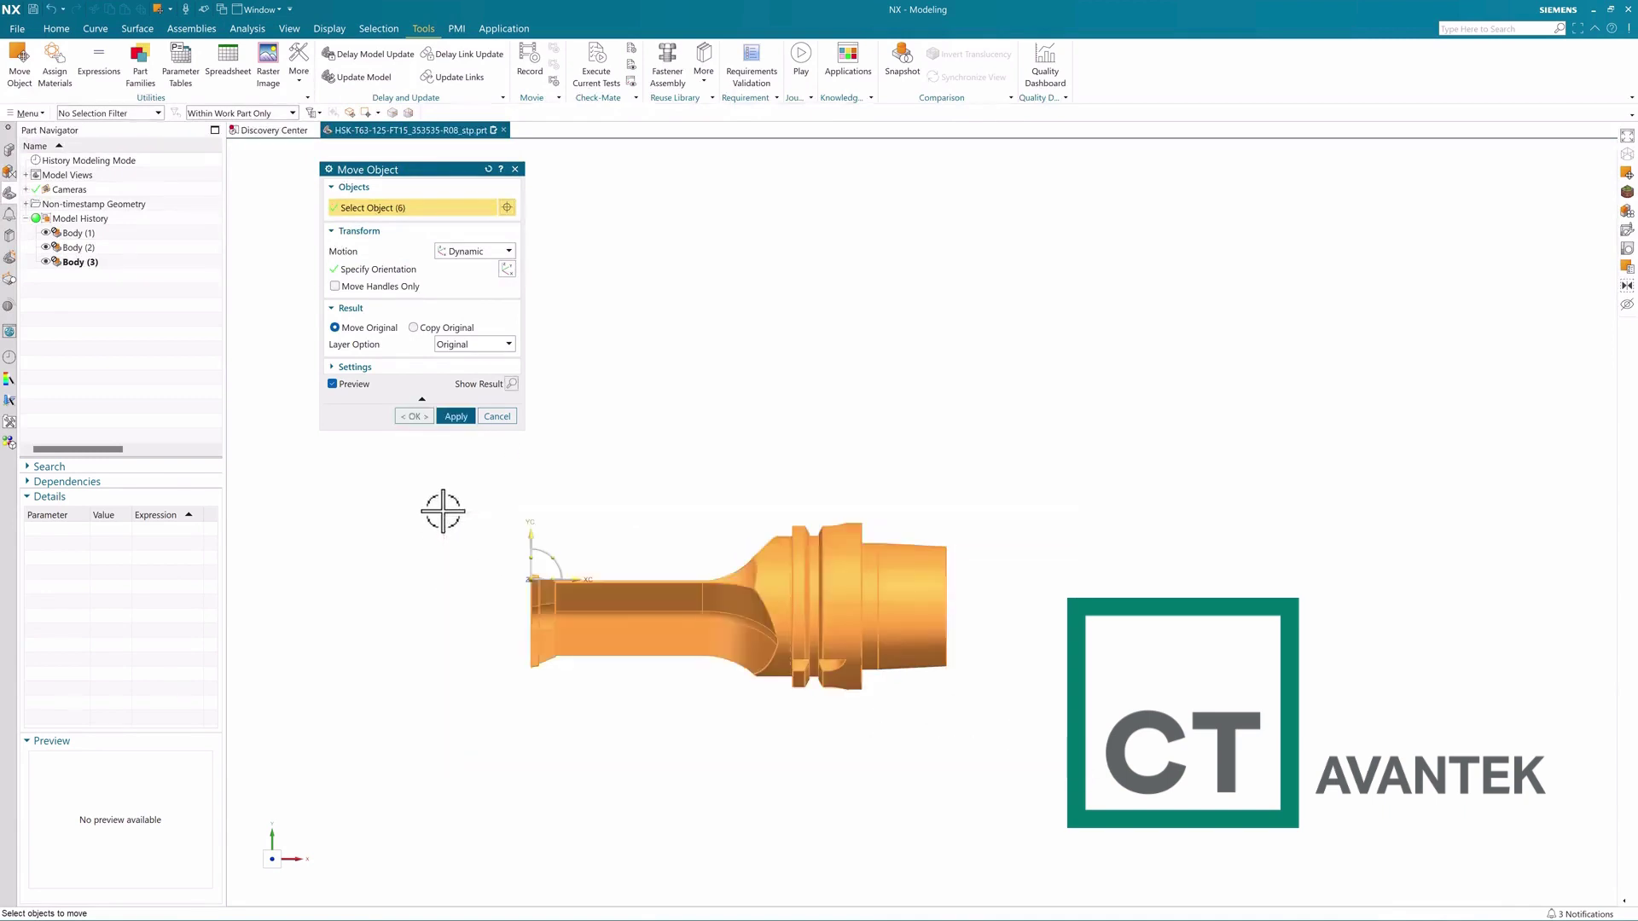
left_click(356, 287)
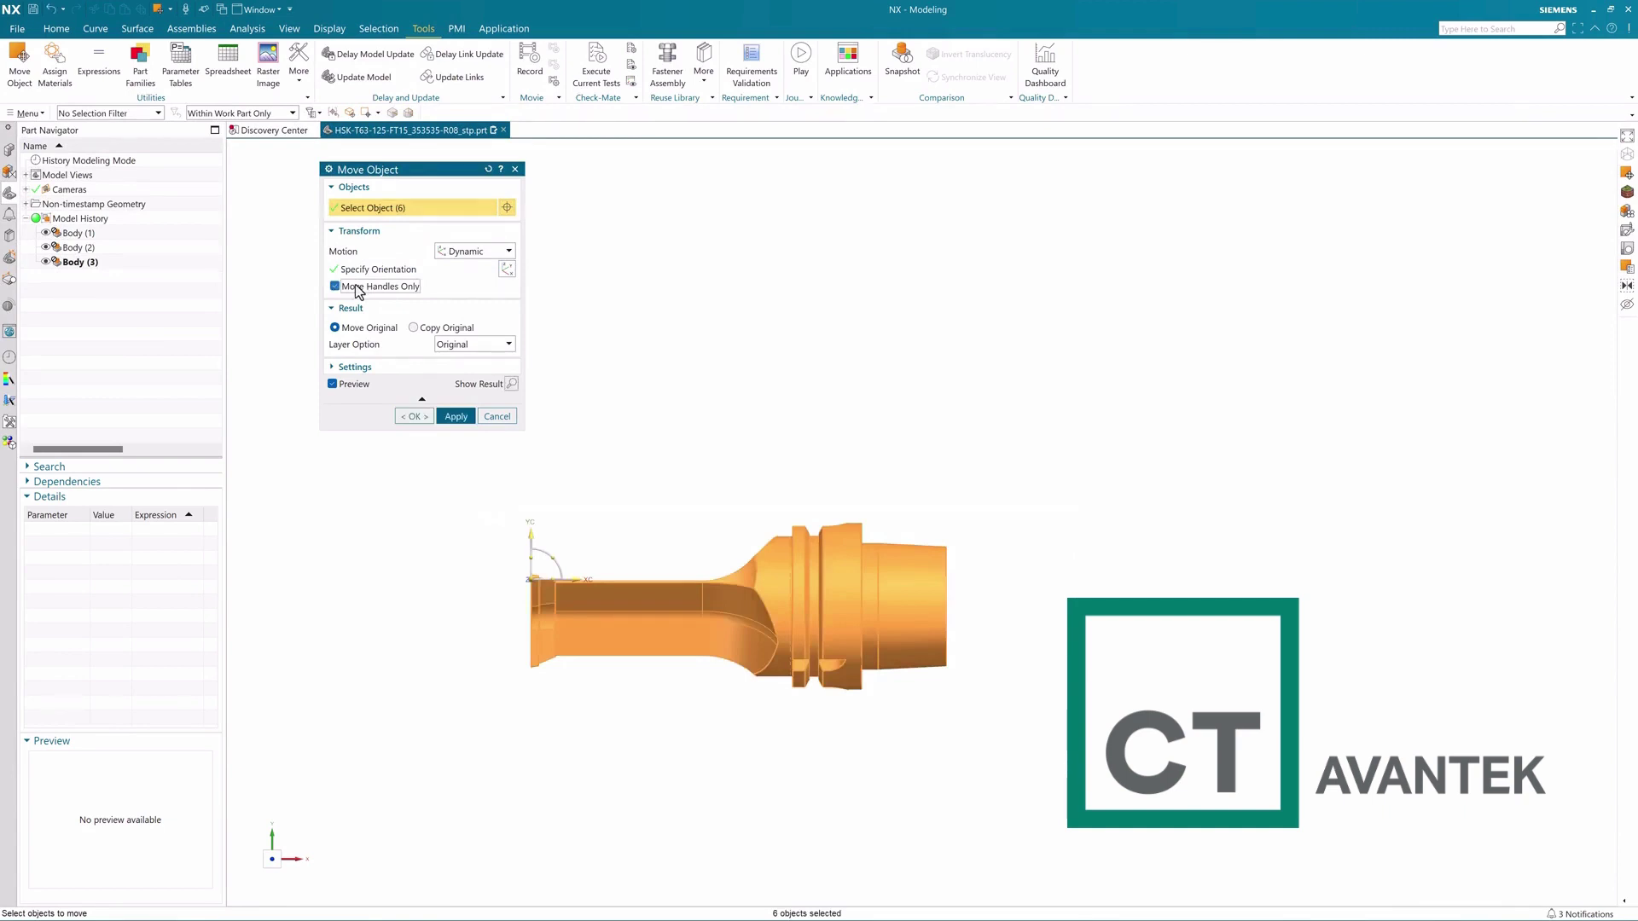
left_click(376, 269)
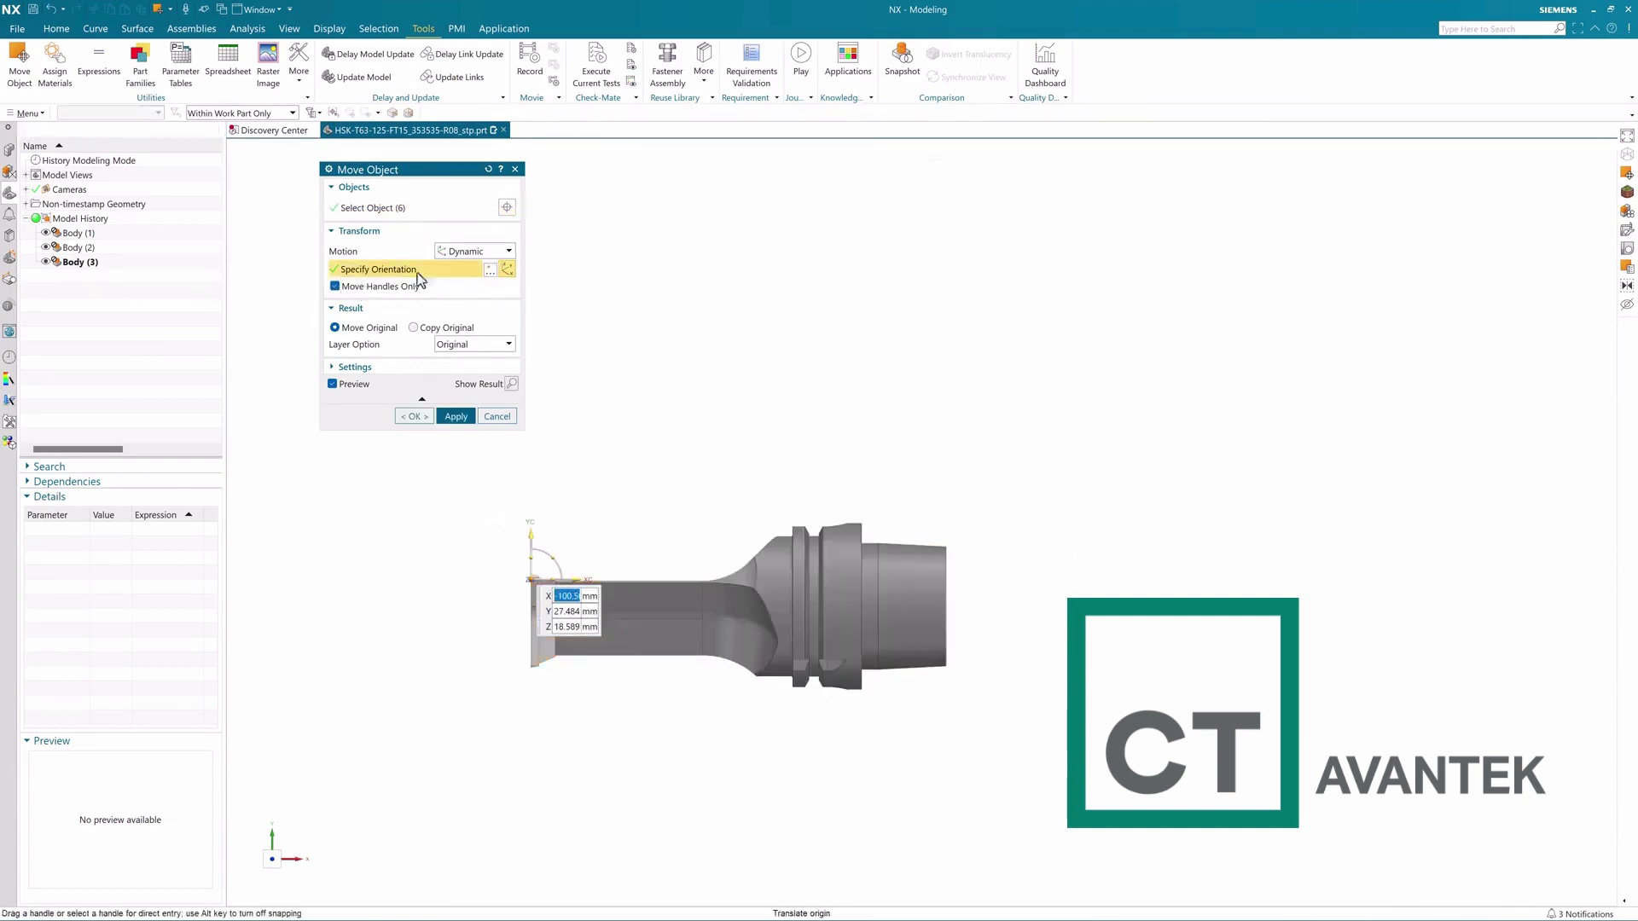
left_click(489, 271)
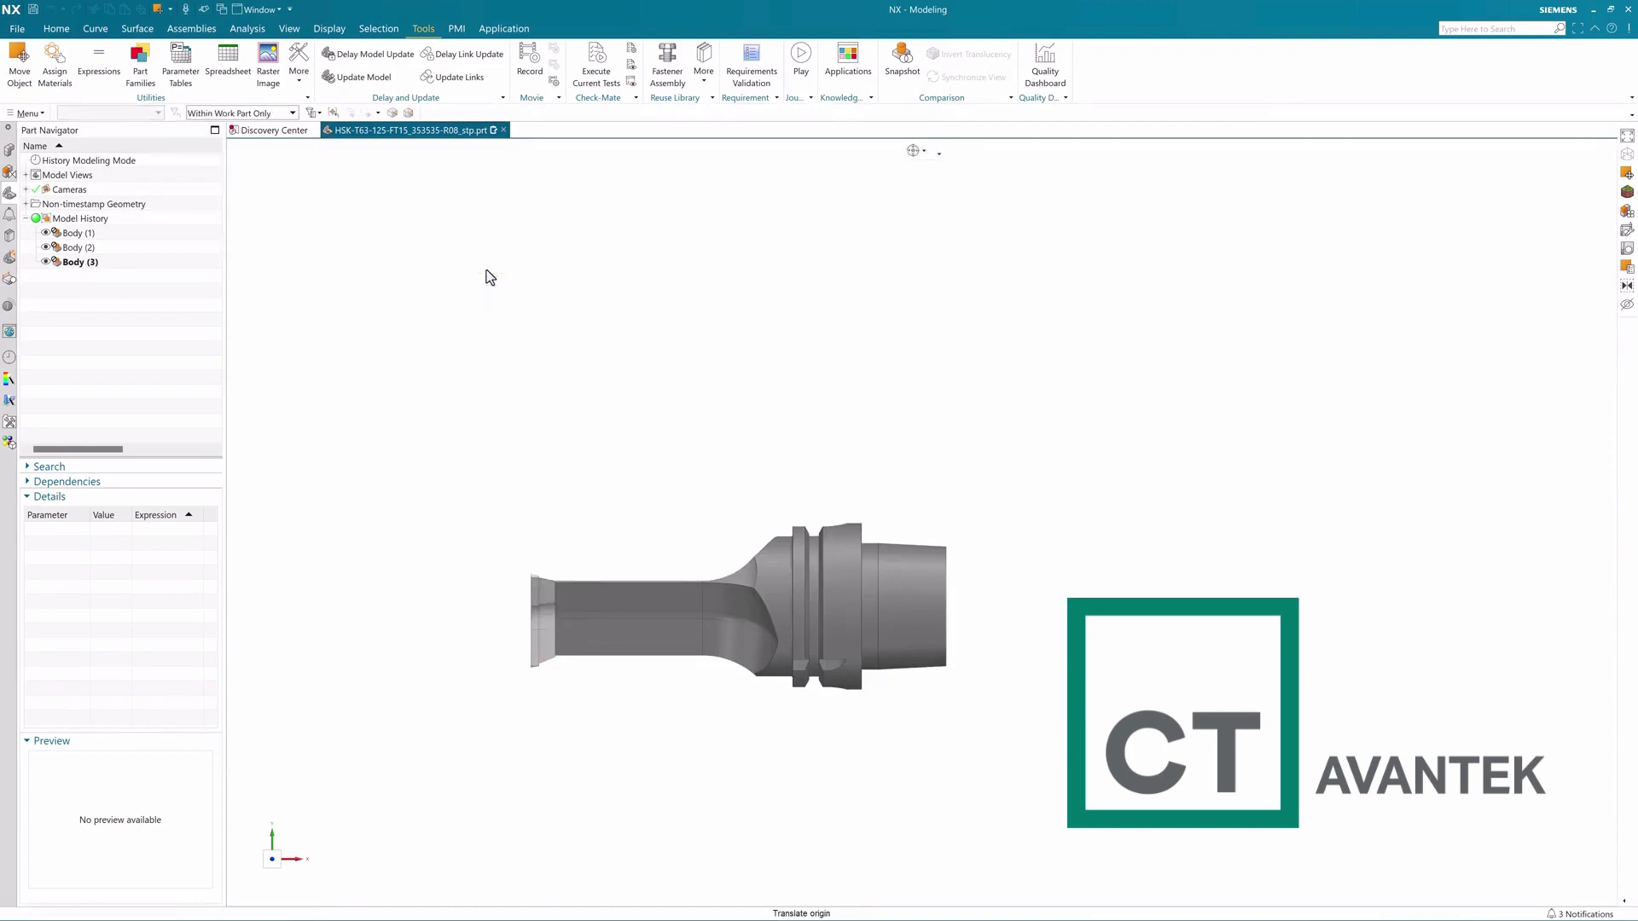
mouse_move(793, 597)
middle_mouse_down()
mouse_move(819, 586)
mouse_move(804, 601)
middle_mouse_up()
left_click(805, 603)
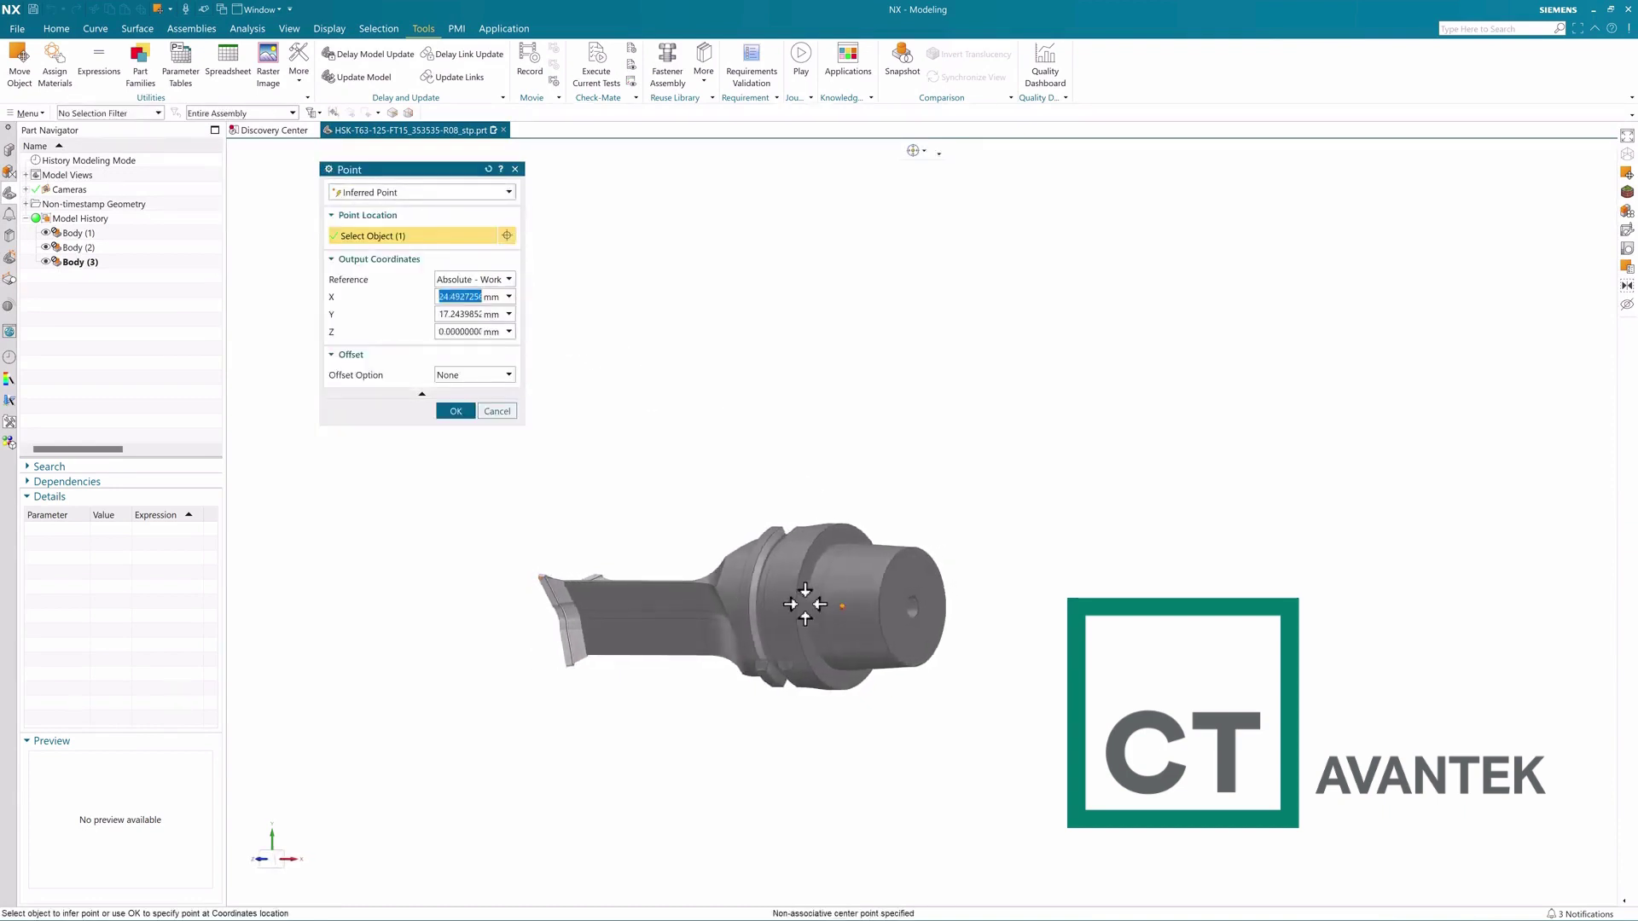
left_click(453, 412)
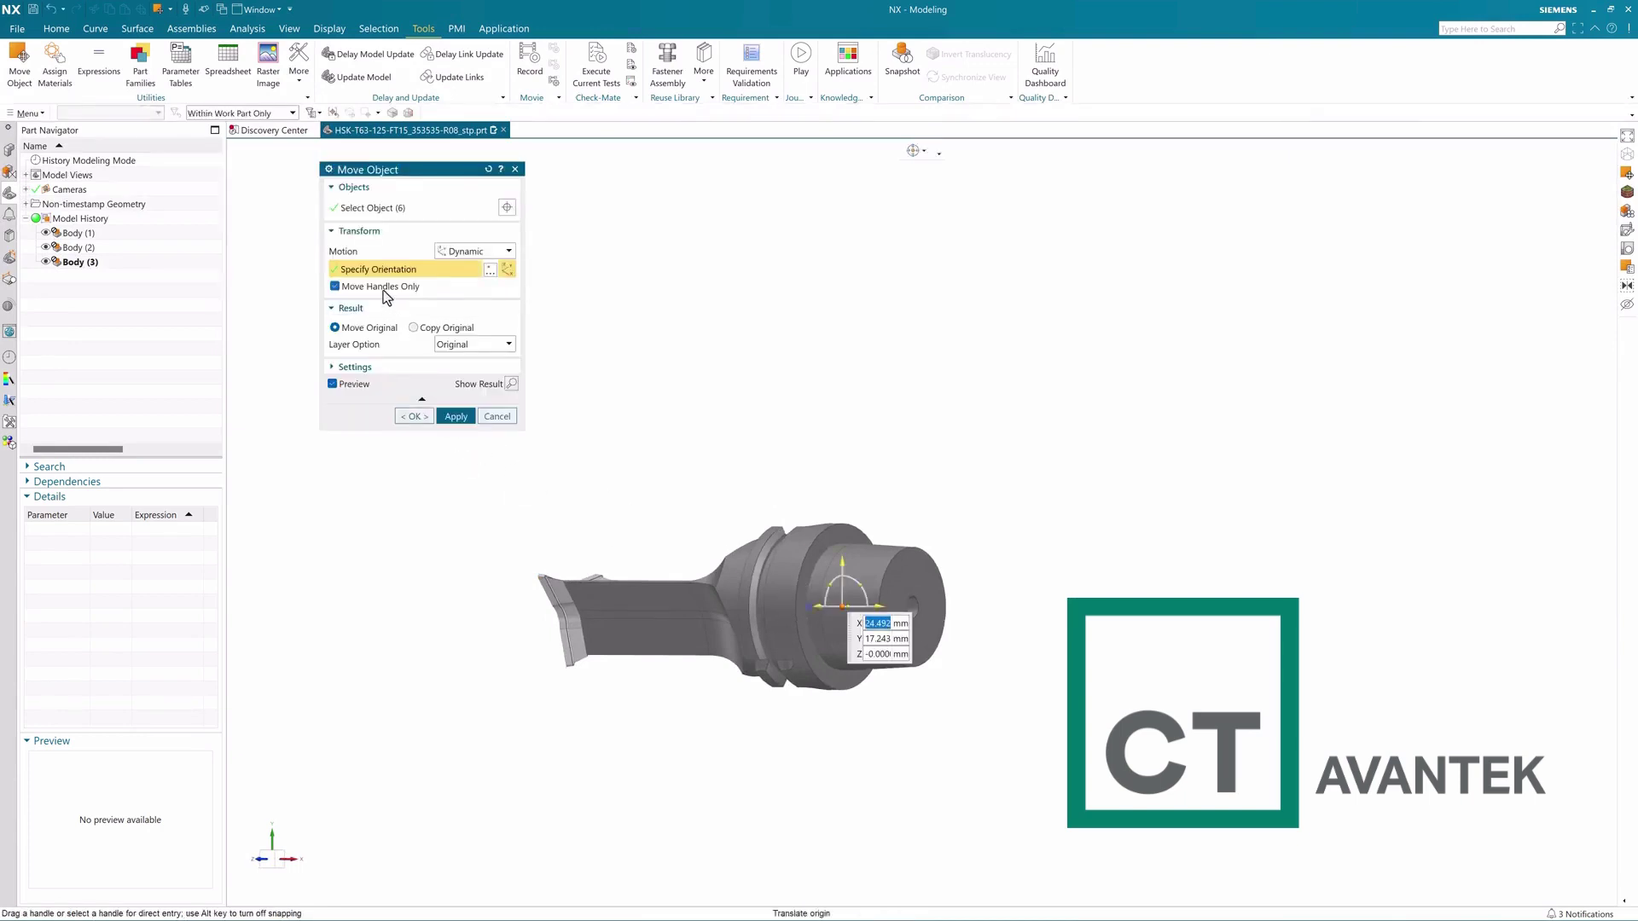
Turn off Move Handles Only and move the tool to absolute coordinates X 0, Y 0, Z 0, finishing Move Object.
left_click(375, 287)
left_click(490, 270)
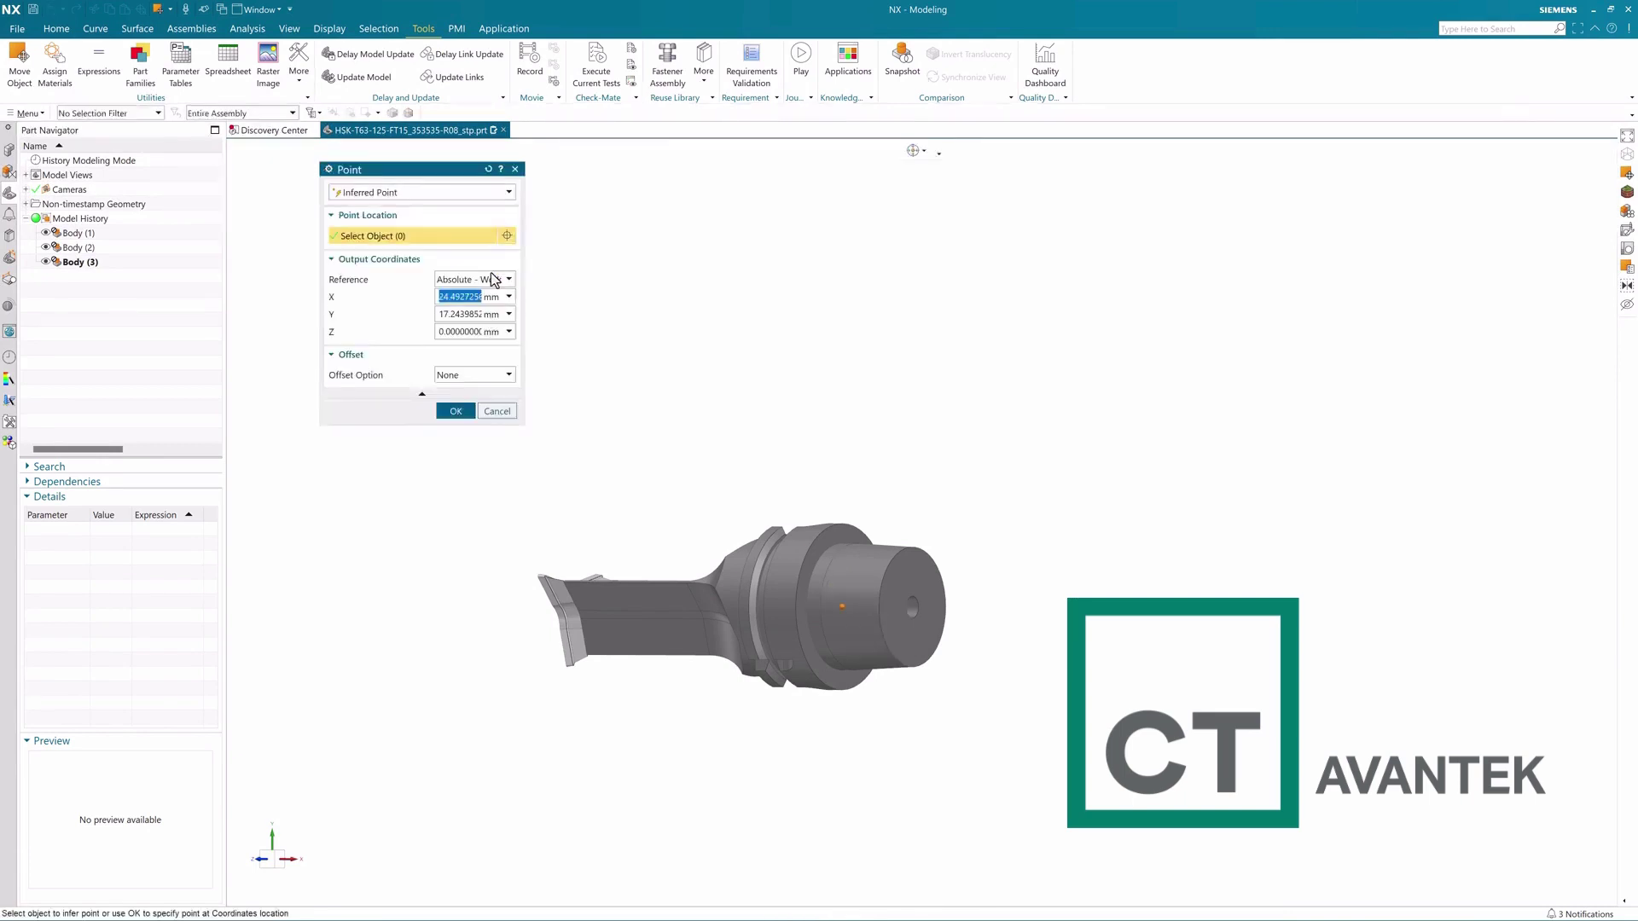
type("0")
key("Tab")
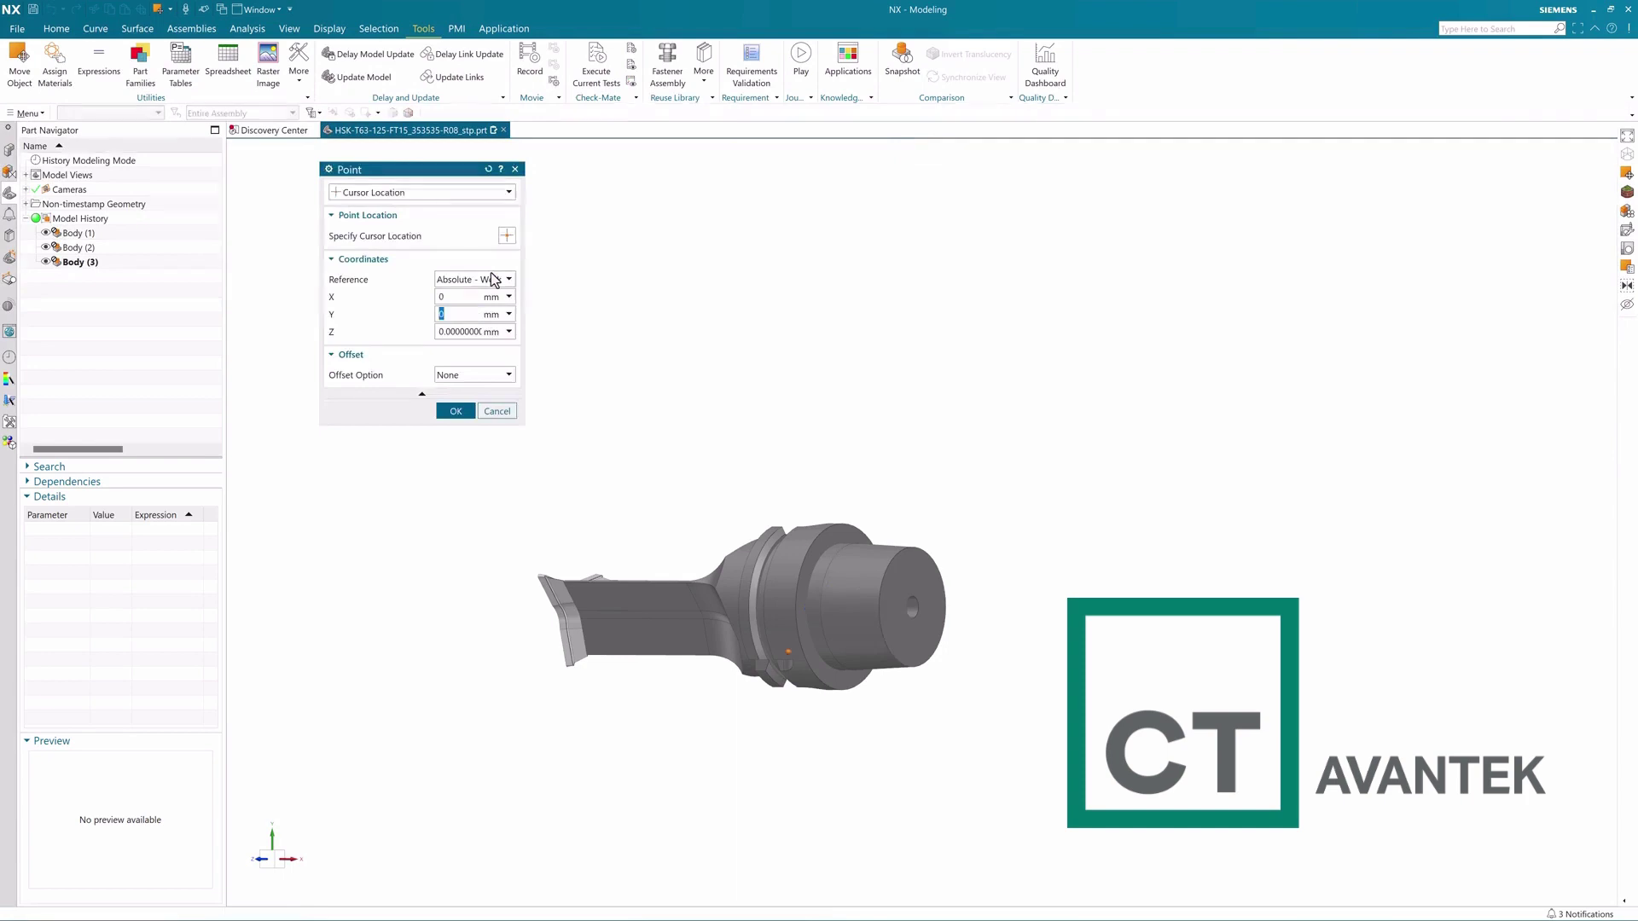
left_click(455, 411)
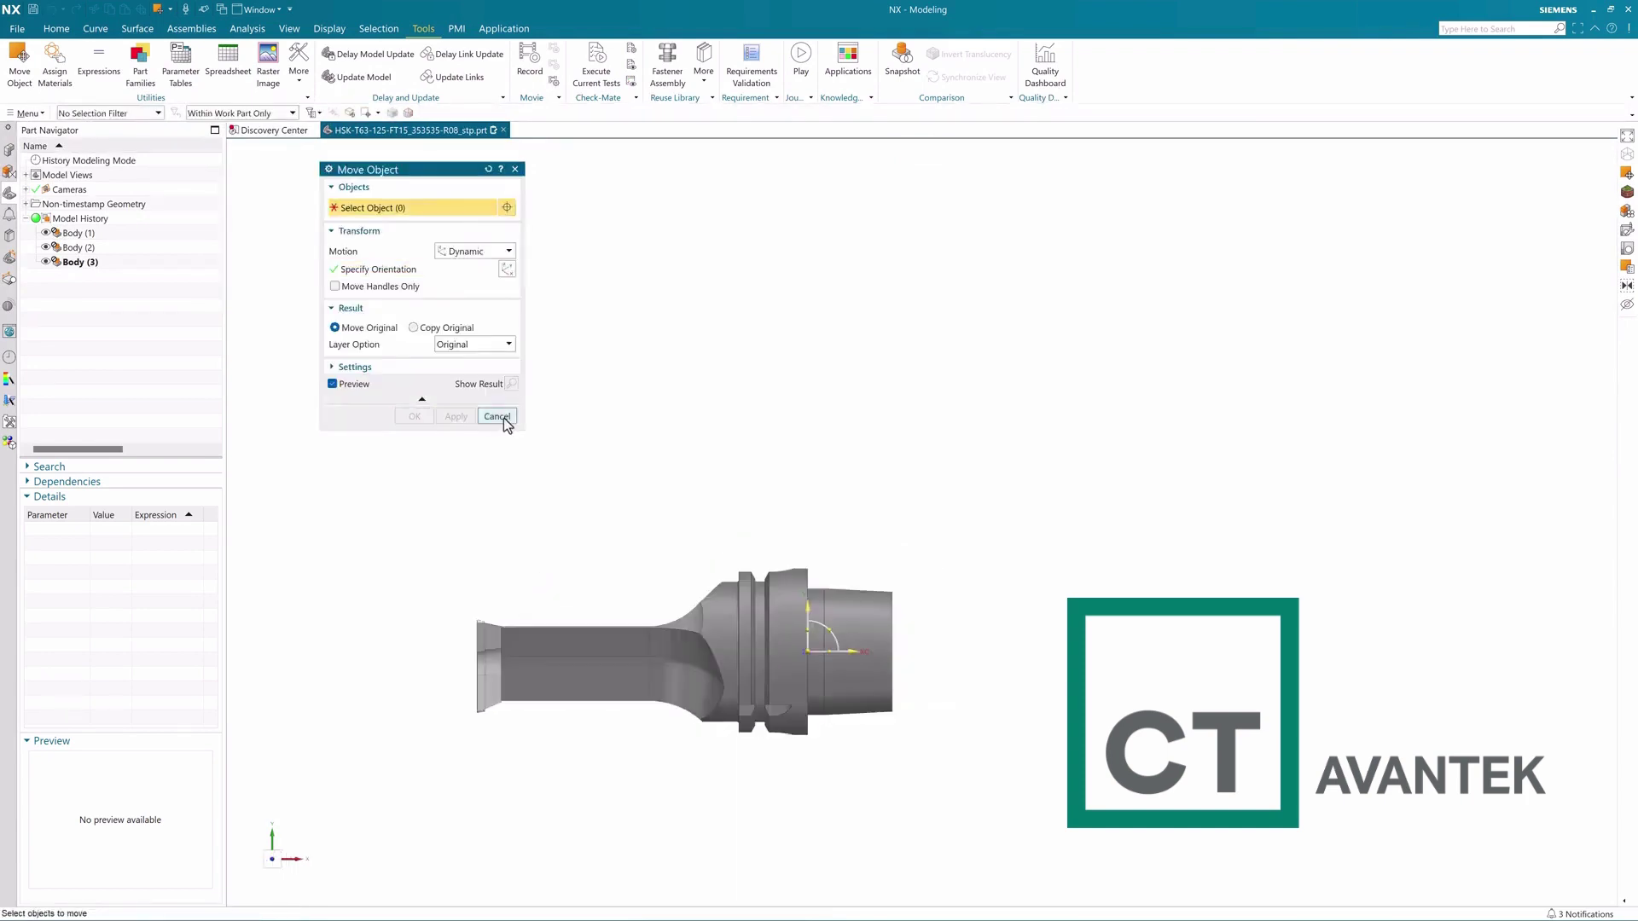
left_click(496, 416)
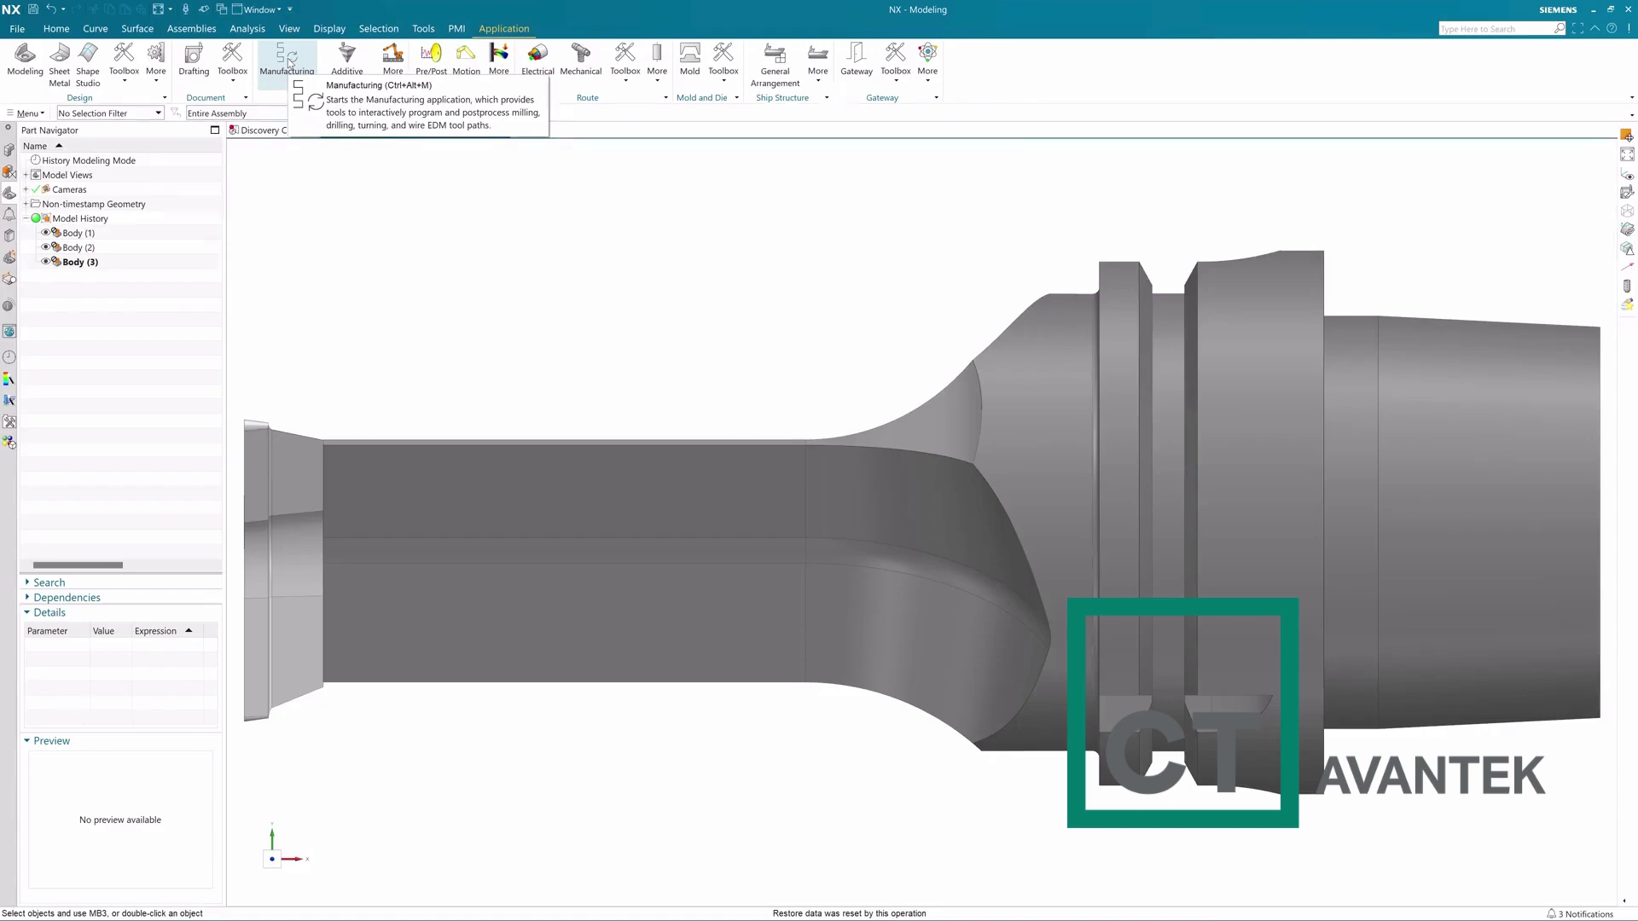
Switch to the Manufacturing application and start dynamic reorientation of the WCS on the tool.
left_click(288, 60)
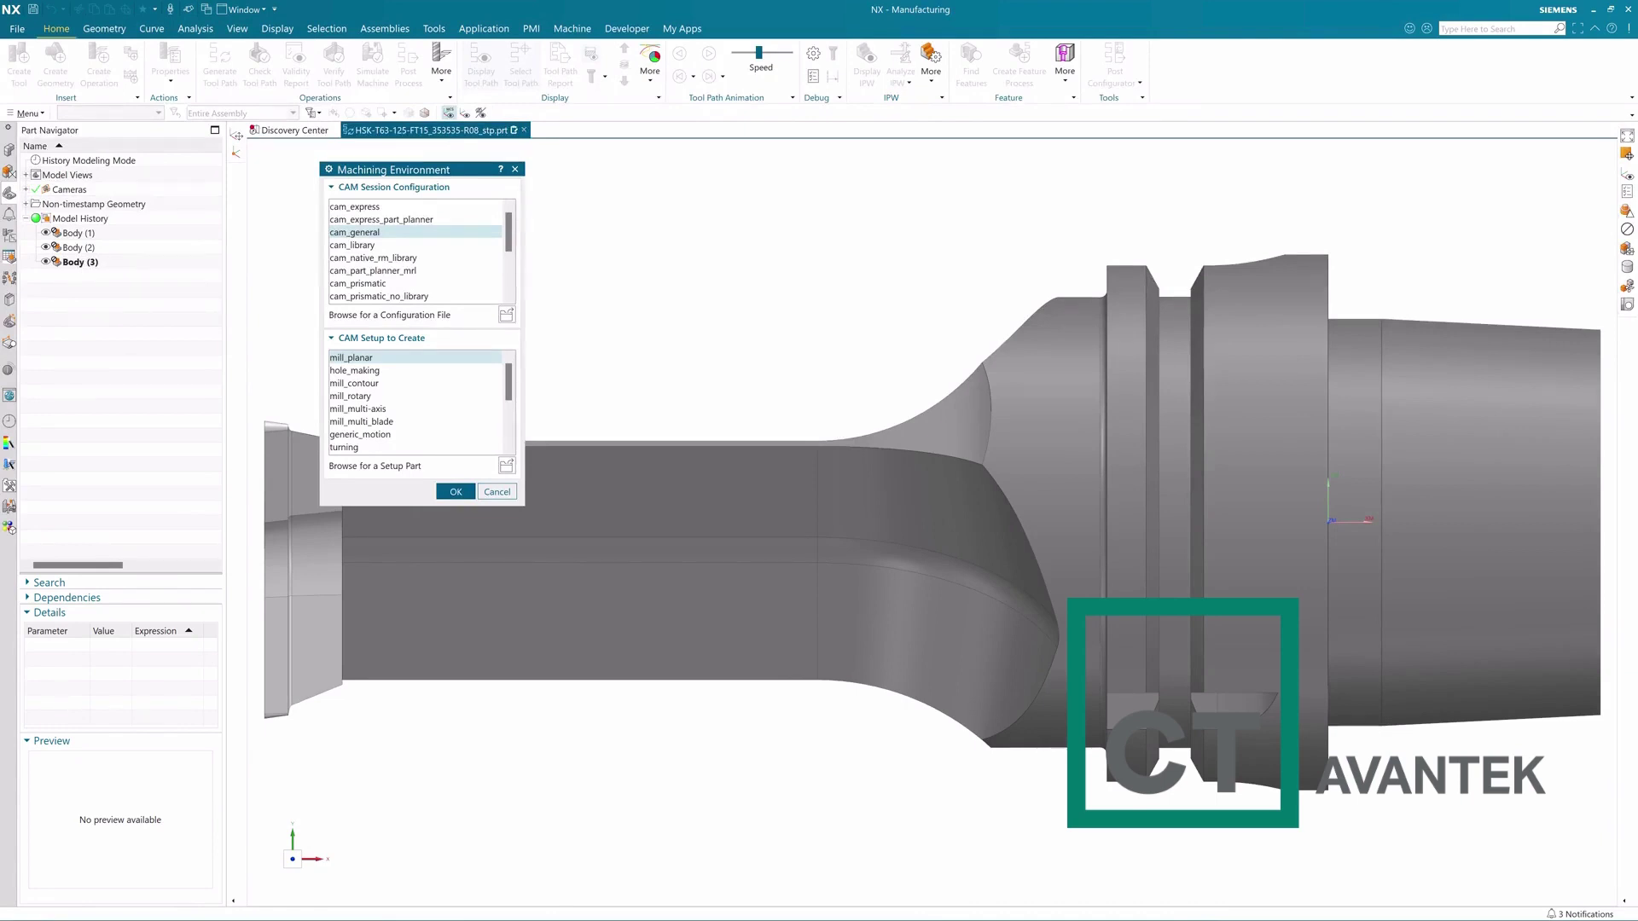
right_click(81, 211)
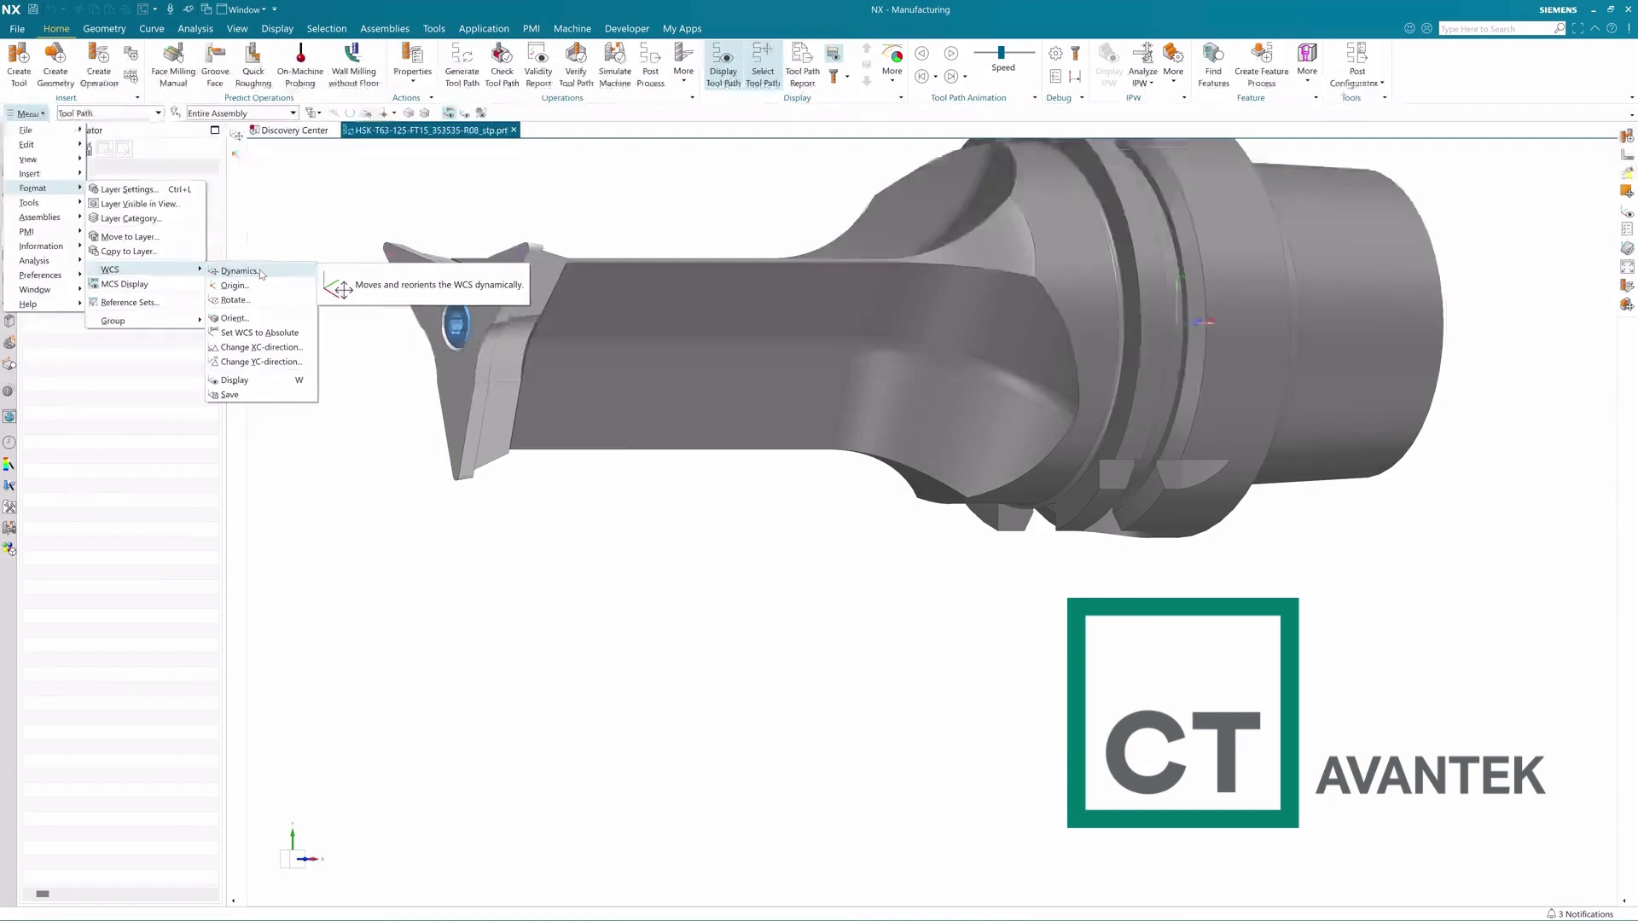
left_click(239, 272)
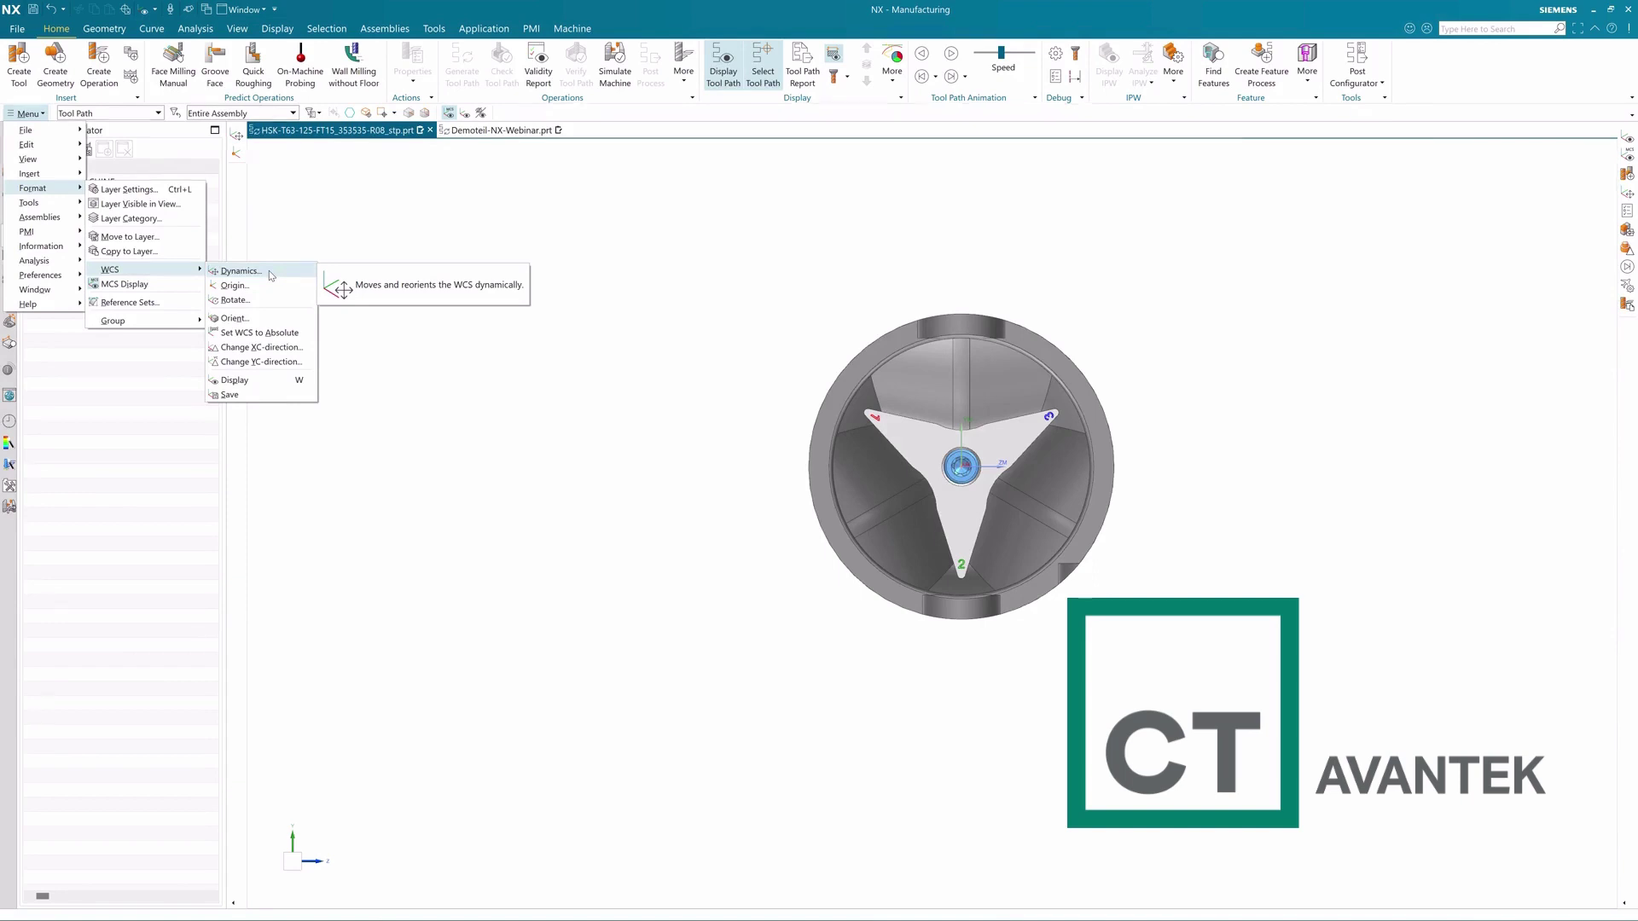
left_click(269, 269)
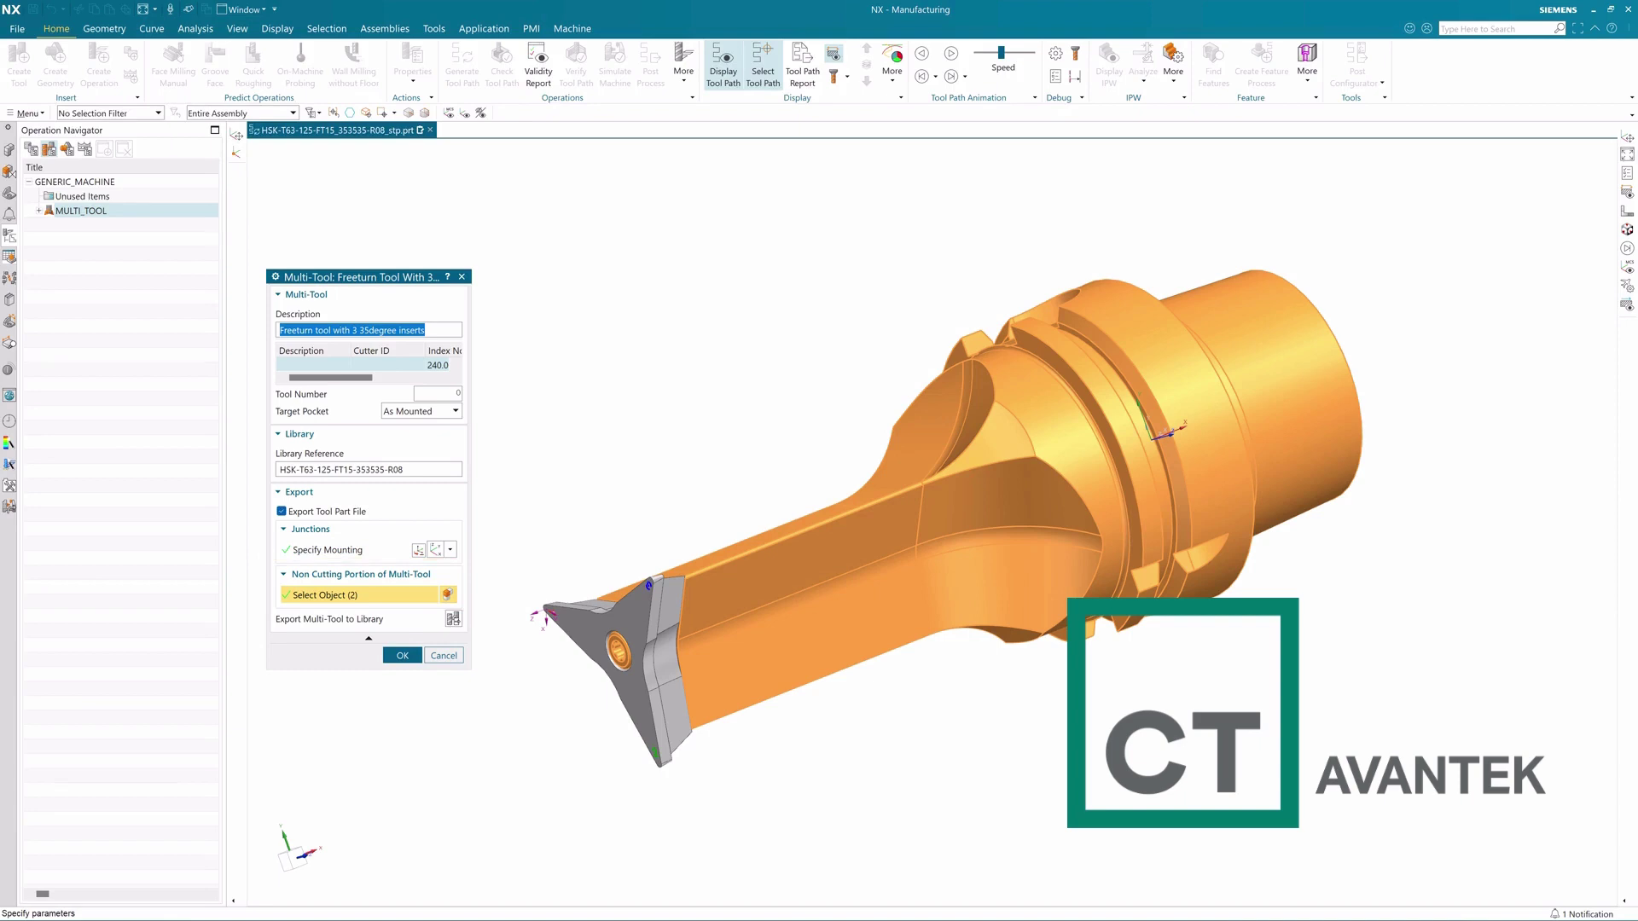
Open the object customization for the OD_80_L insert under MULTI_TOOL_1.
right_click(125, 267)
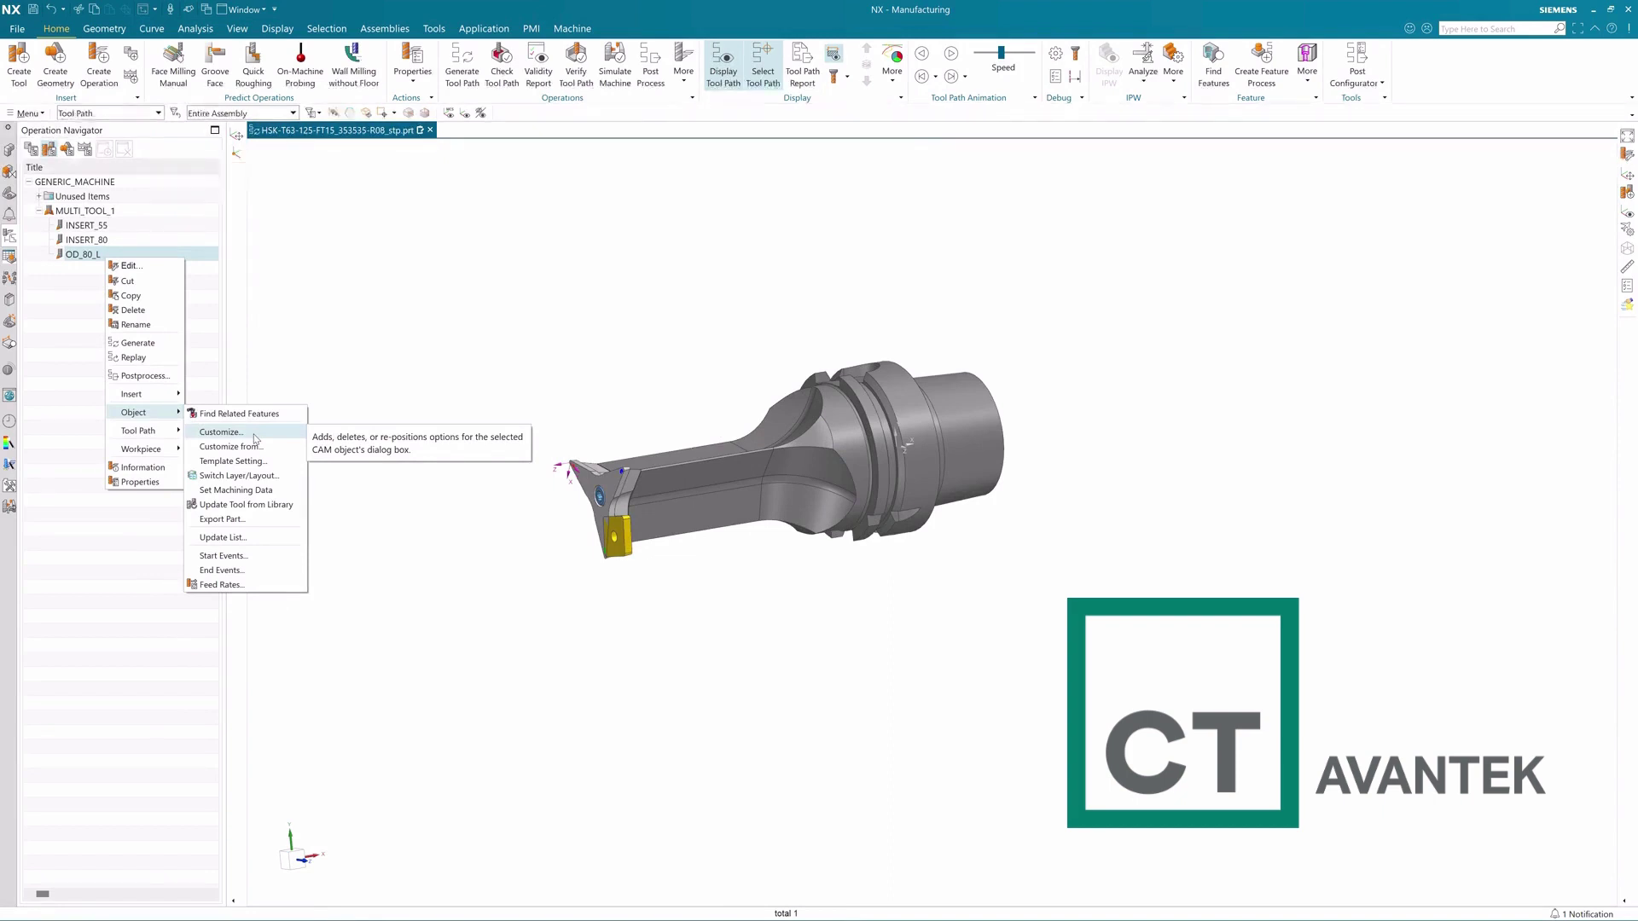
left_click(220, 432)
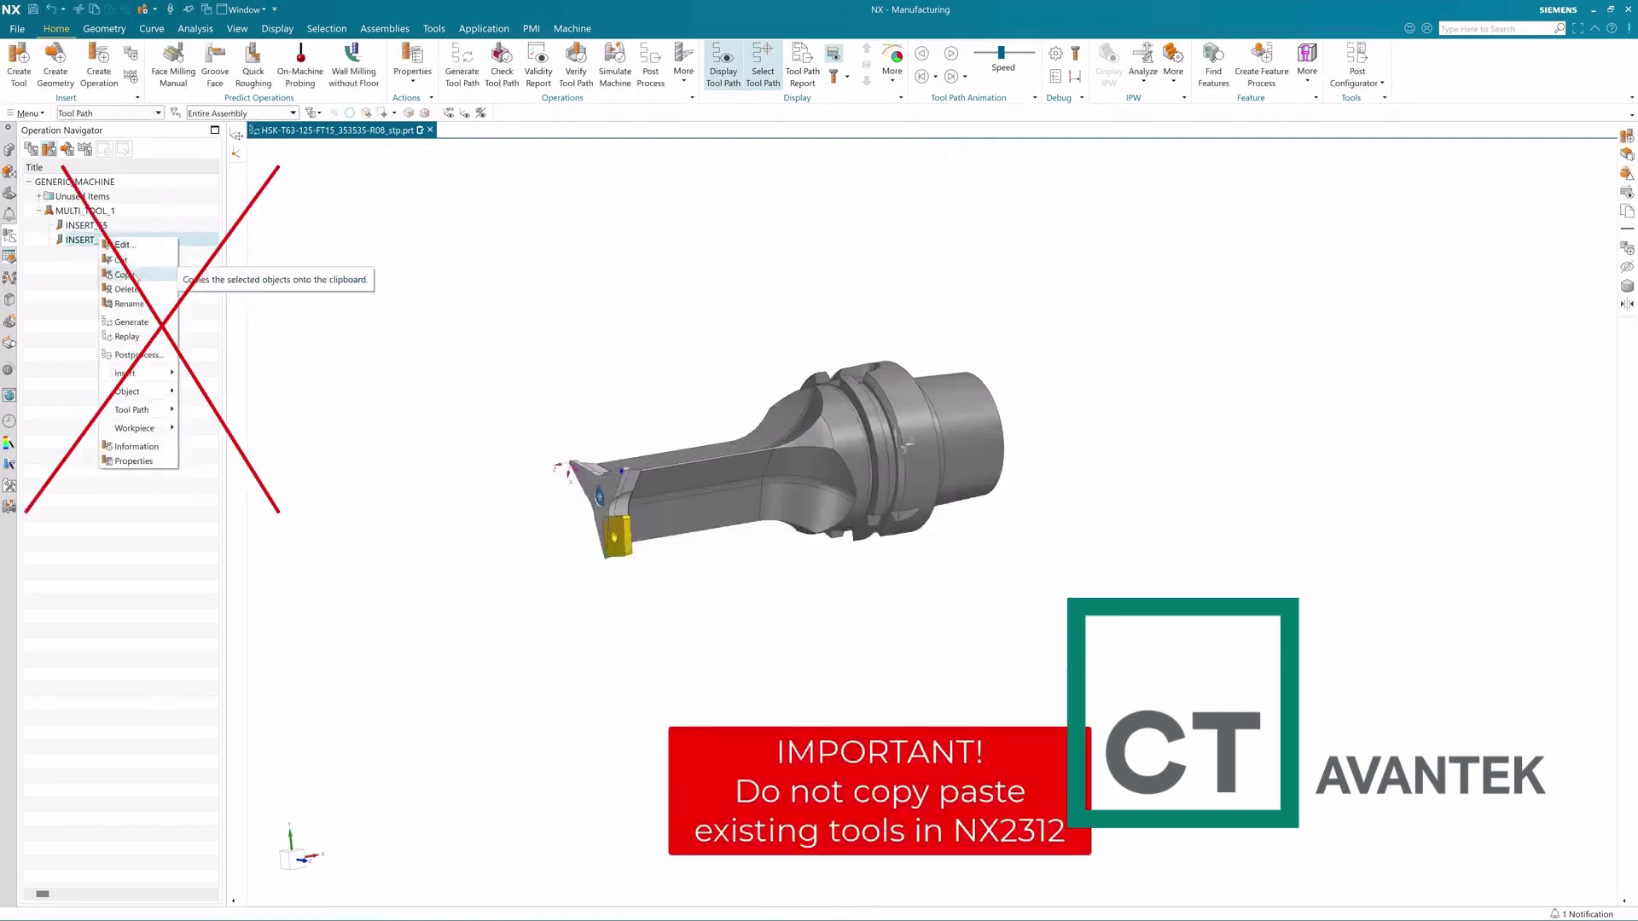
Copy the second insert under MULTI_TOOL_1.
left_click(136, 275)
right_click(102, 242)
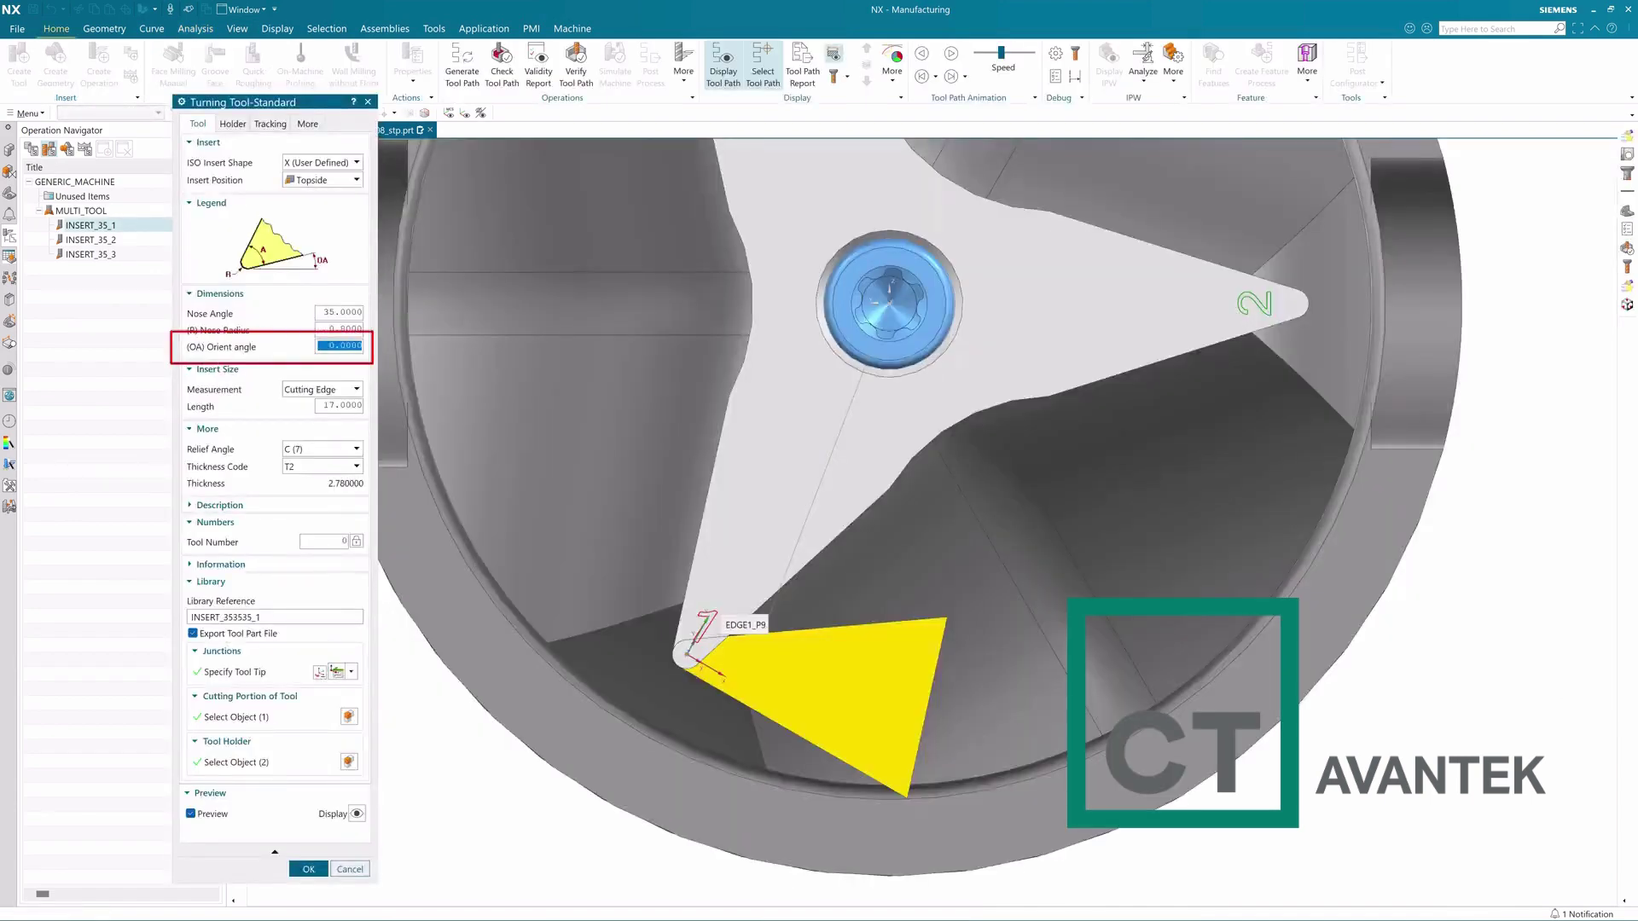
Set the Orient angle of the INSERT_35_1 turning tool to 72.5.
type("72.5")
key("Return")
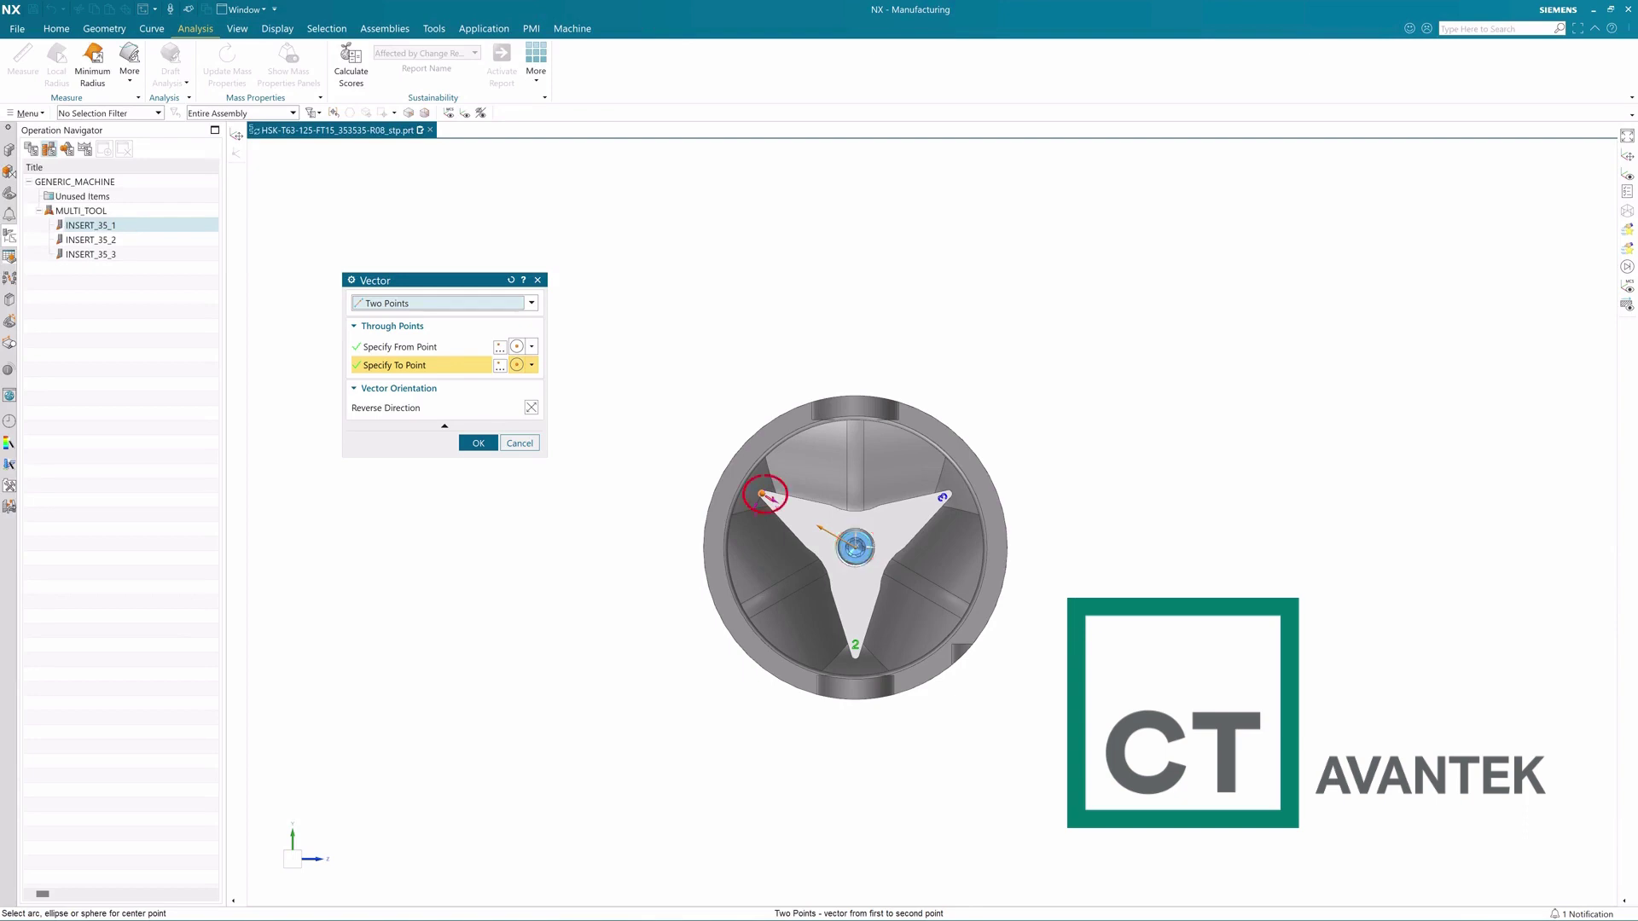
Define a two-point measurement vector from the centre of the insert screw to cutting tip 1.
middle_click(765, 493)
scroll(826, 622, "up", 3)
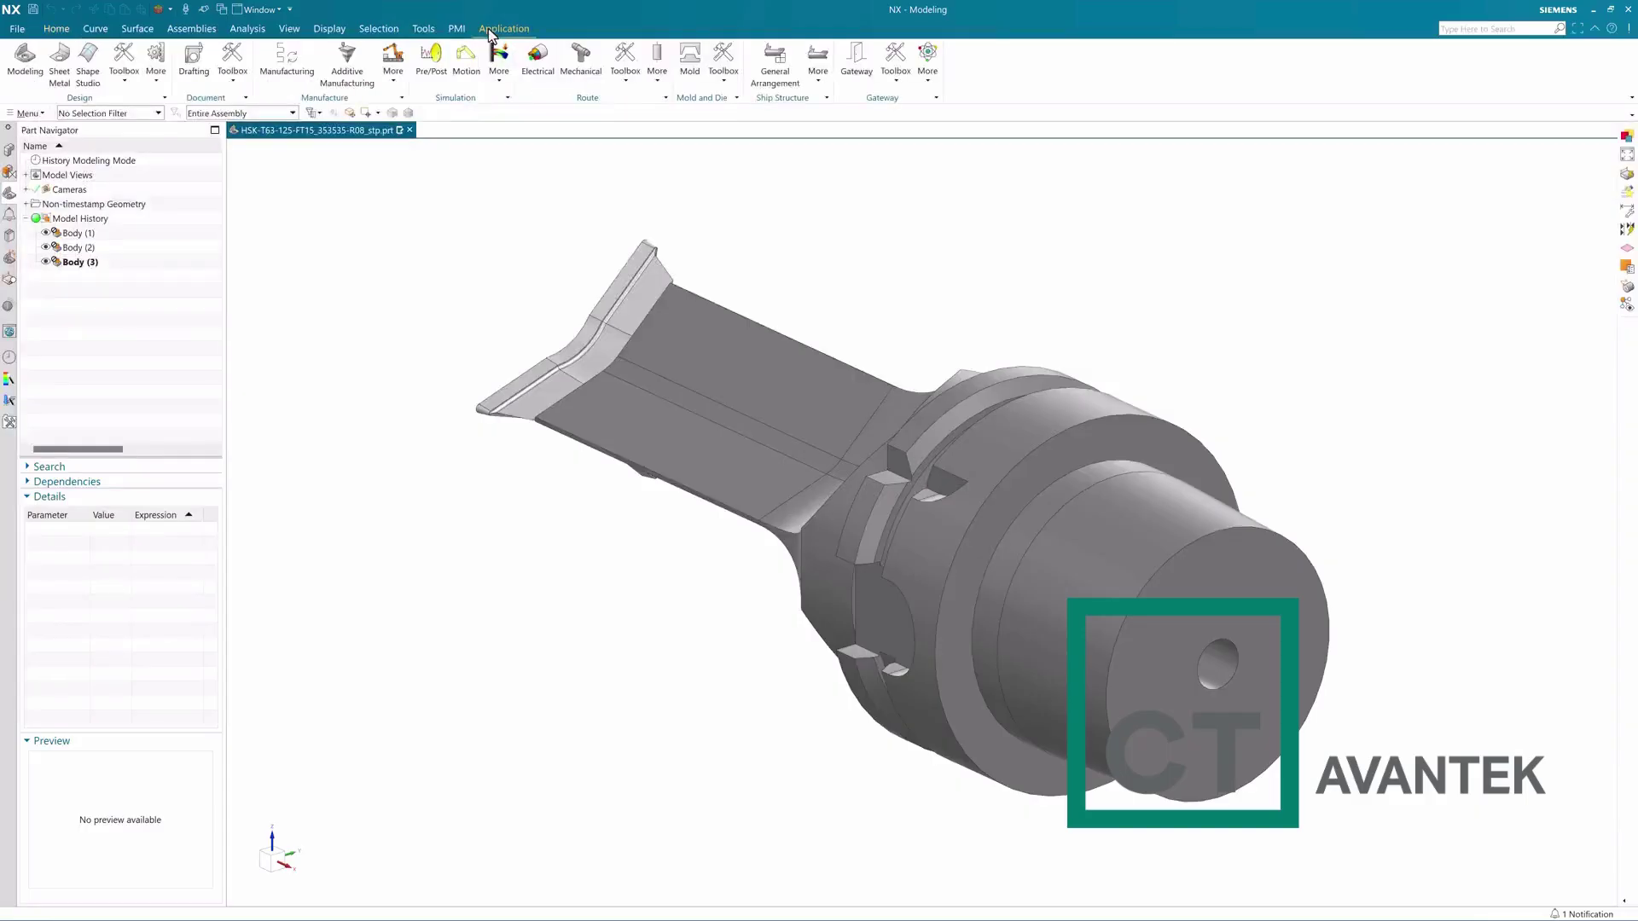
Initialize the Manufacturing environment with cam_general and the mill_planar setup, and delete the MCS_MAIN geometry group.
left_click(294, 59)
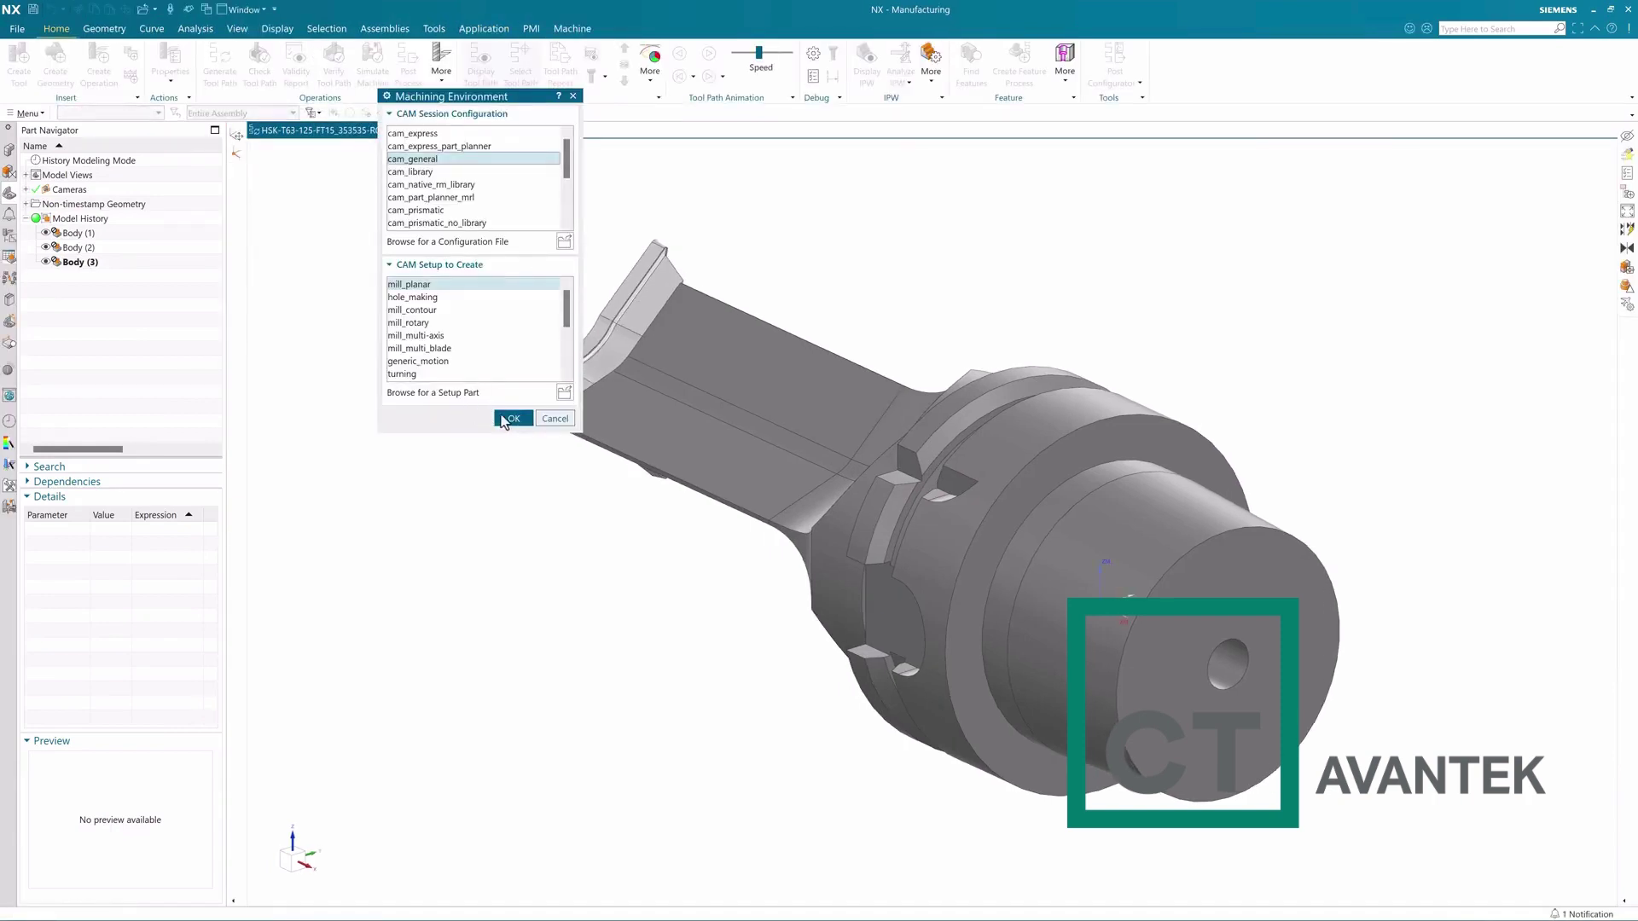
left_click(509, 418)
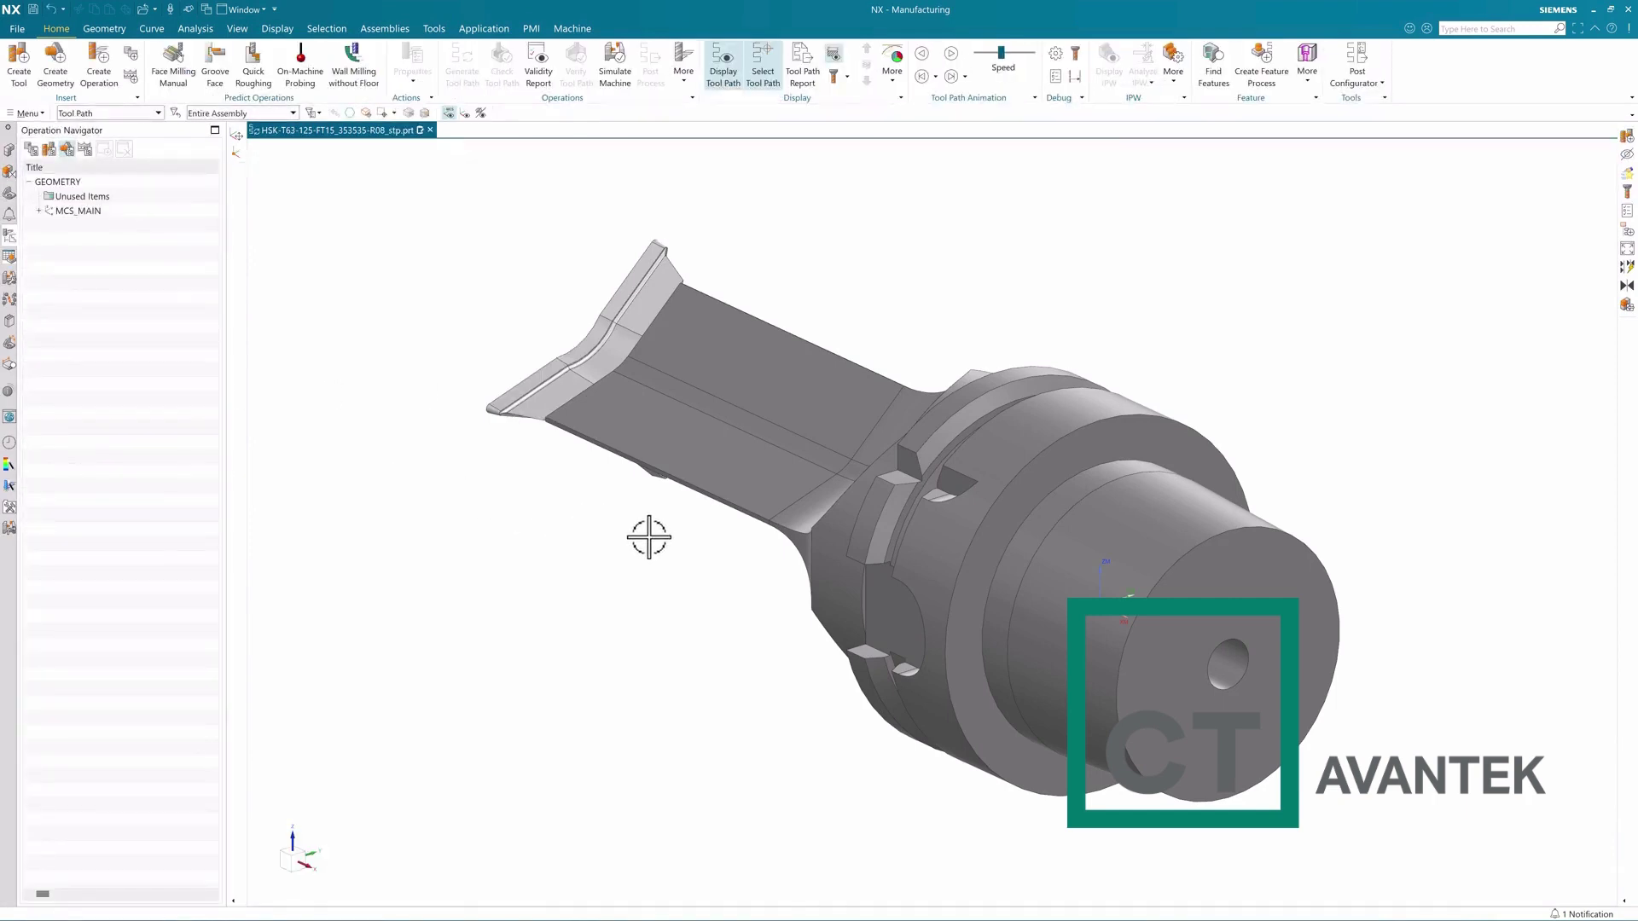
middle_click_drag(647, 538, 460, 347)
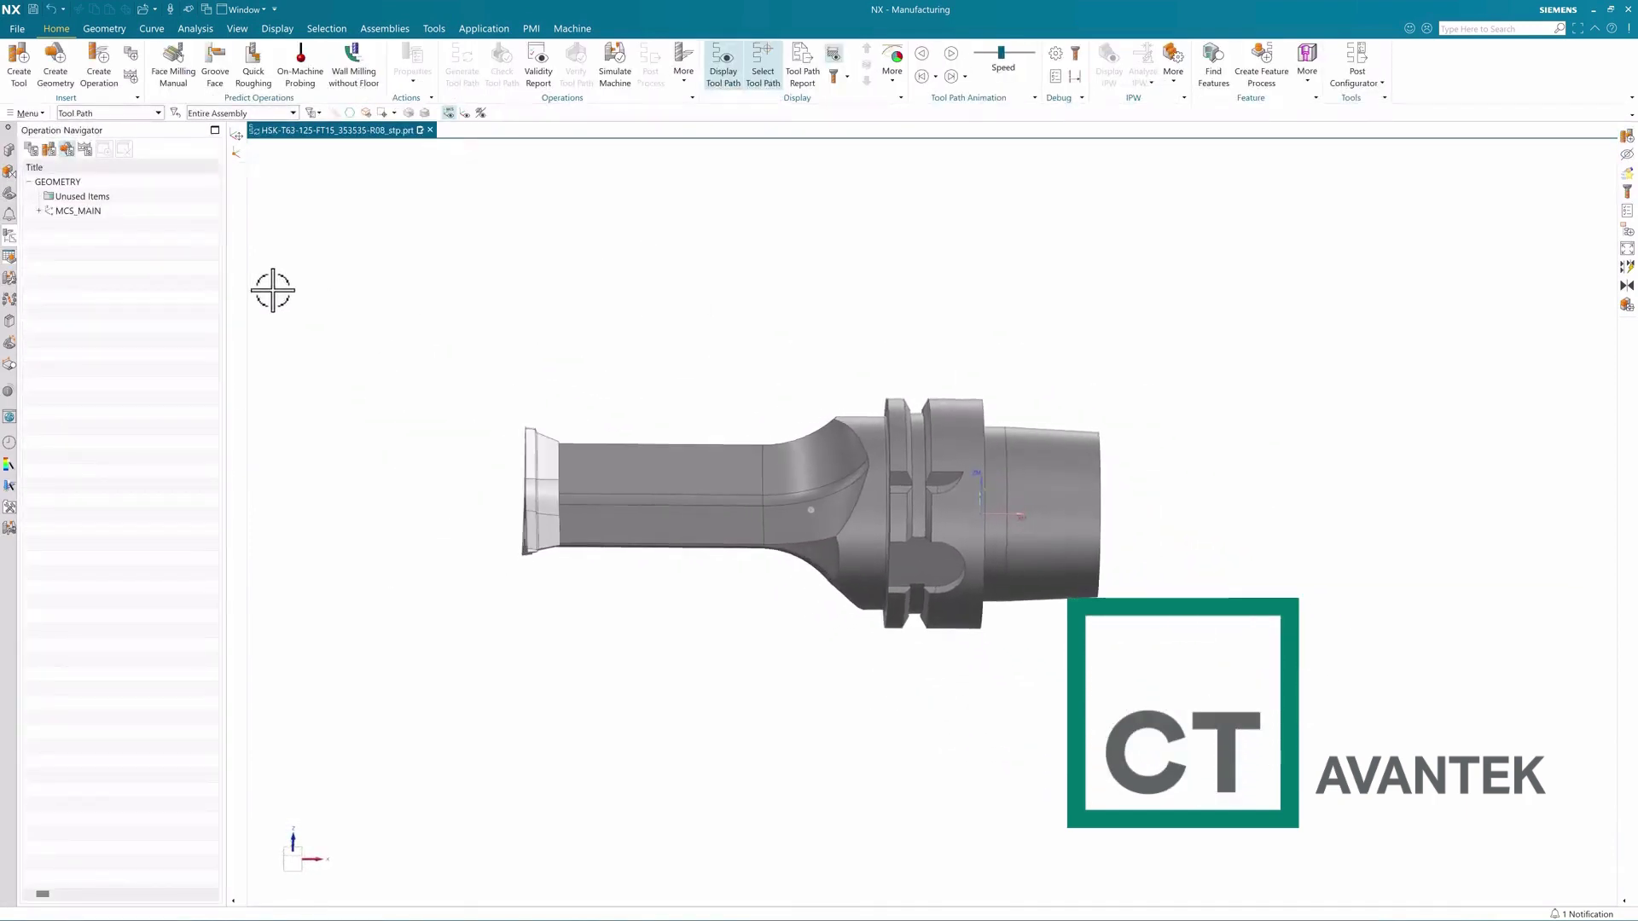
right_click(88, 215)
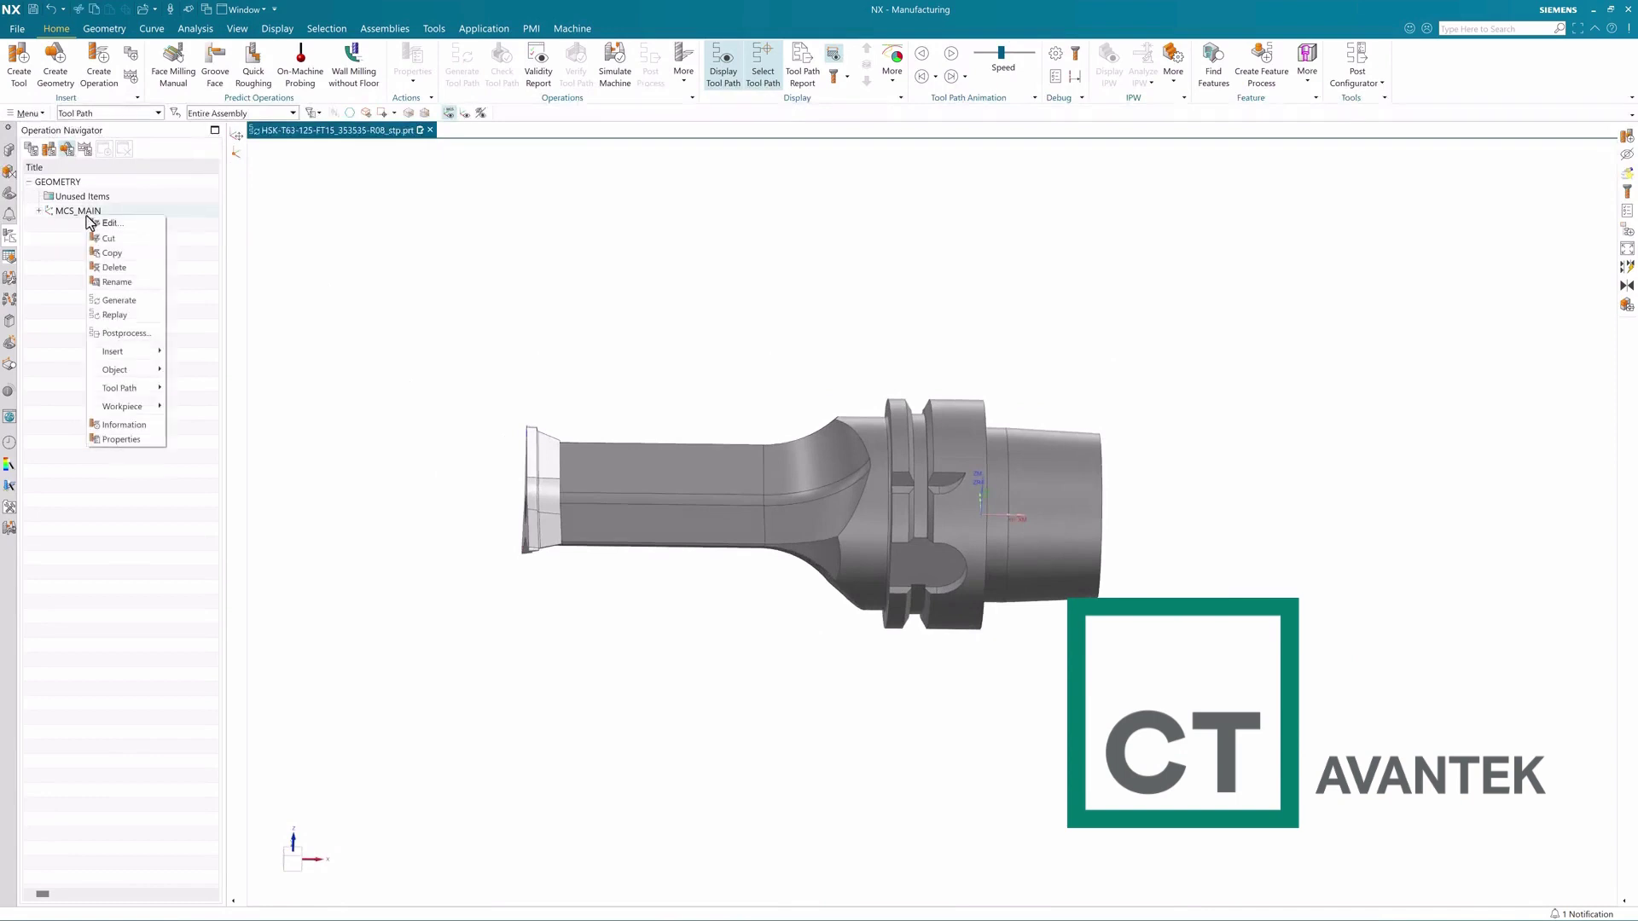
left_click(113, 267)
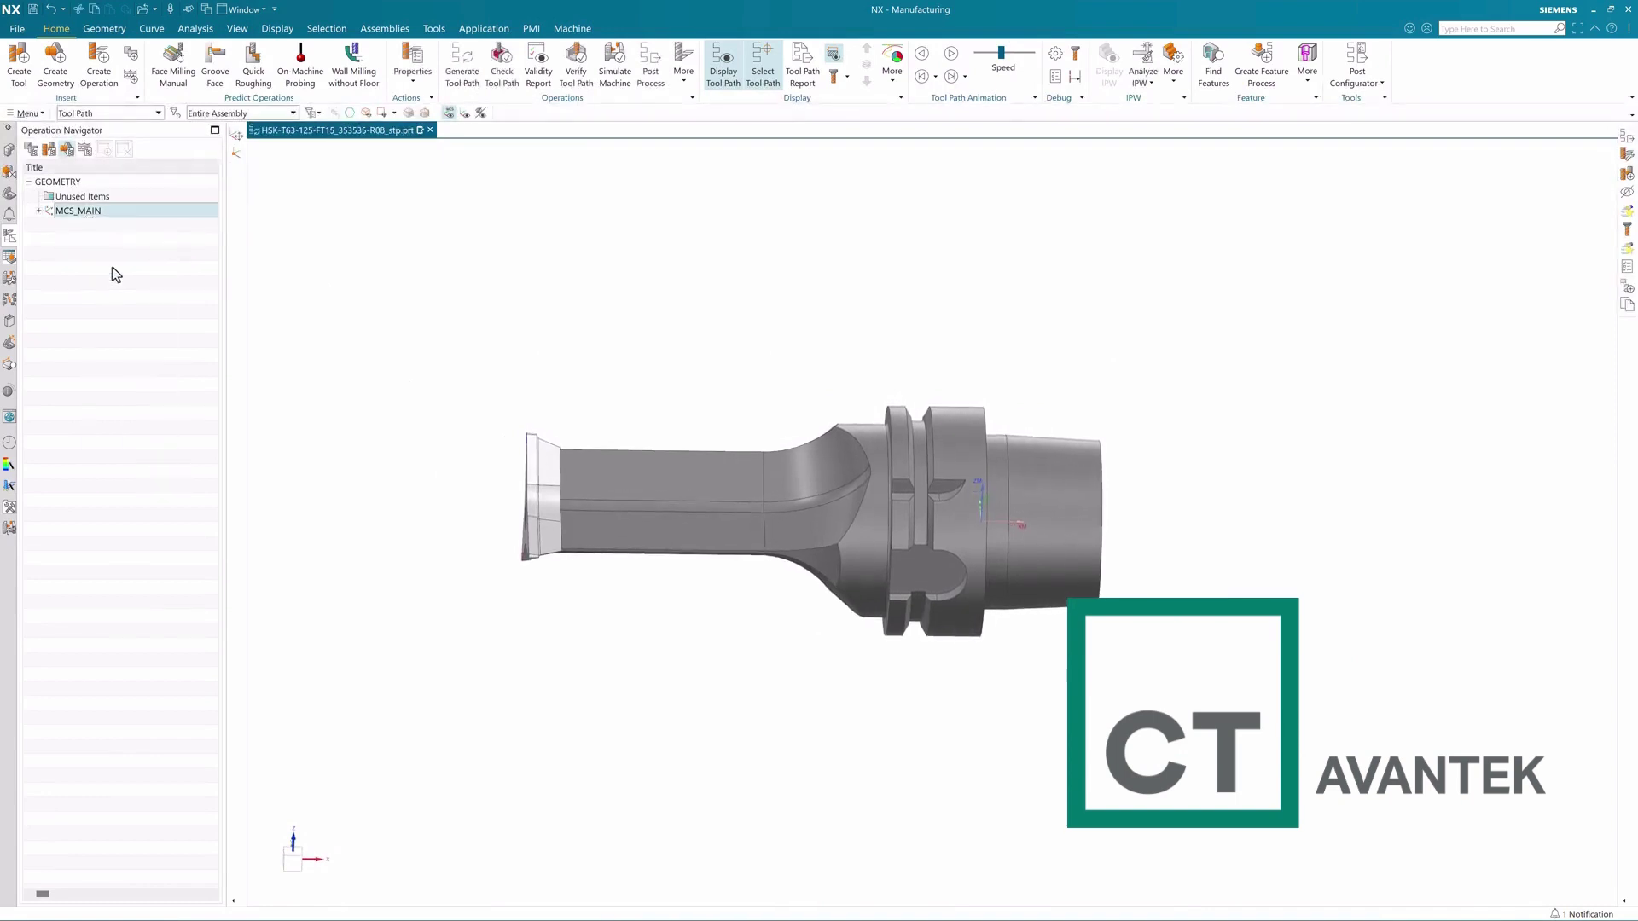
Start dynamic WCS editing and move the WCS origin to the arc centre of insert tip 2.
left_click(28, 112)
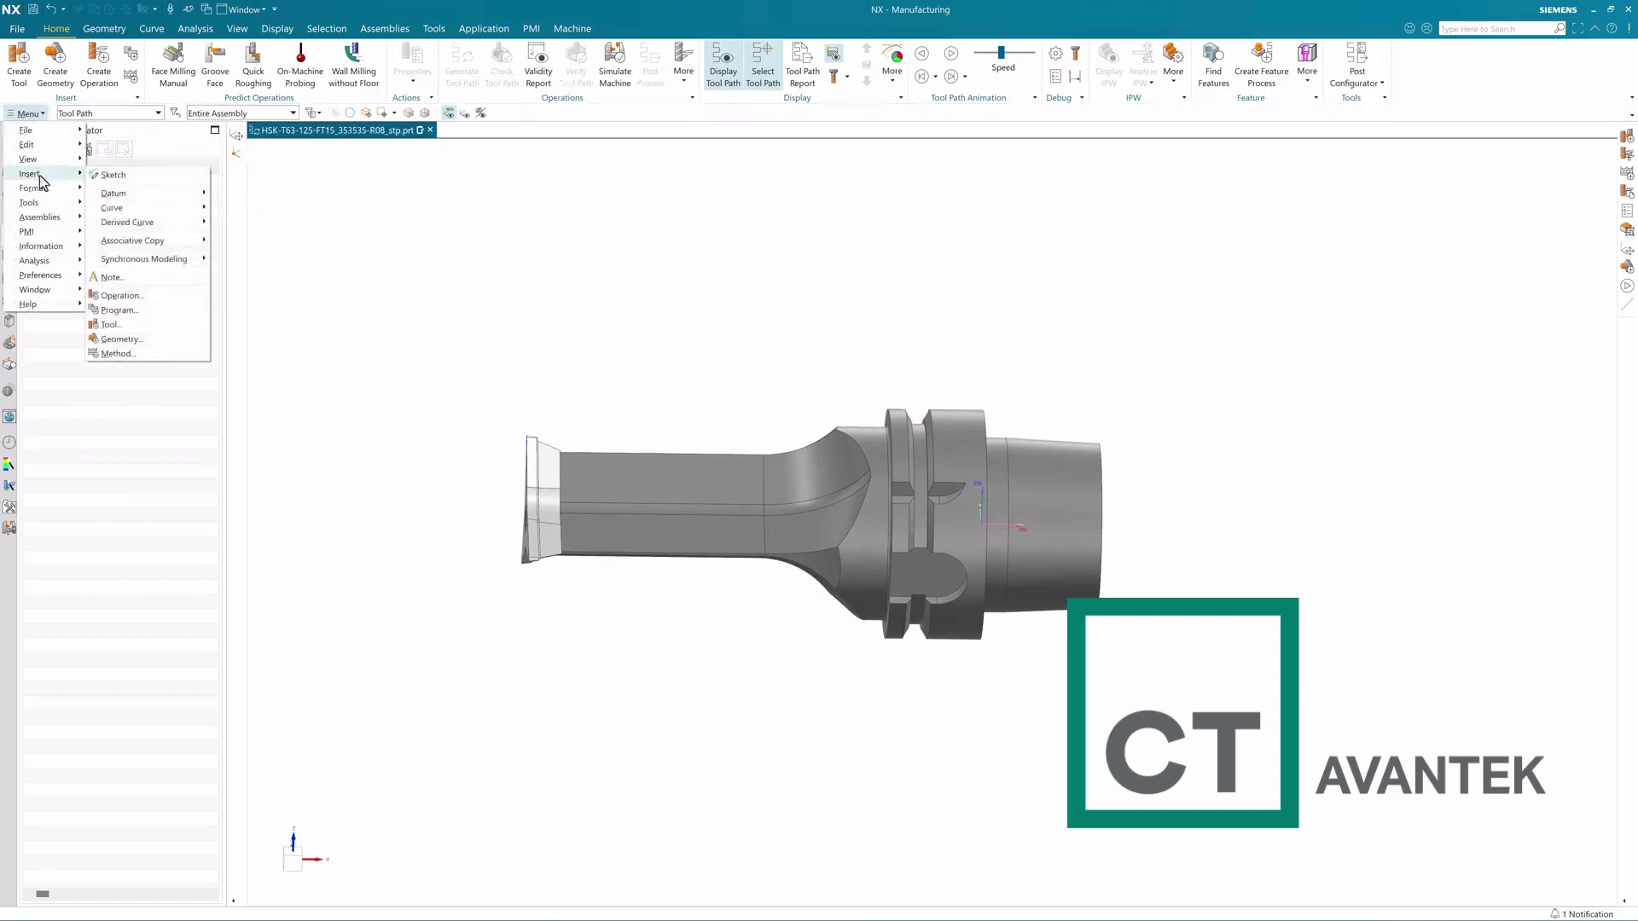
mouse_move(46, 191)
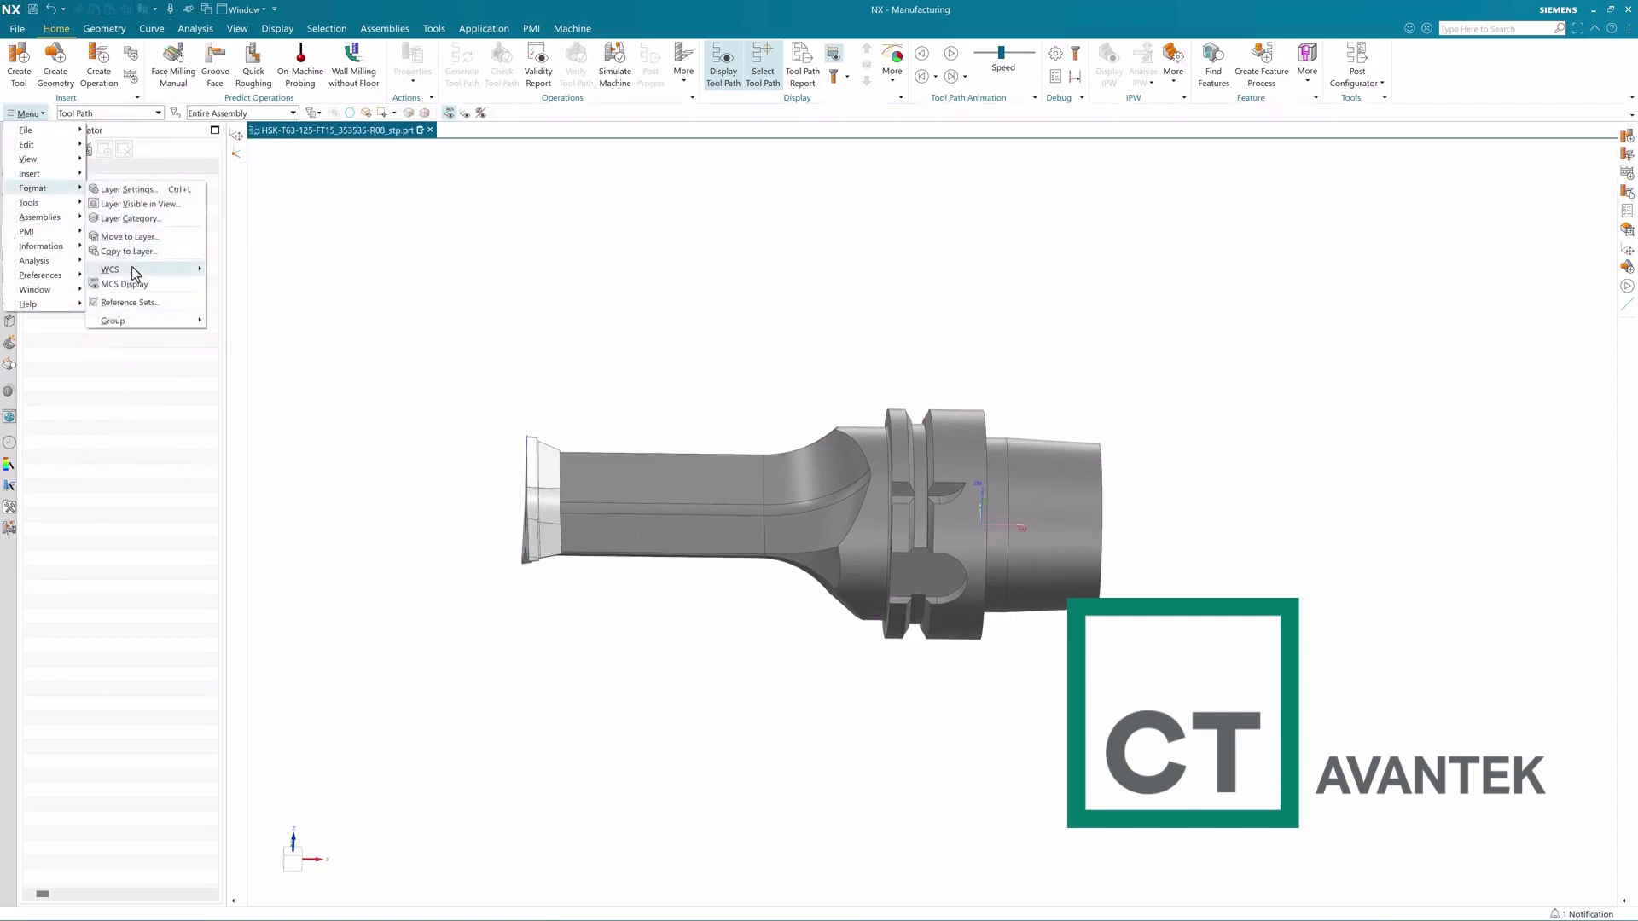
mouse_move(155, 268)
left_click(237, 271)
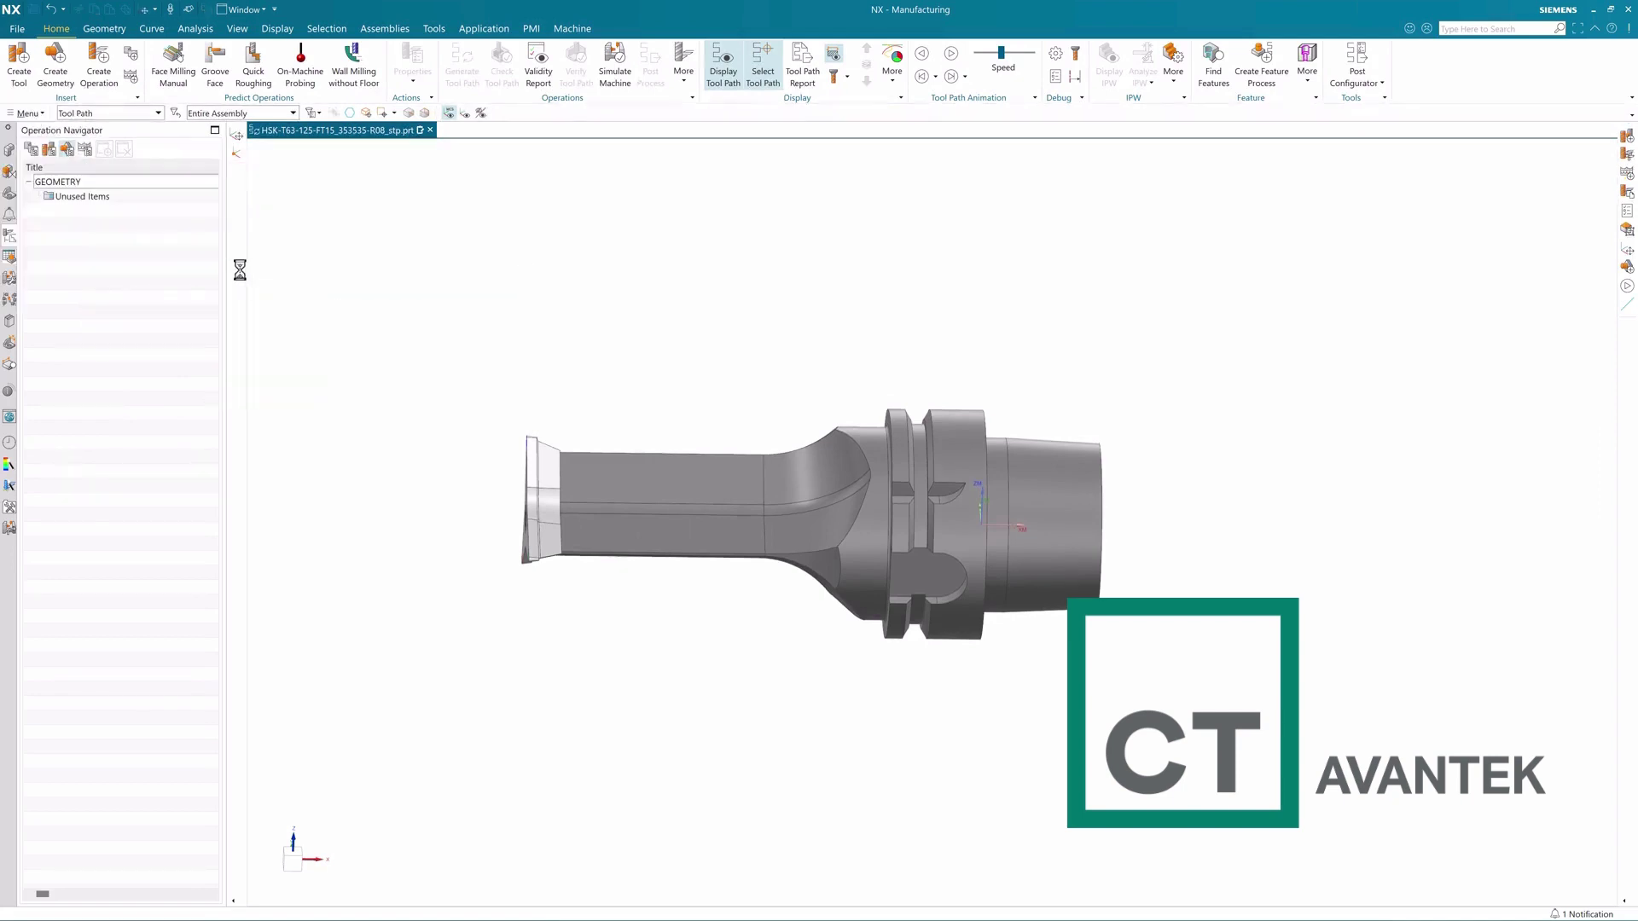
middle_click_drag(610, 418, 700, 563)
scroll(700, 563, "up", 3)
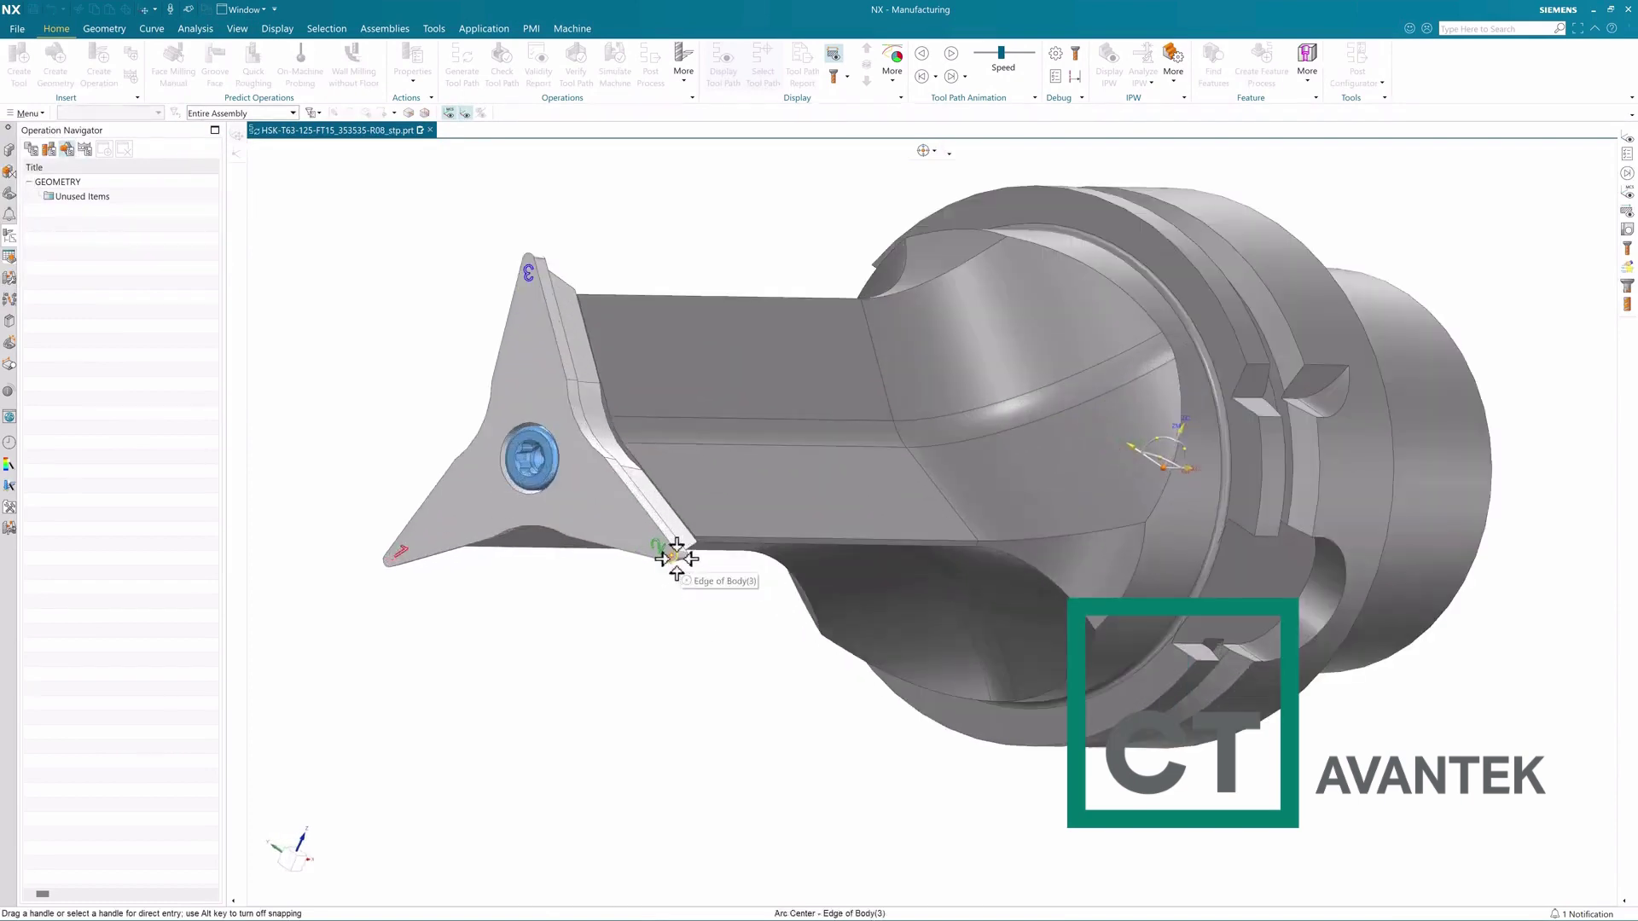
left_click(673, 550)
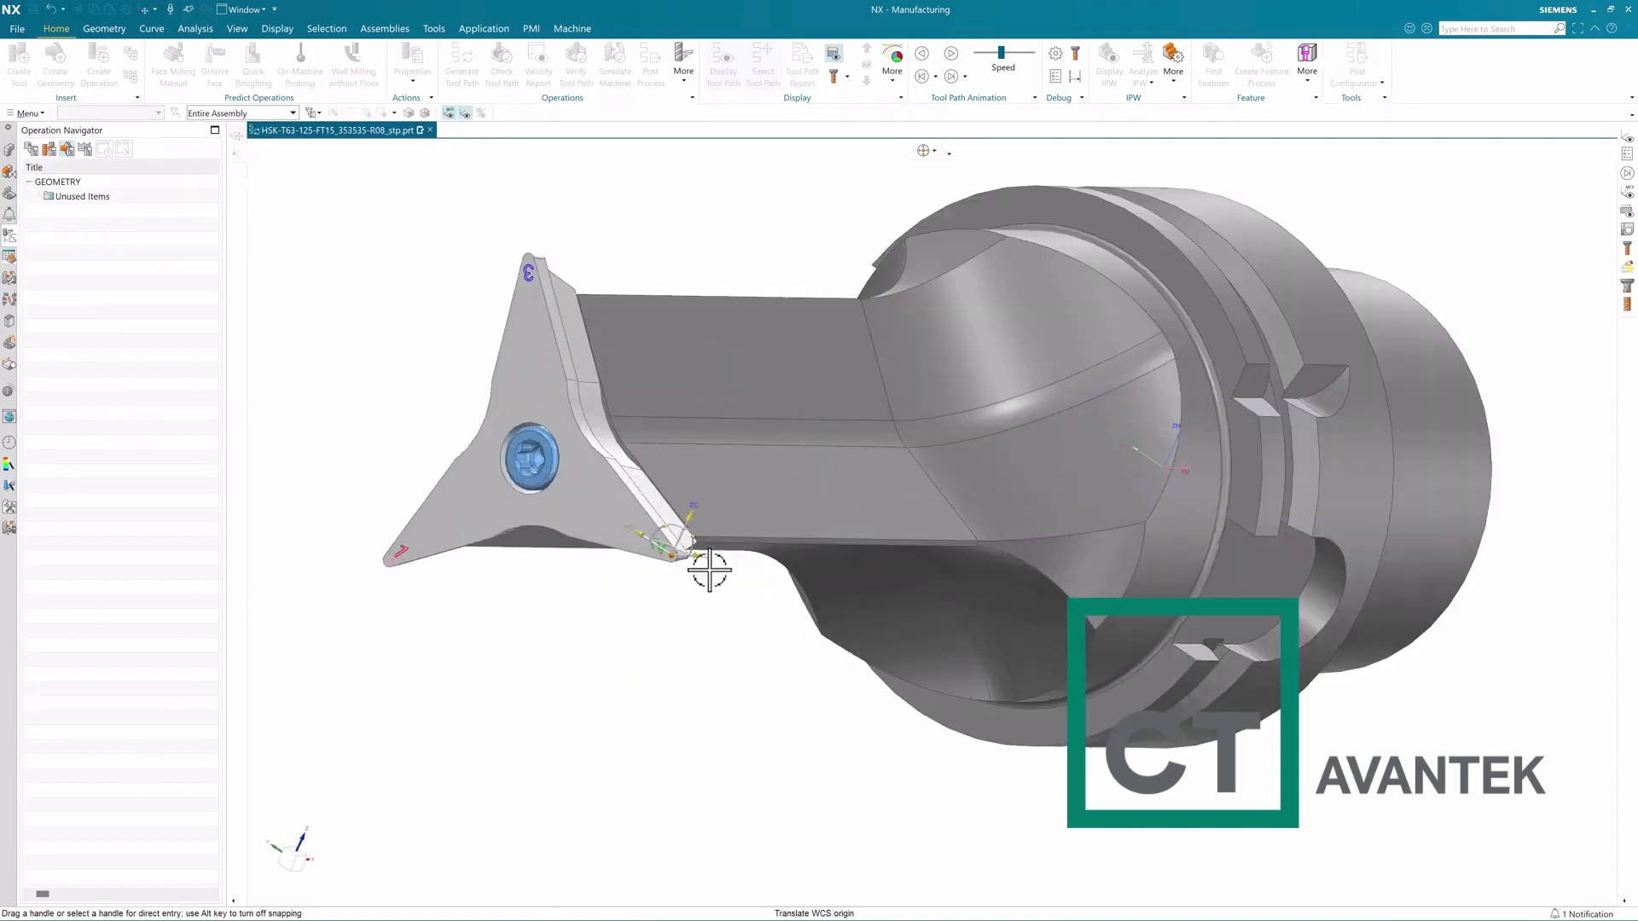
Align the WCS ZC axis with the normal of the insert's front face.
left_click(678, 539)
left_click(575, 519)
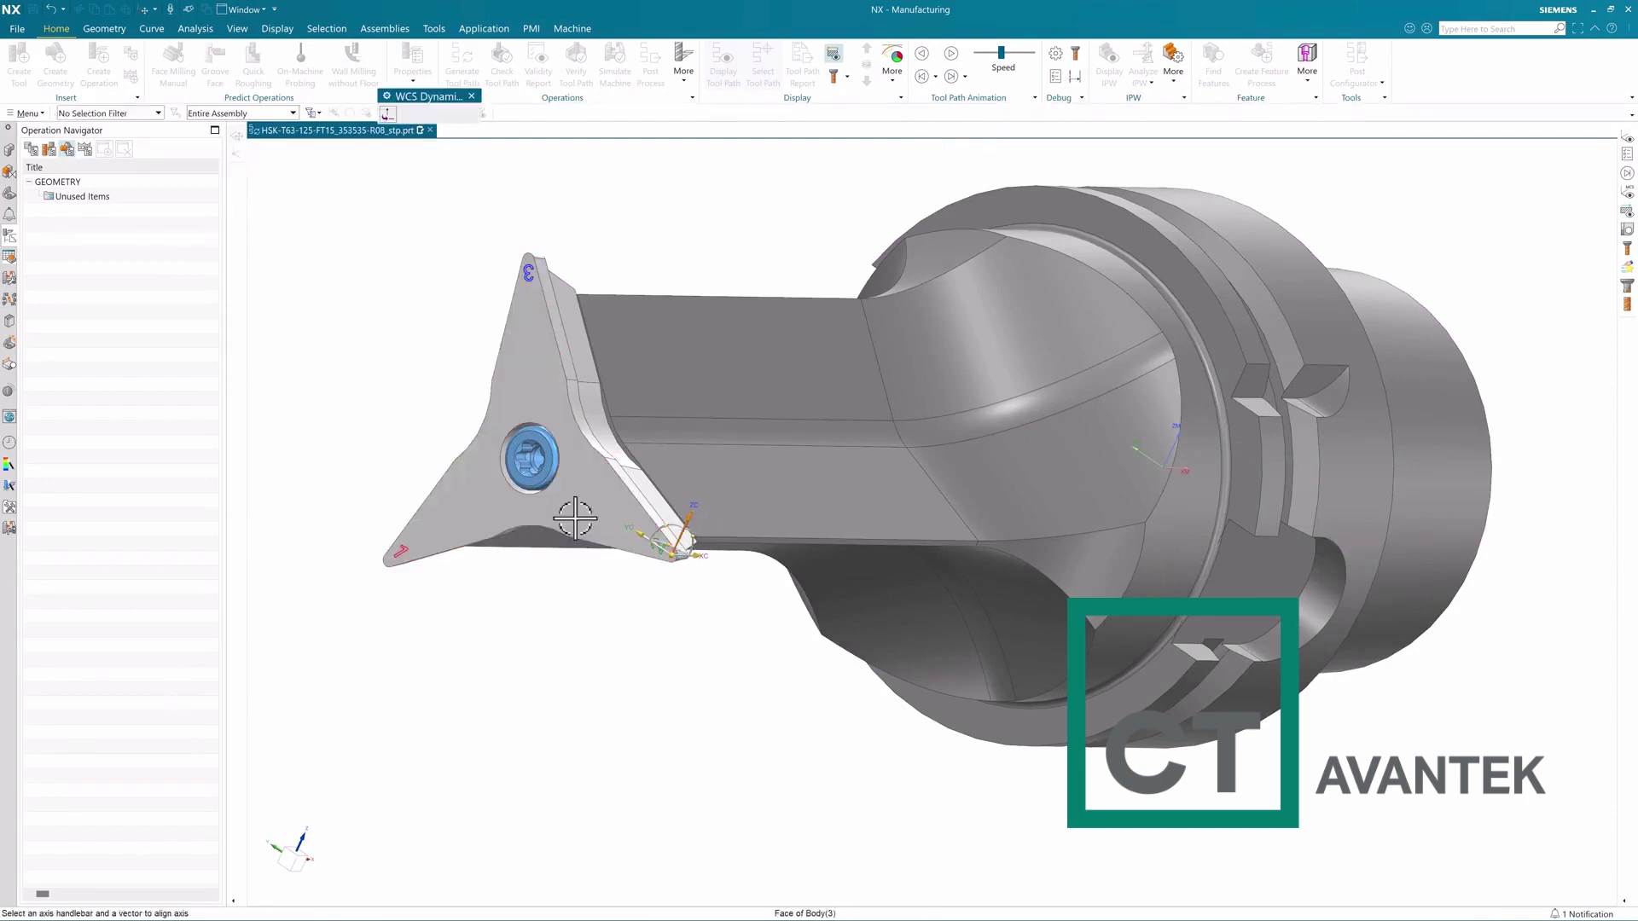
middle_click_drag(496, 647, 717, 706)
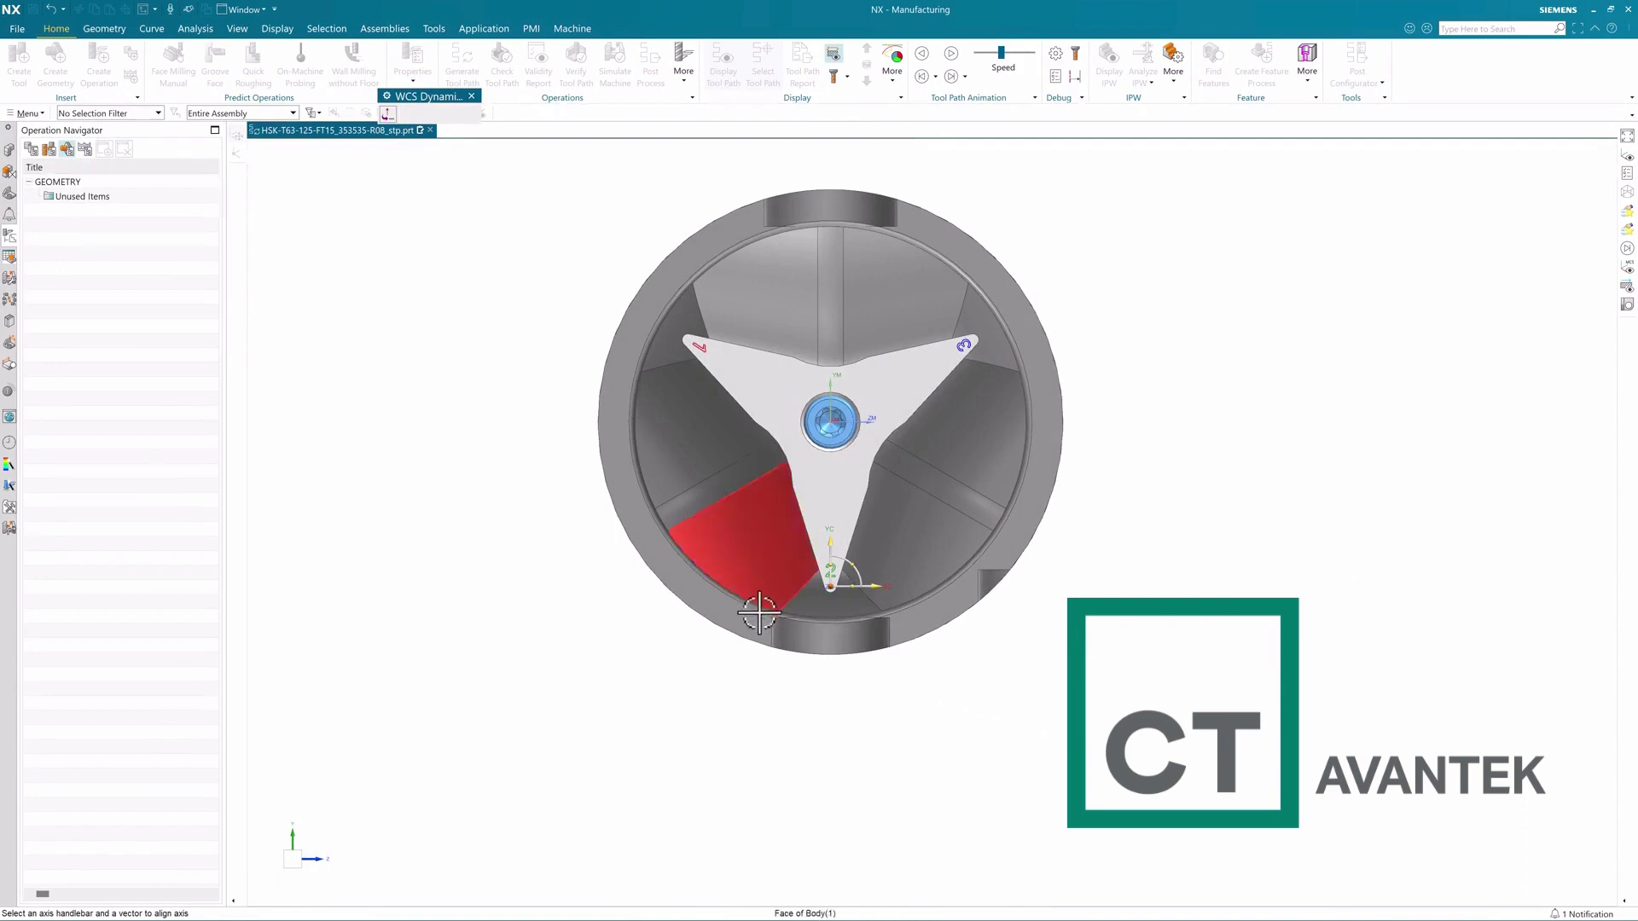
middle_click_drag(668, 664, 662, 660)
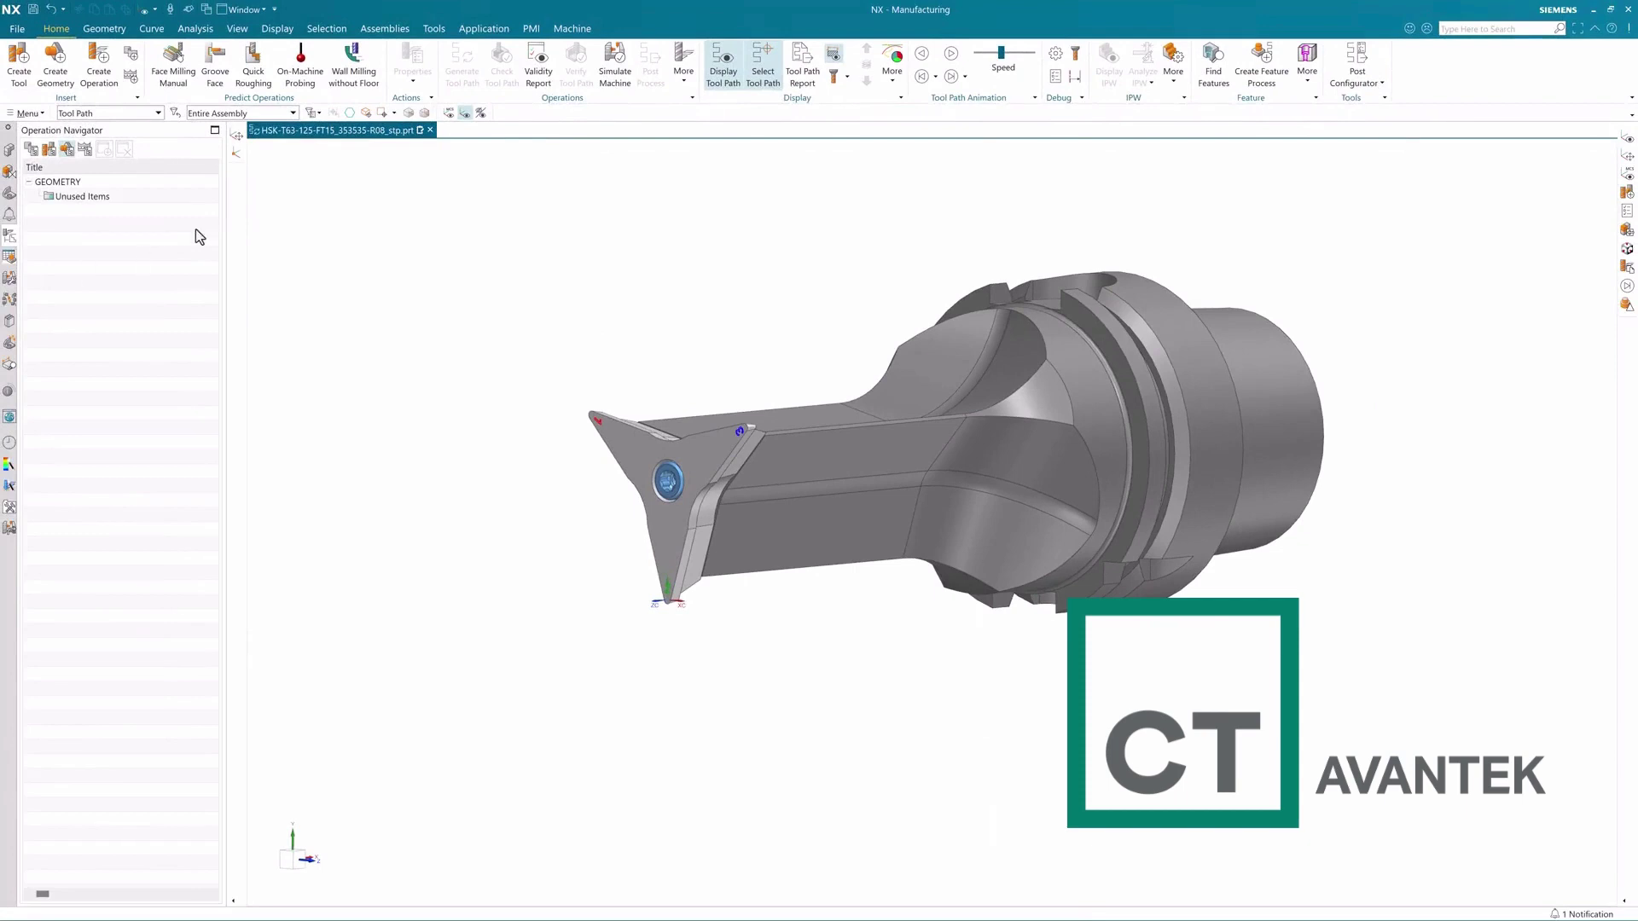
Show the machine tool hierarchy and create a turning tool of subtype MULTI_TOOL under GENERIC_MACHINE.
left_click(48, 150)
left_click(19, 67)
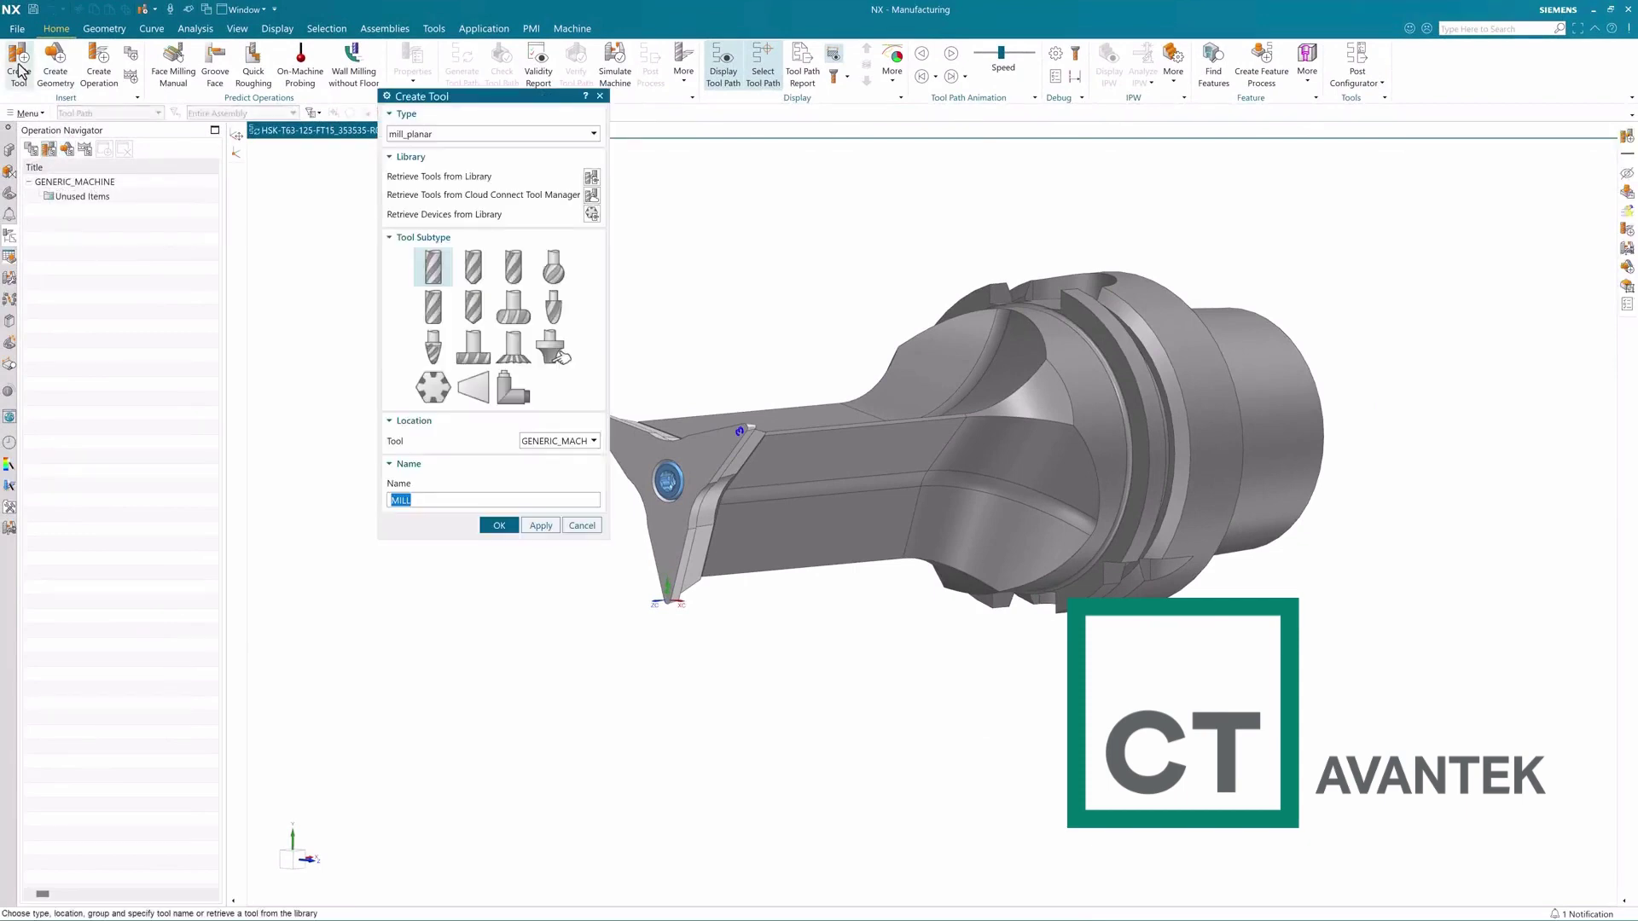
left_click(413, 134)
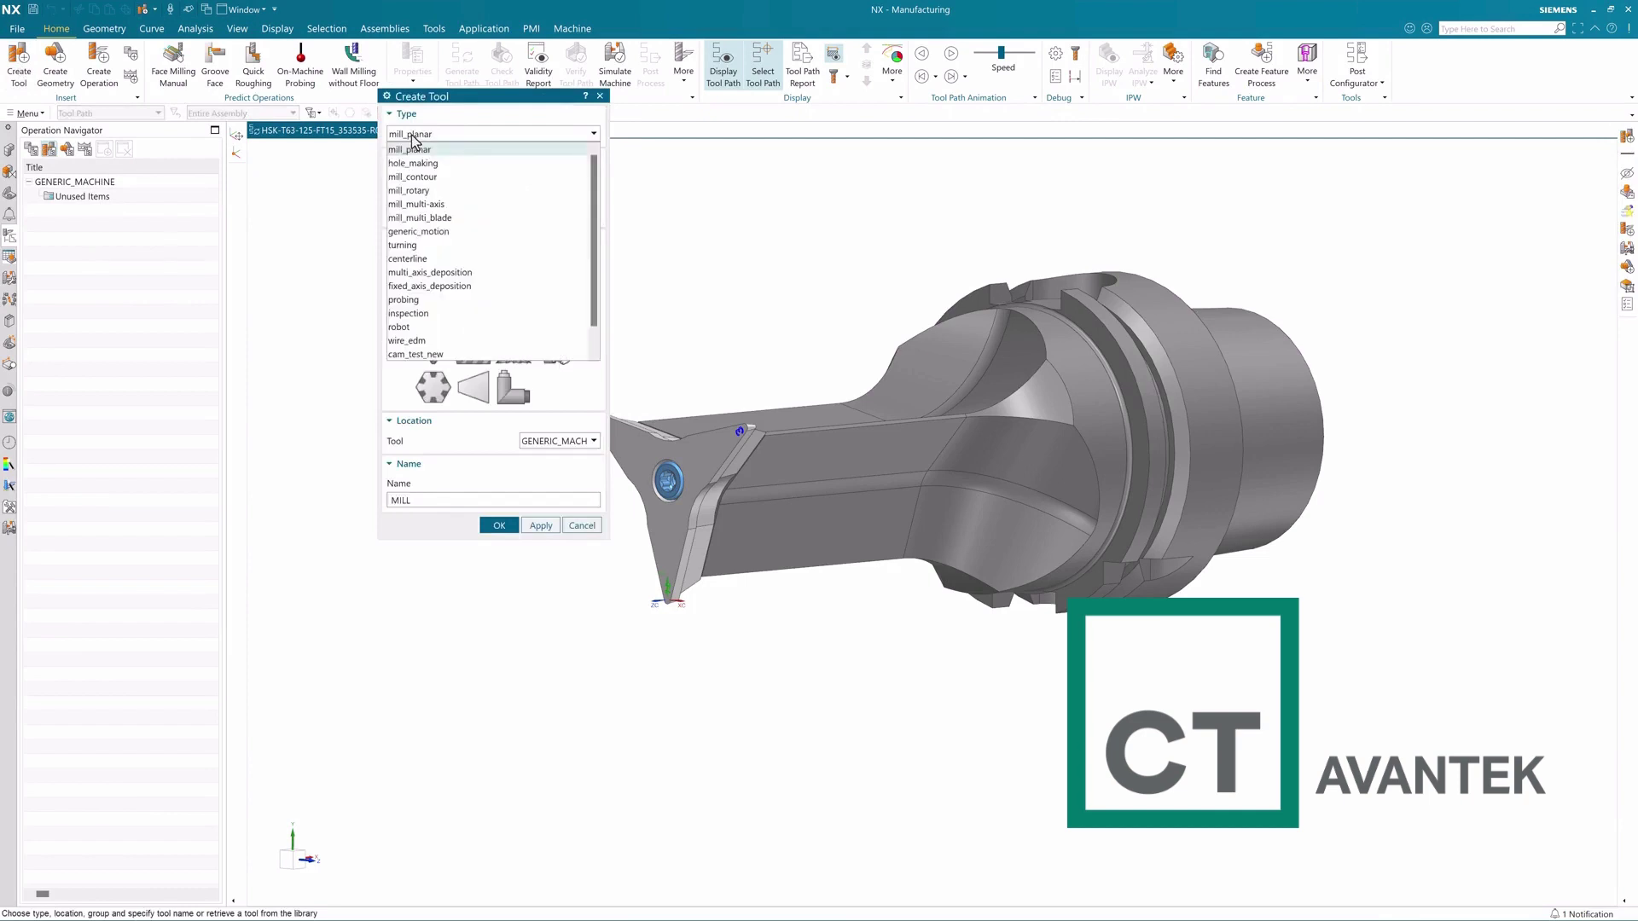
left_click(406, 245)
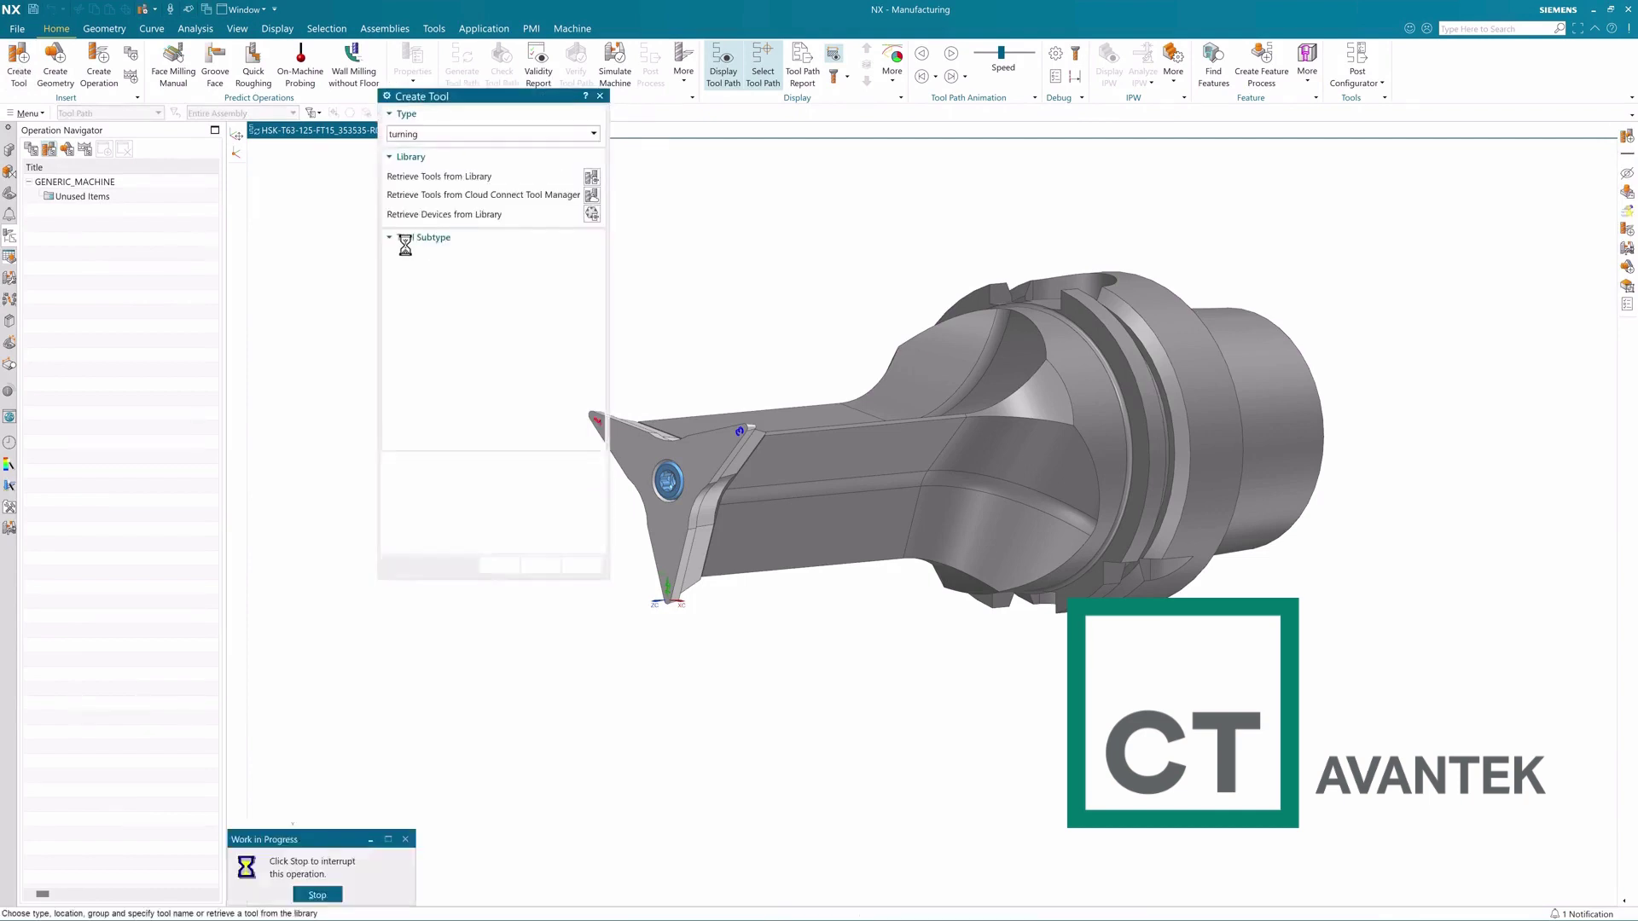
left_click(555, 344)
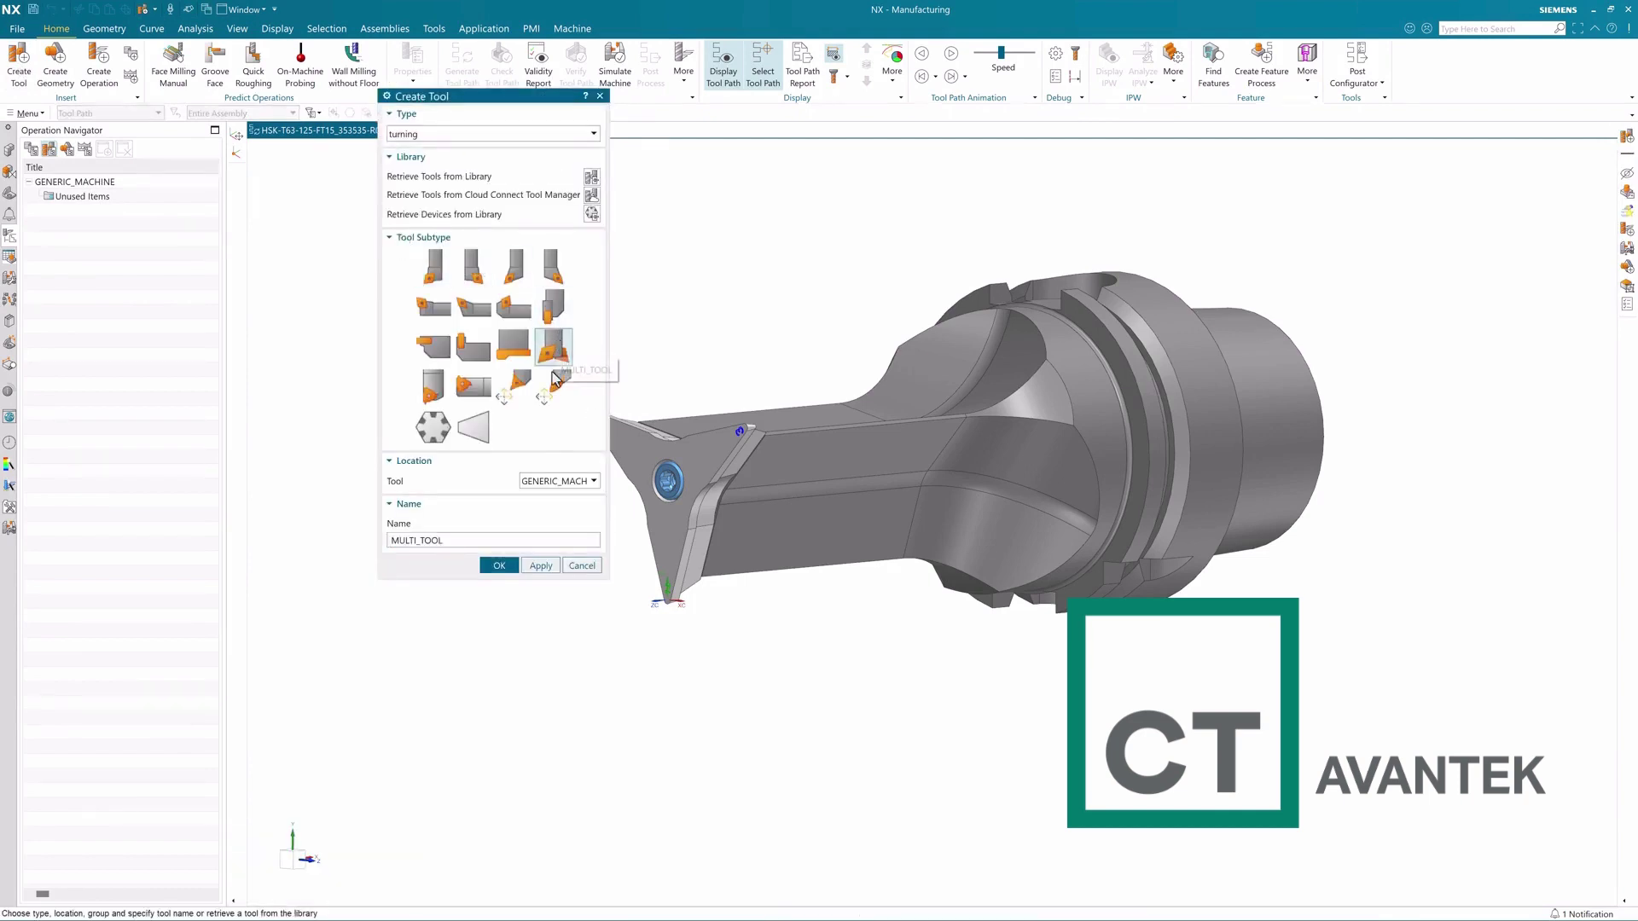
left_click(499, 565)
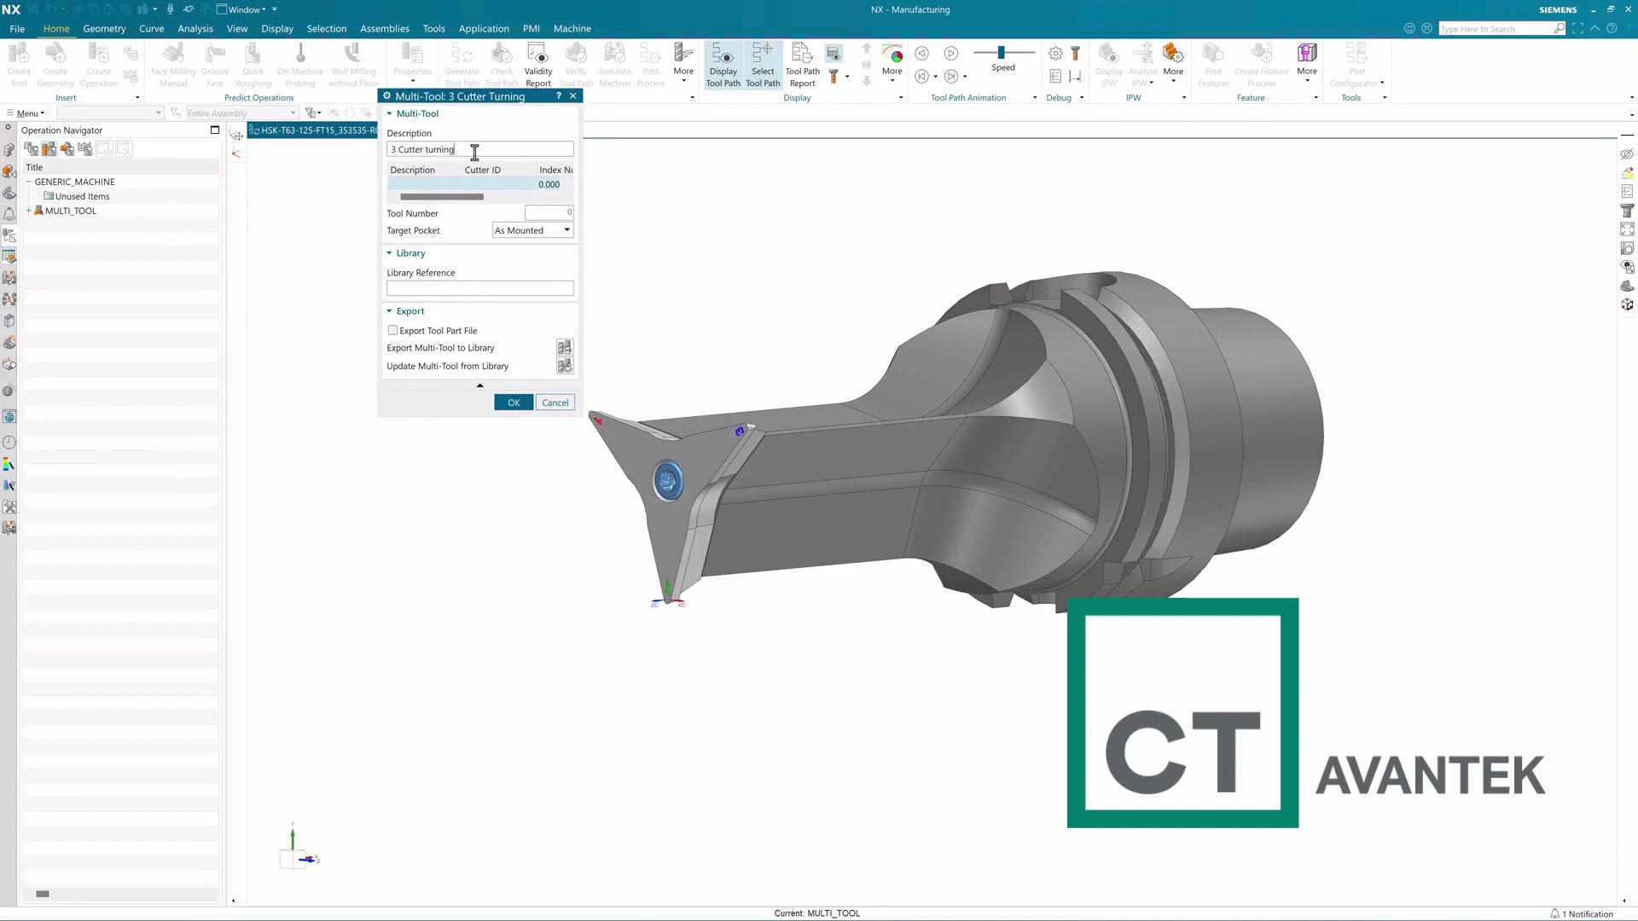
Describe the multi-tool as "Freeturn tool with 3 35degree inserts" and set its library reference to HSK-T63-125-FT15-353535-R08.
triple_click(474, 150)
type("Freeturn tool with 3 35degree inserts")
left_click(475, 288)
type("HSK-T63-125-FT15-353535-R08")
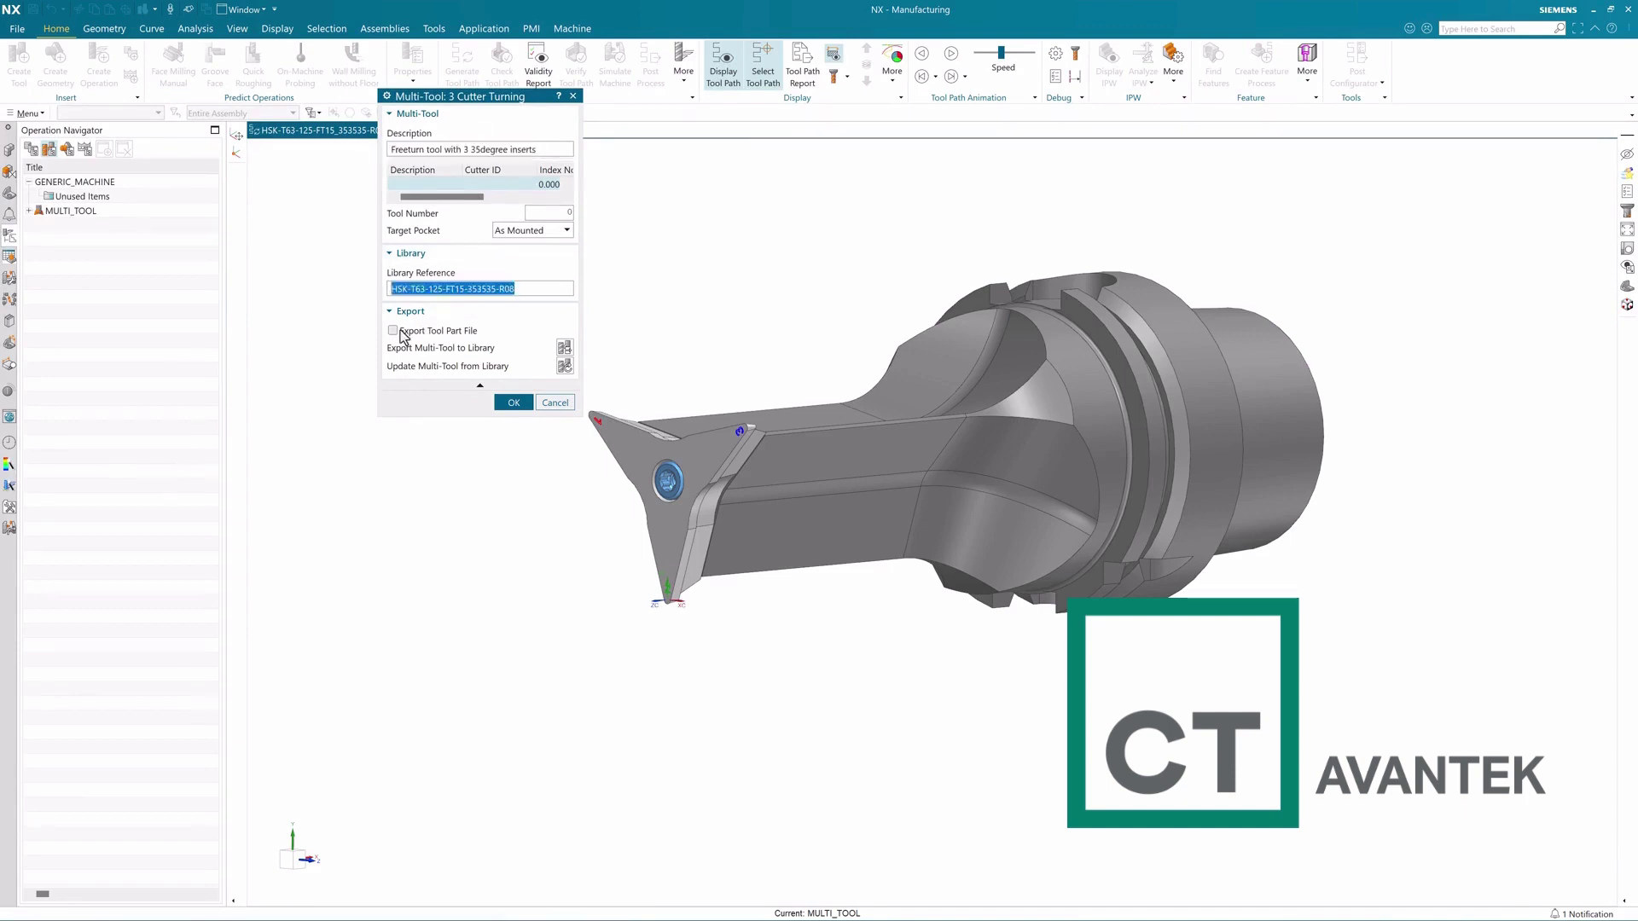
Enable Export Tool Part File, assign the holder body as the non-cutting portion, and accept the multi-tool definition.
left_click(408, 329)
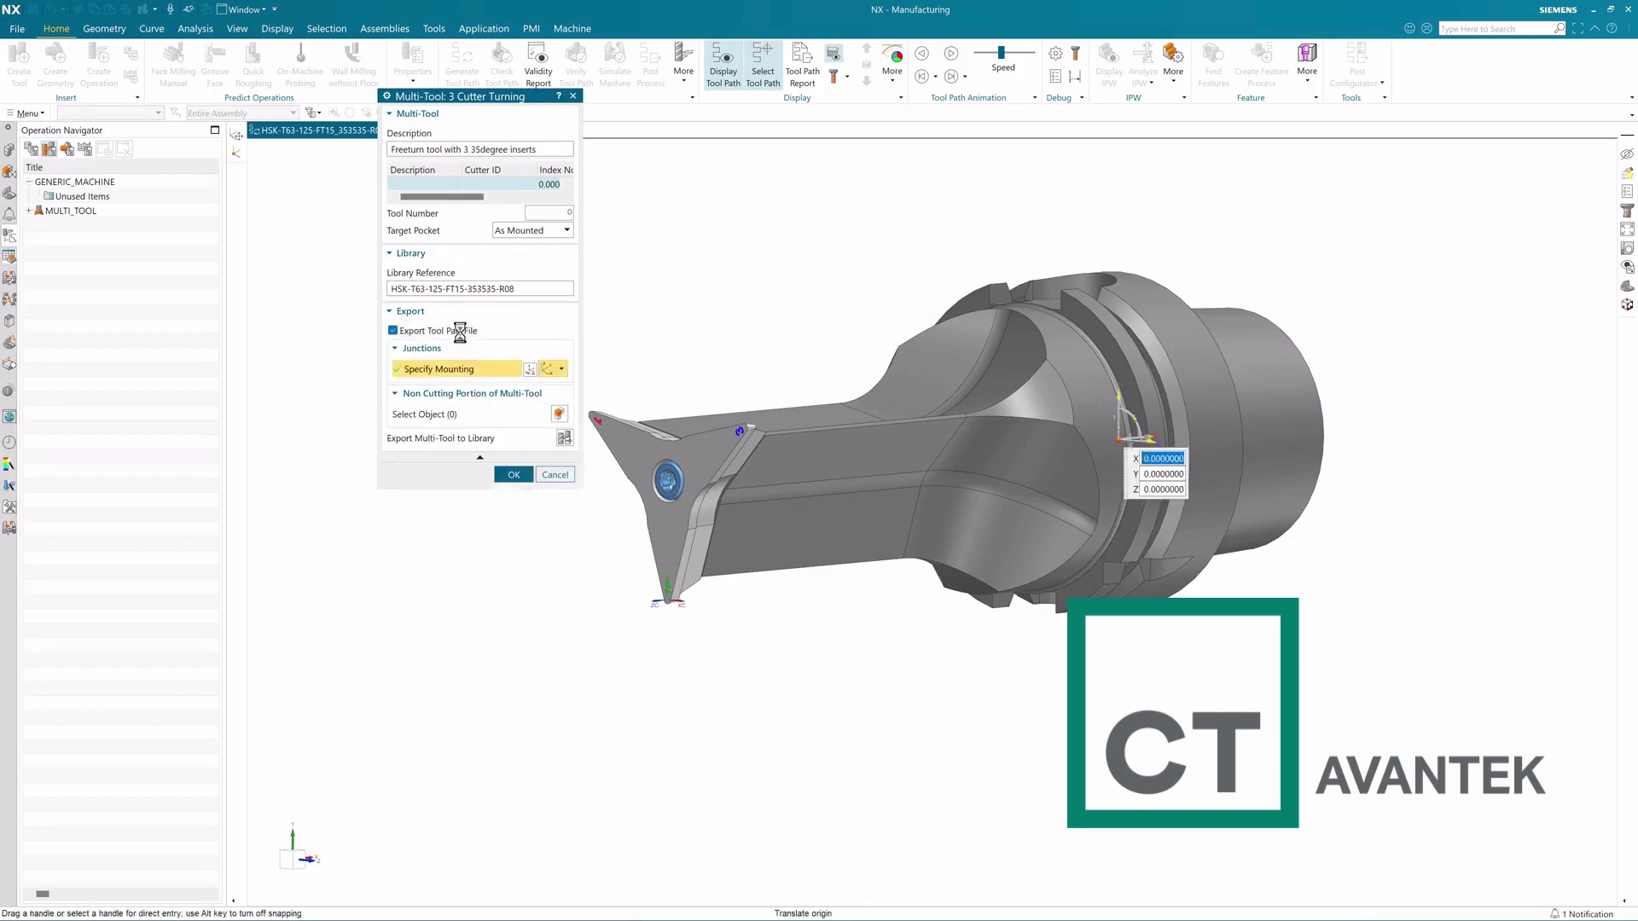
middle_click_drag(937, 295, 1445, 548)
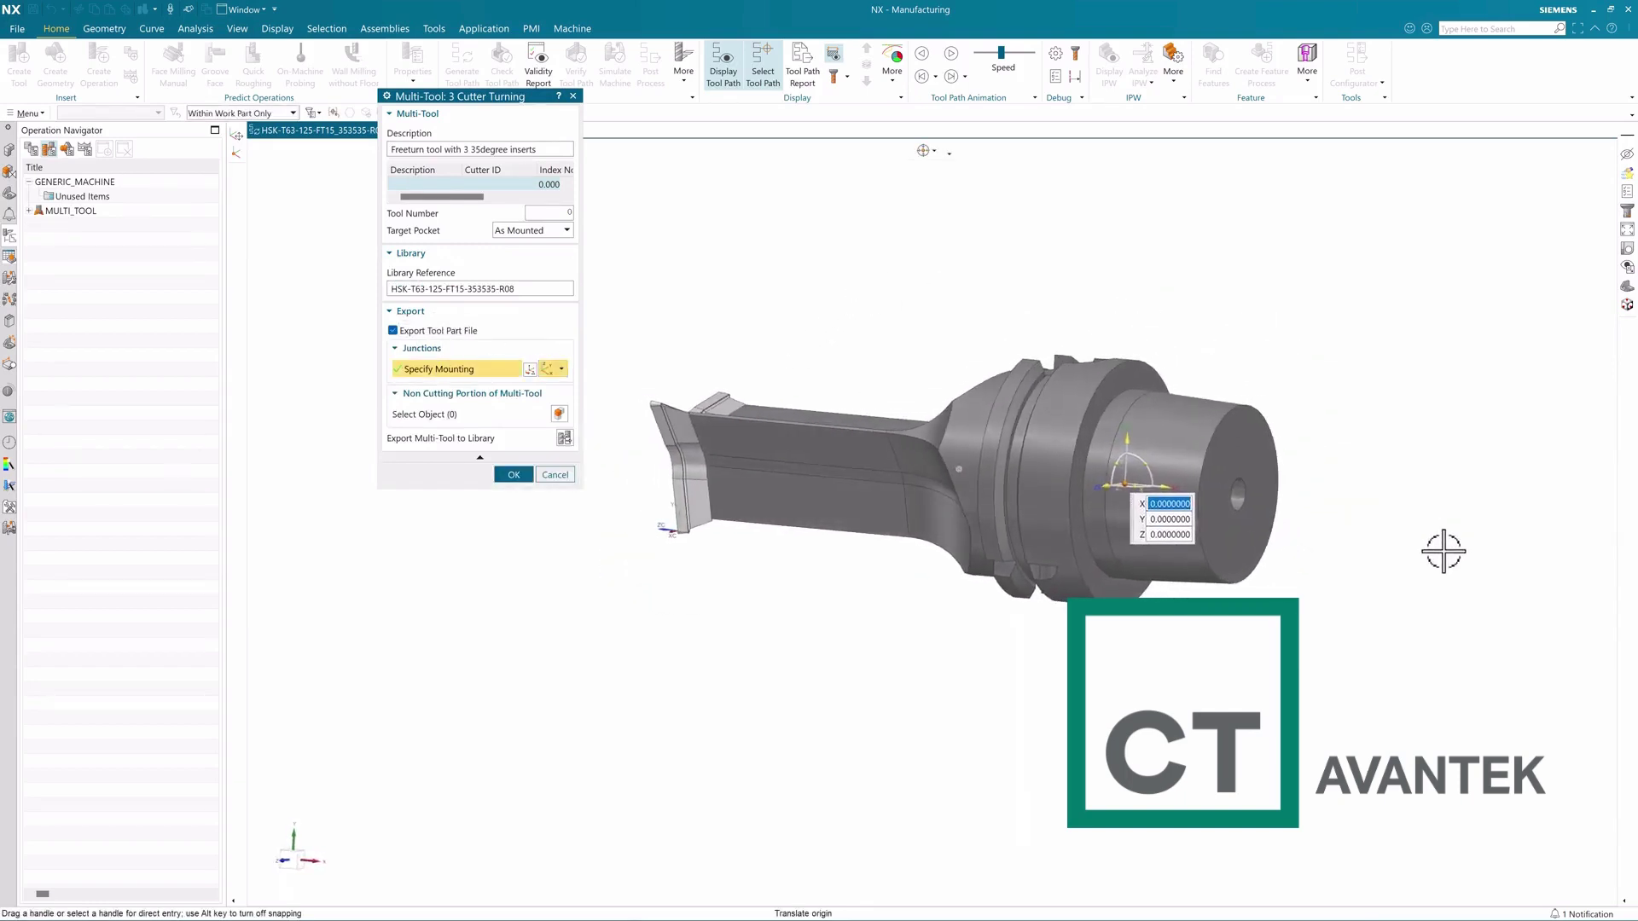
left_click(489, 413)
left_click(802, 498)
middle_click_drag(806, 504, 662, 513)
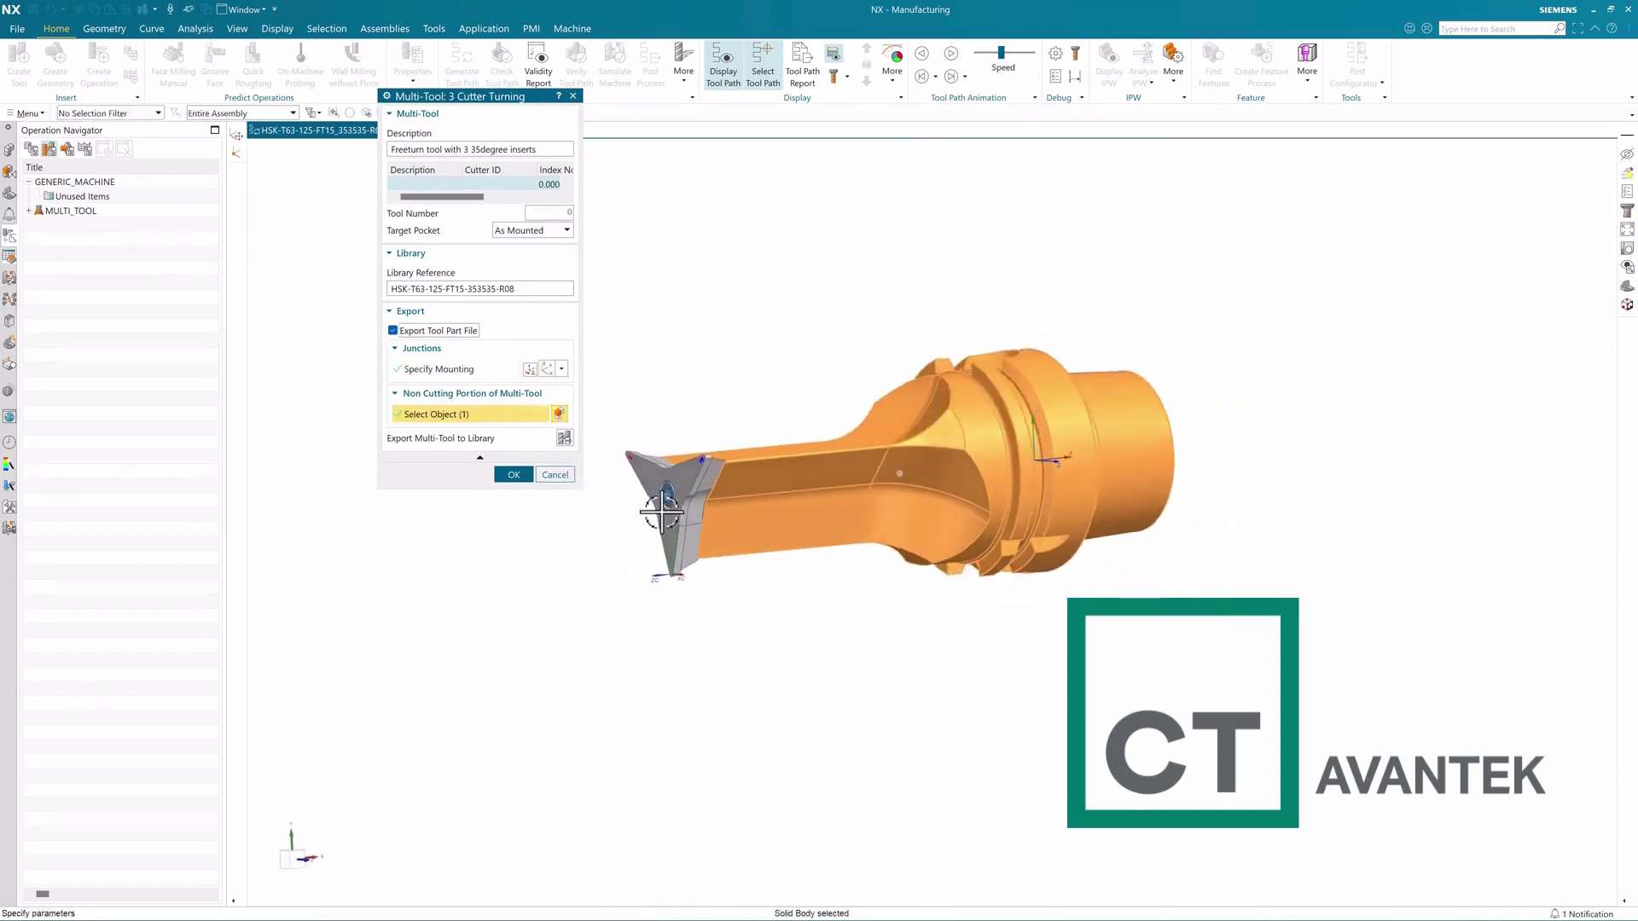
left_click(513, 474)
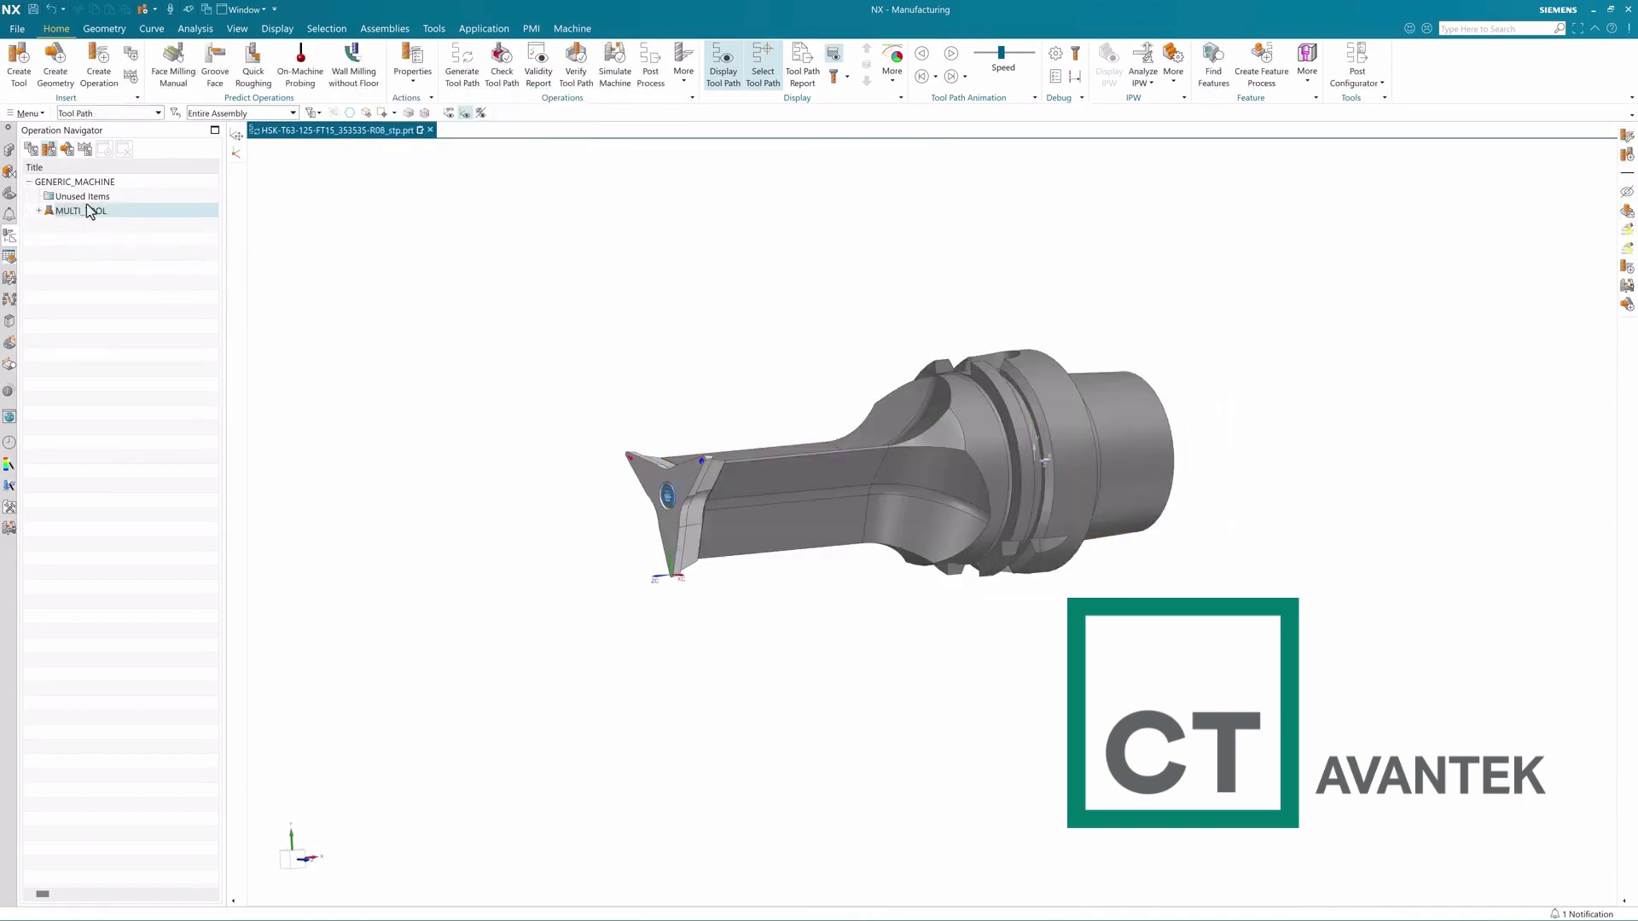
Delete the INSERT_GROOVE and DRILL cutters from MULTI_TOOL.
left_click(39, 211)
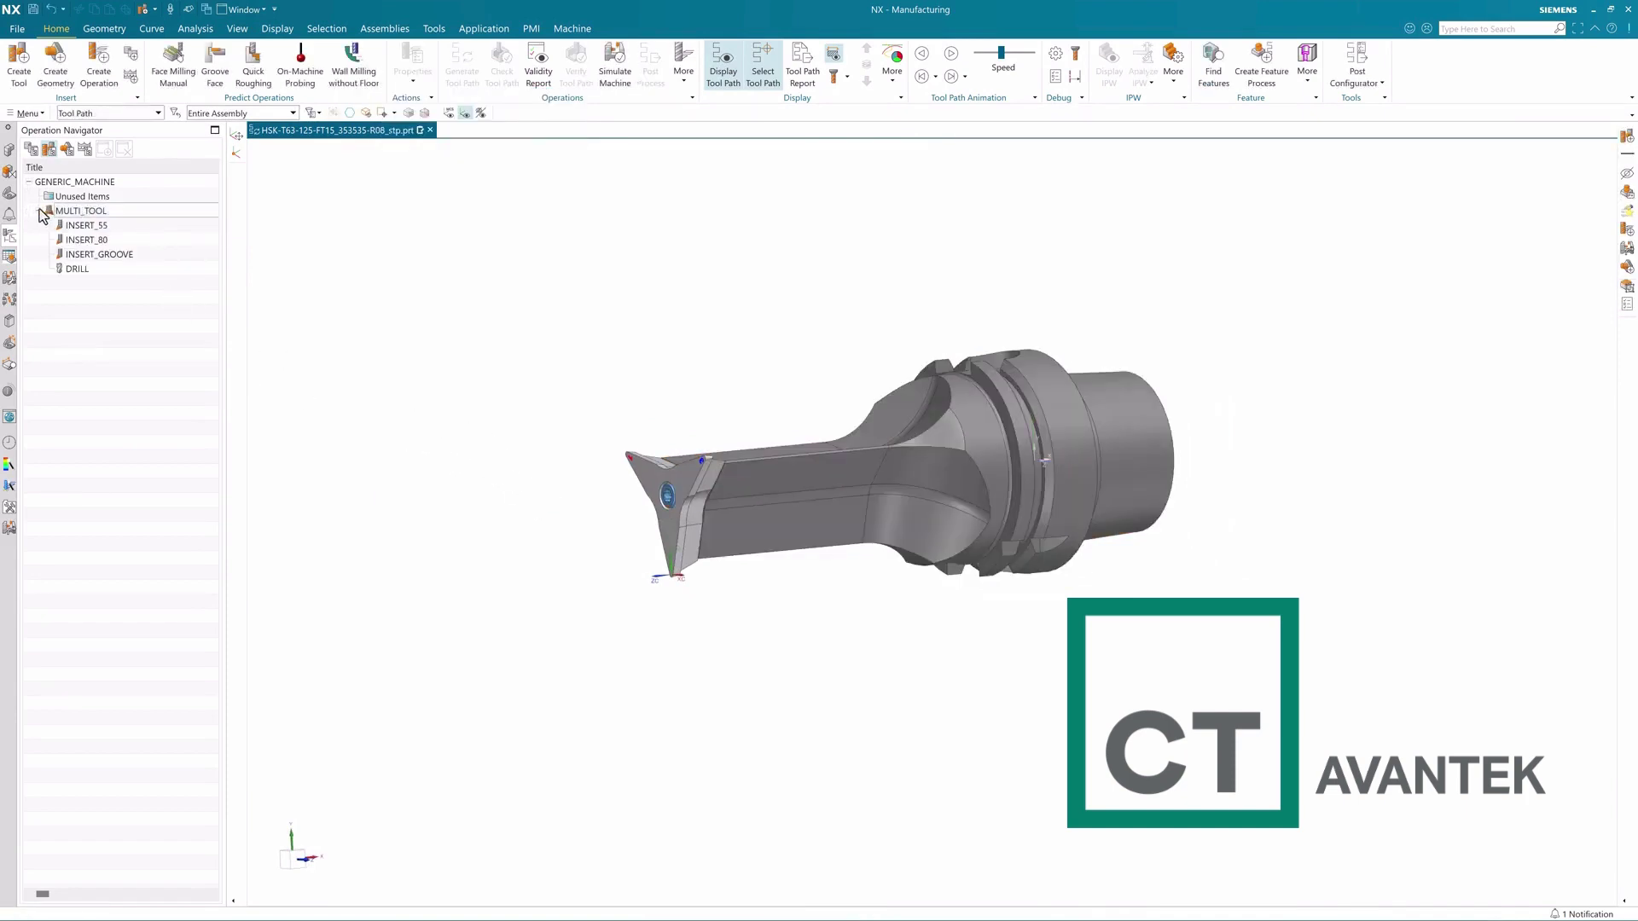
left_click(96, 268)
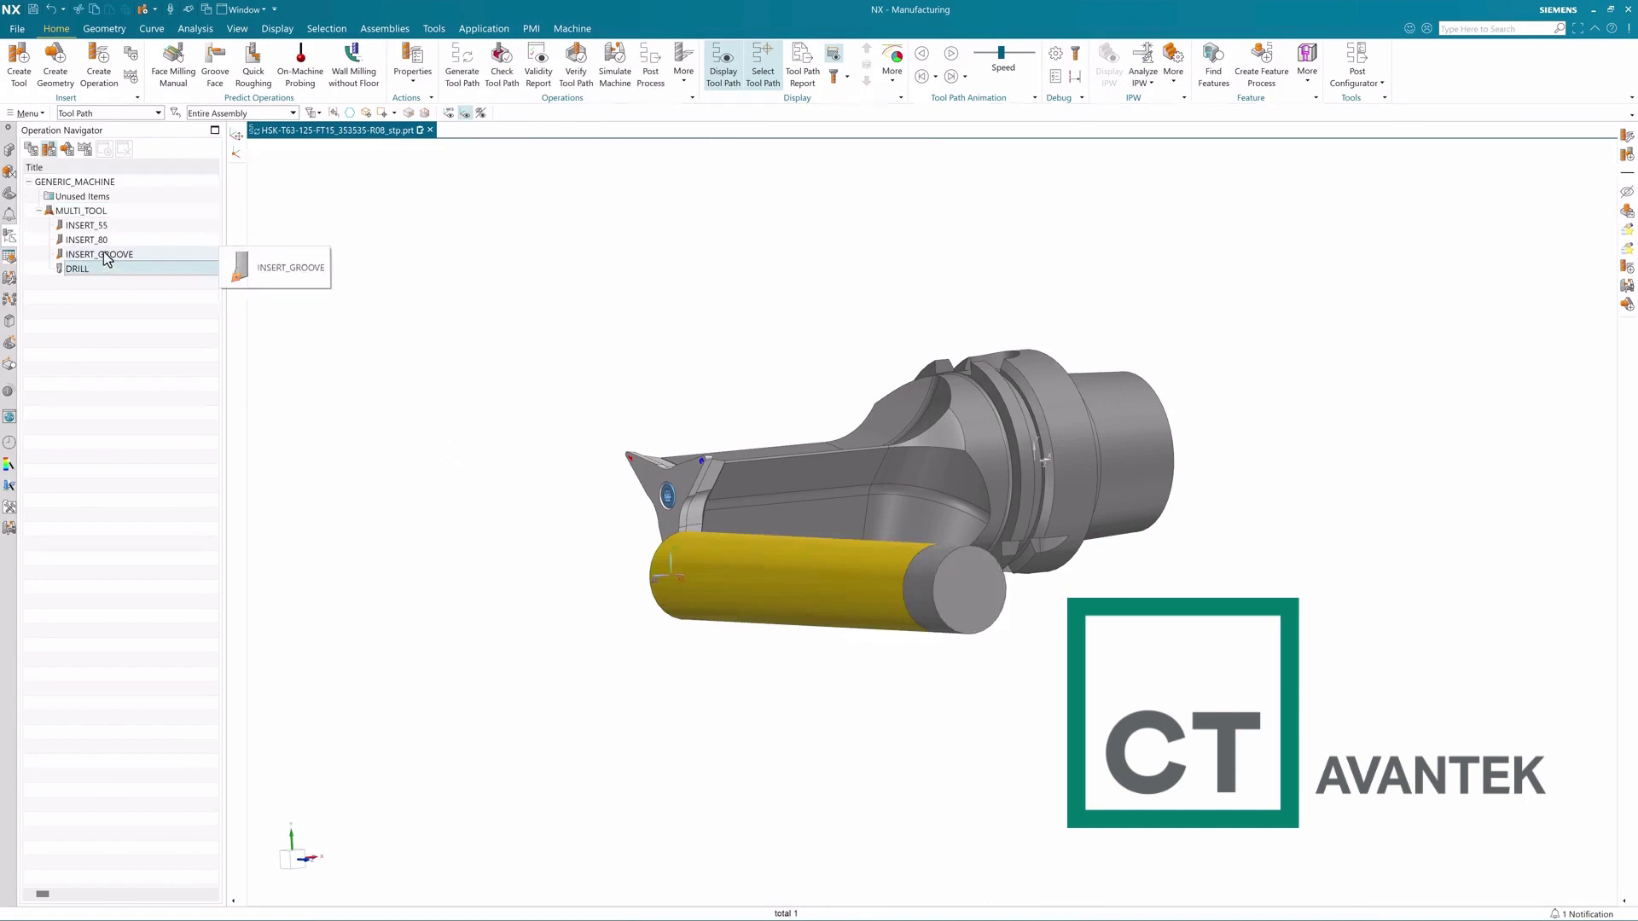
left_click(102, 255, "ctrl")
right_click(101, 256)
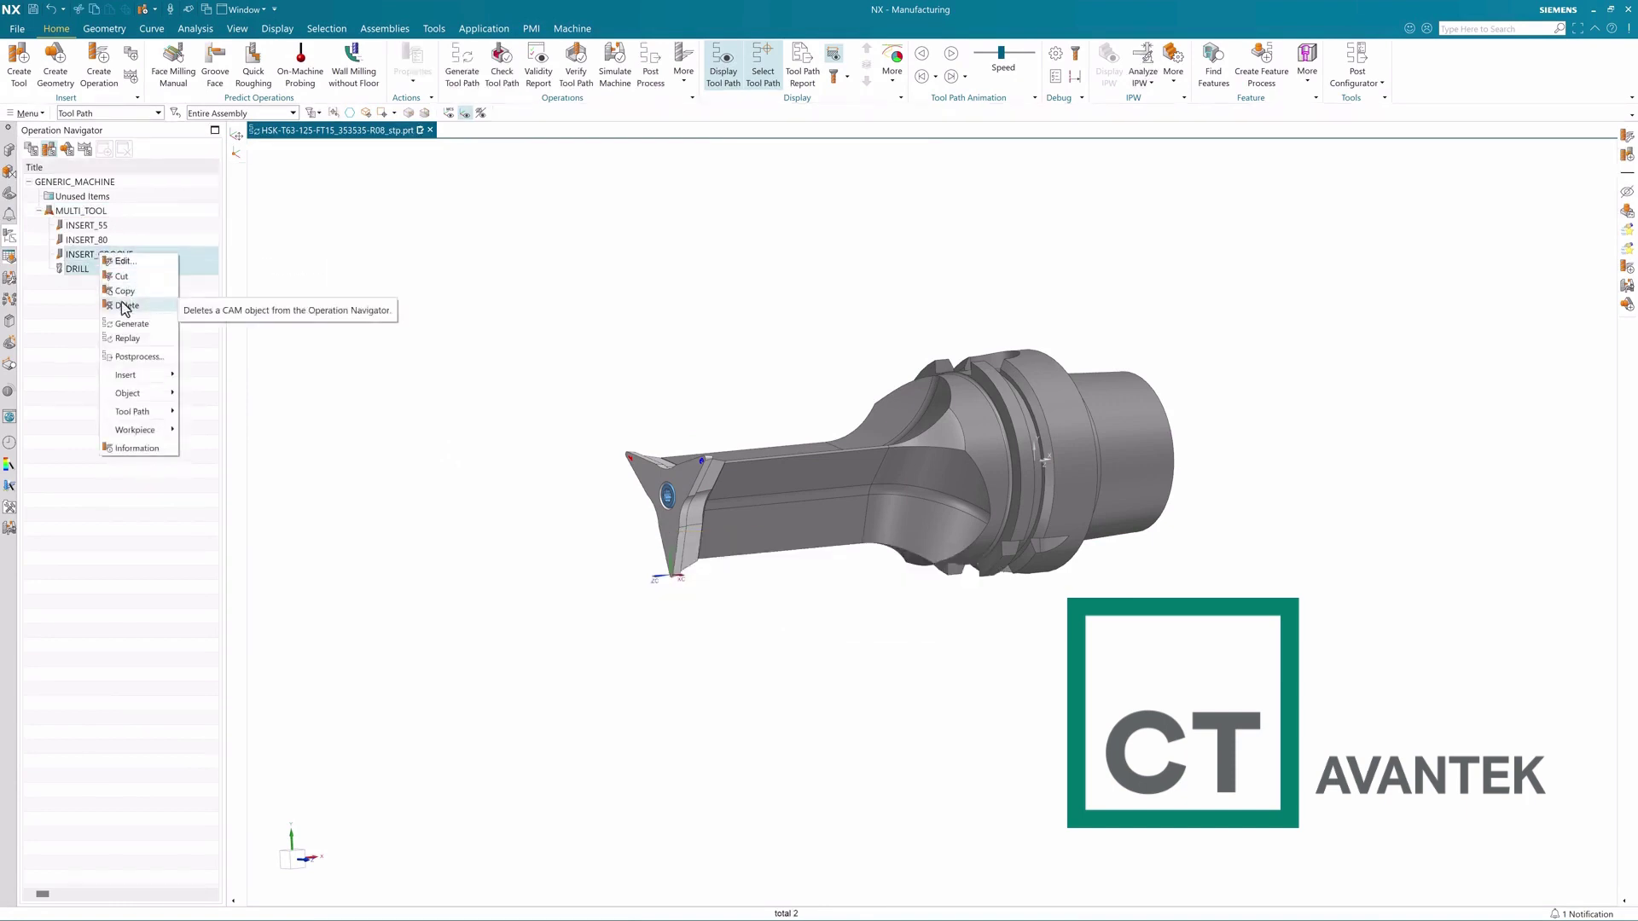
left_click(126, 306)
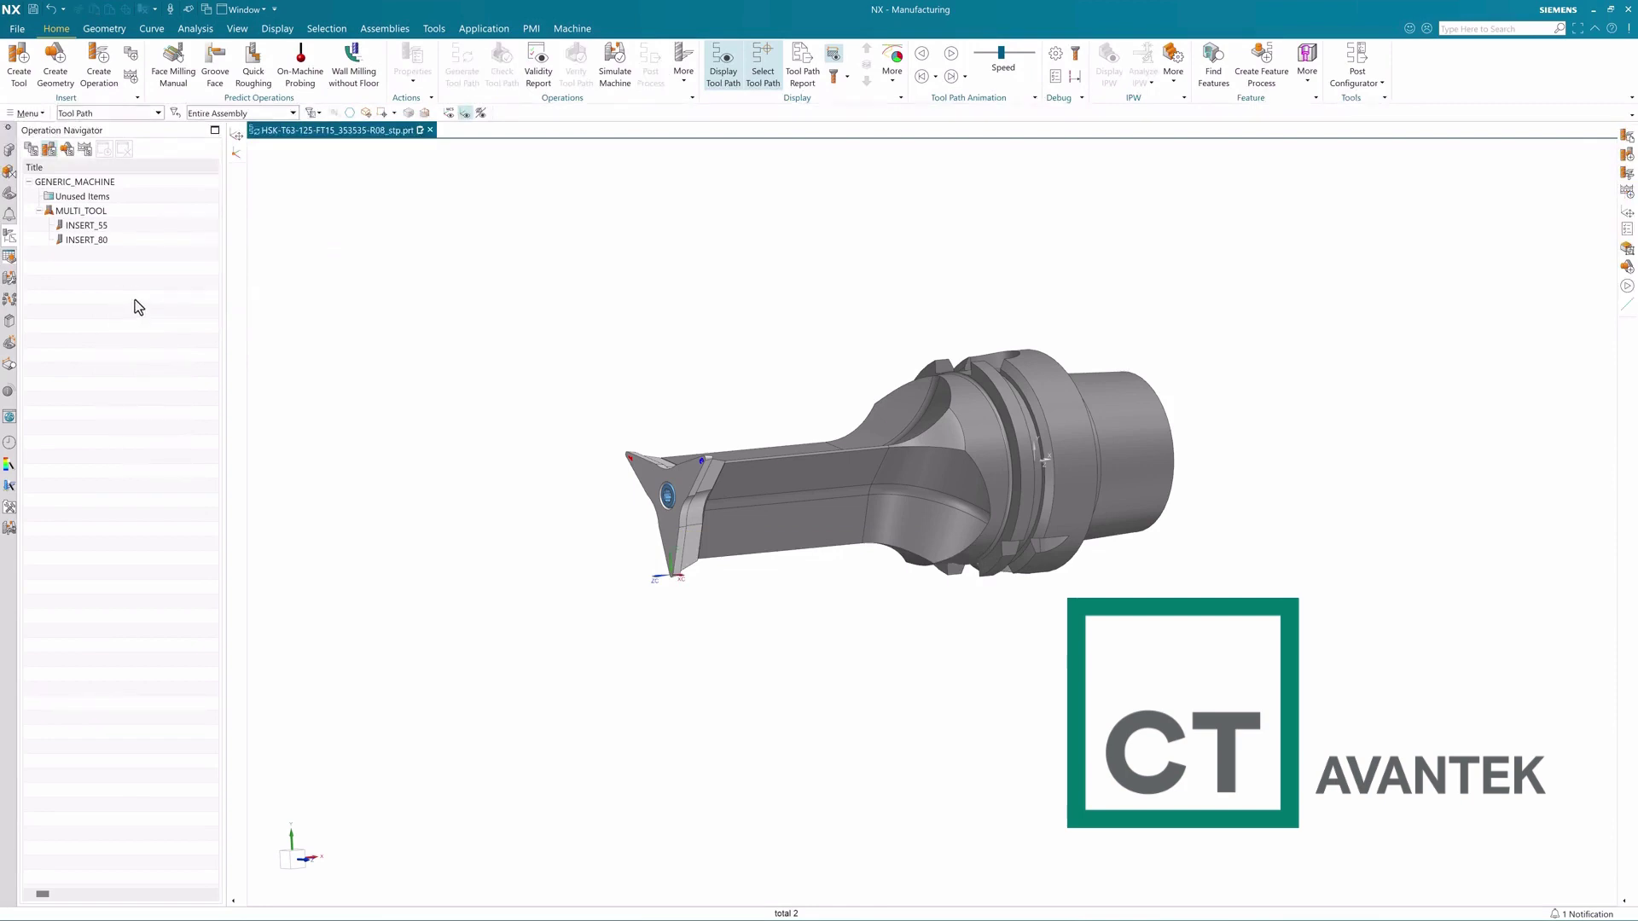
Create an OD_80_L turning tool under GENERIC_MACHINE.
left_click(29, 74)
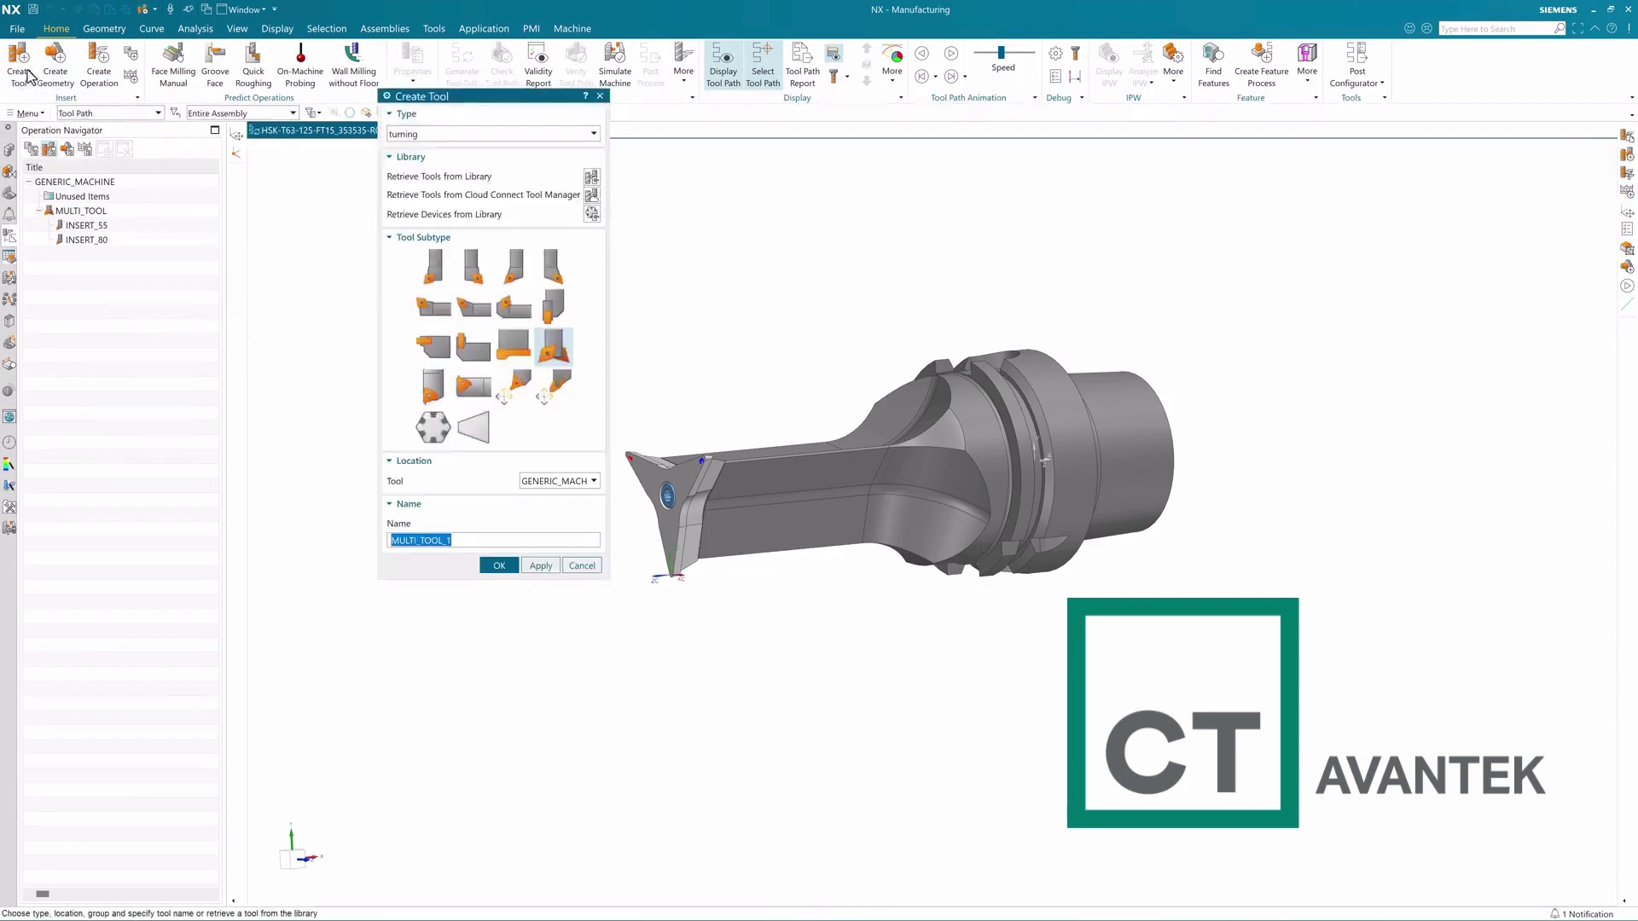
left_click(432, 266)
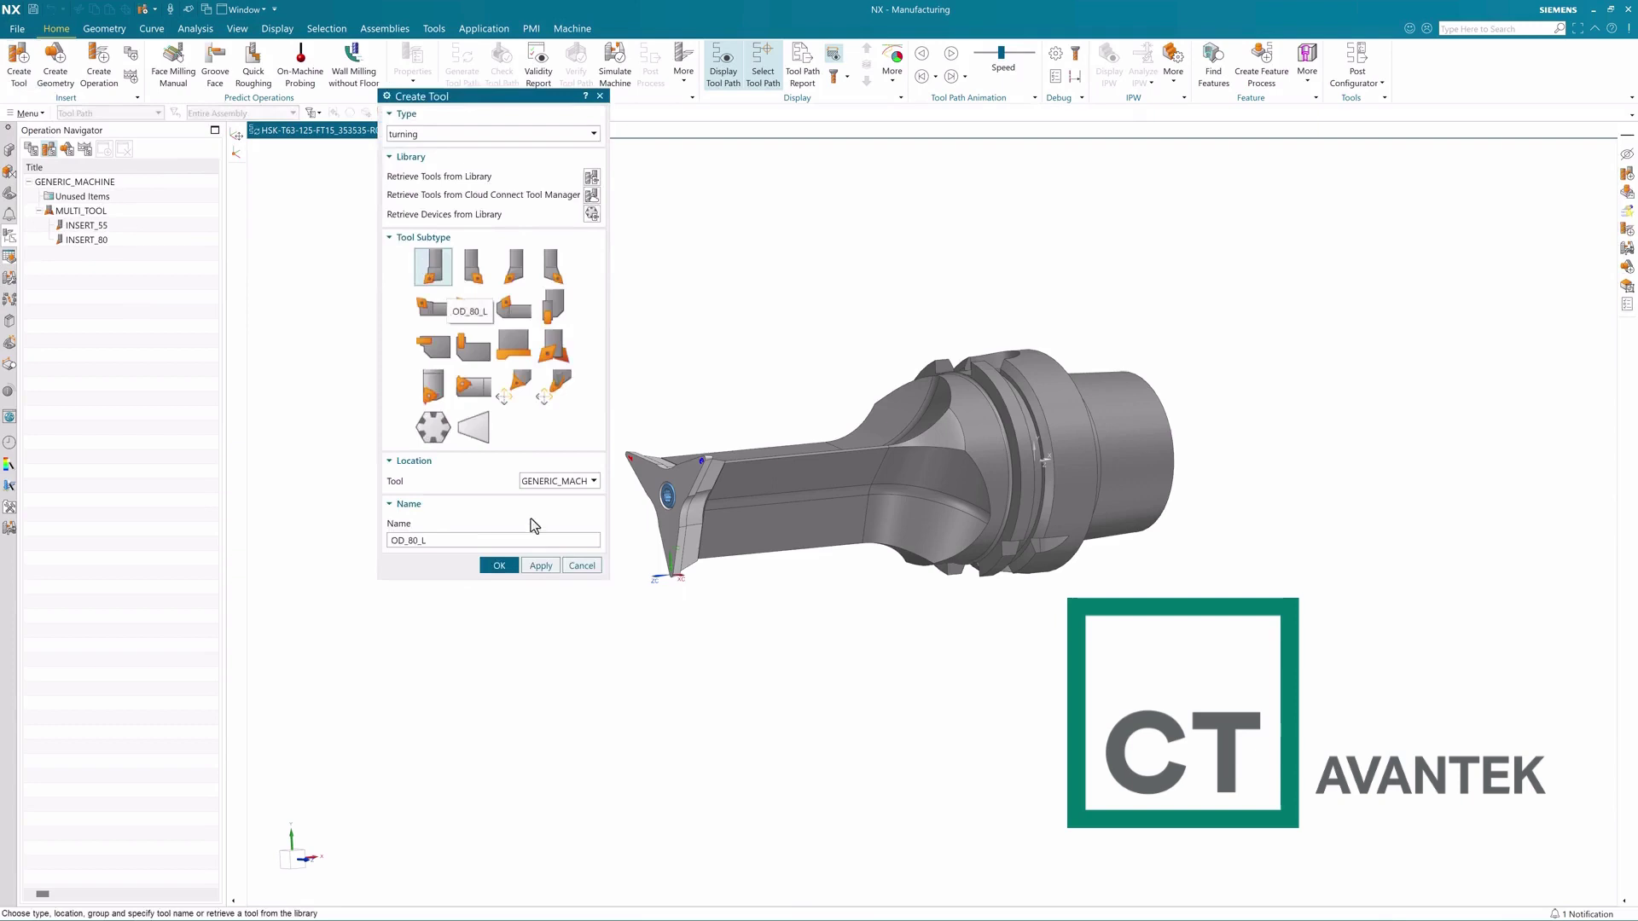
left_click(500, 566)
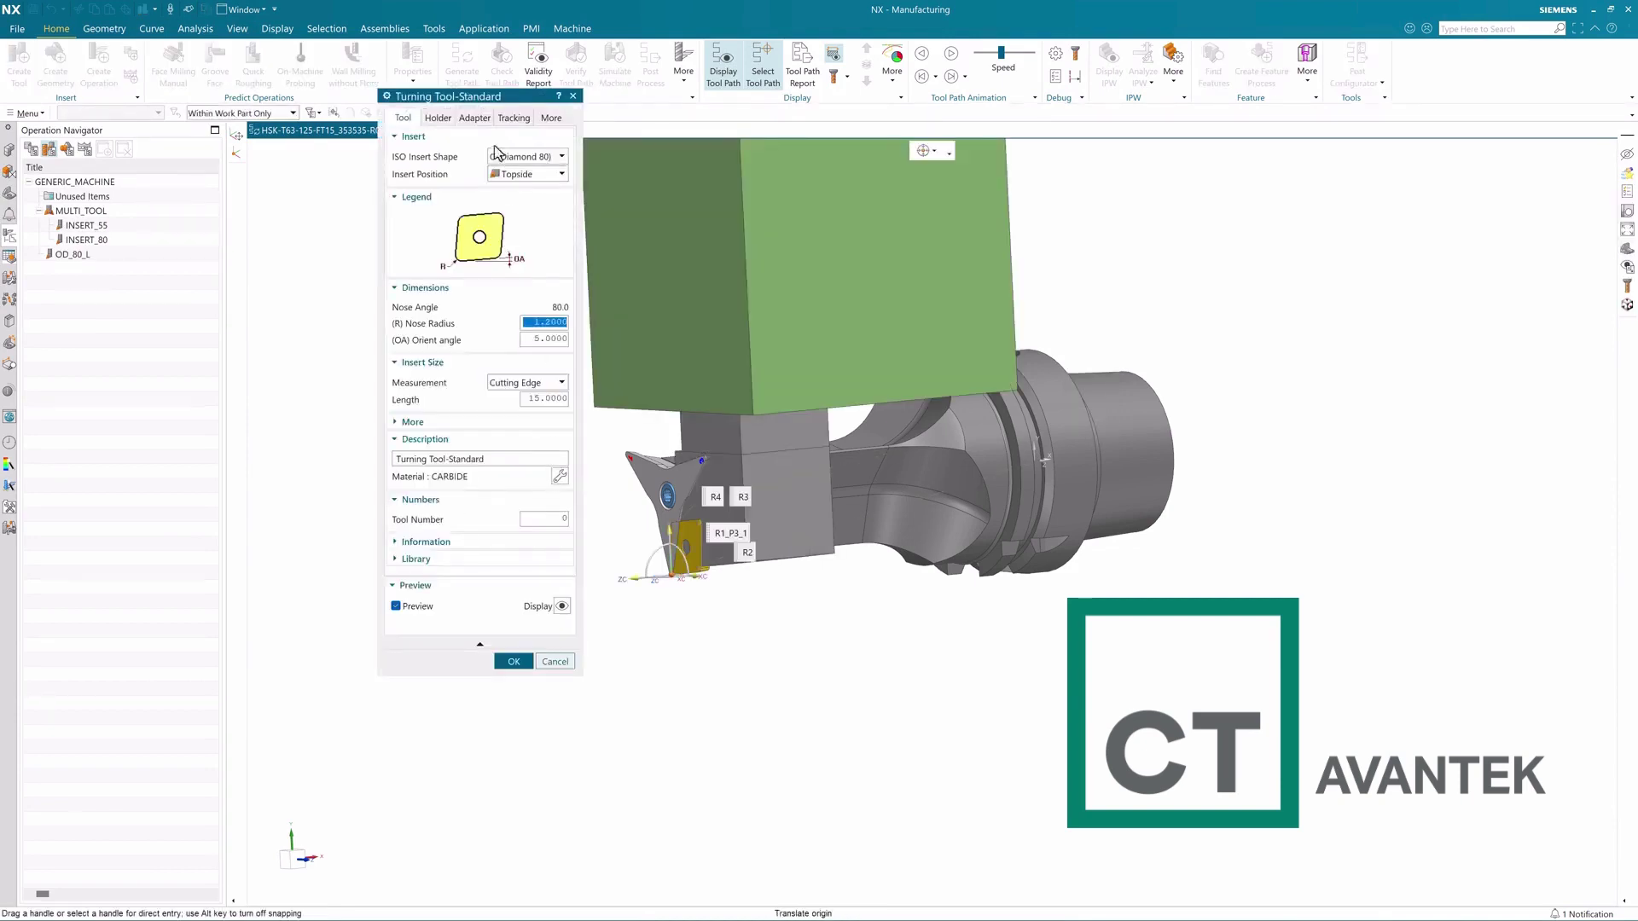
Turn off both the turn adapter and the turn holder for the OD_80_L tool.
left_click(437, 118)
left_click(474, 118)
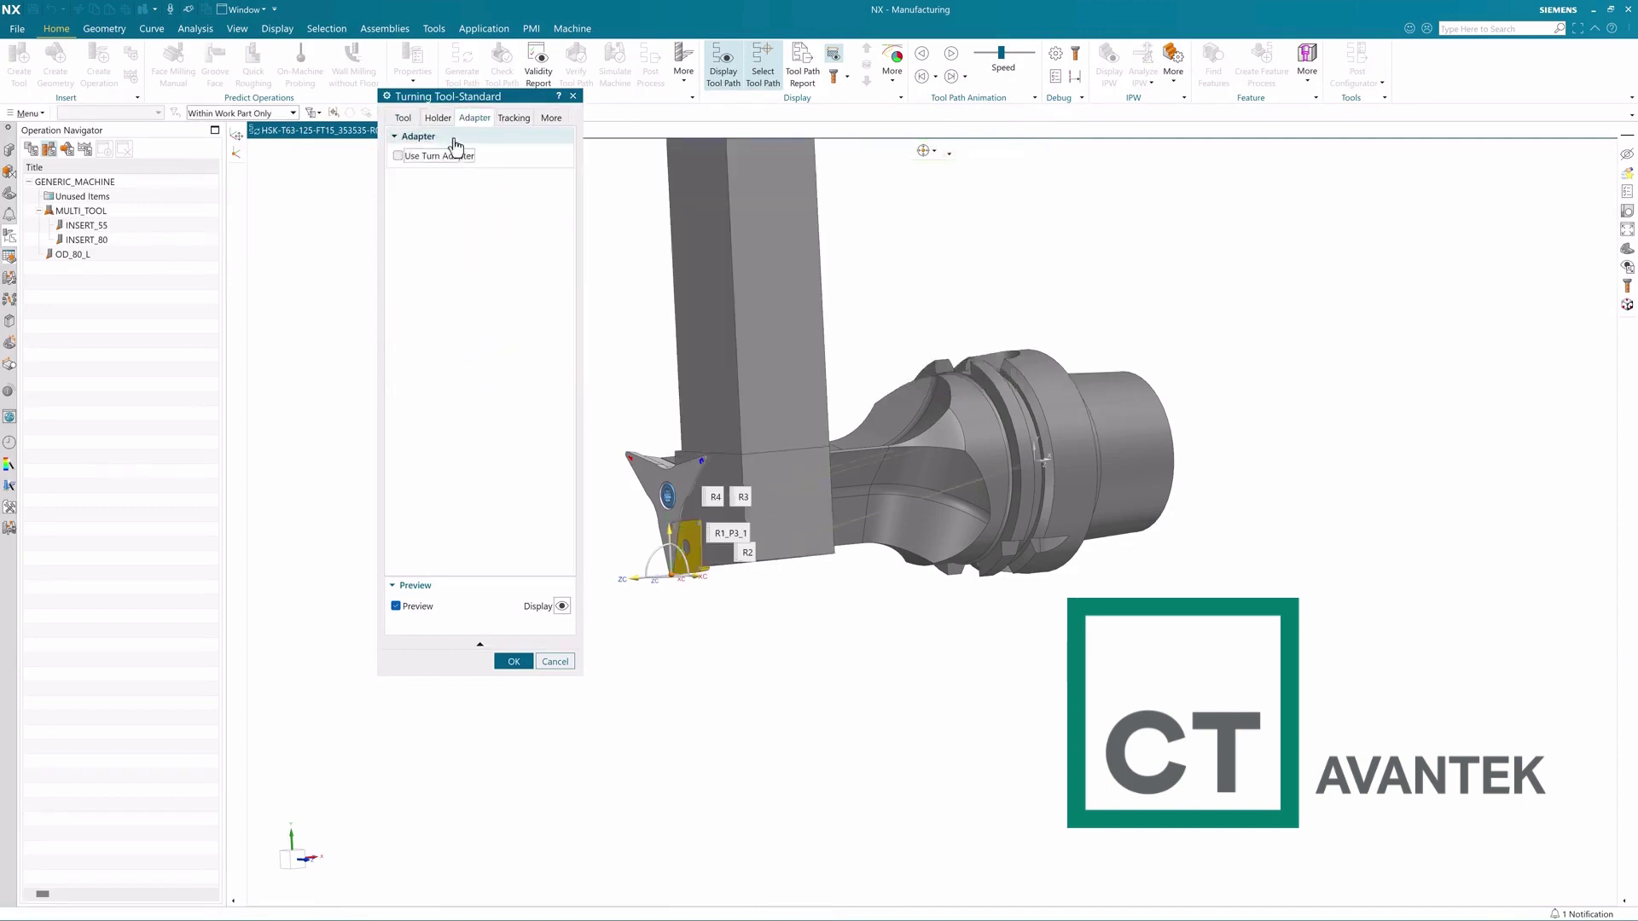
left_click(438, 118)
left_click(442, 157)
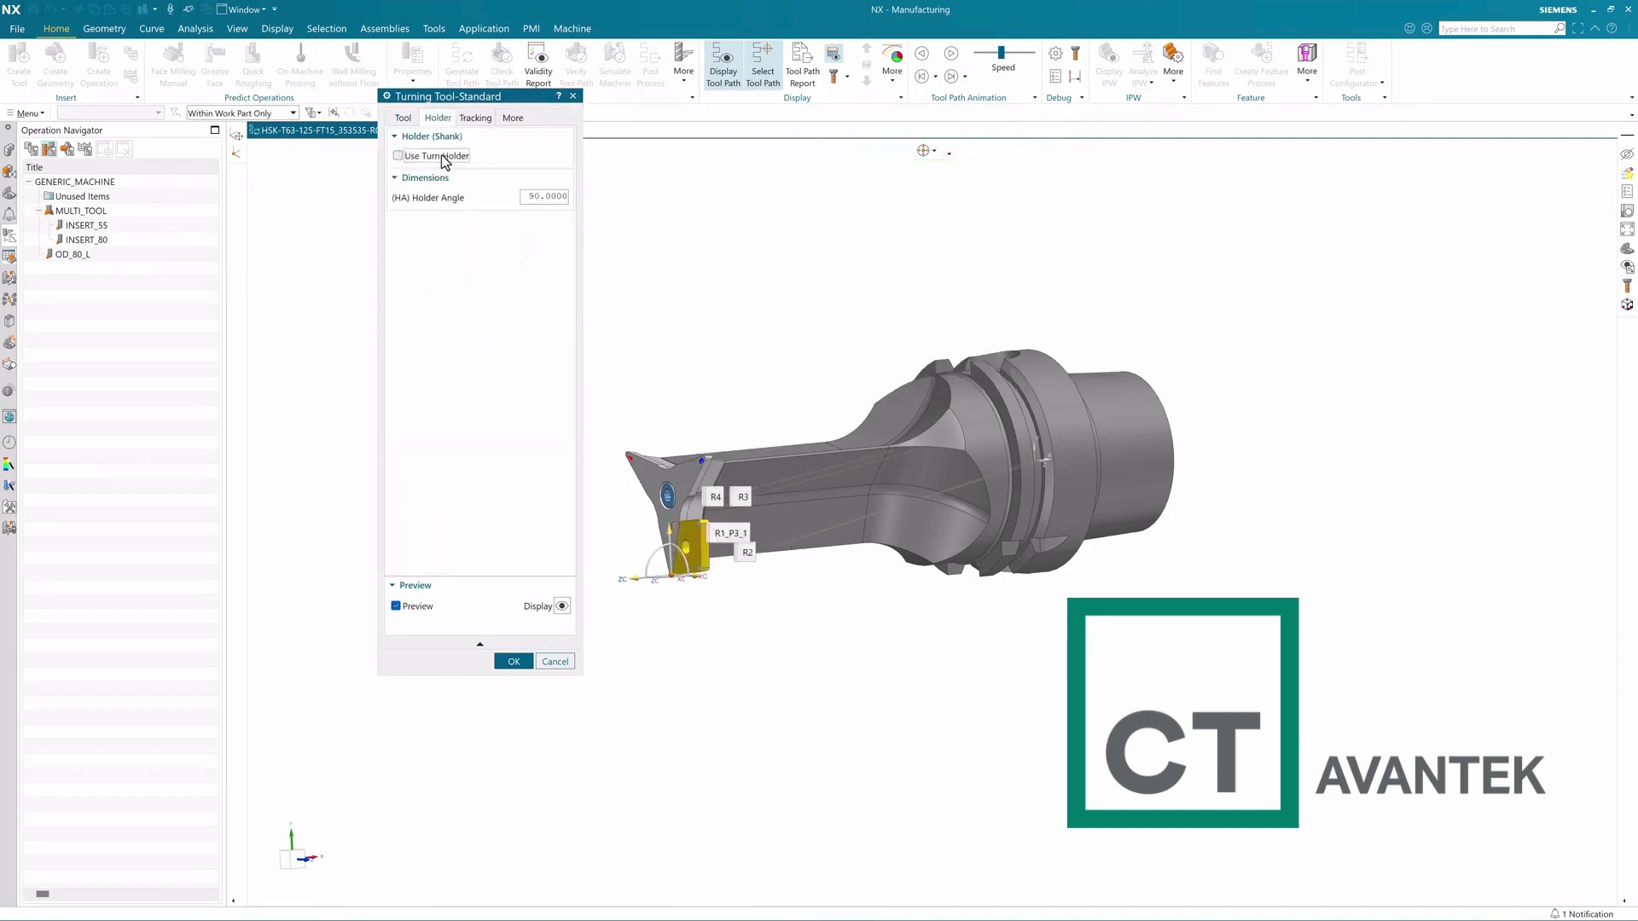
Accept the OD_80_L tool definition and move the tool into MULTI_TOOL.
double_click(536, 195)
left_click(516, 118)
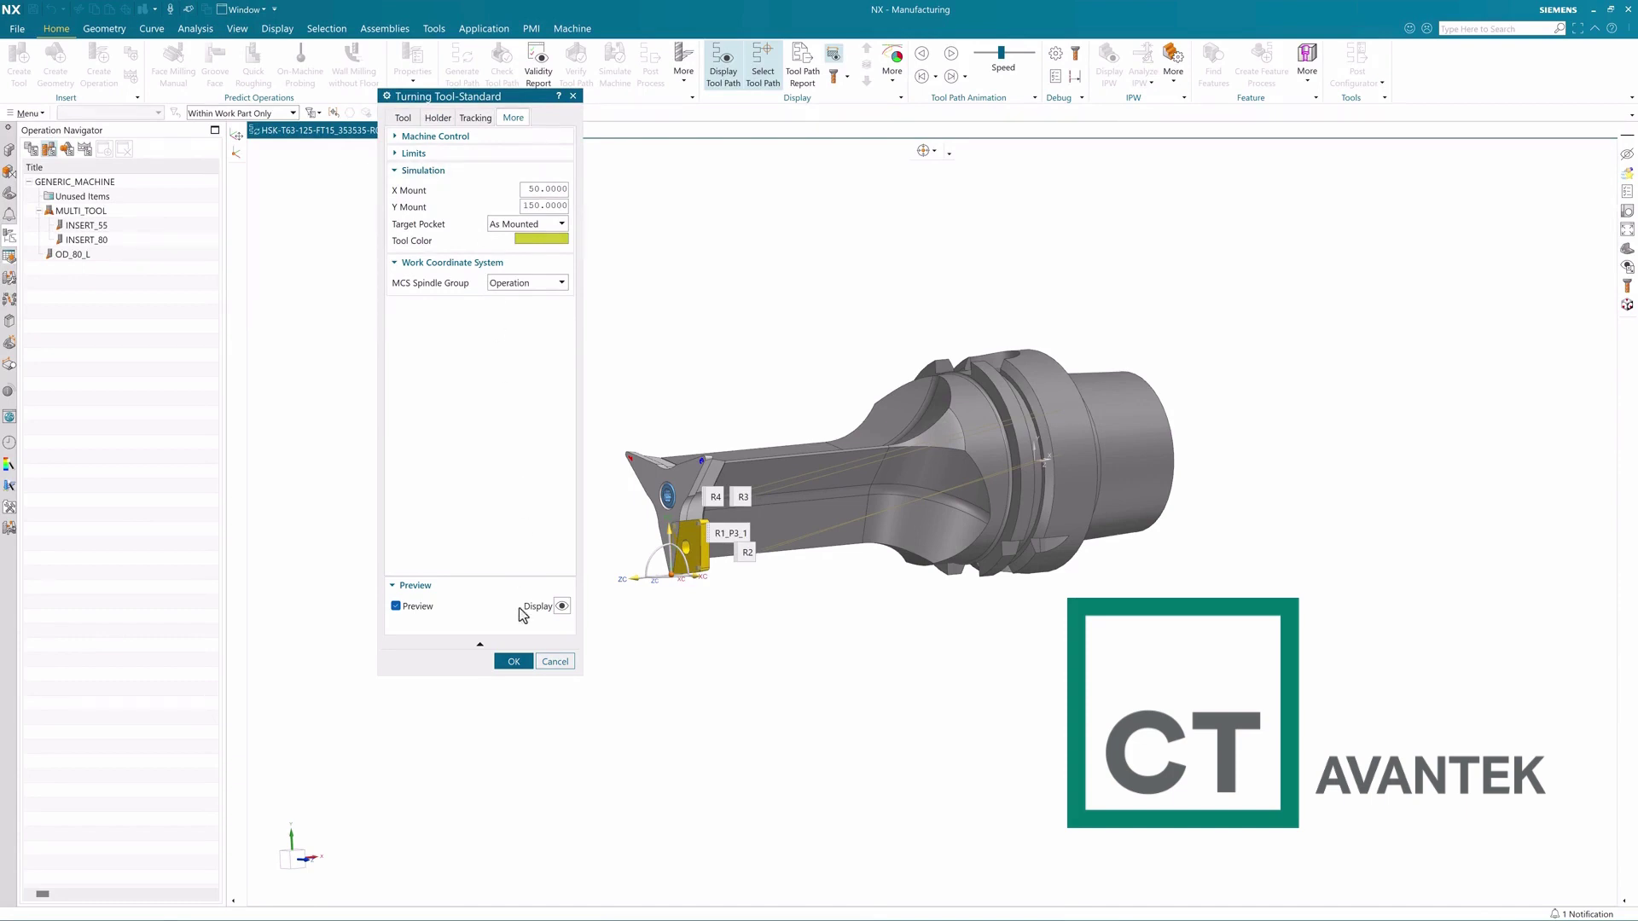
left_click(516, 662)
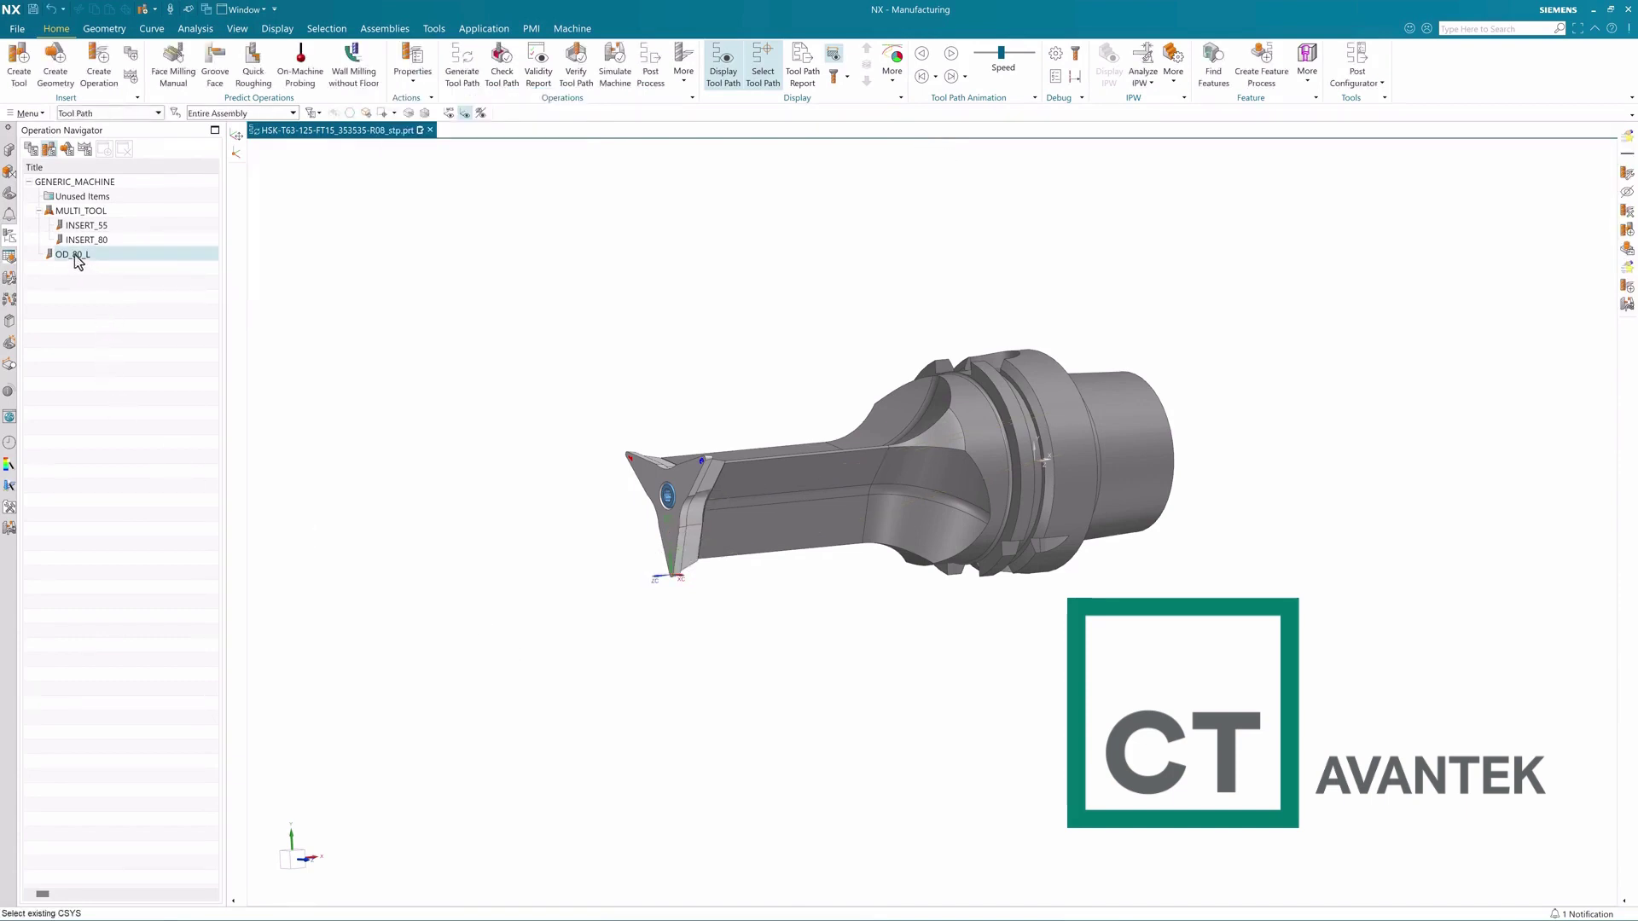
left_click_drag(75, 254, 95, 229)
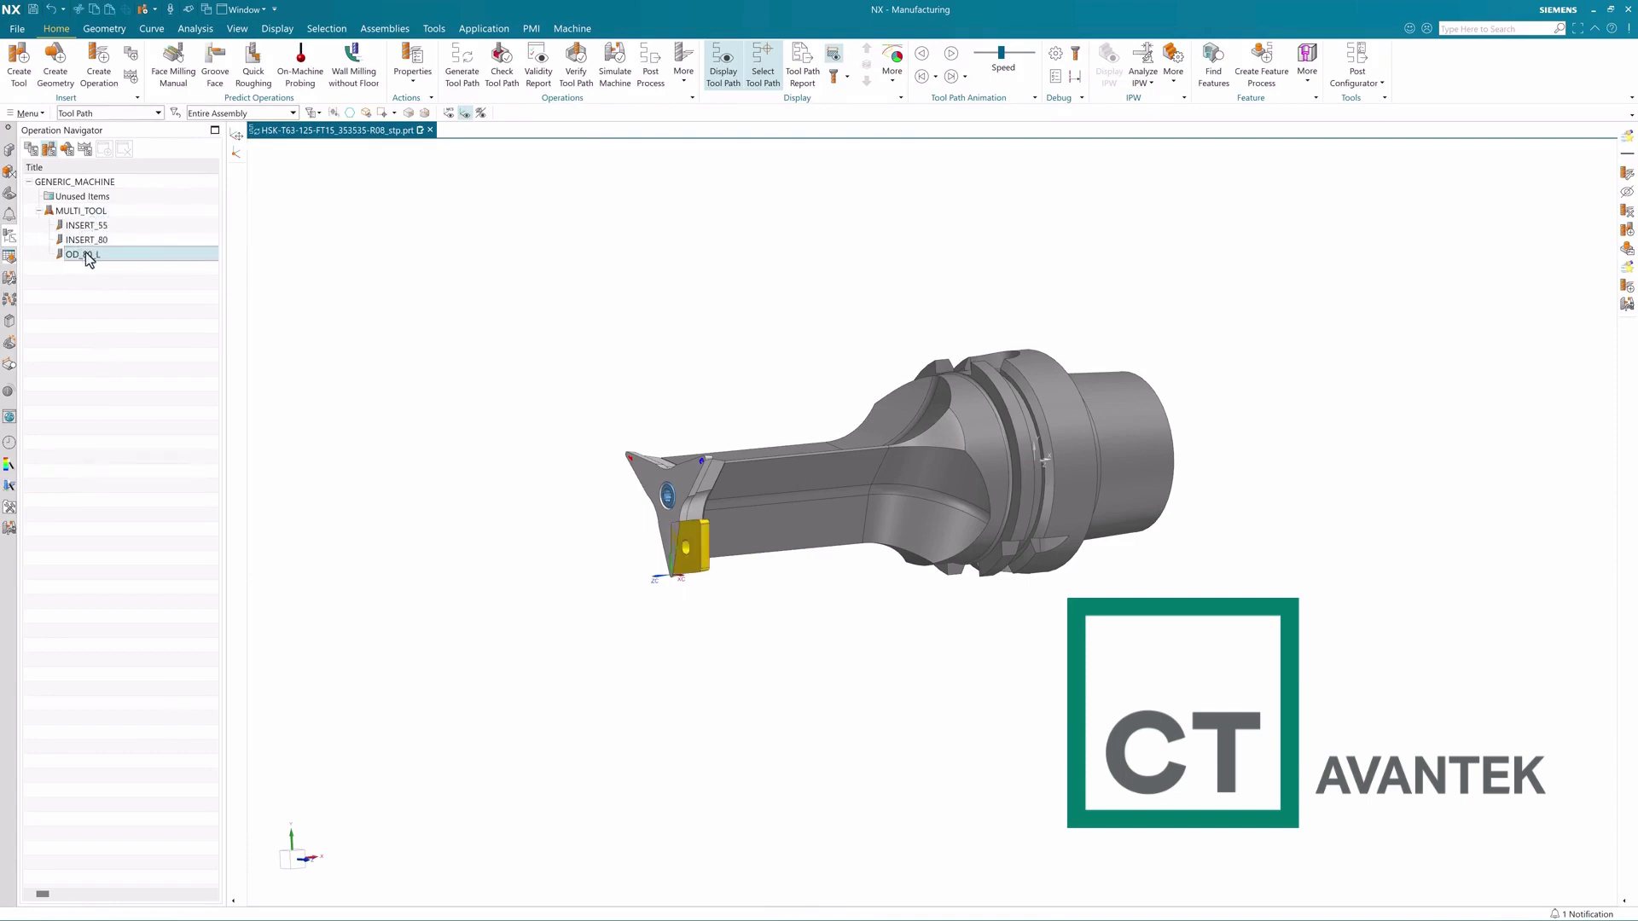
Customize the OD_80_L dialog by adding Index Notch and Incr. Turret Rotation to its More tab page.
right_click(88, 256)
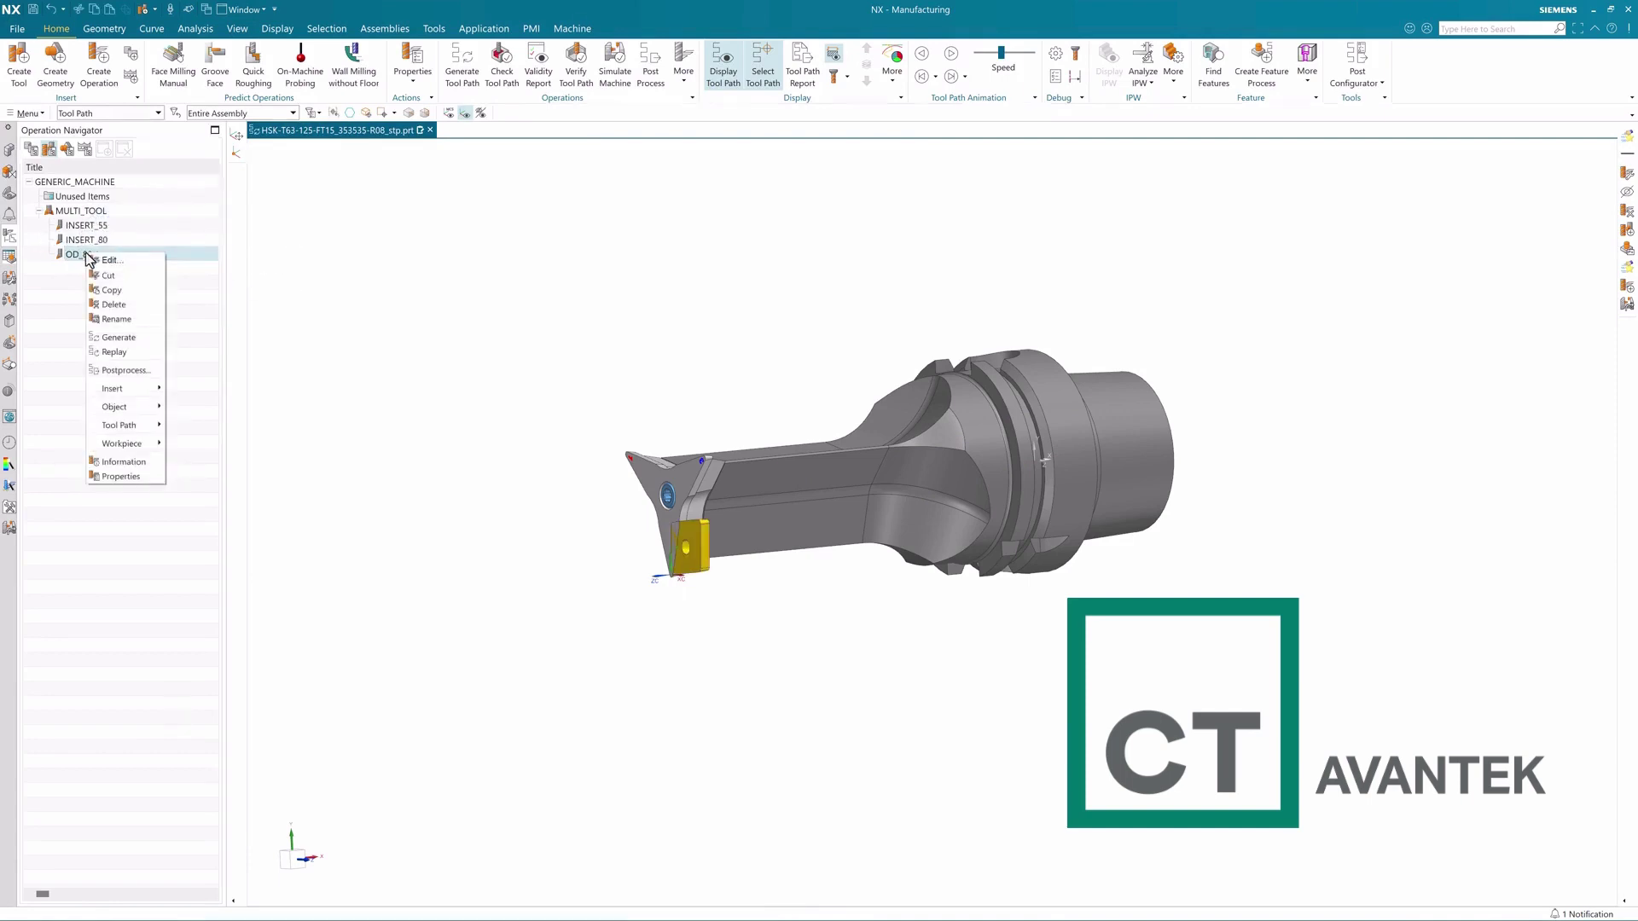
mouse_move(120, 407)
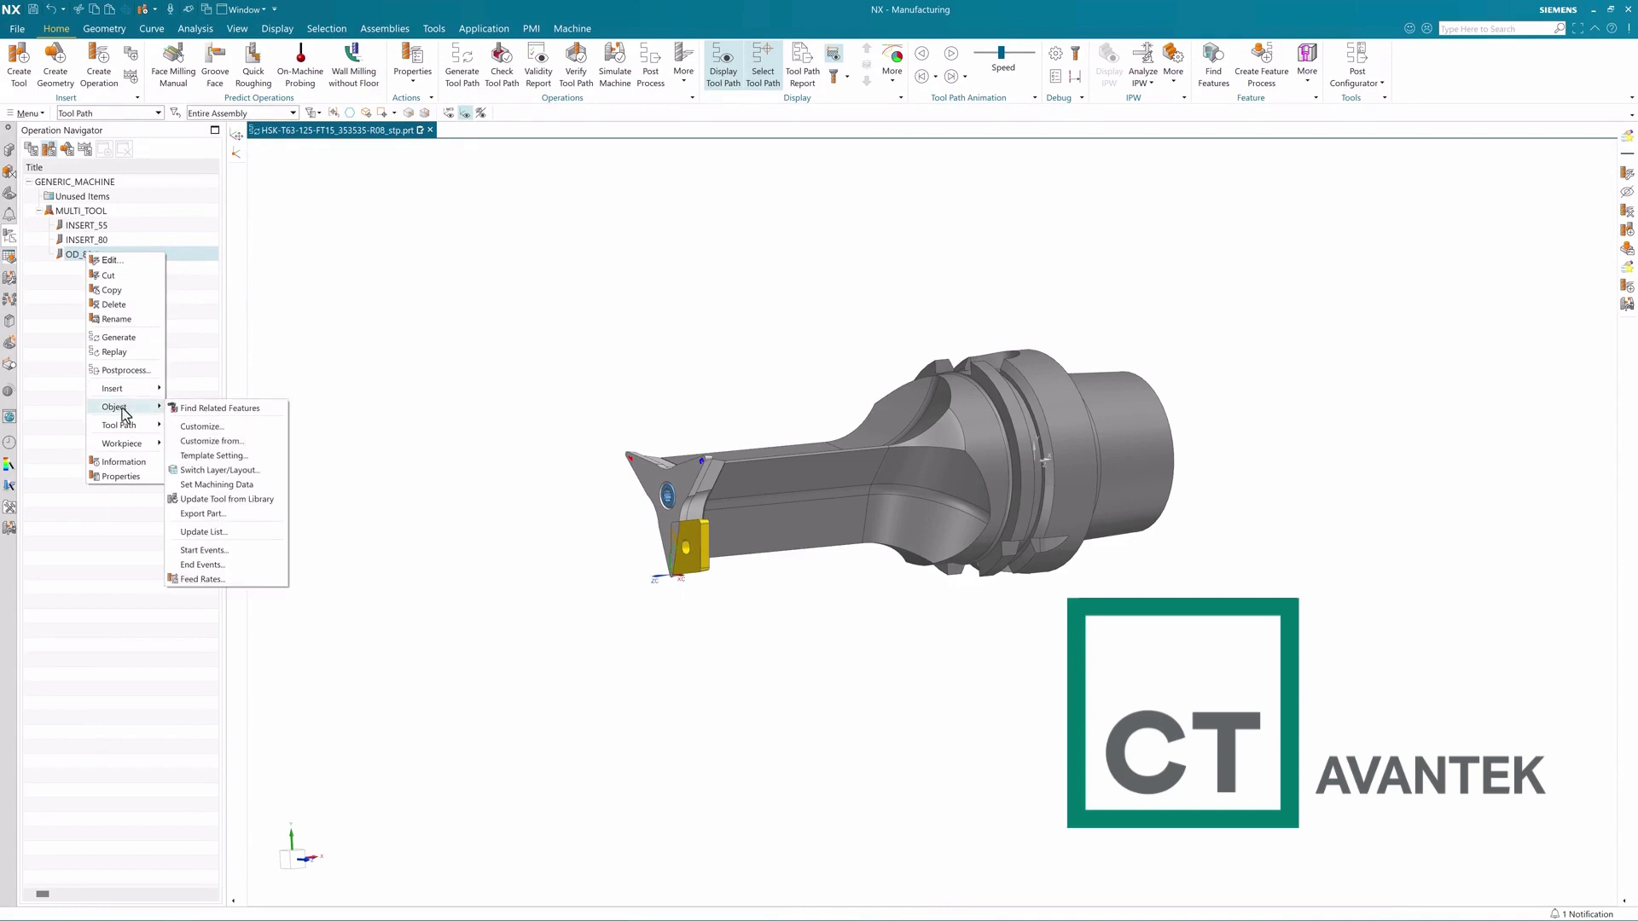
left_click(194, 429)
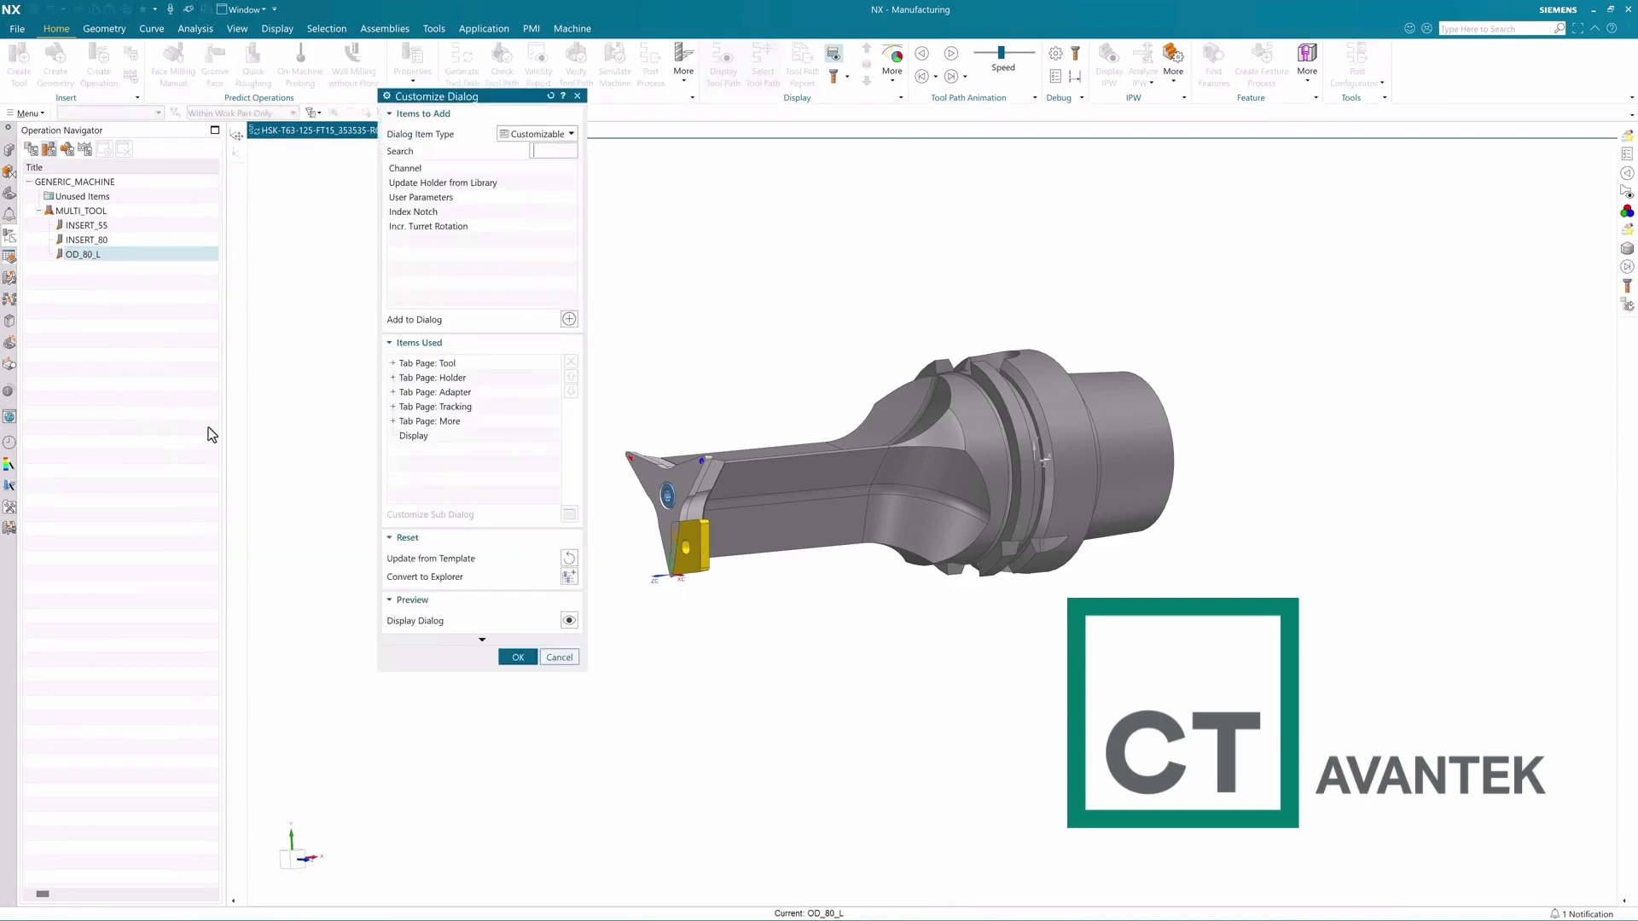
left_click(394, 422)
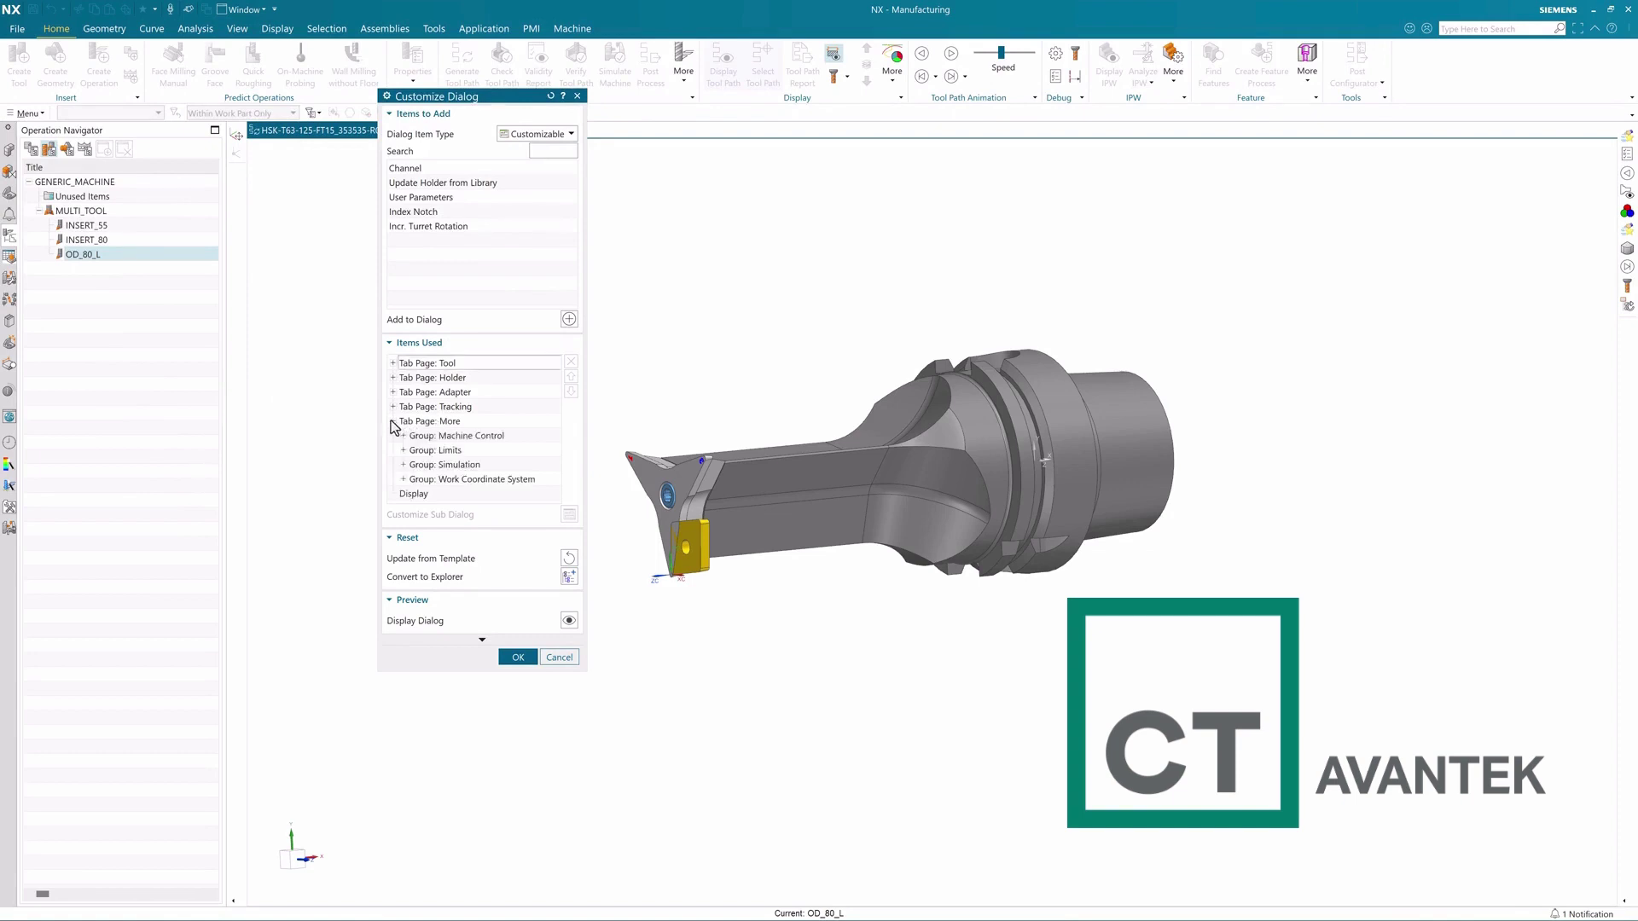
left_click(443, 423)
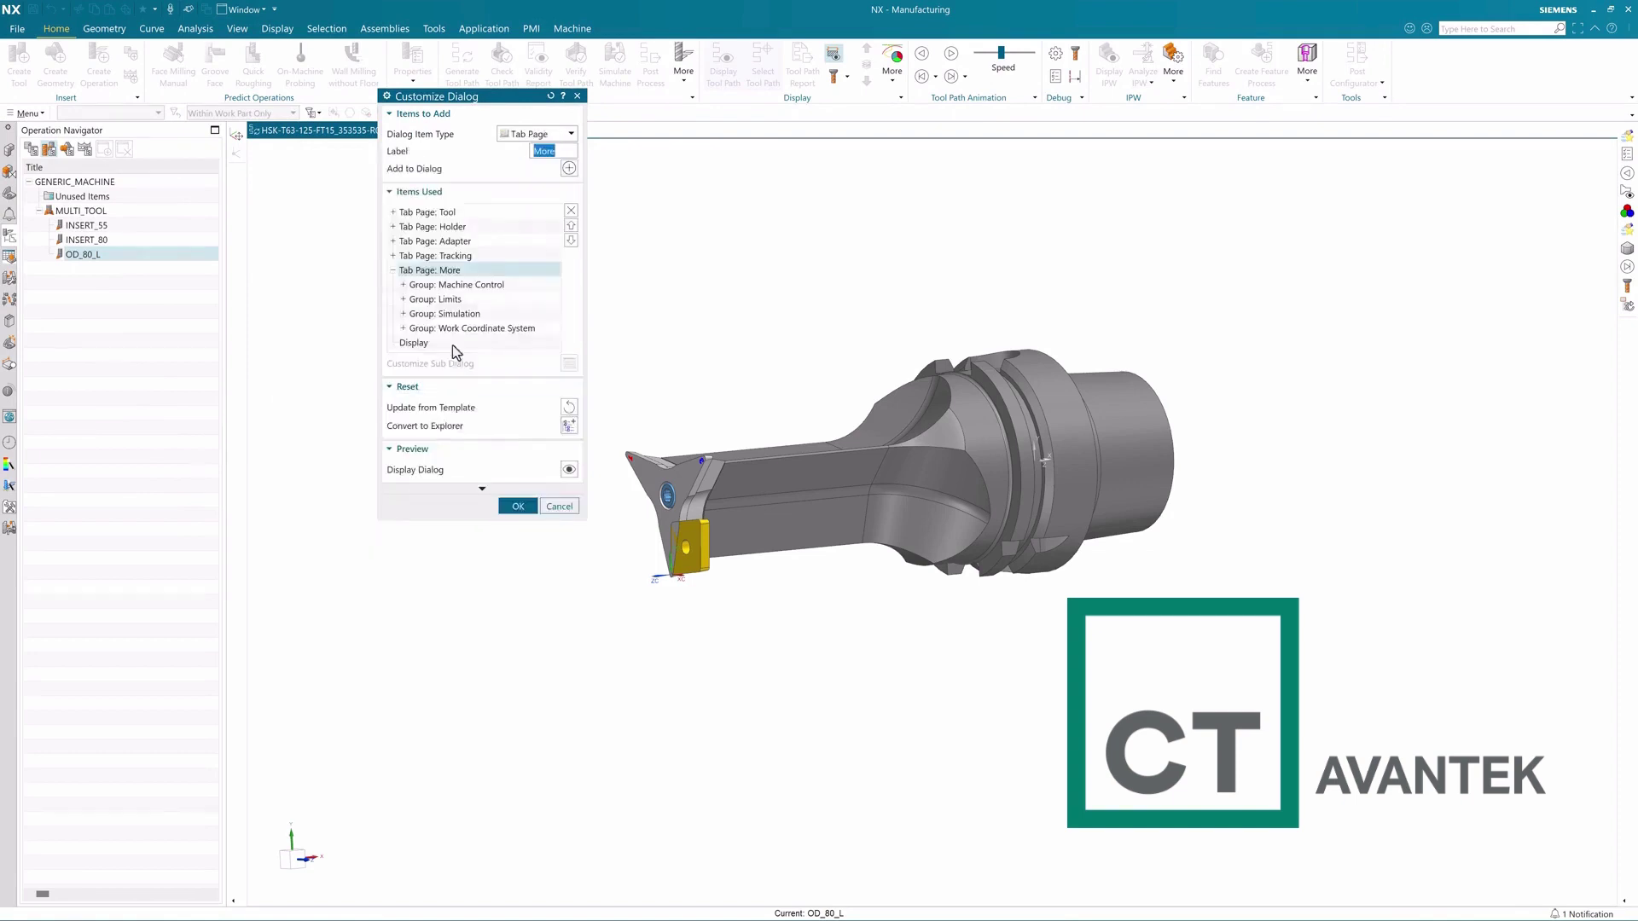
left_click(540, 136)
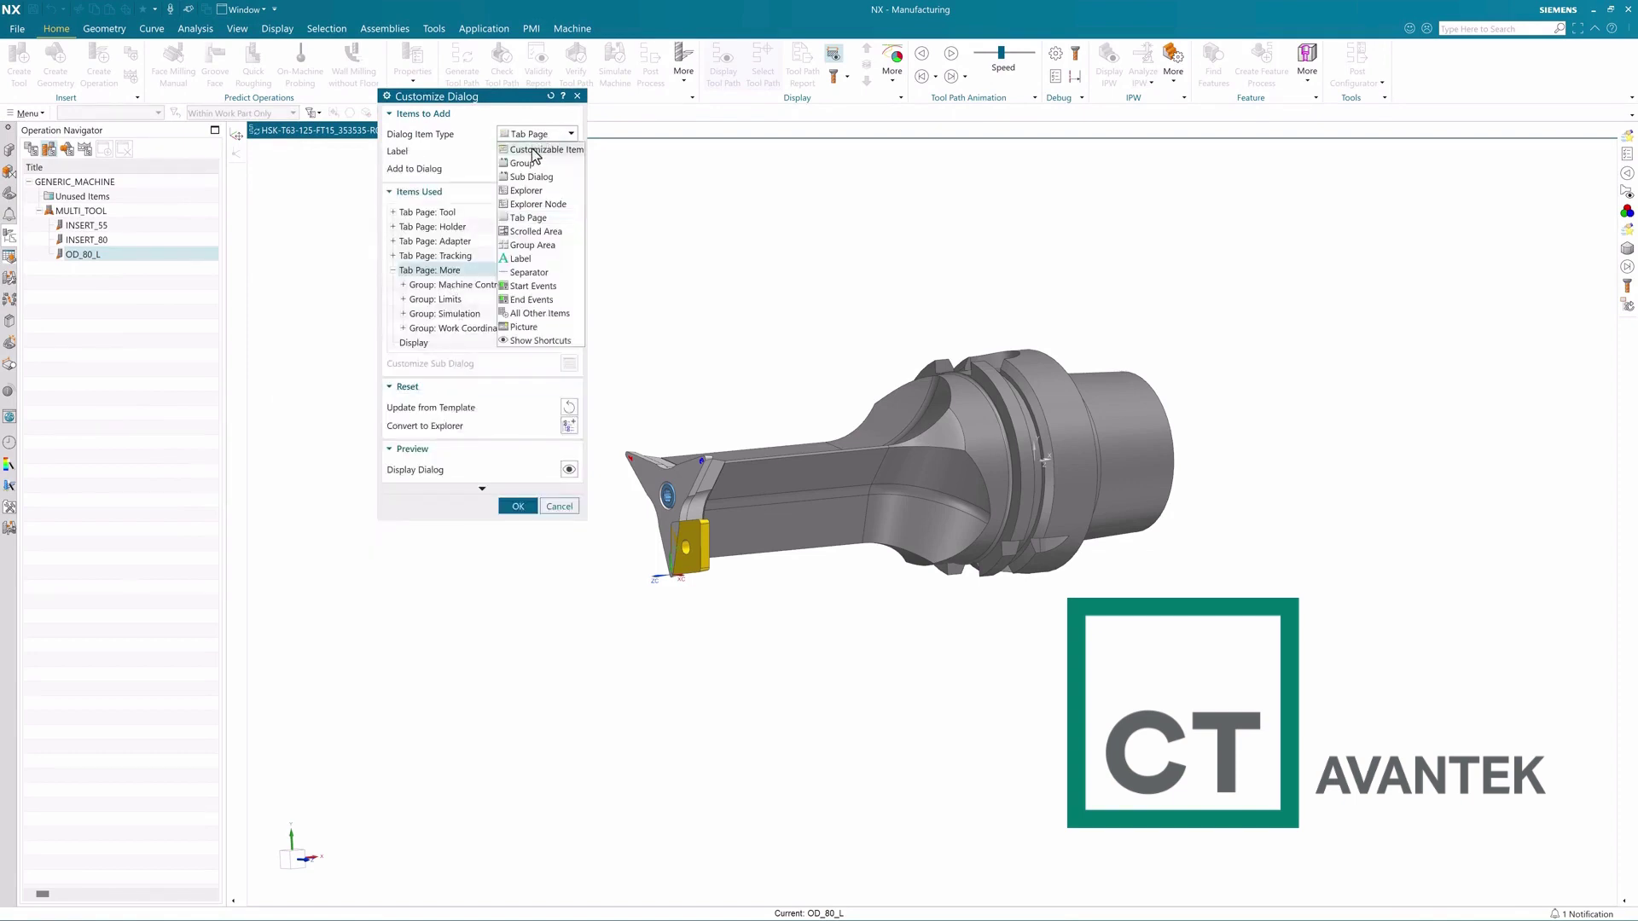
left_click(535, 150)
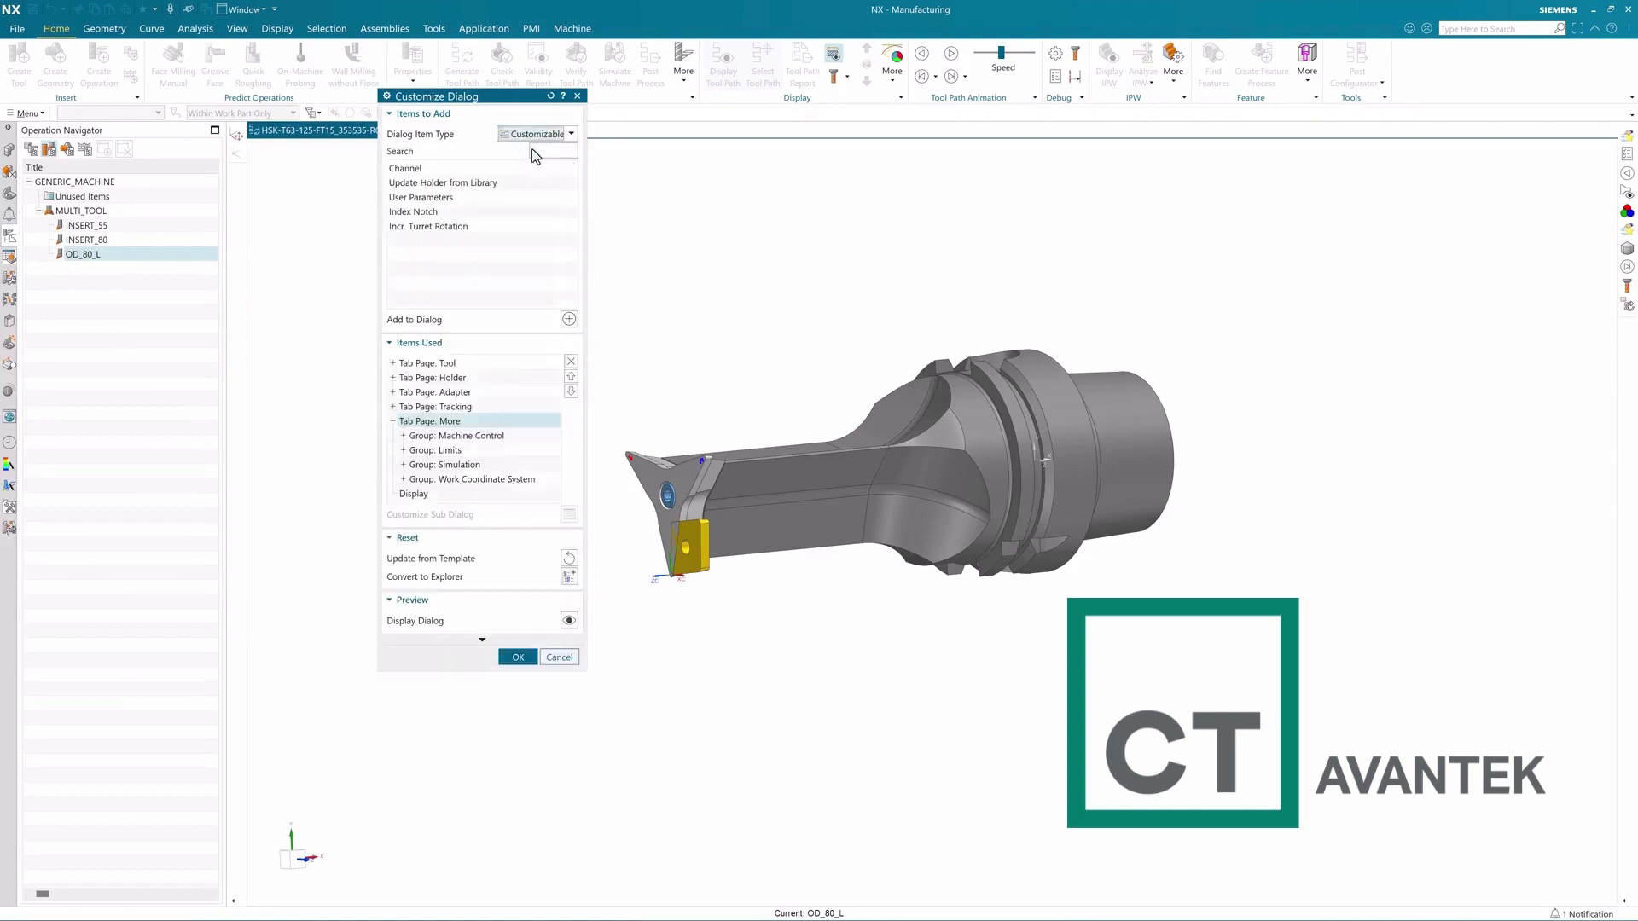
left_click(449, 226)
left_click(441, 210, "ctrl")
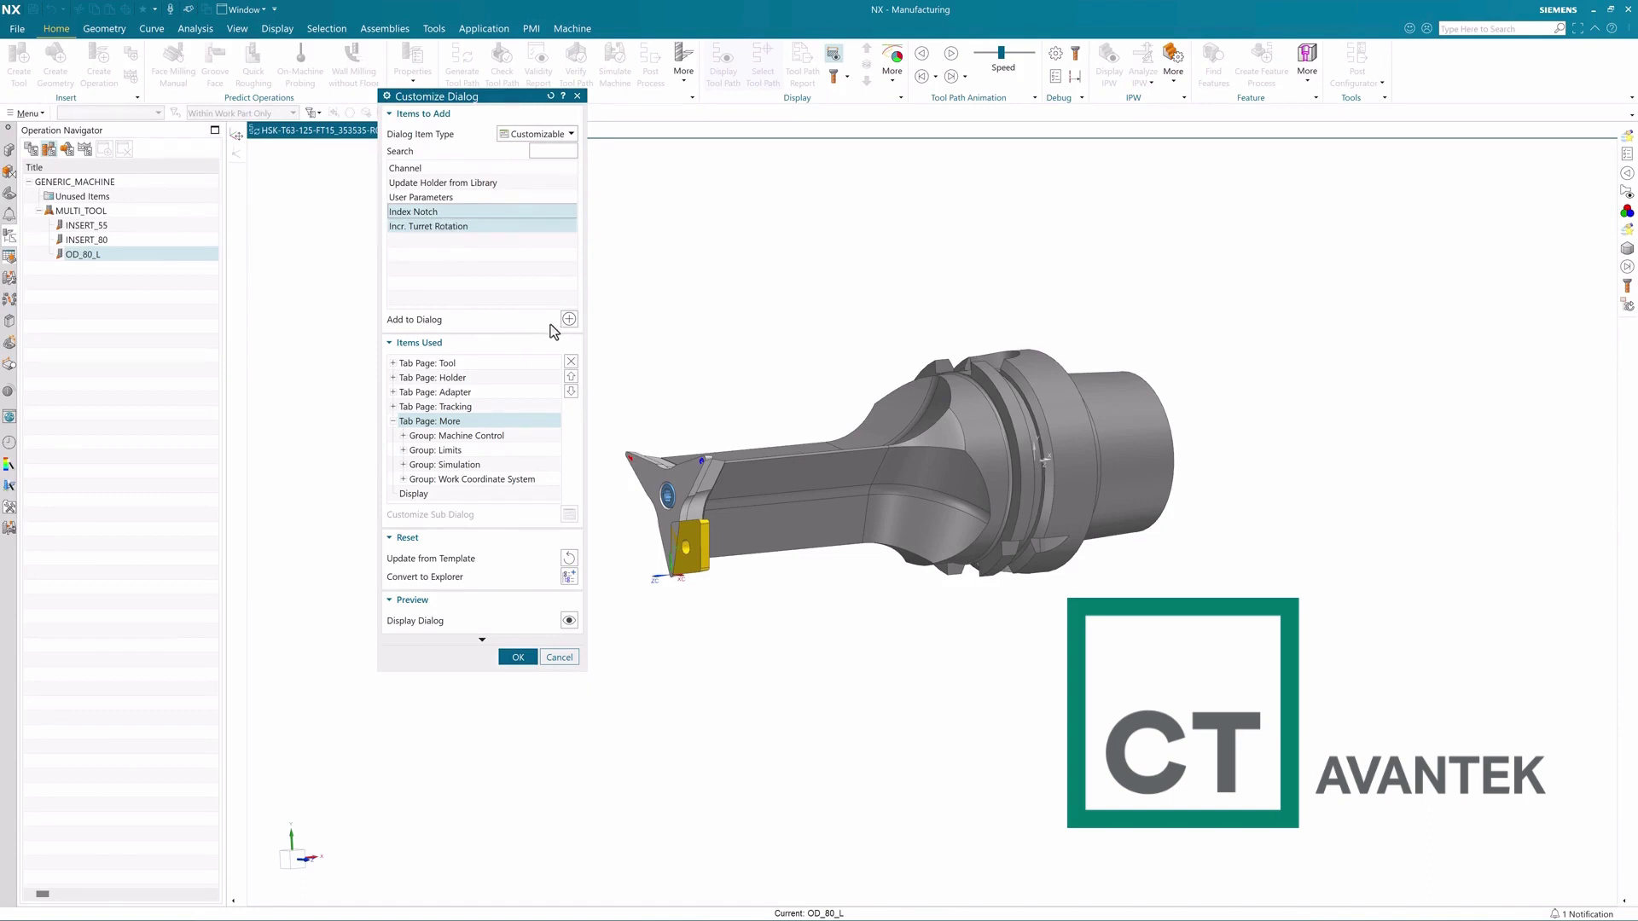
left_click(569, 320)
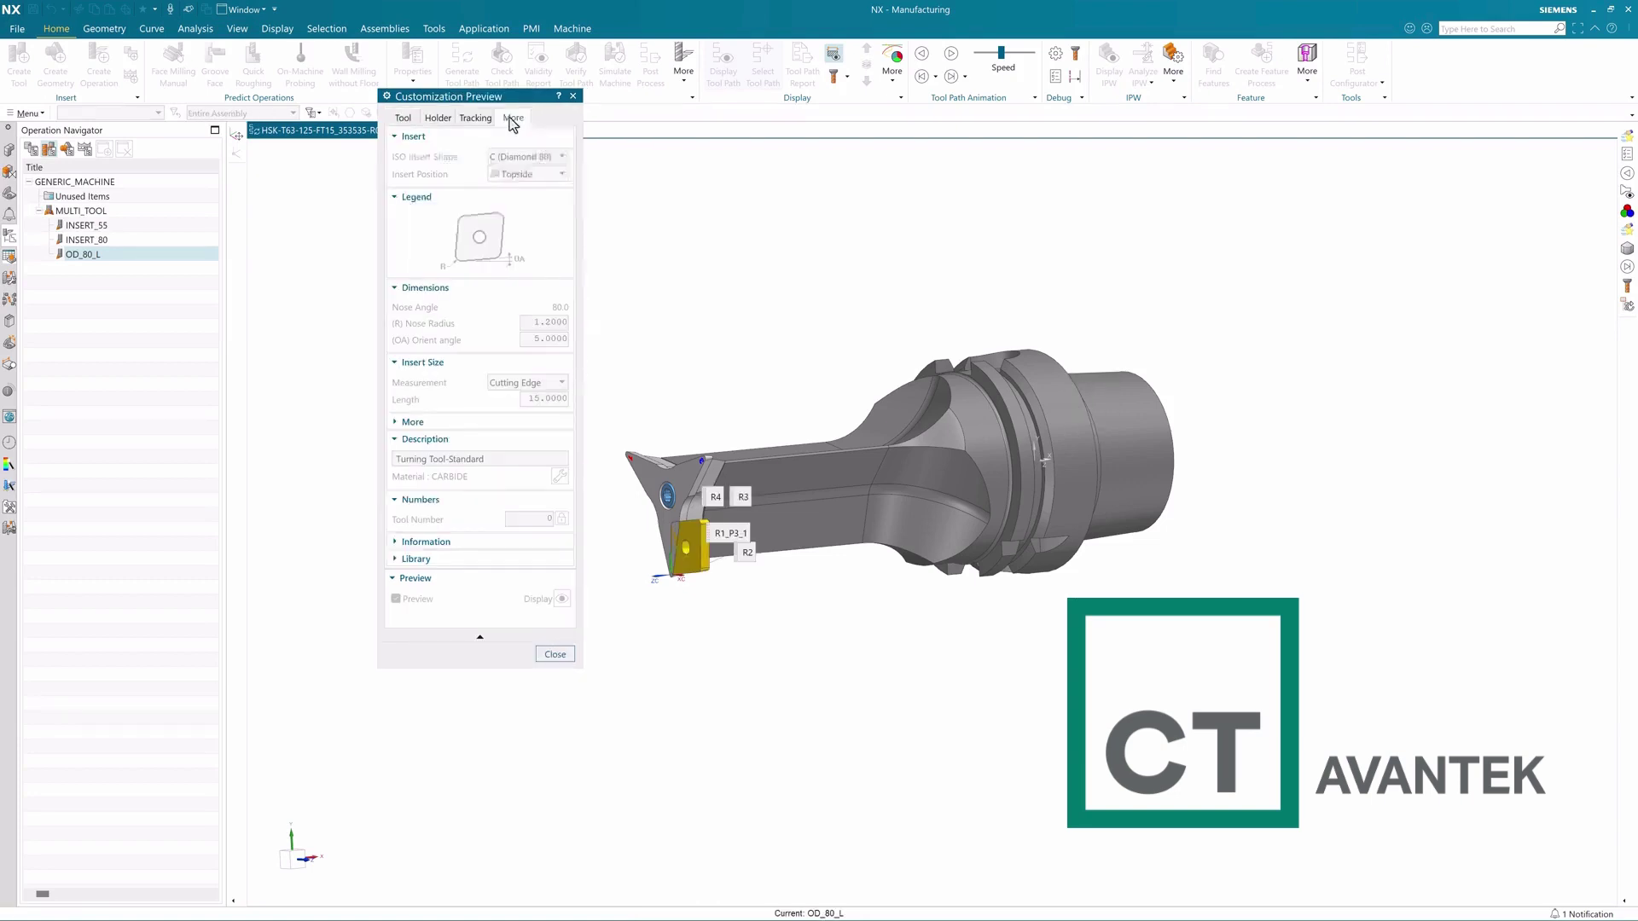
Check the added items on the More page of the customization preview and accept the customized dialog.
left_click(513, 119)
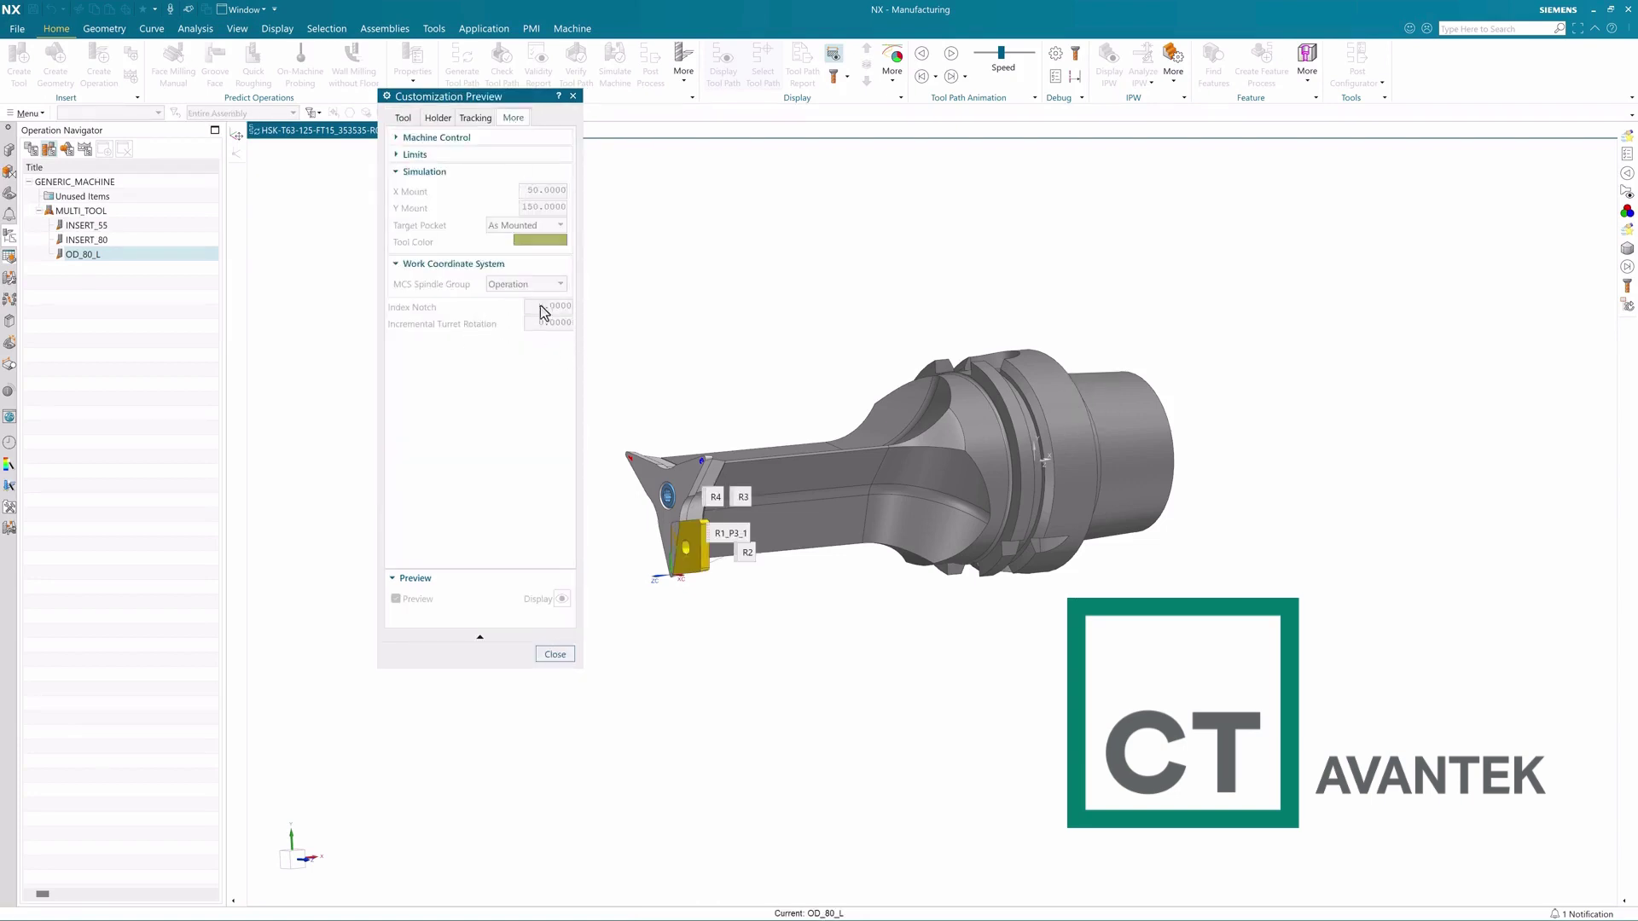
left_click(554, 654)
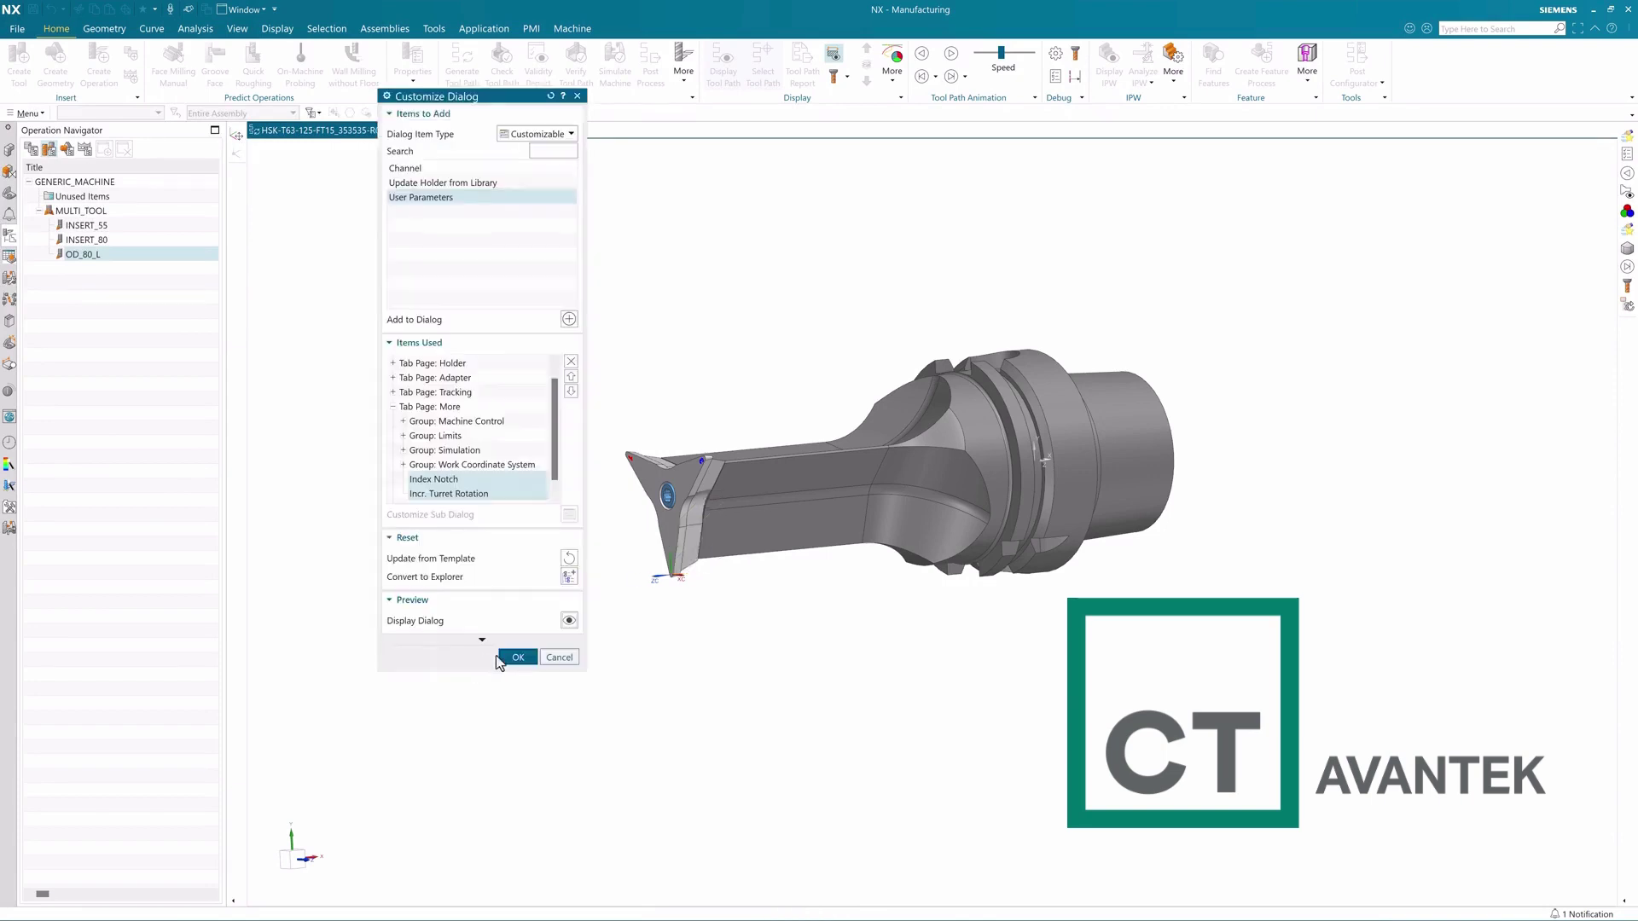
left_click(503, 657)
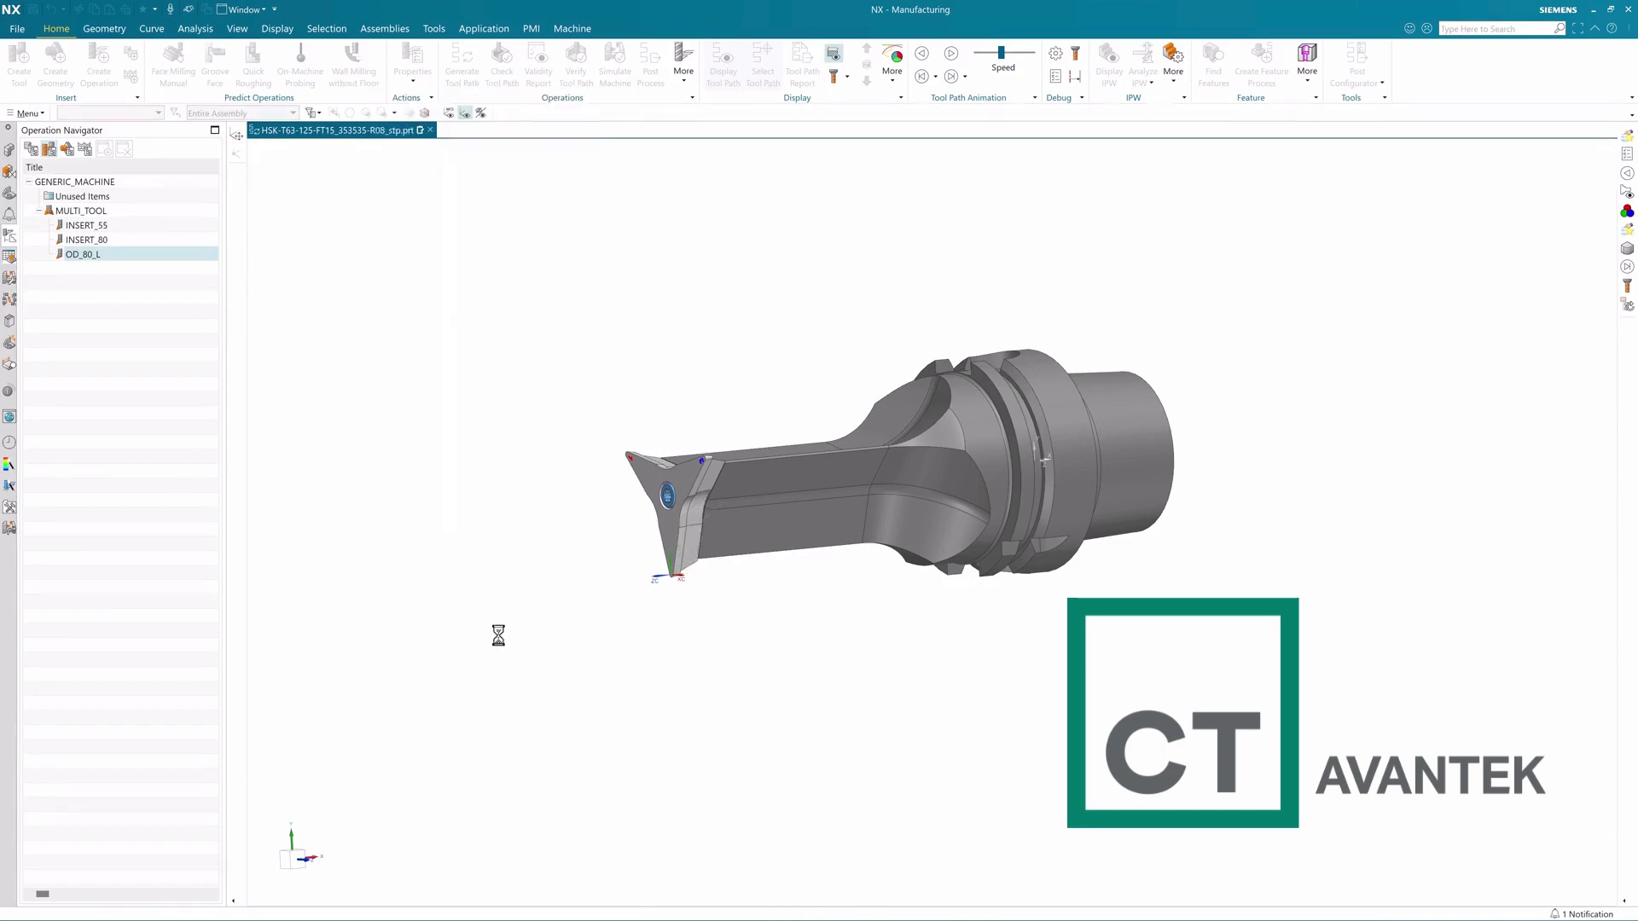
Rename the three cutters under MULTI_TOOL as INSERT_35_1, INSERT_35_2 and INSERT_35_3.
left_click(111, 226)
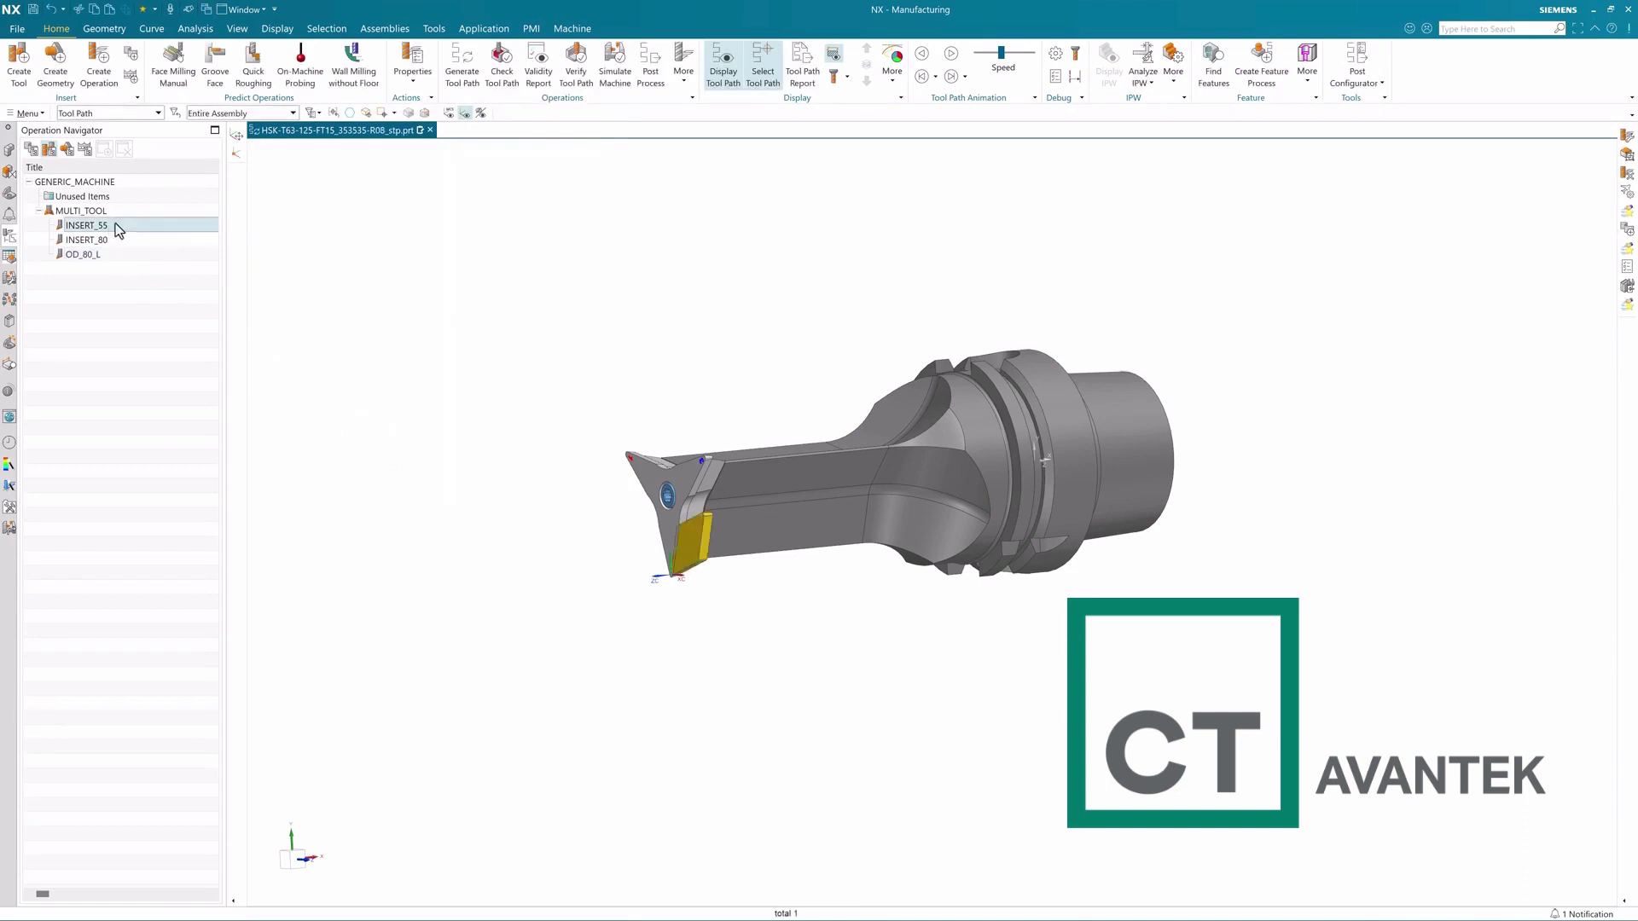
left_click(110, 225)
key("Return")
left_click(86, 240)
left_click(86, 240)
type("INSERT_35_2")
key("Return")
left_click(116, 255)
left_click(117, 255)
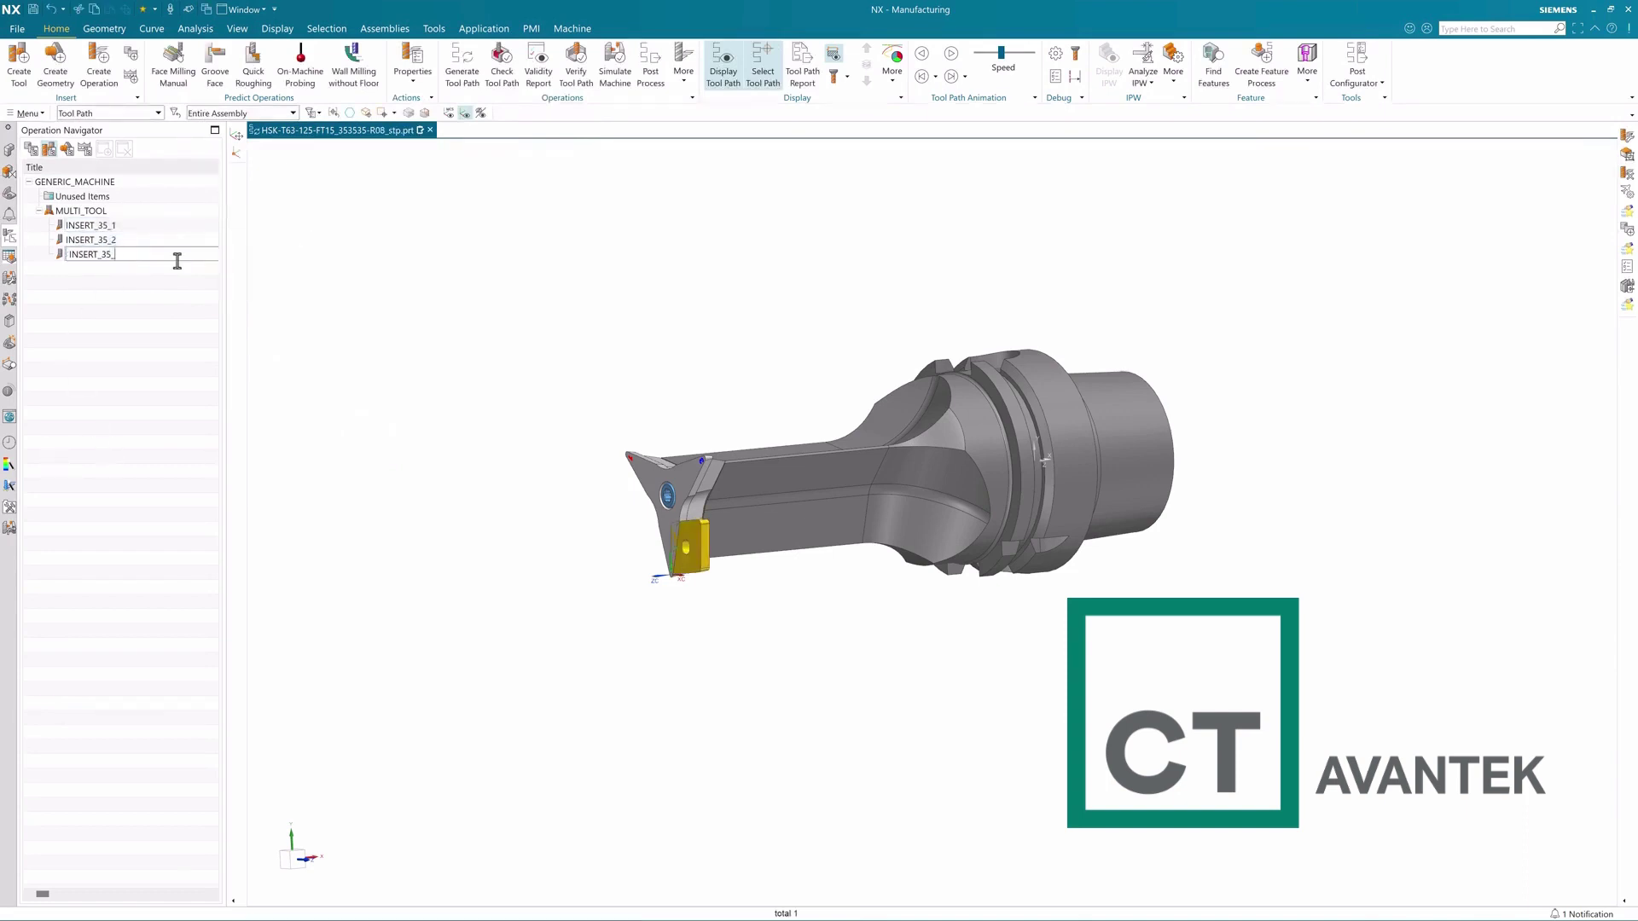
type("INSERT_35_3")
key("Return")
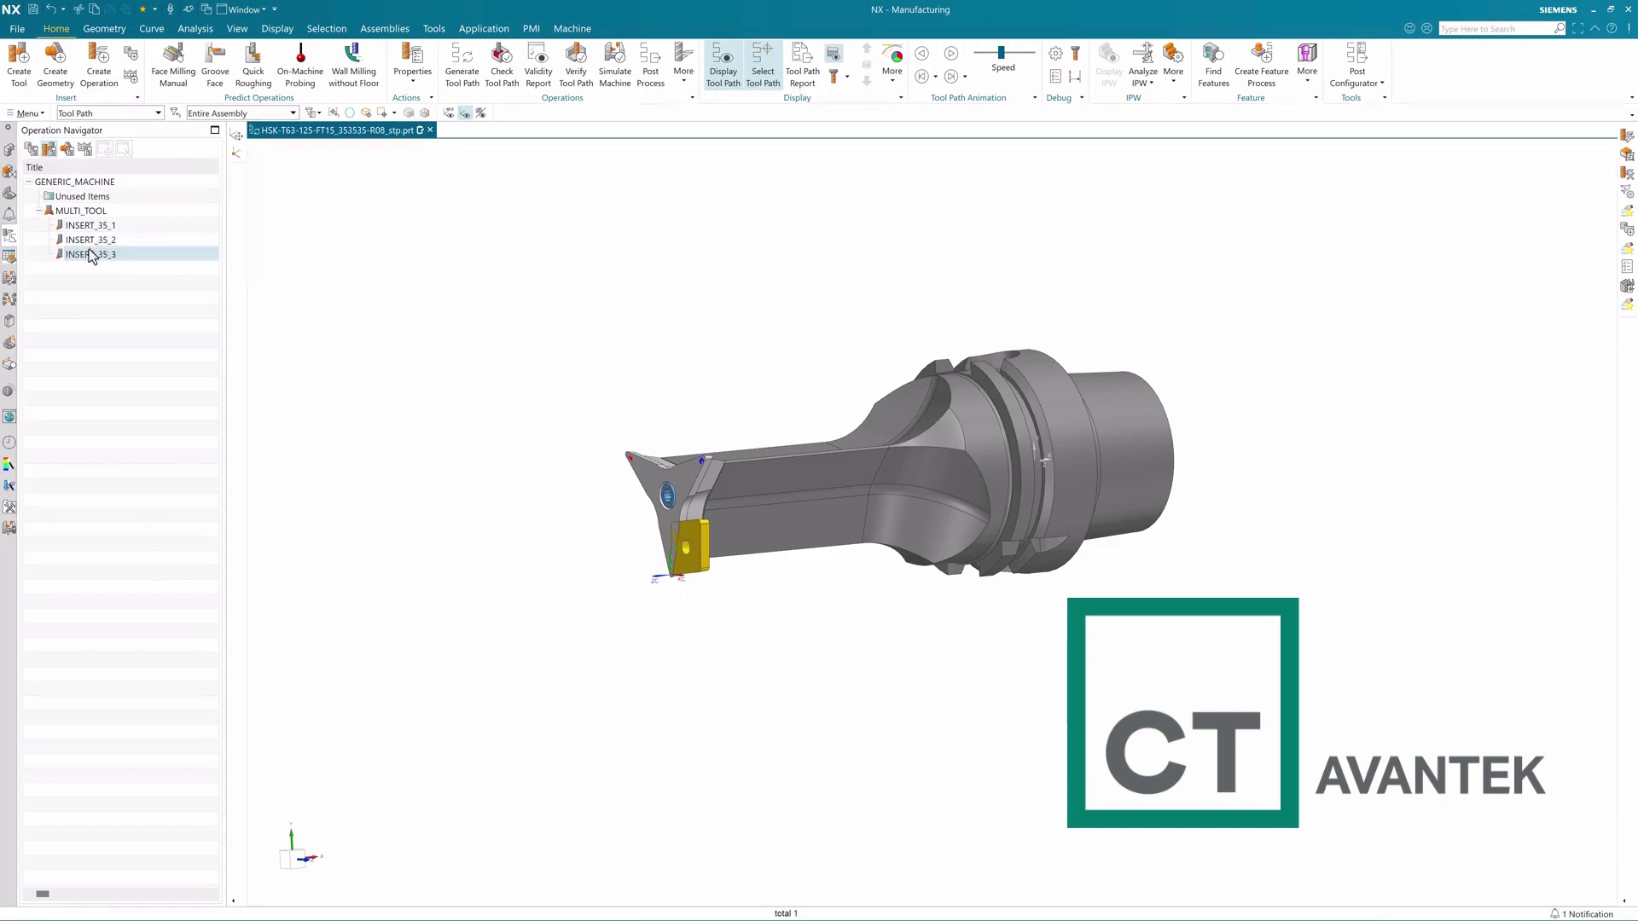
Give INSERT_35_1 the library reference INSERT_353535_1 with tool part file export enabled, and set a user-defined insert shape with a 35-degree nose angle.
left_click(110, 226)
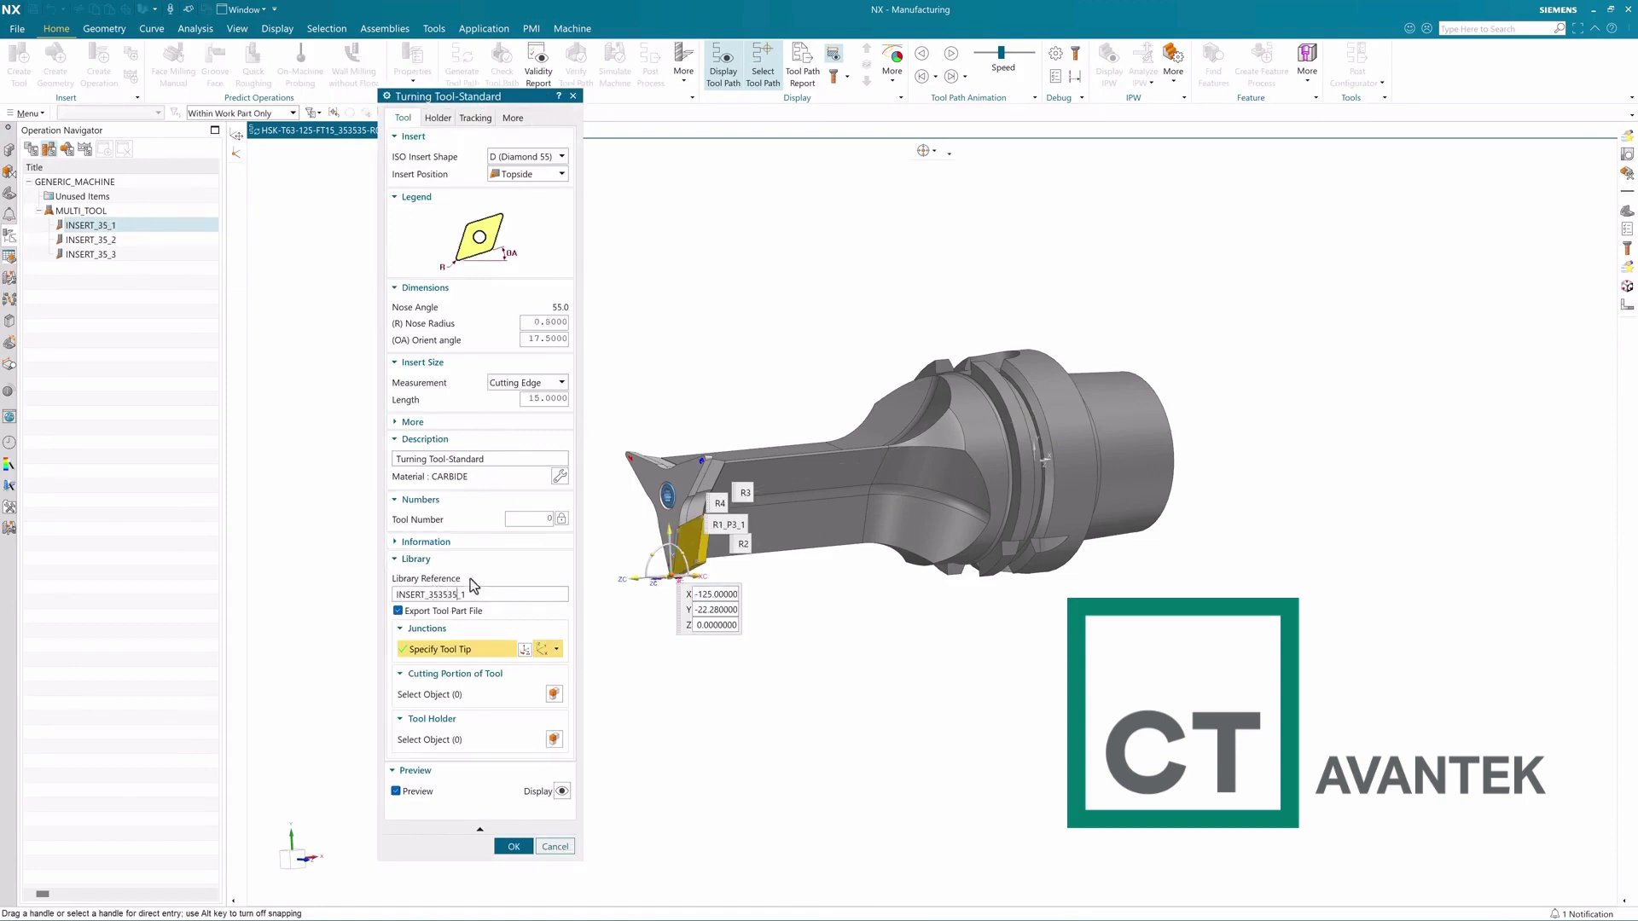
key("ctrl+a")
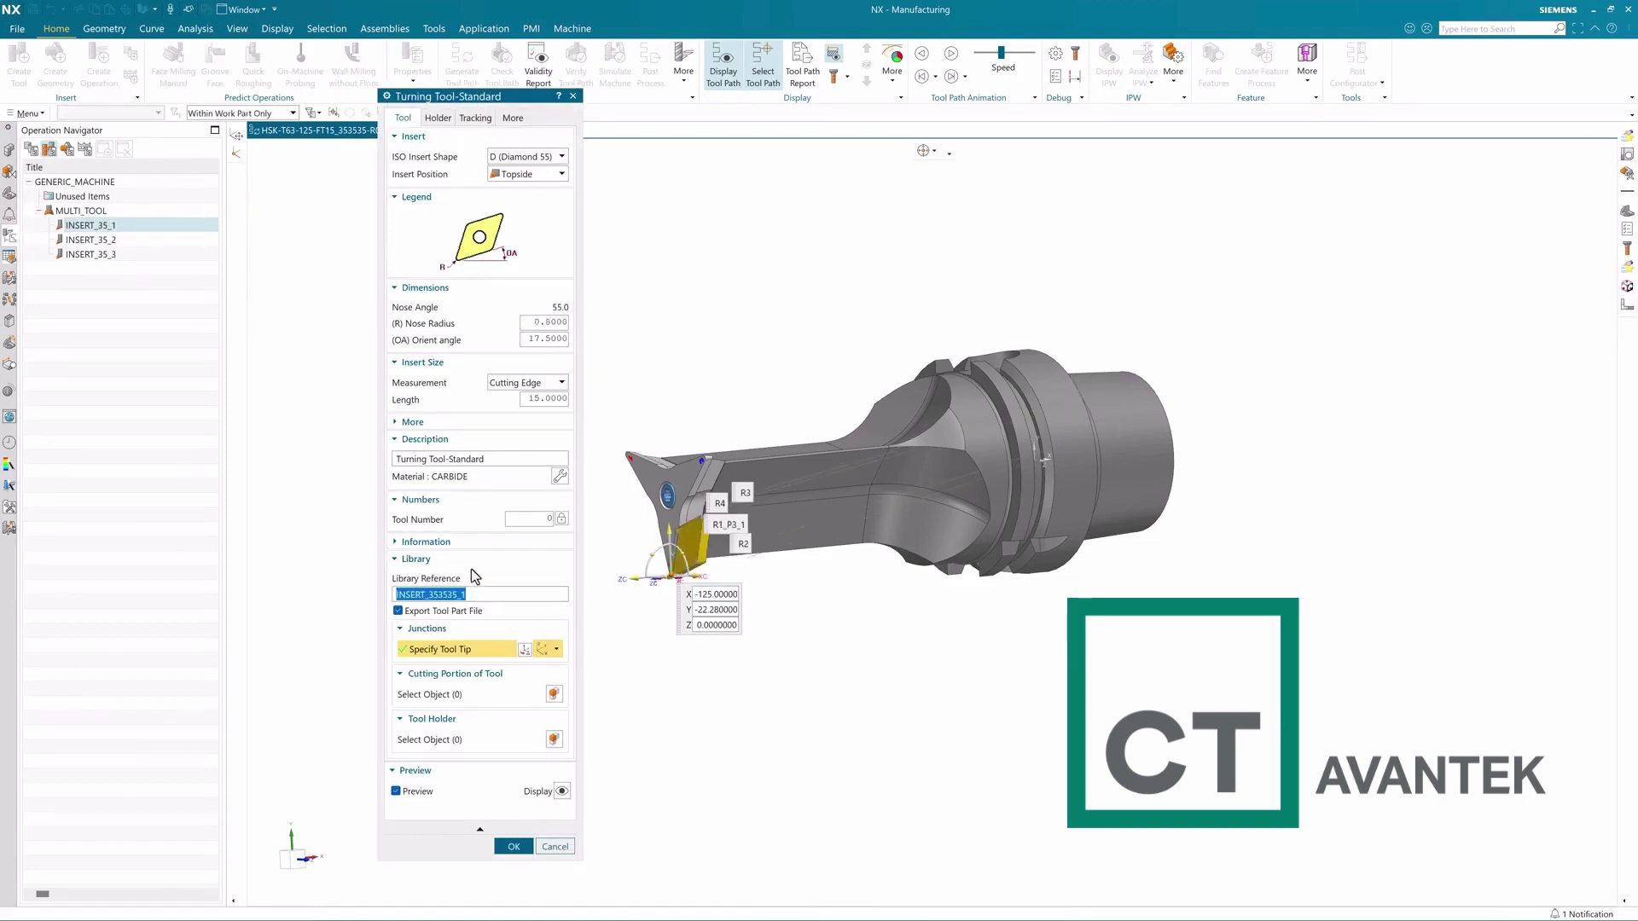
left_click(524, 157)
left_click(522, 377)
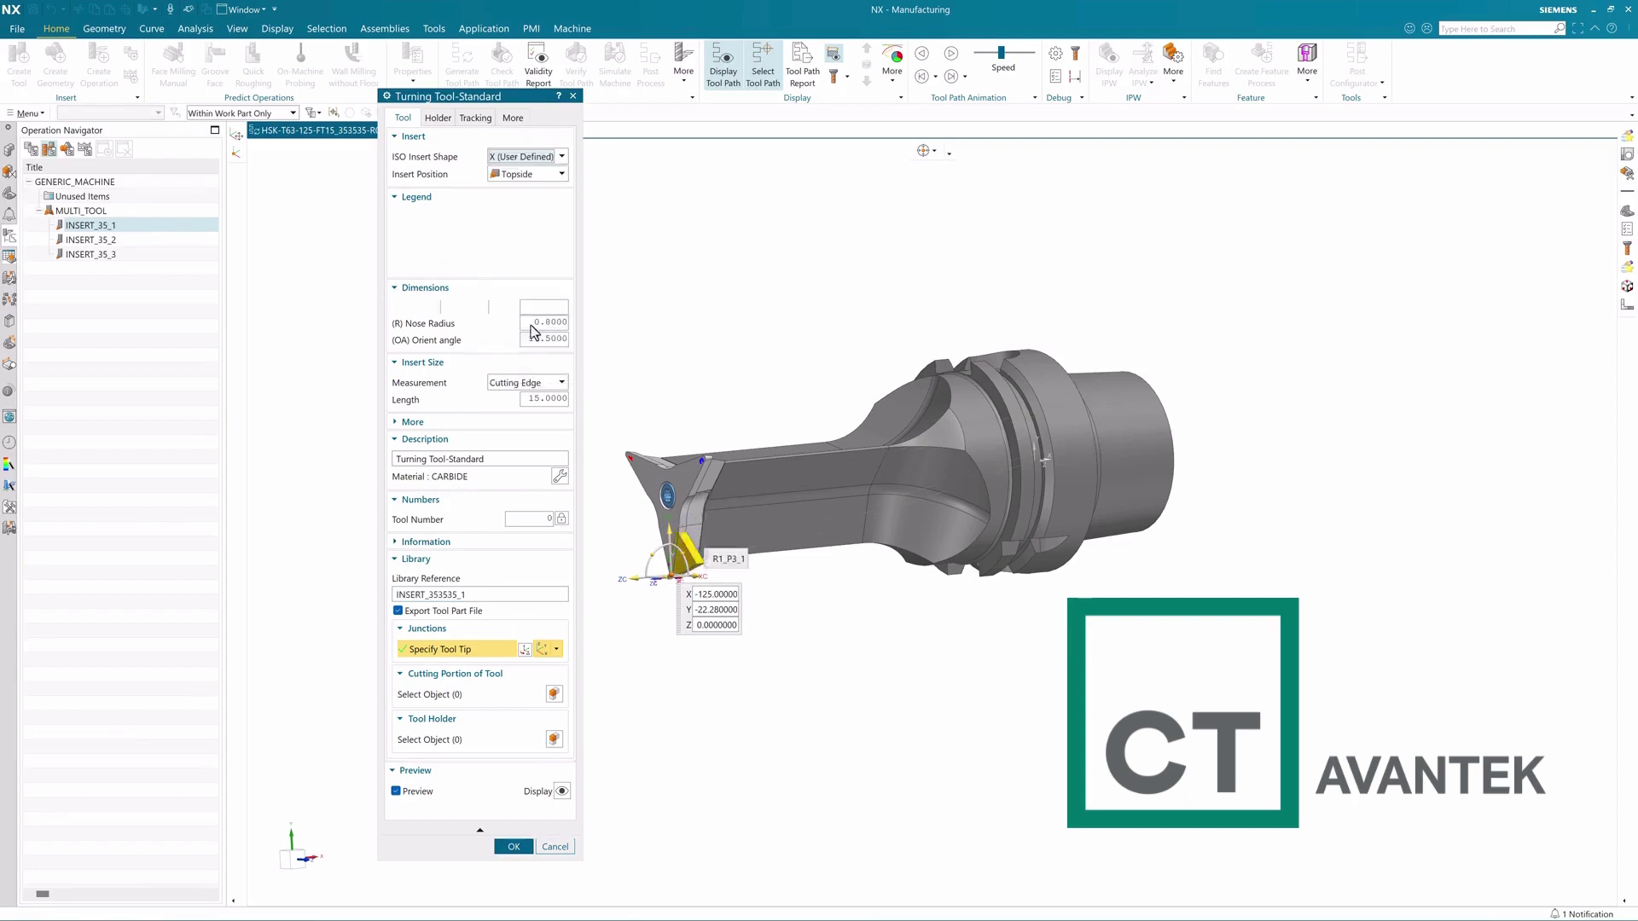
double_click(540, 306)
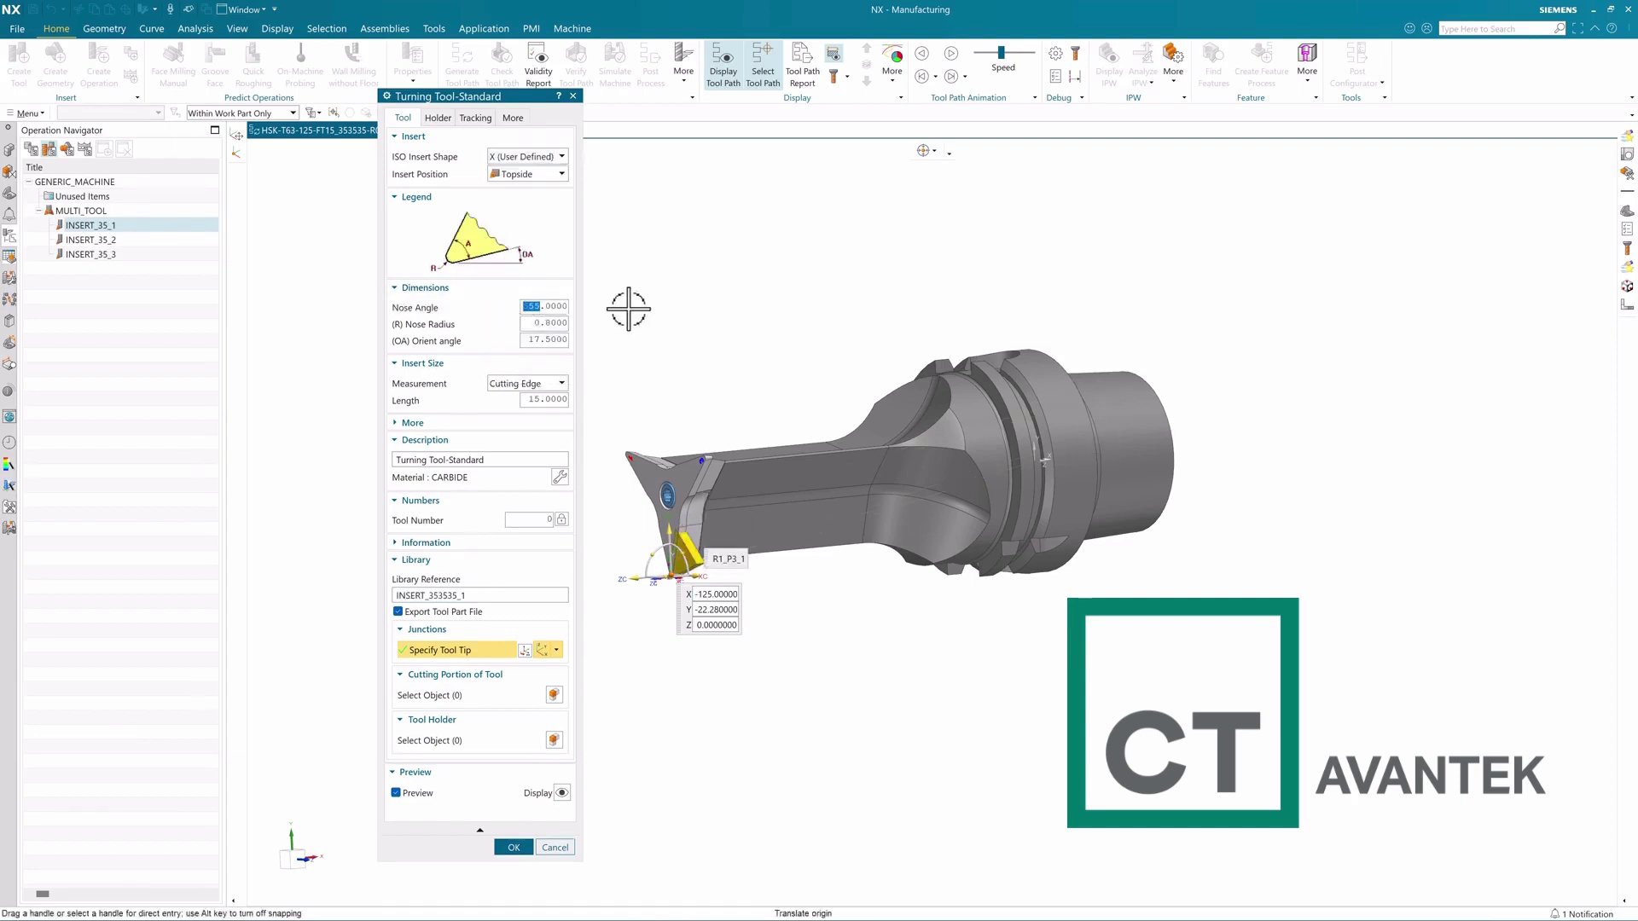
type("35")
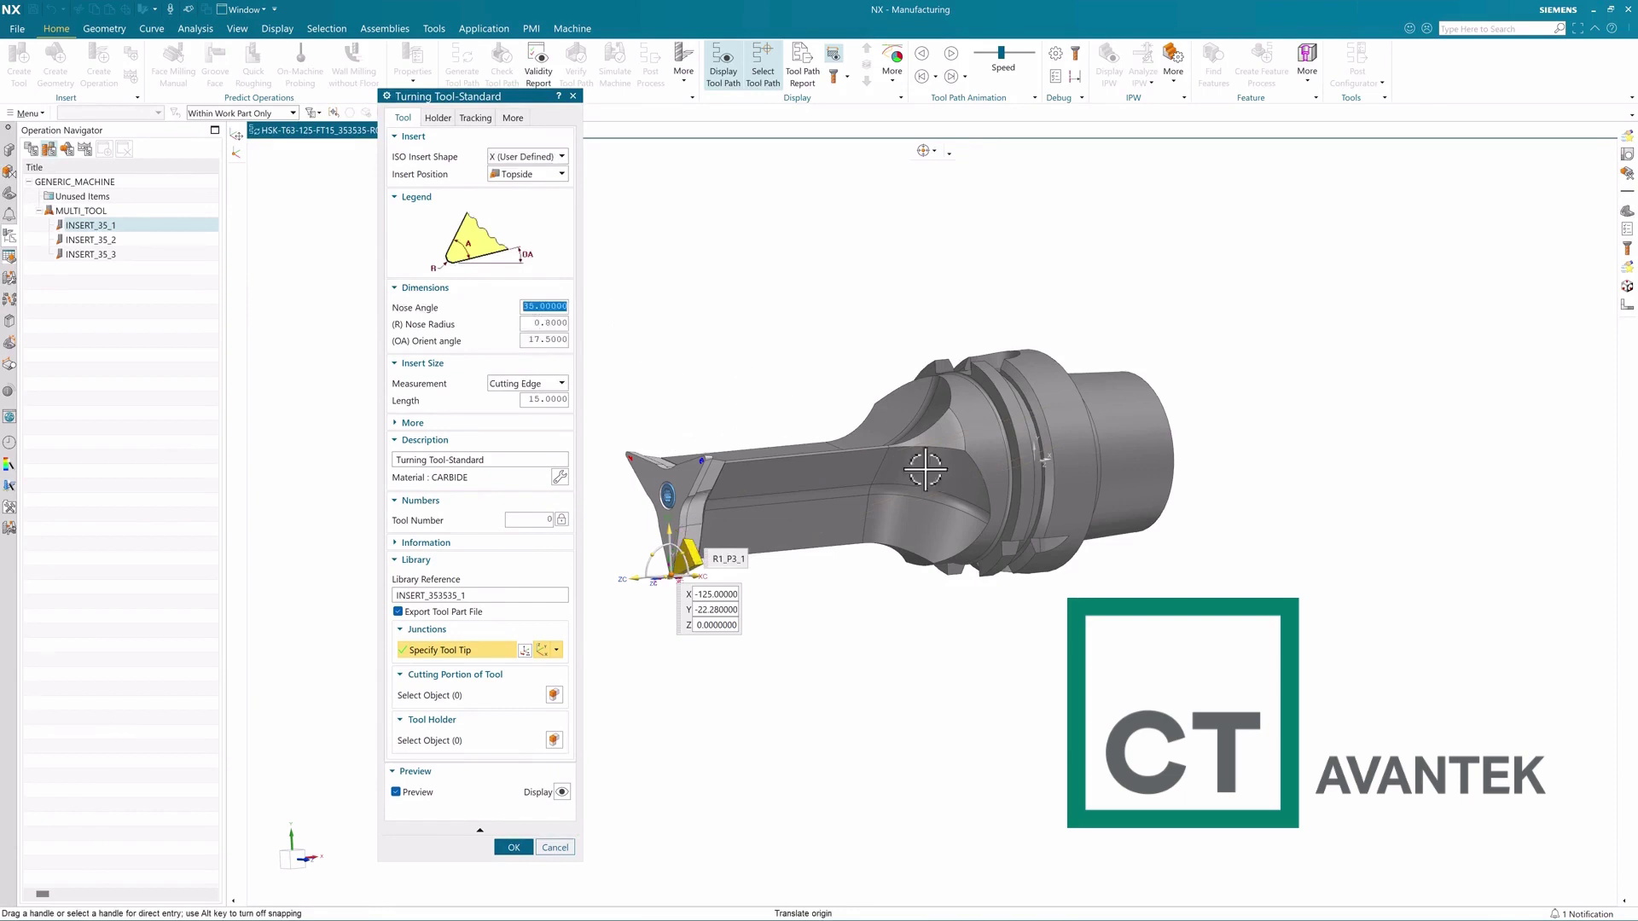
key("Return")
Set the cutting edge length of INSERT_35_1 to 17.
mouse_move(1013, 557)
middle_mouse_down()
mouse_move(951, 618)
mouse_move(984, 566)
middle_mouse_up()
key("F8")
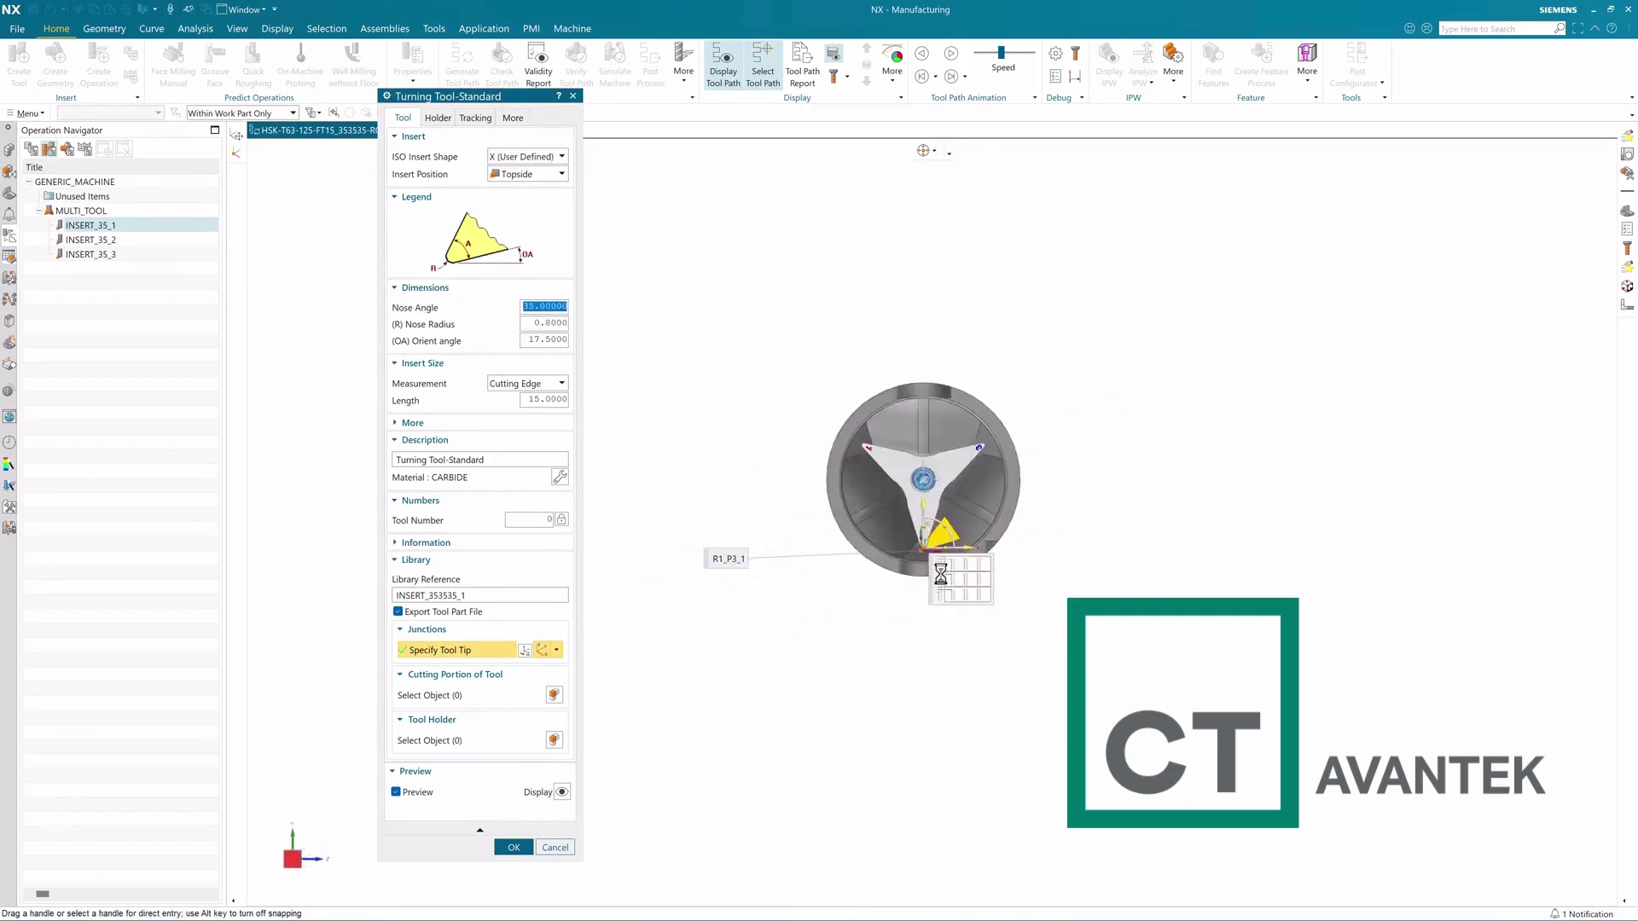
scroll(947, 546, "up", 5)
scroll(1038, 680, "down", 5)
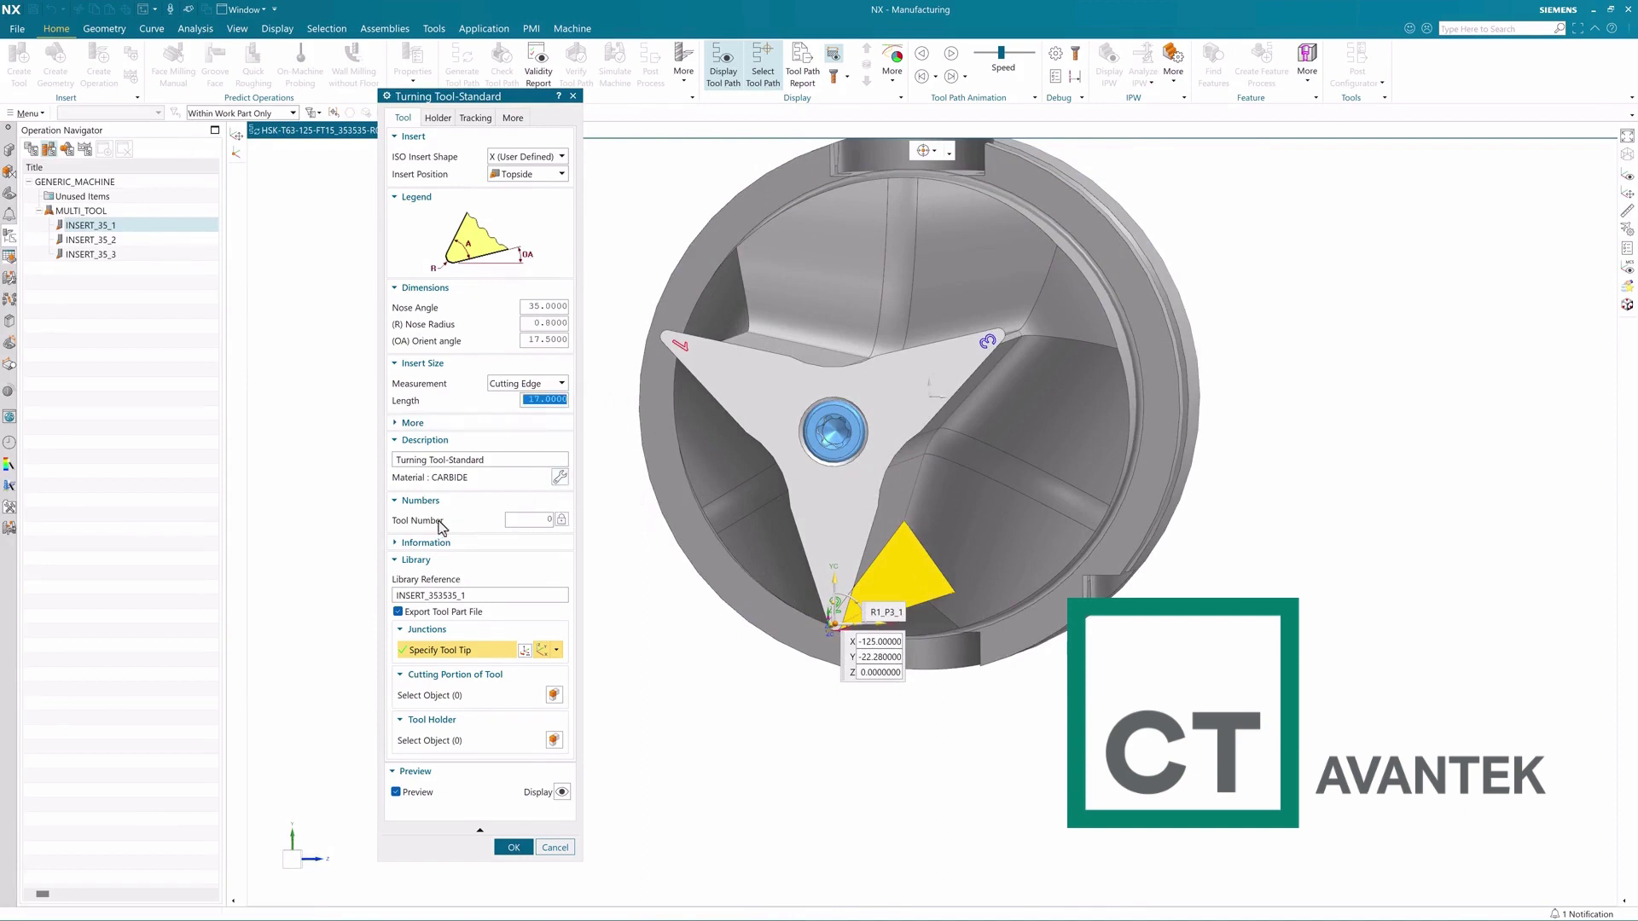
Assign the three-pointed insert body as the cutting portion, and the clamping screw and holder body as the tool holder.
left_click(478, 698)
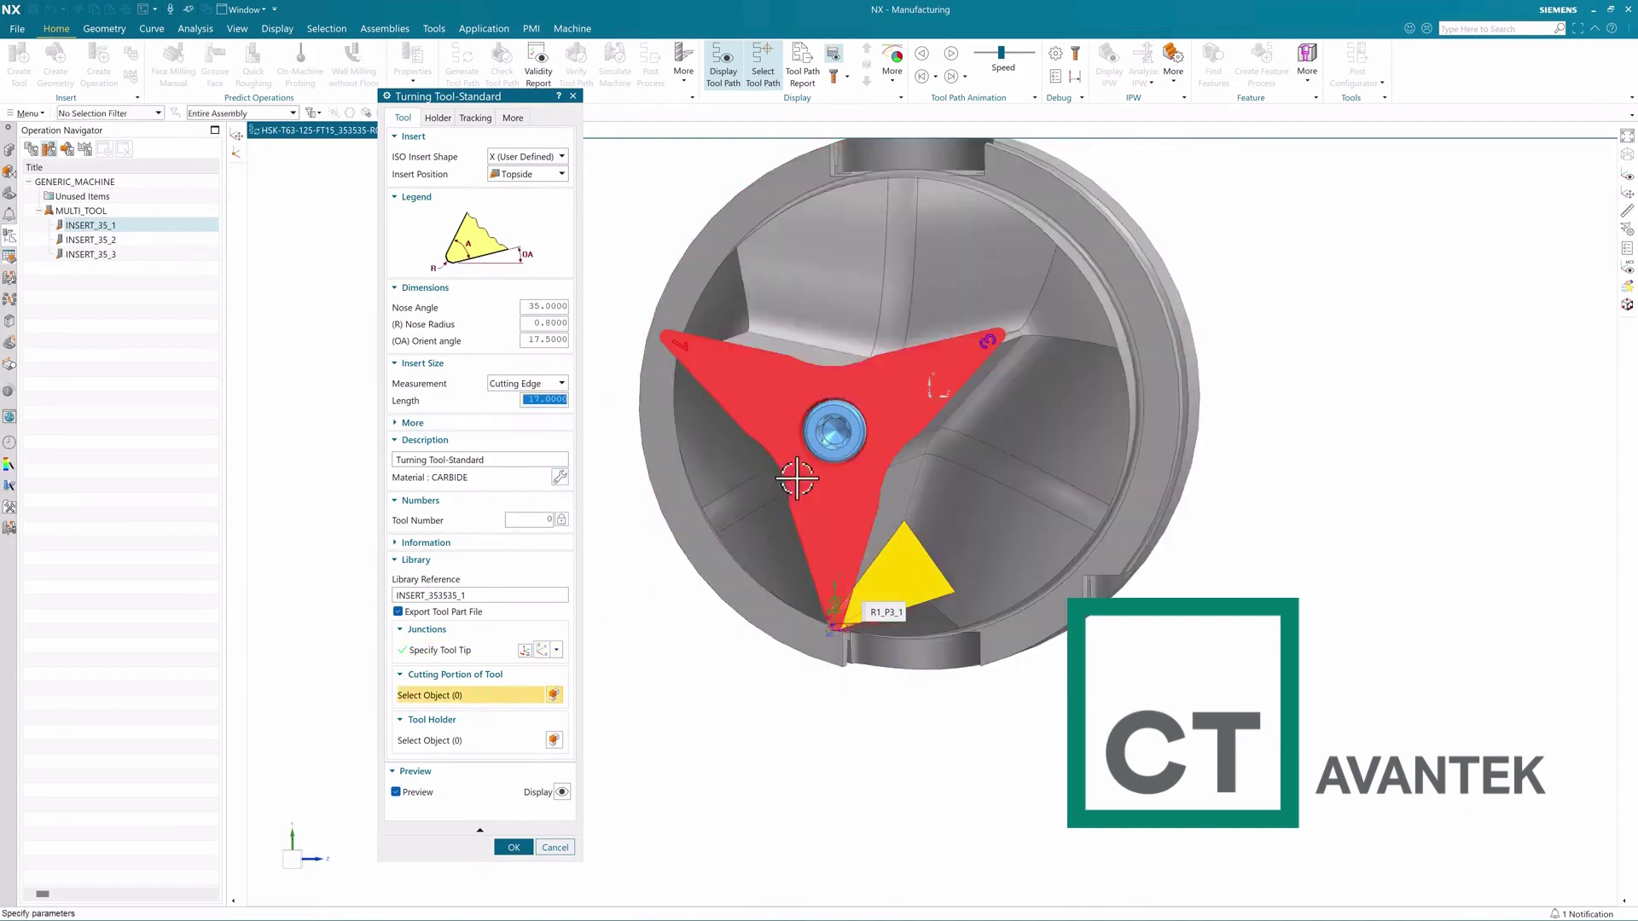
left_click(797, 478)
left_click(834, 431)
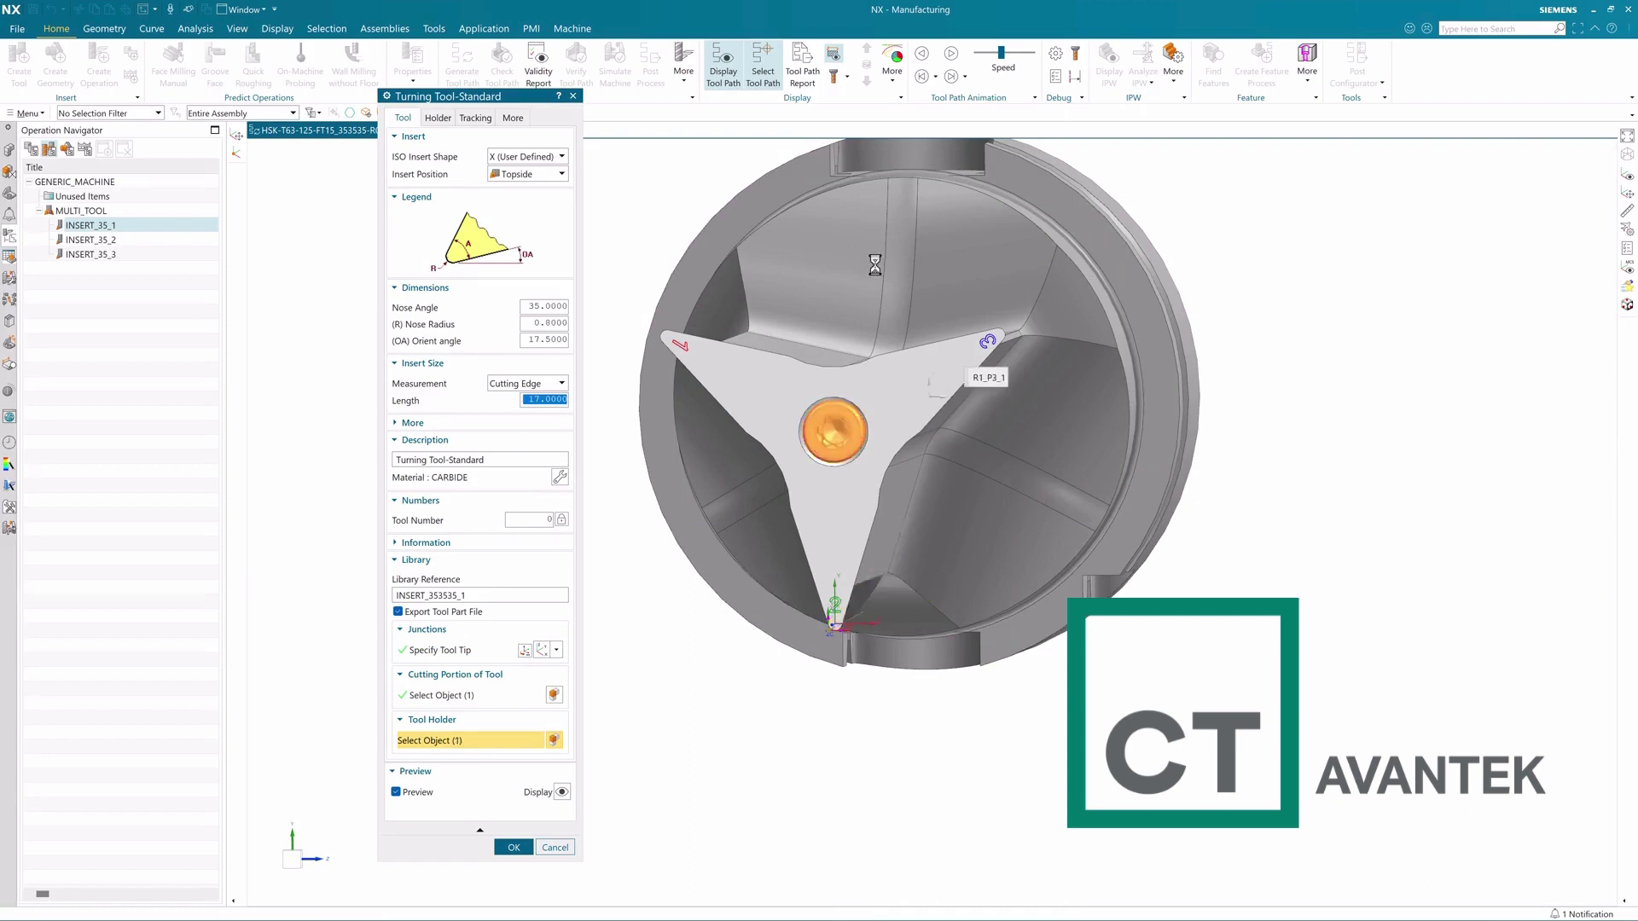
left_click(840, 275)
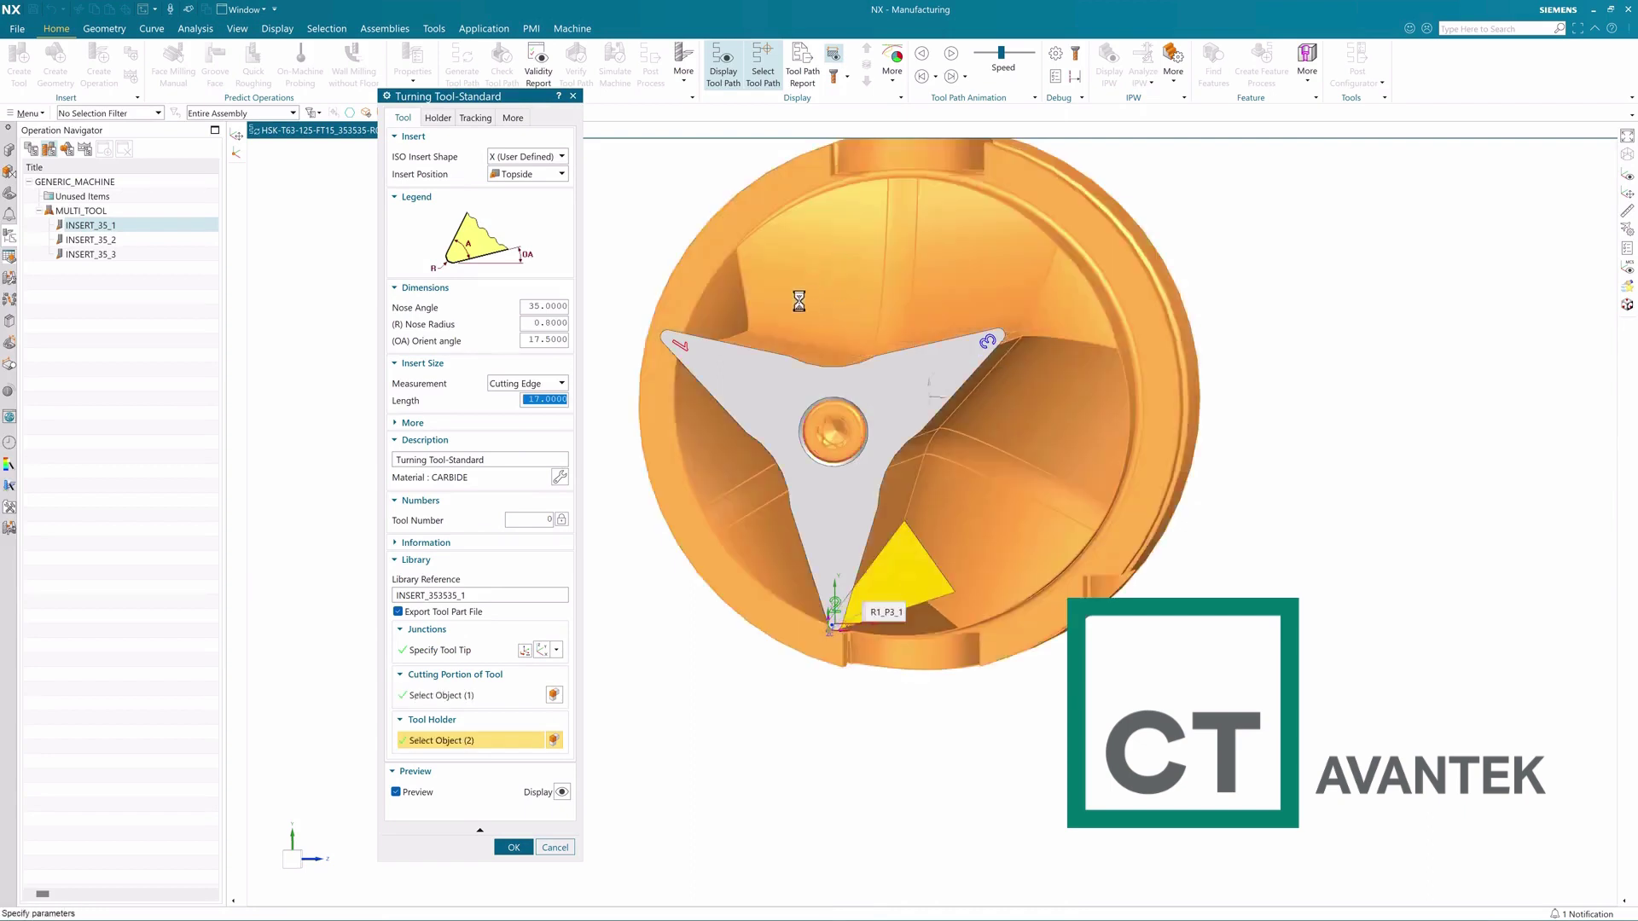
Set the tracking point to radius ID 1 and P number P9, adjust its X and Y offsets, and name it EDGE1_P9.
left_click(475, 118)
left_click(512, 173)
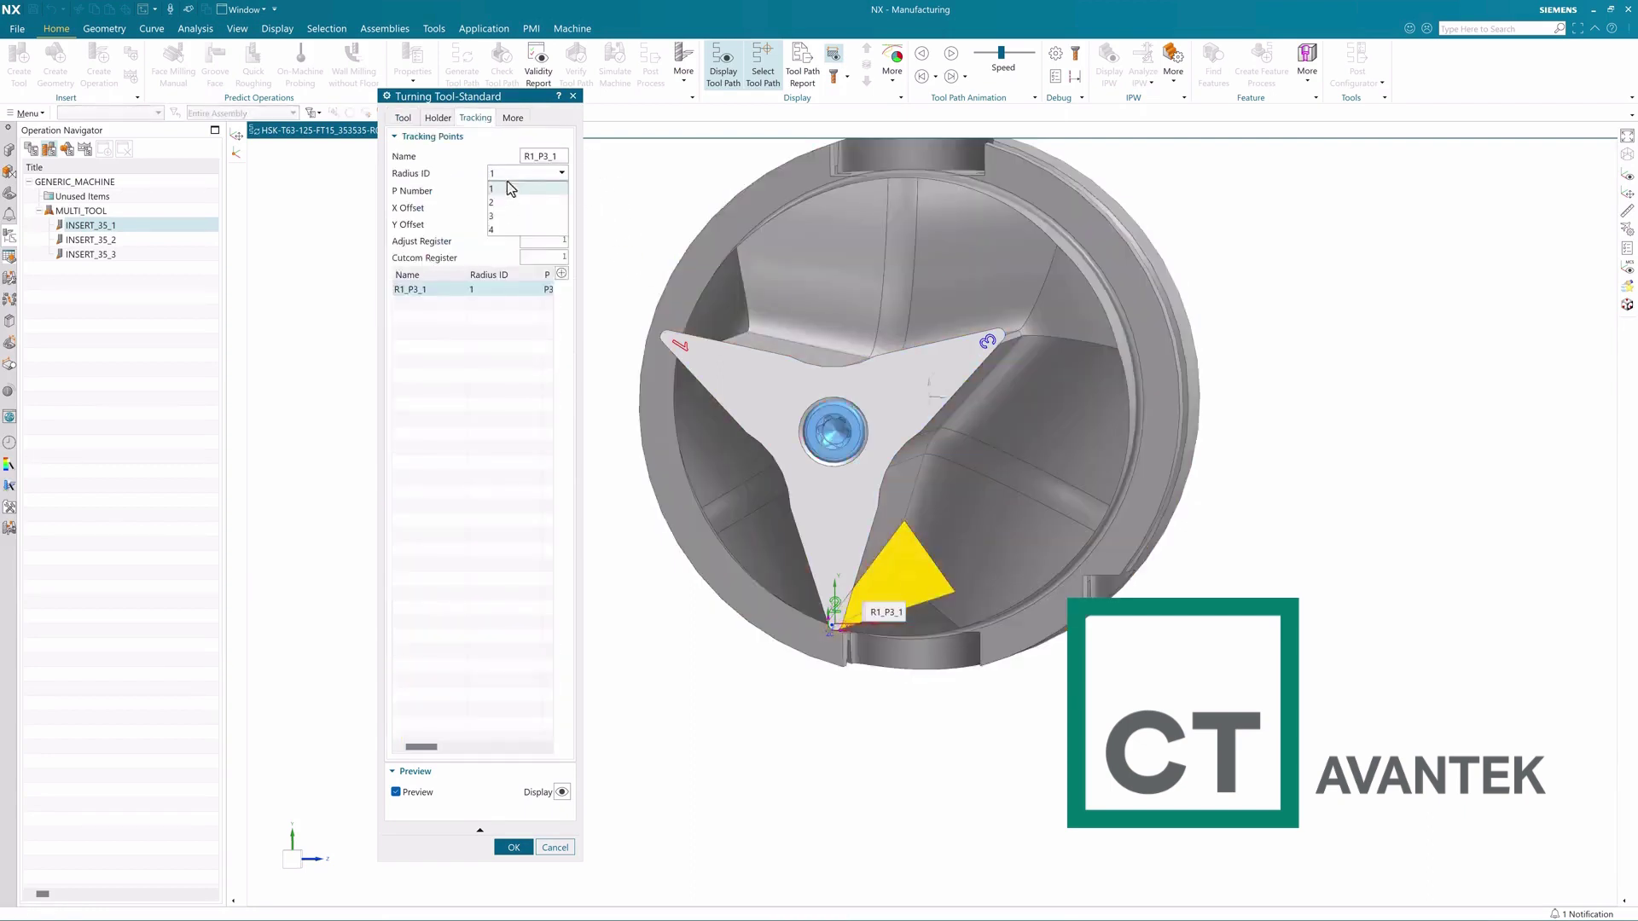
left_click(511, 188)
left_click(513, 191)
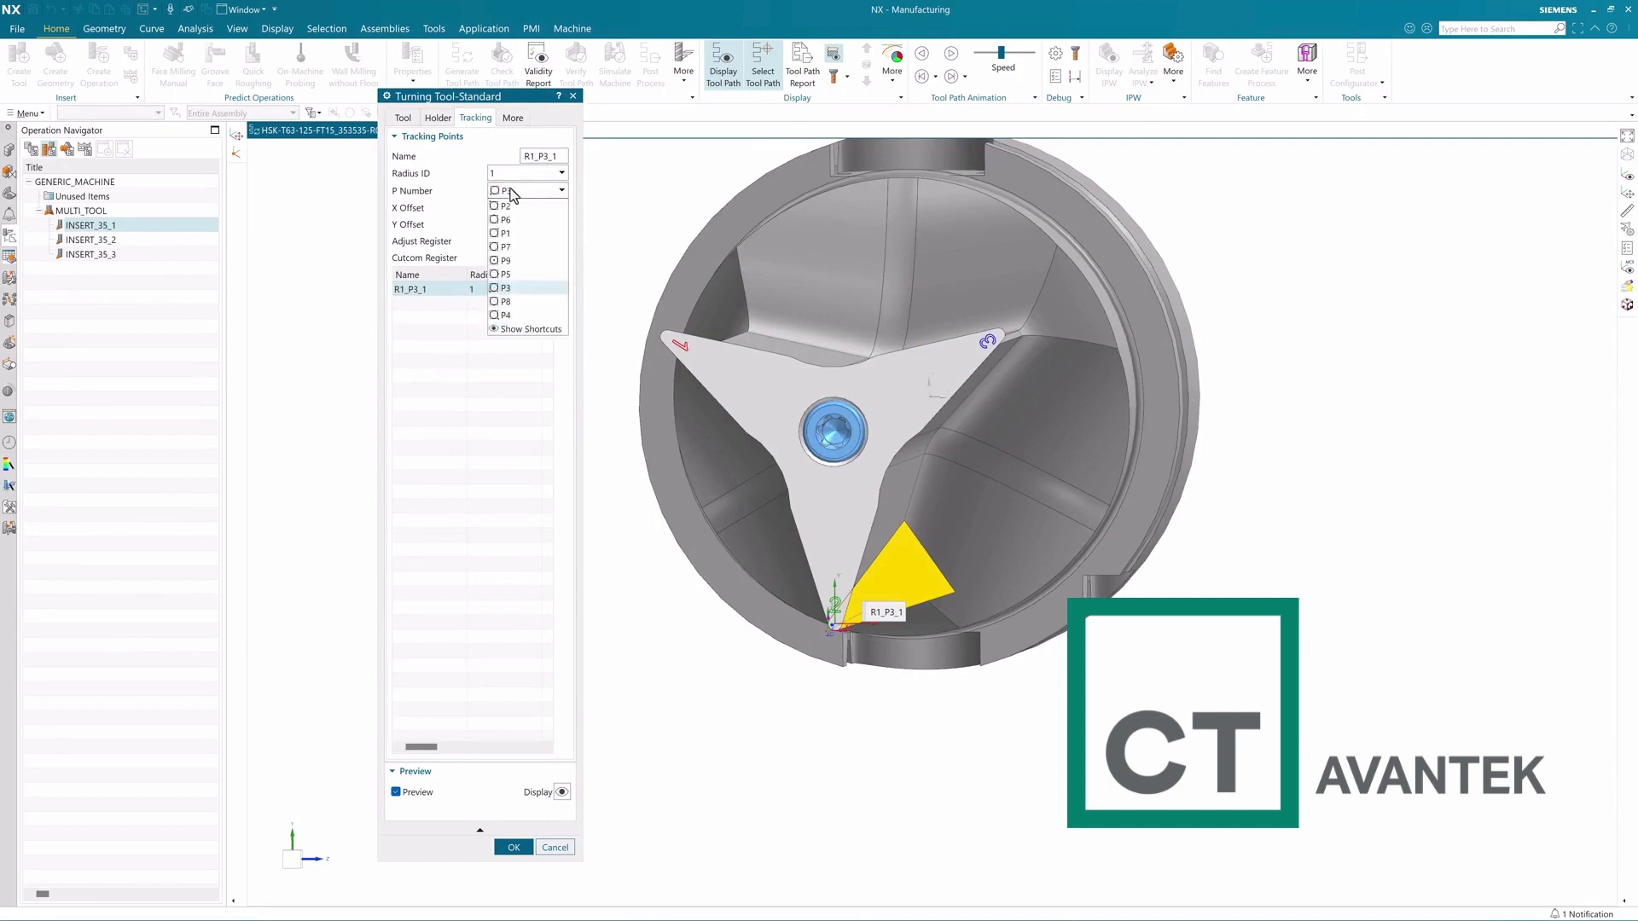
left_click(512, 260)
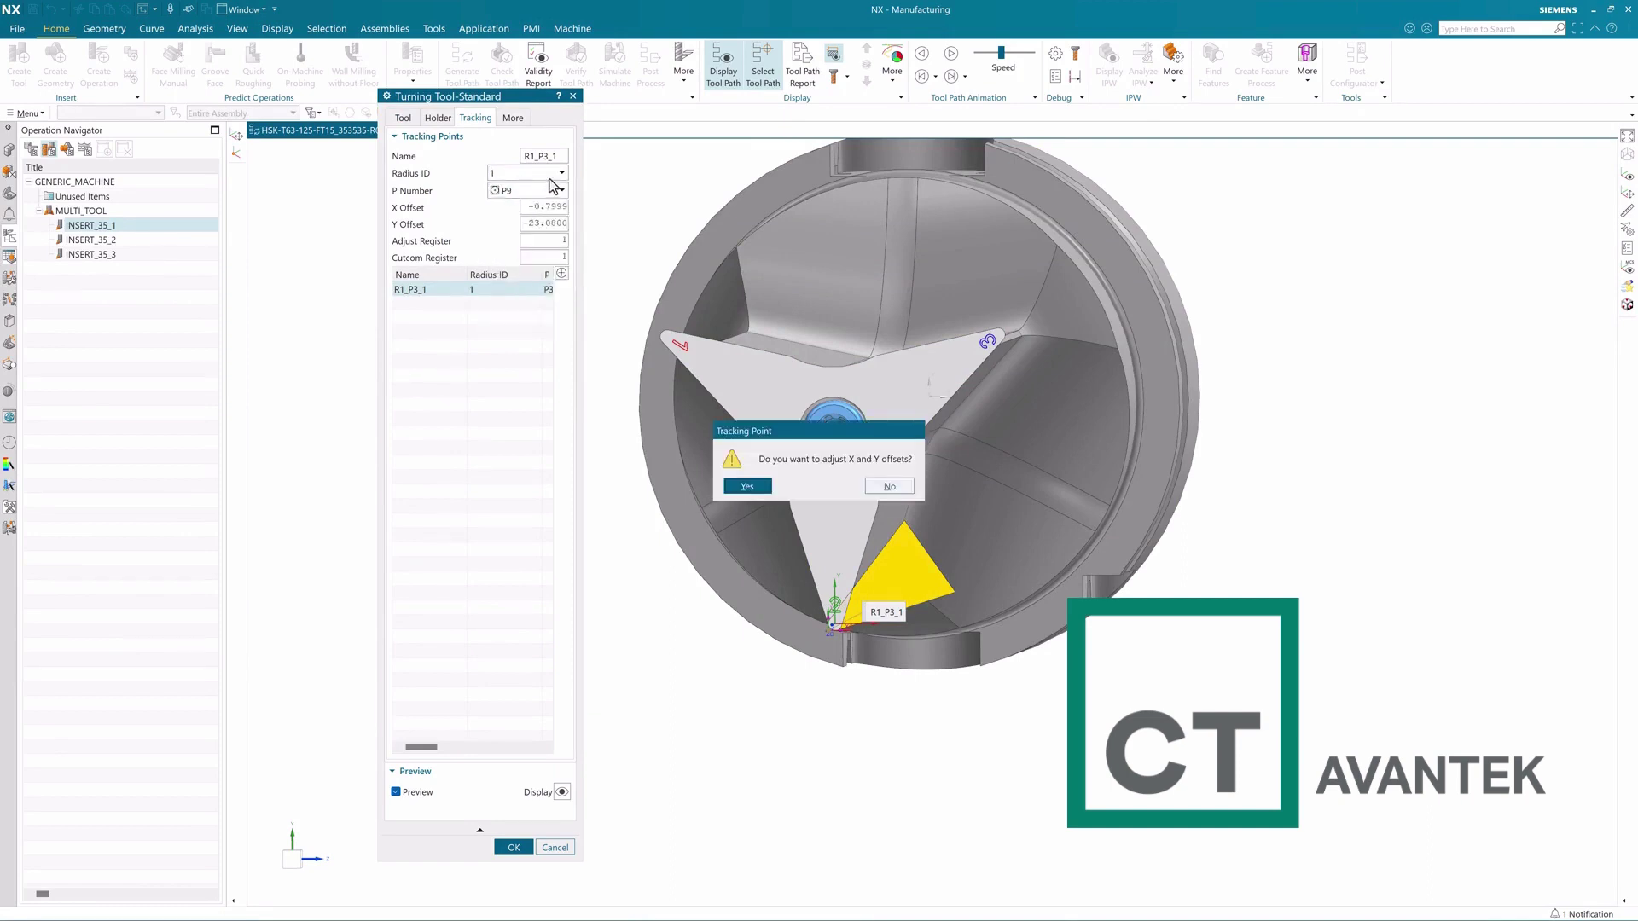
key("Return")
left_click_drag(558, 156, 503, 162)
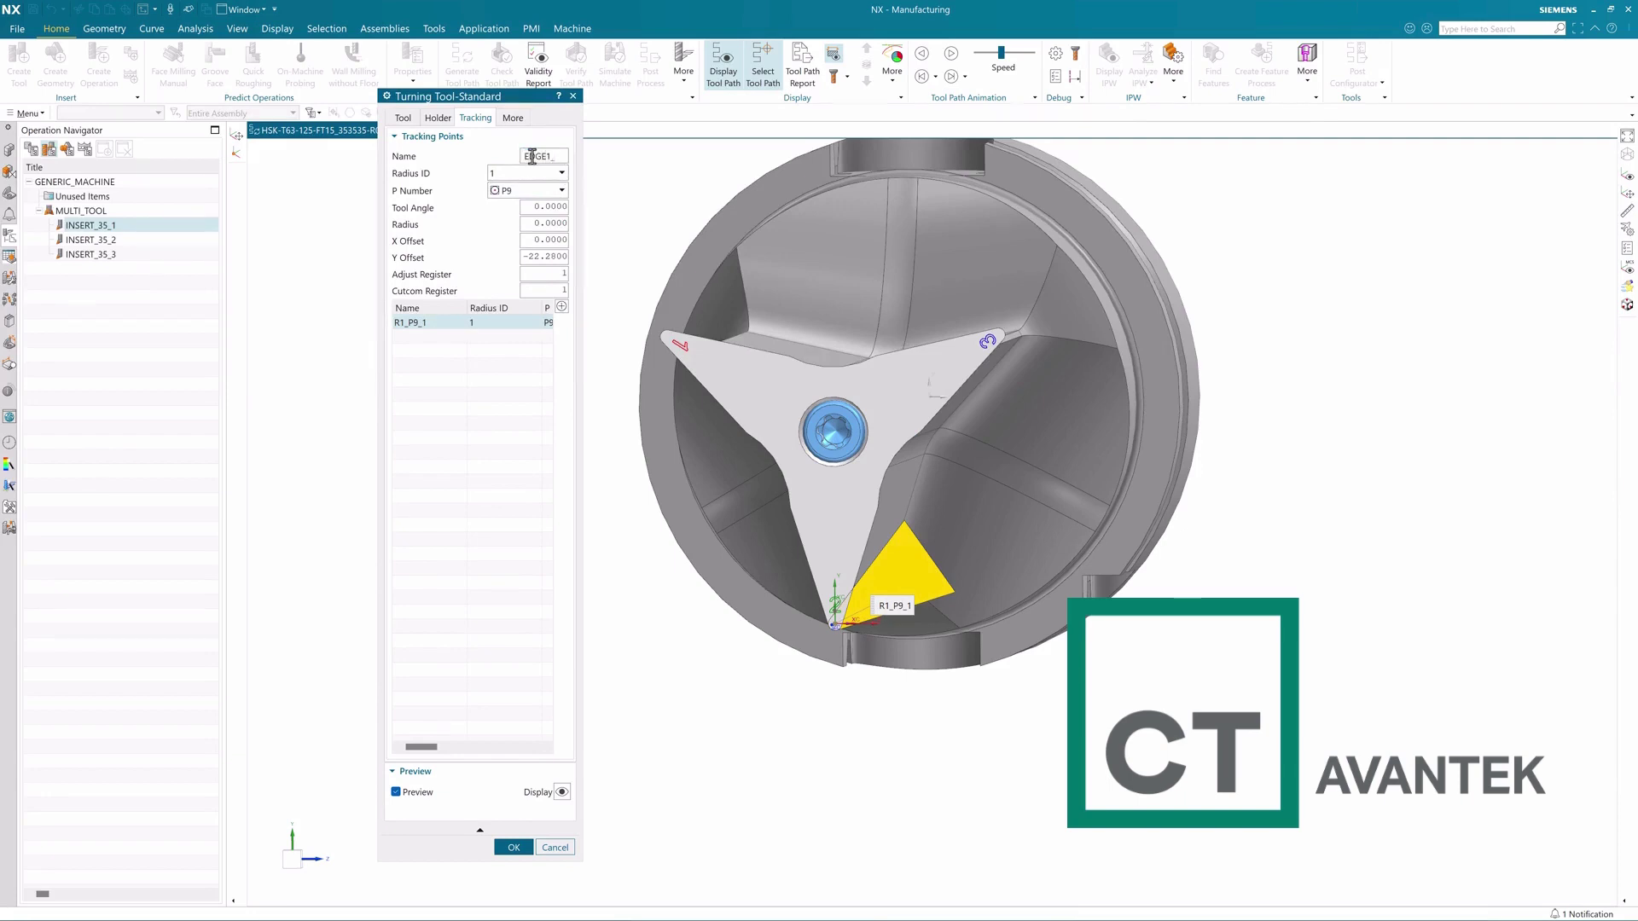
type("EDGE1_P9")
key("Return")
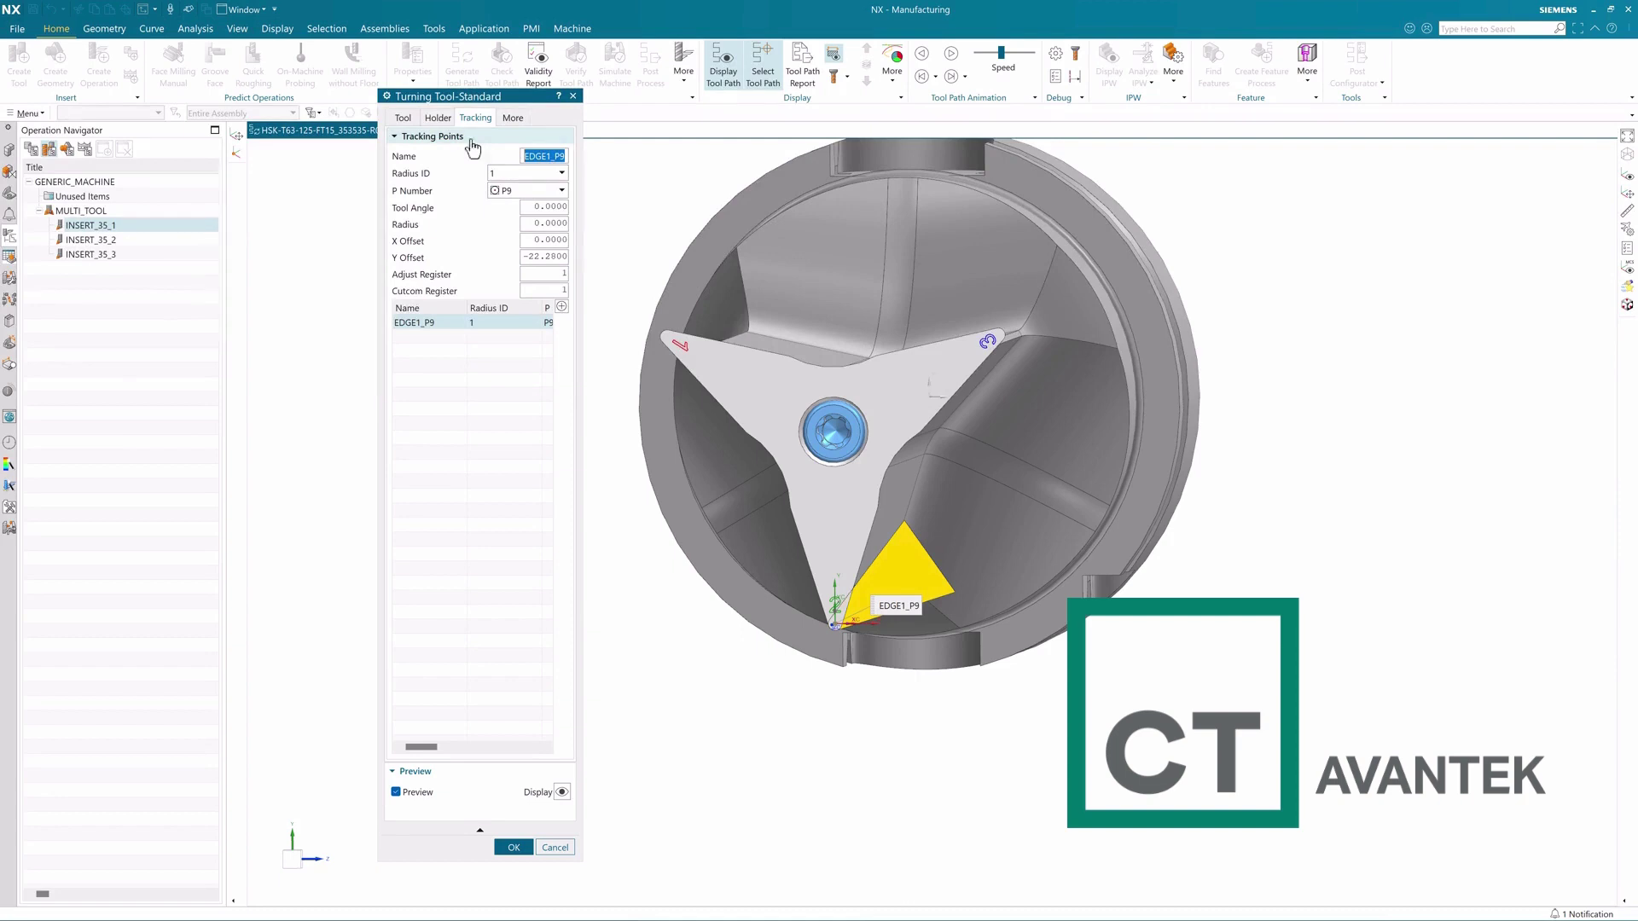
Relocate the tool tip junction of INSERT_35_1 to the insert corner marked 1 and reorient its axes there.
left_click(403, 118)
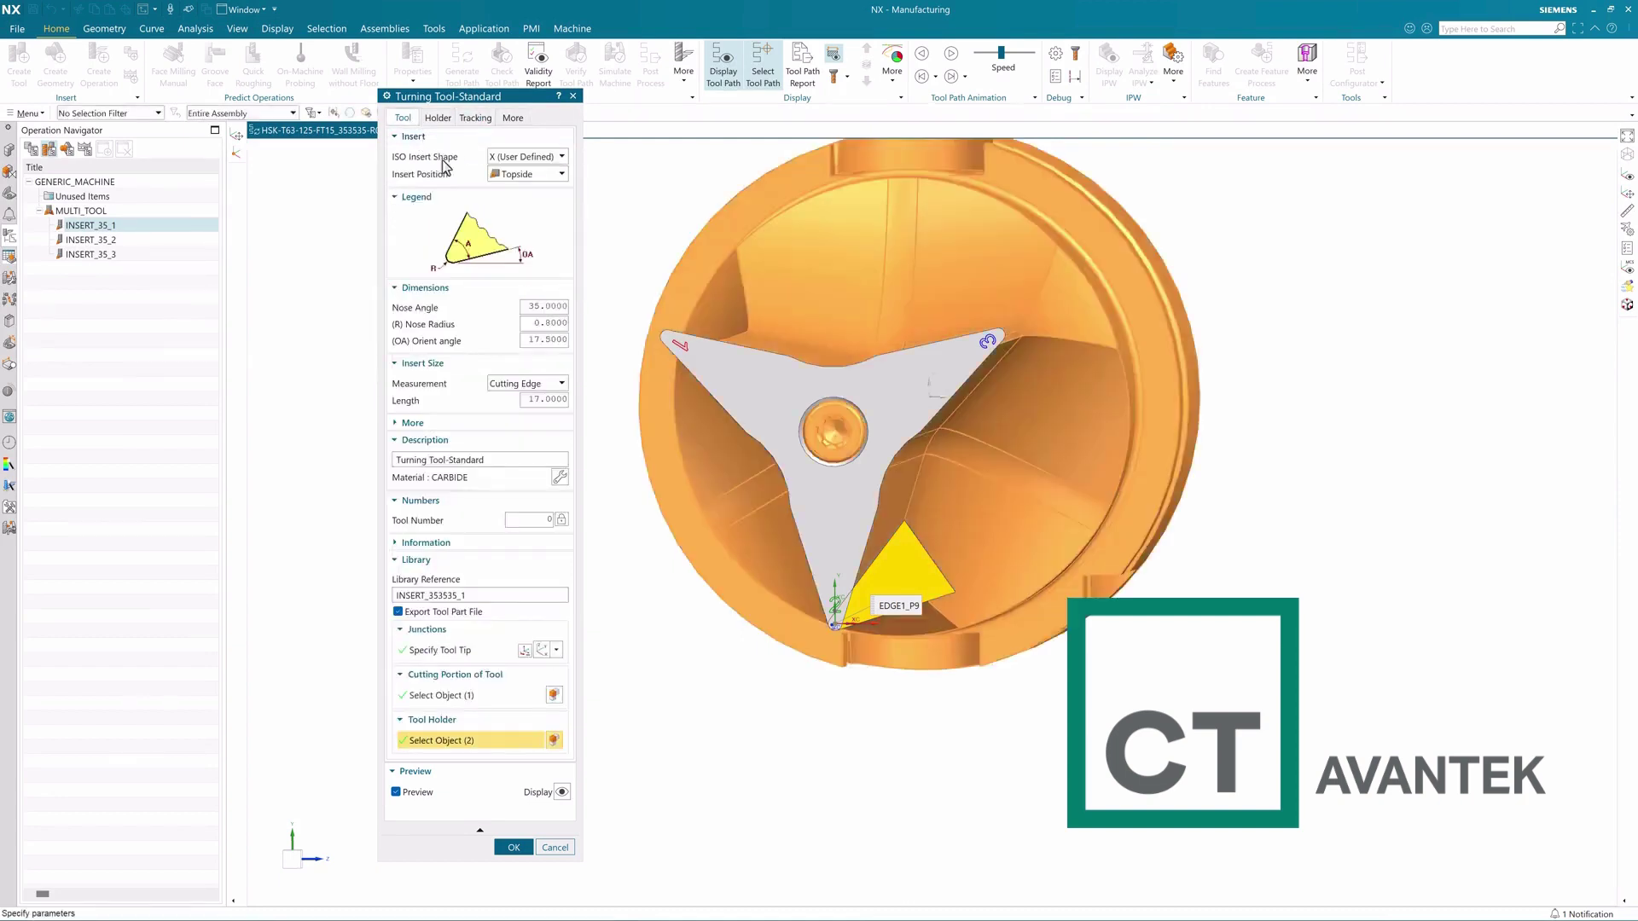
left_click(463, 651)
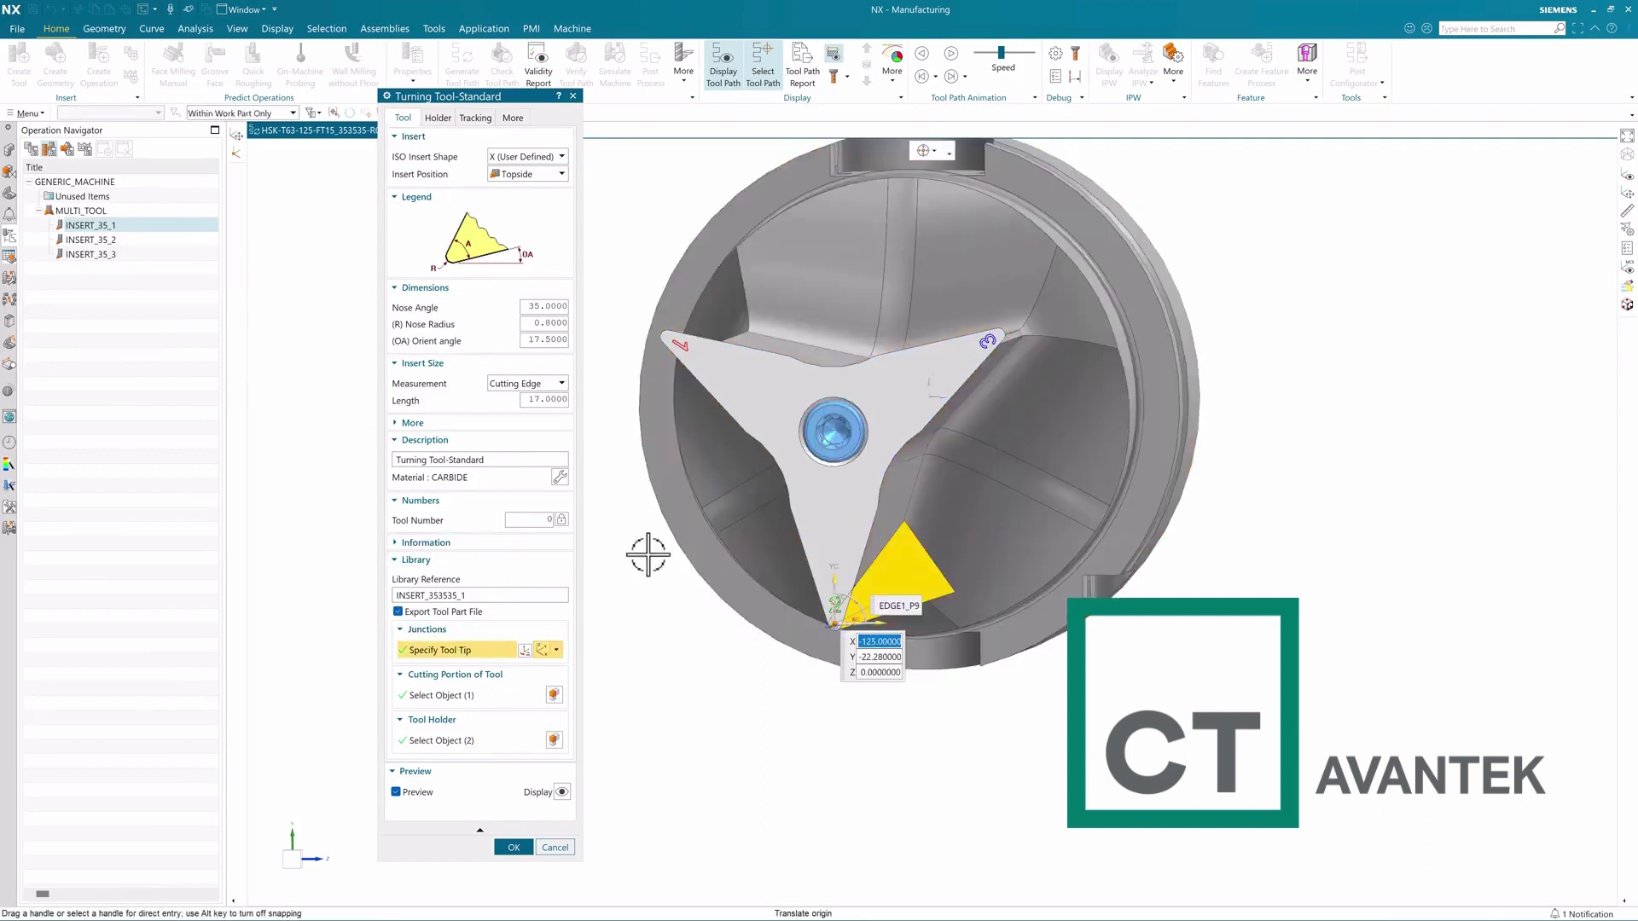
left_click(666, 336)
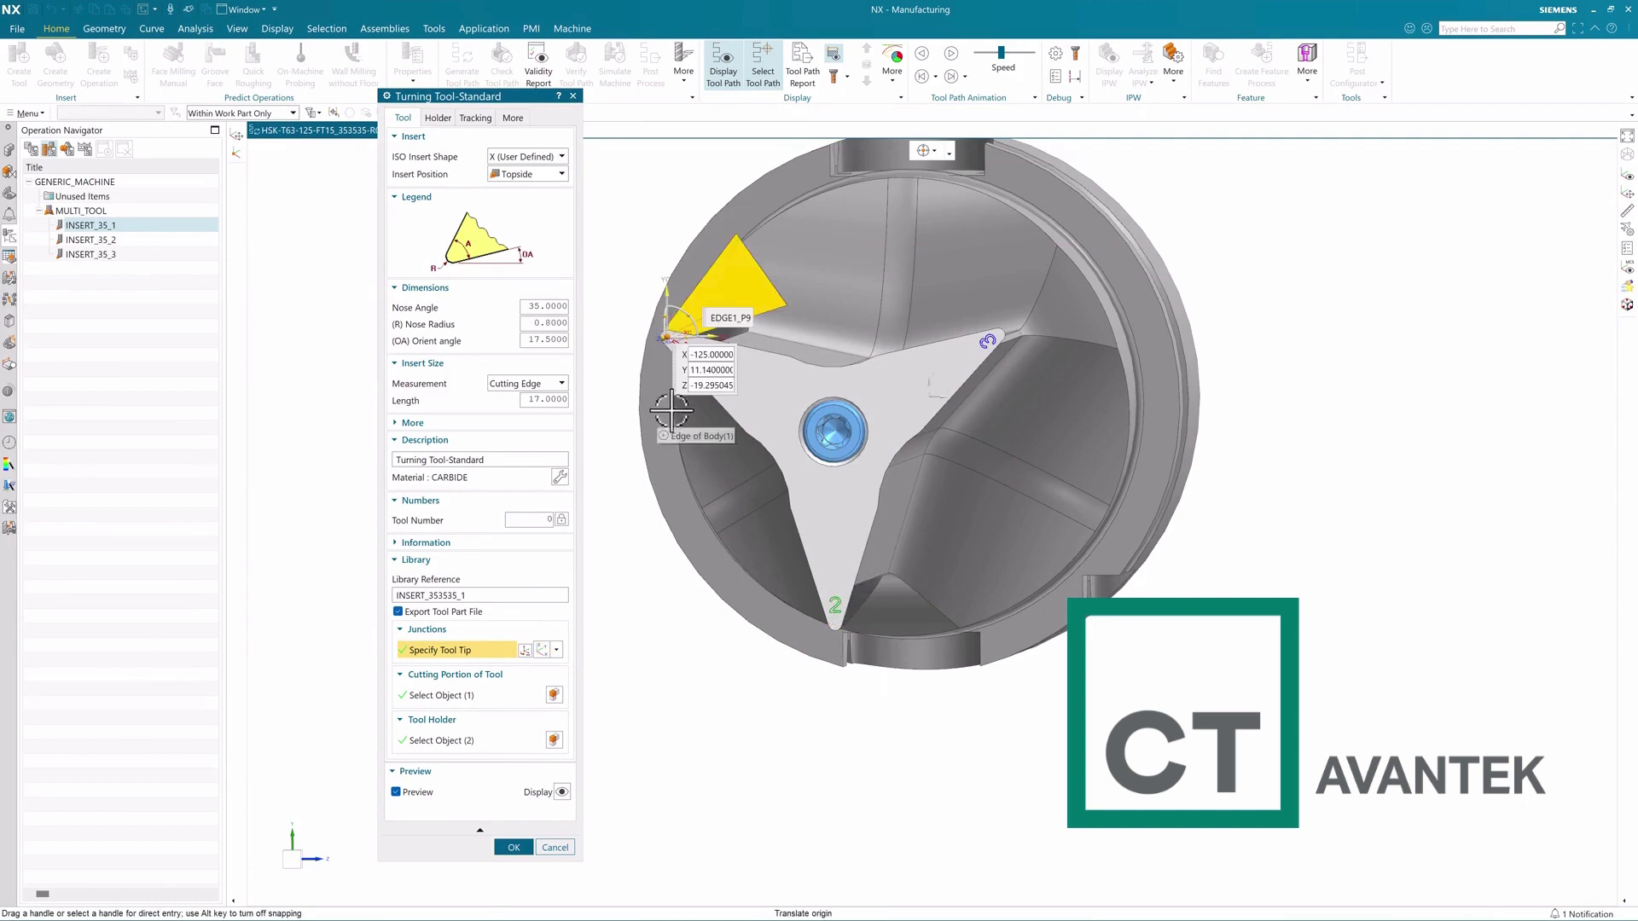
left_click(697, 336)
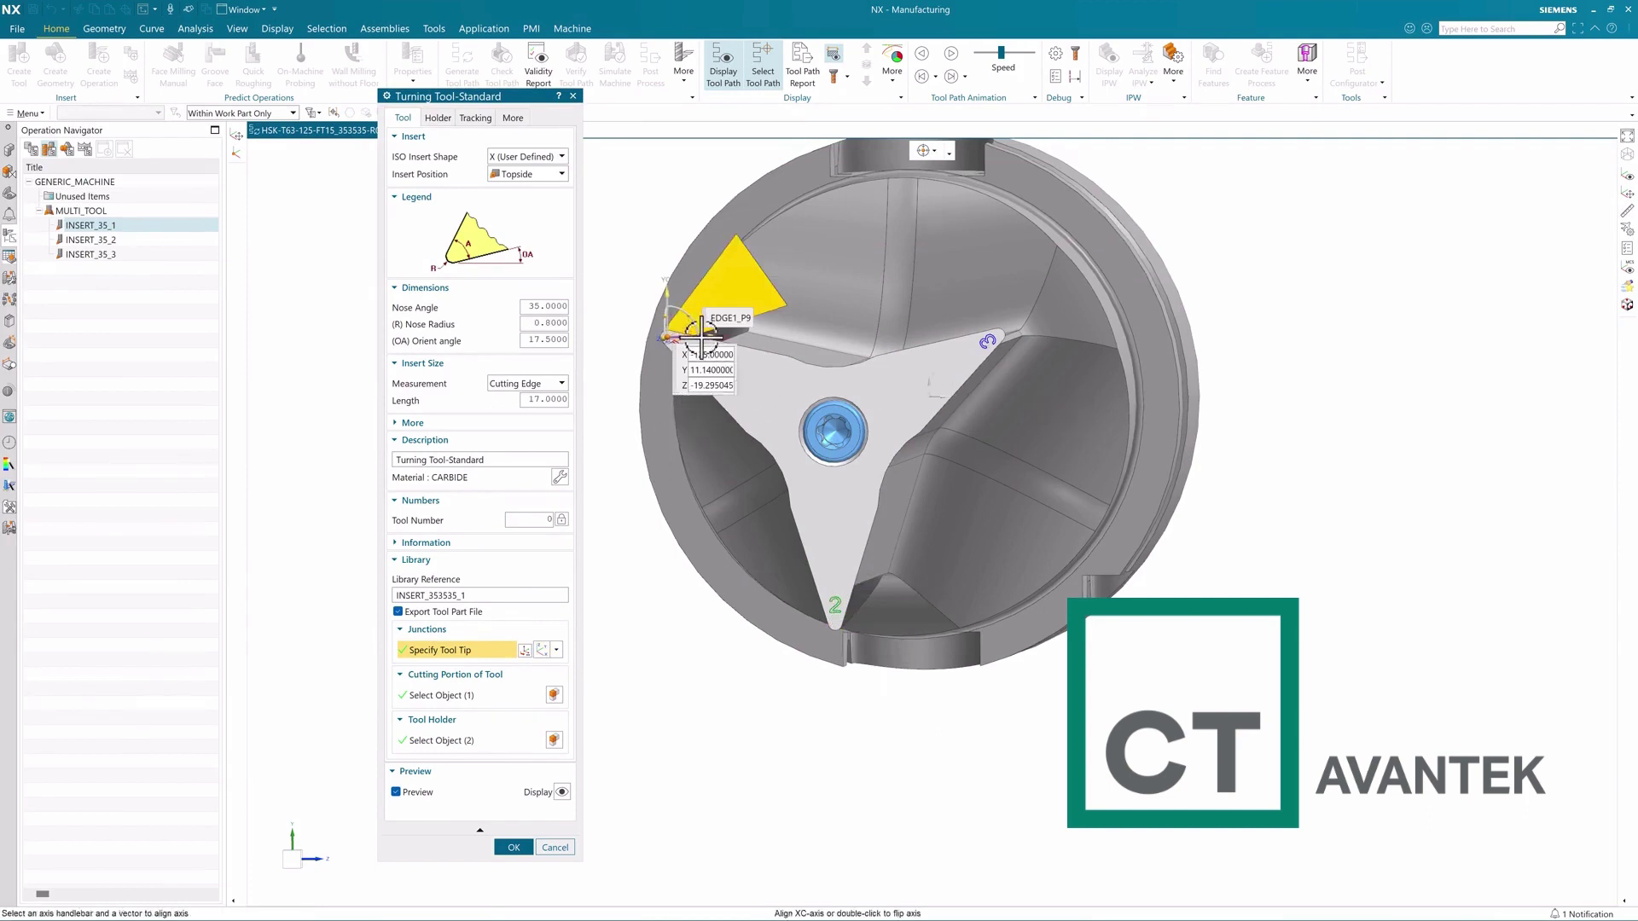
middle_click_drag(881, 442, 1218, 403)
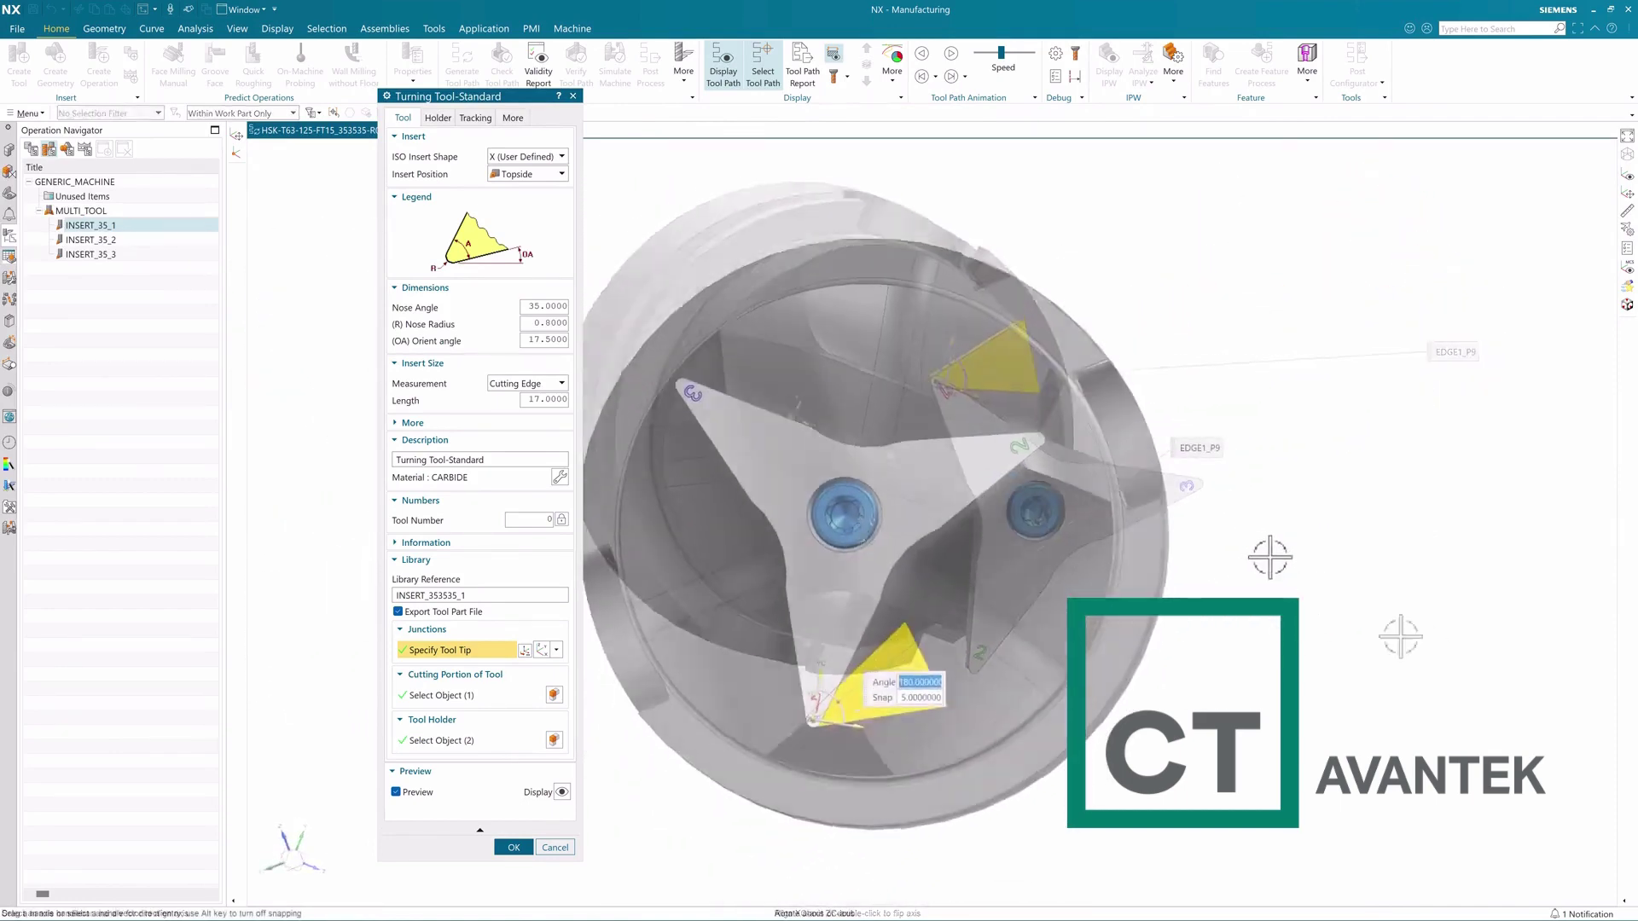
middle_click_drag(1268, 560, 1258, 533)
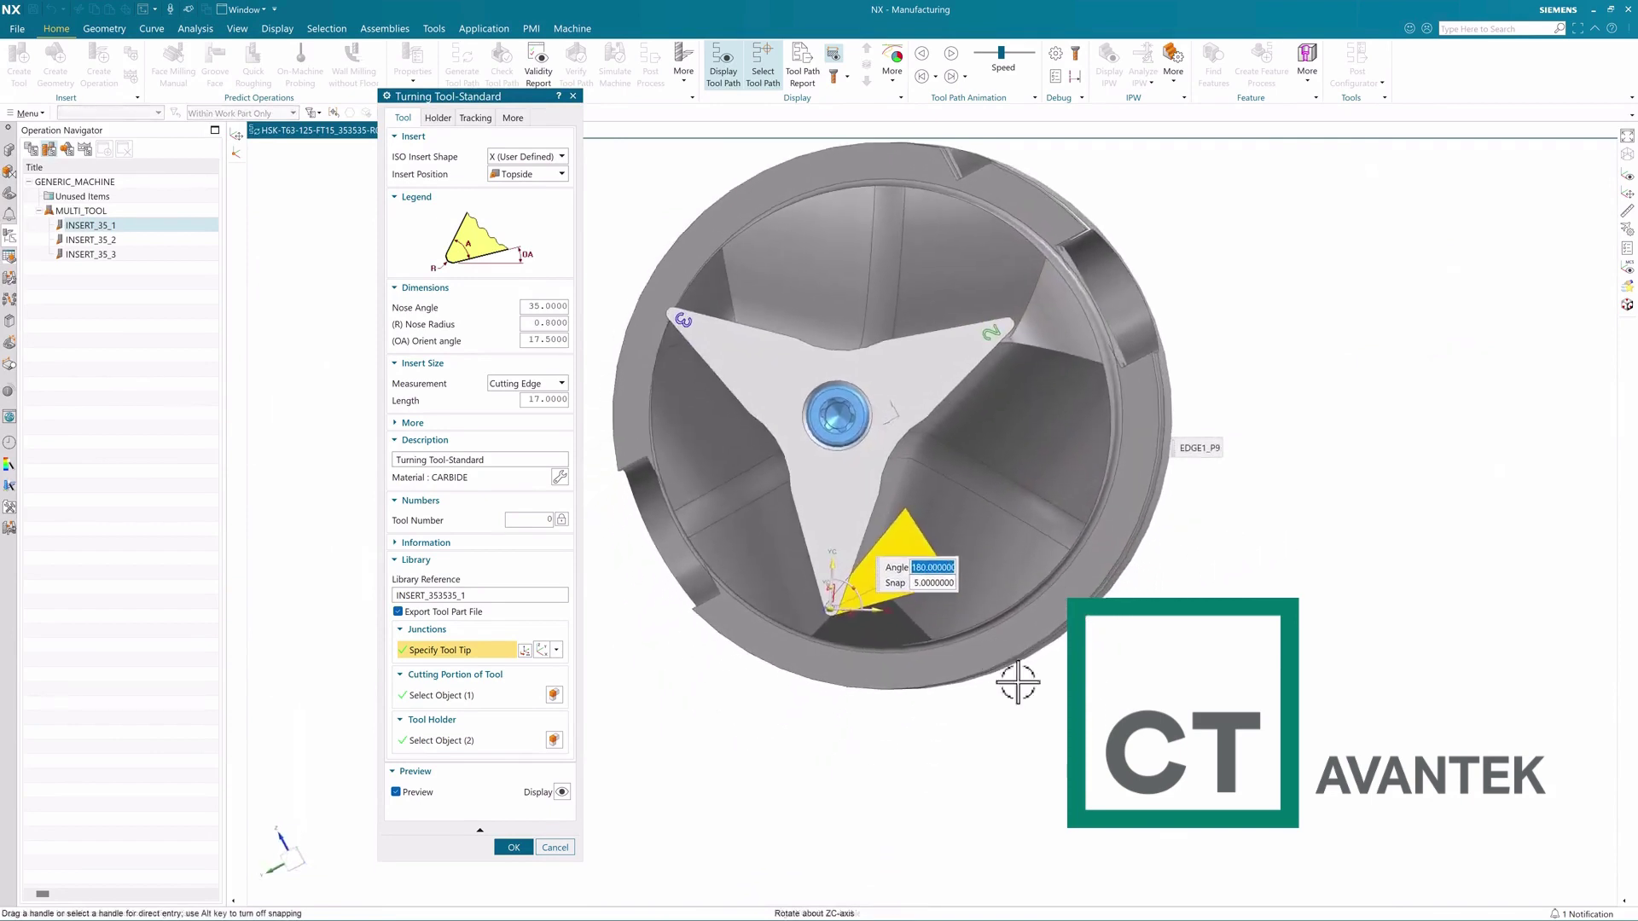
key("F8")
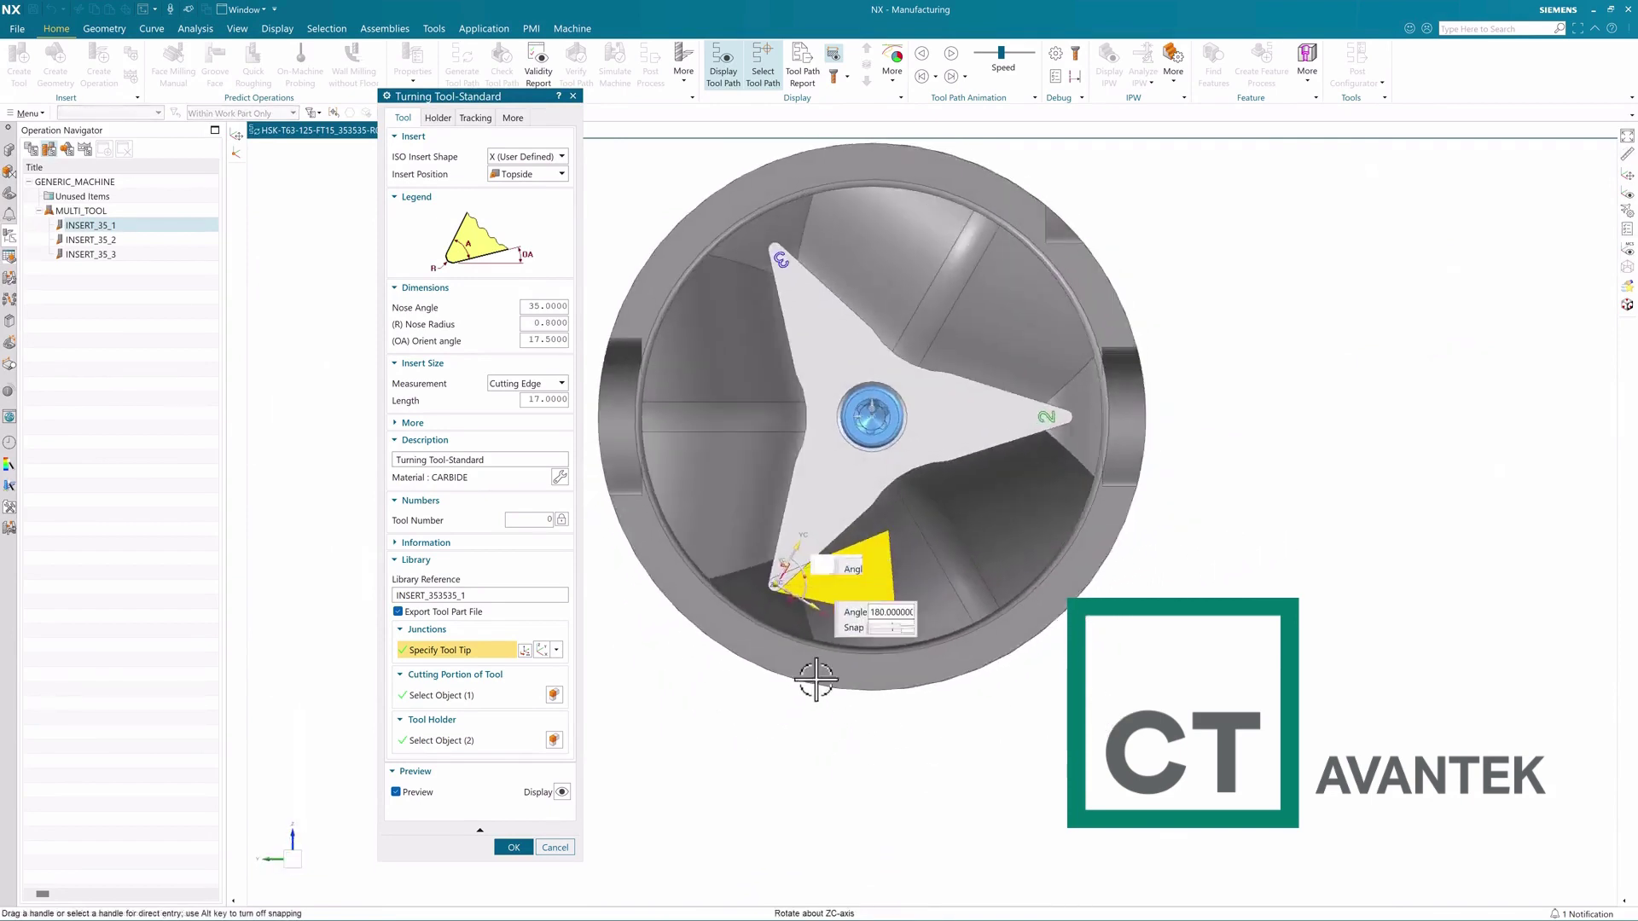
scroll(802, 566, "up", 1)
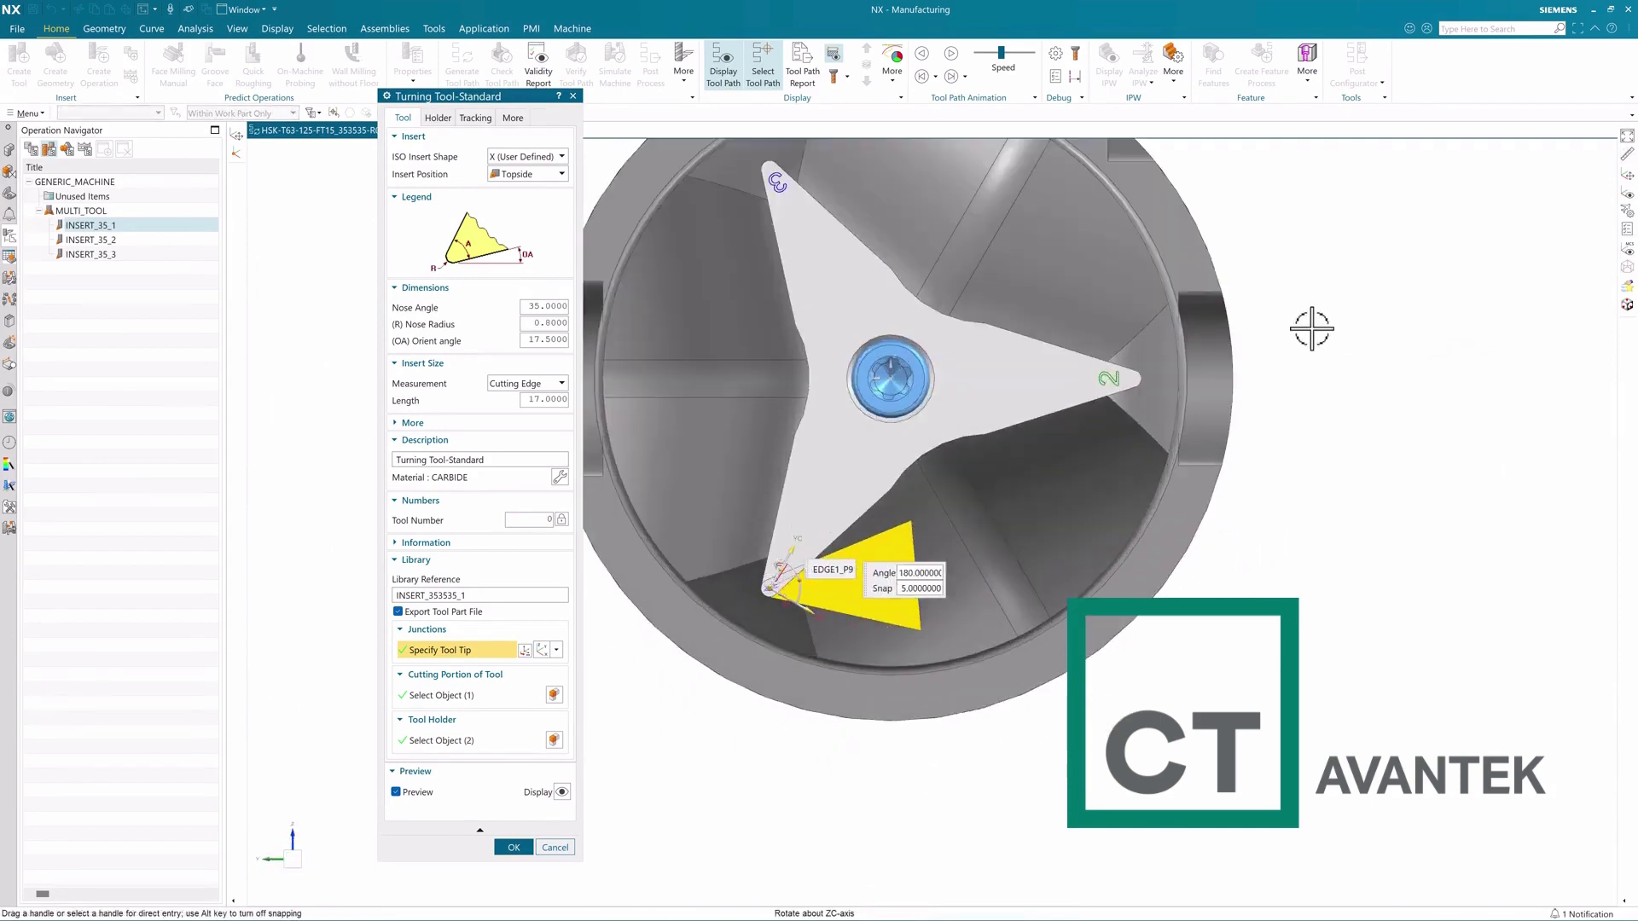
Set the insert's orient angle to 0.
double_click(545, 339)
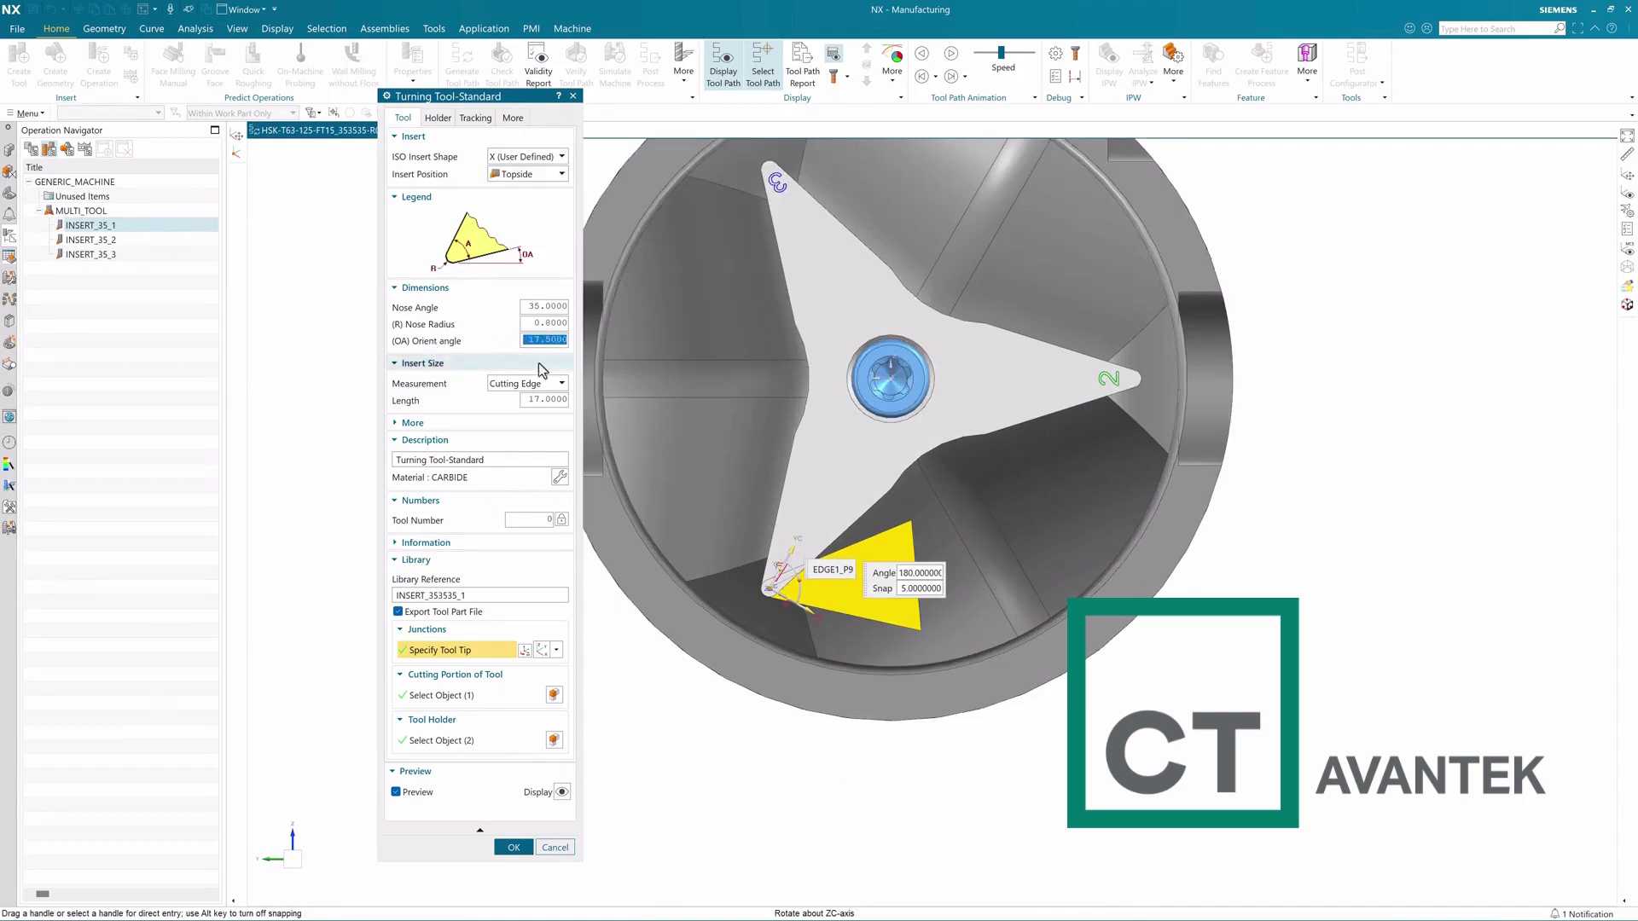
type("0")
key("Return")
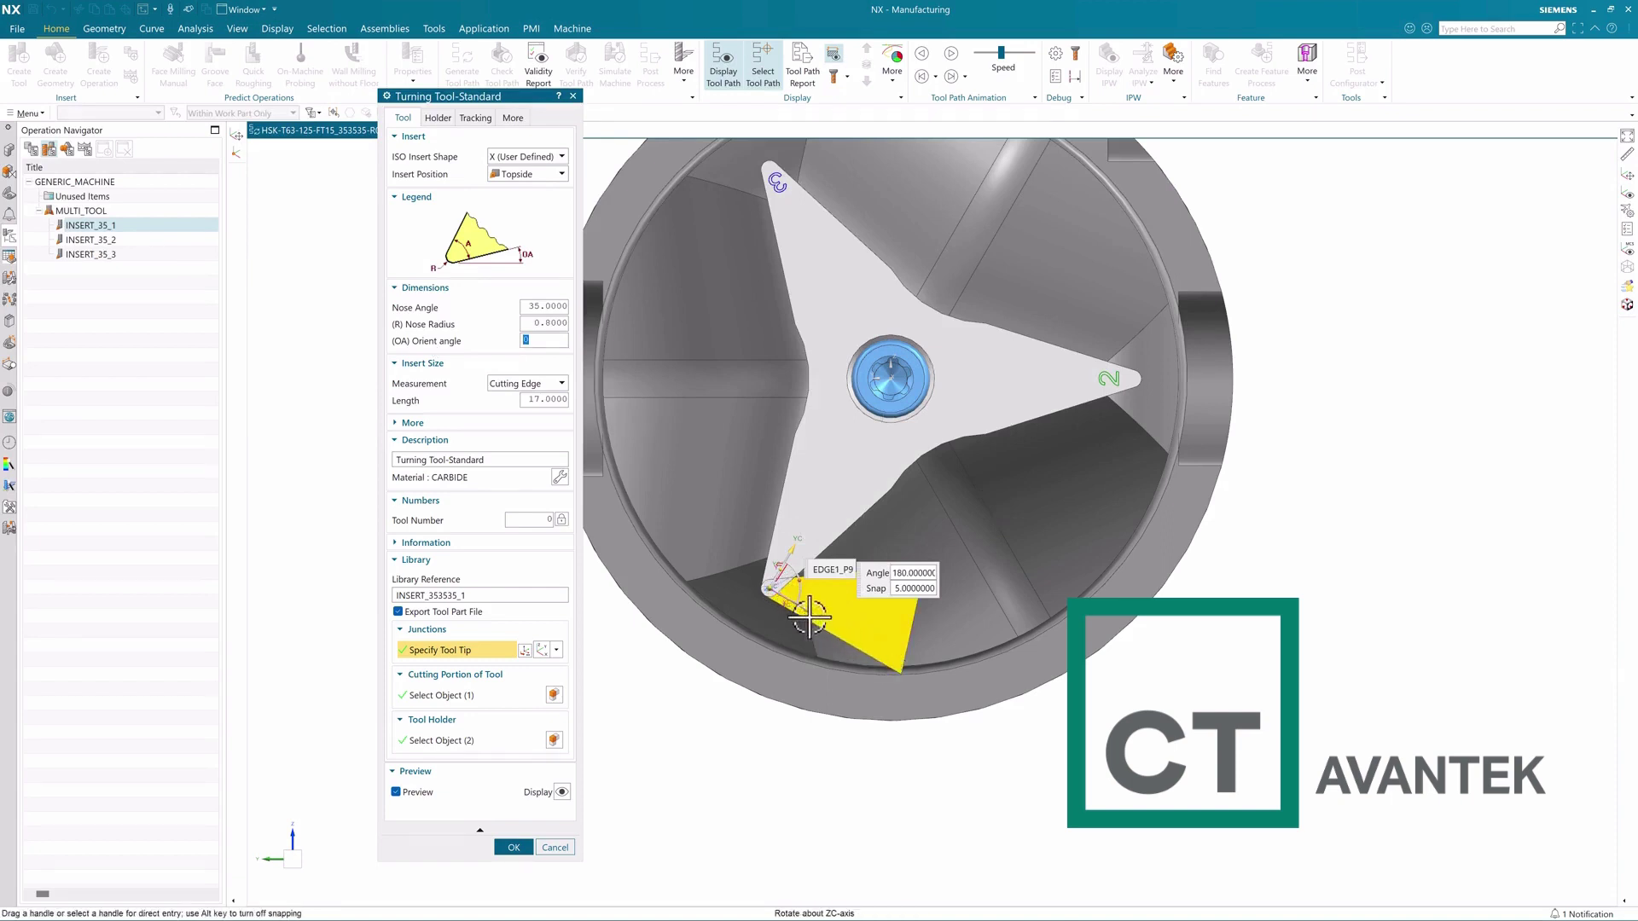
Measure the angle between a vector along the short holder edge beneath tip 1 and a vector along that tip's cutting edge.
left_click(203, 31)
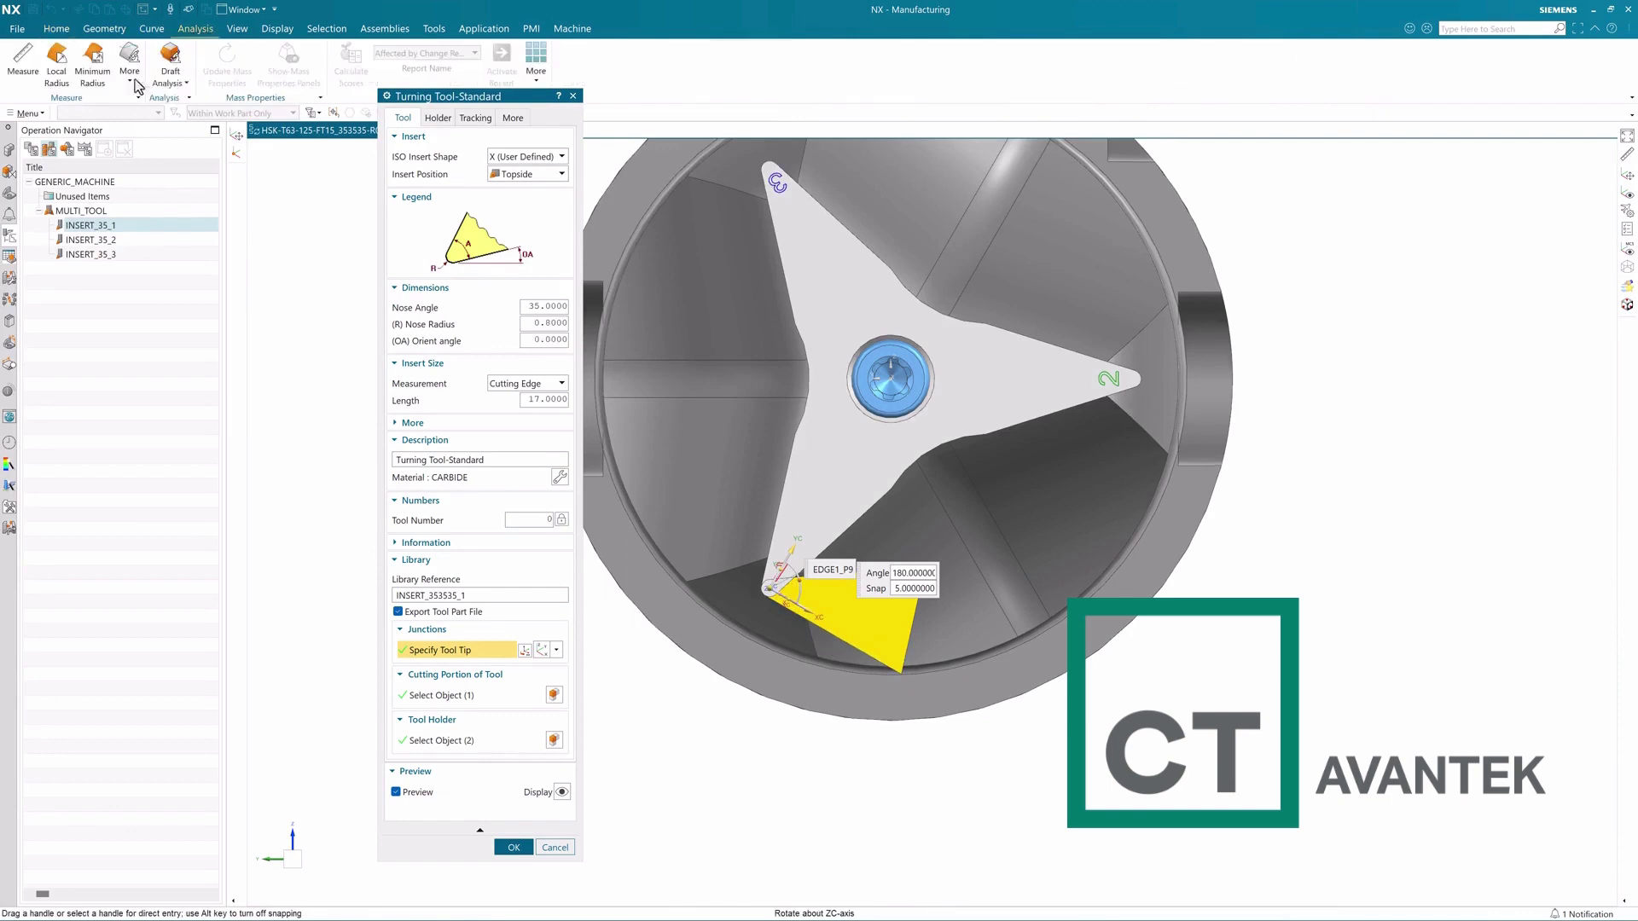
left_click(26, 60)
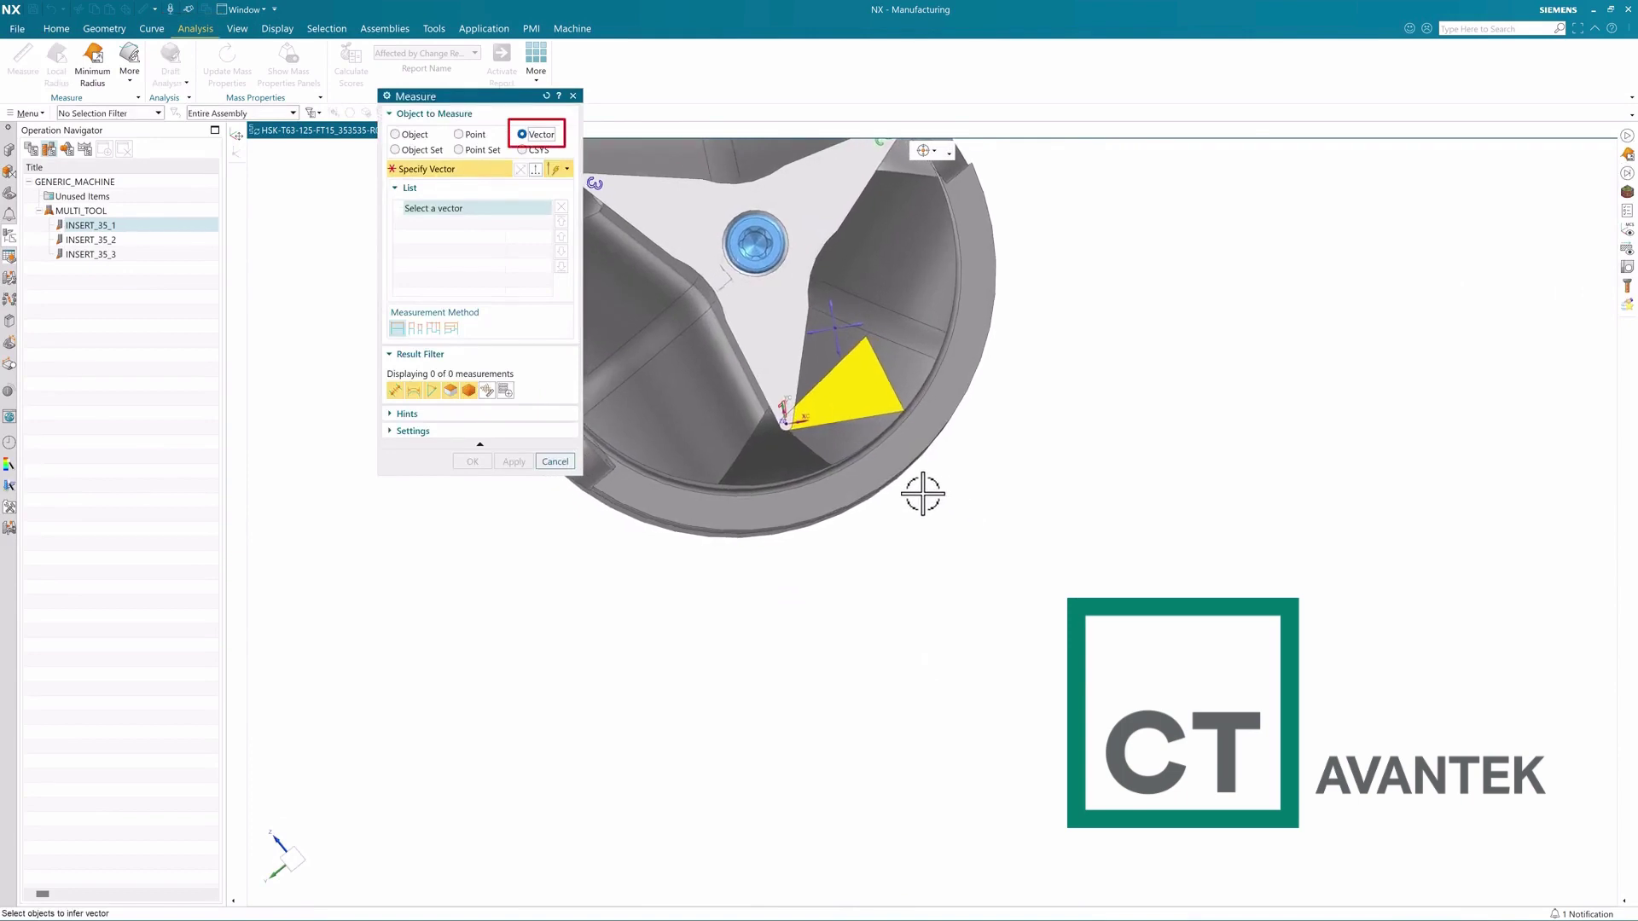
middle_click_drag(892, 482, 794, 416)
scroll(790, 421, "up", 8)
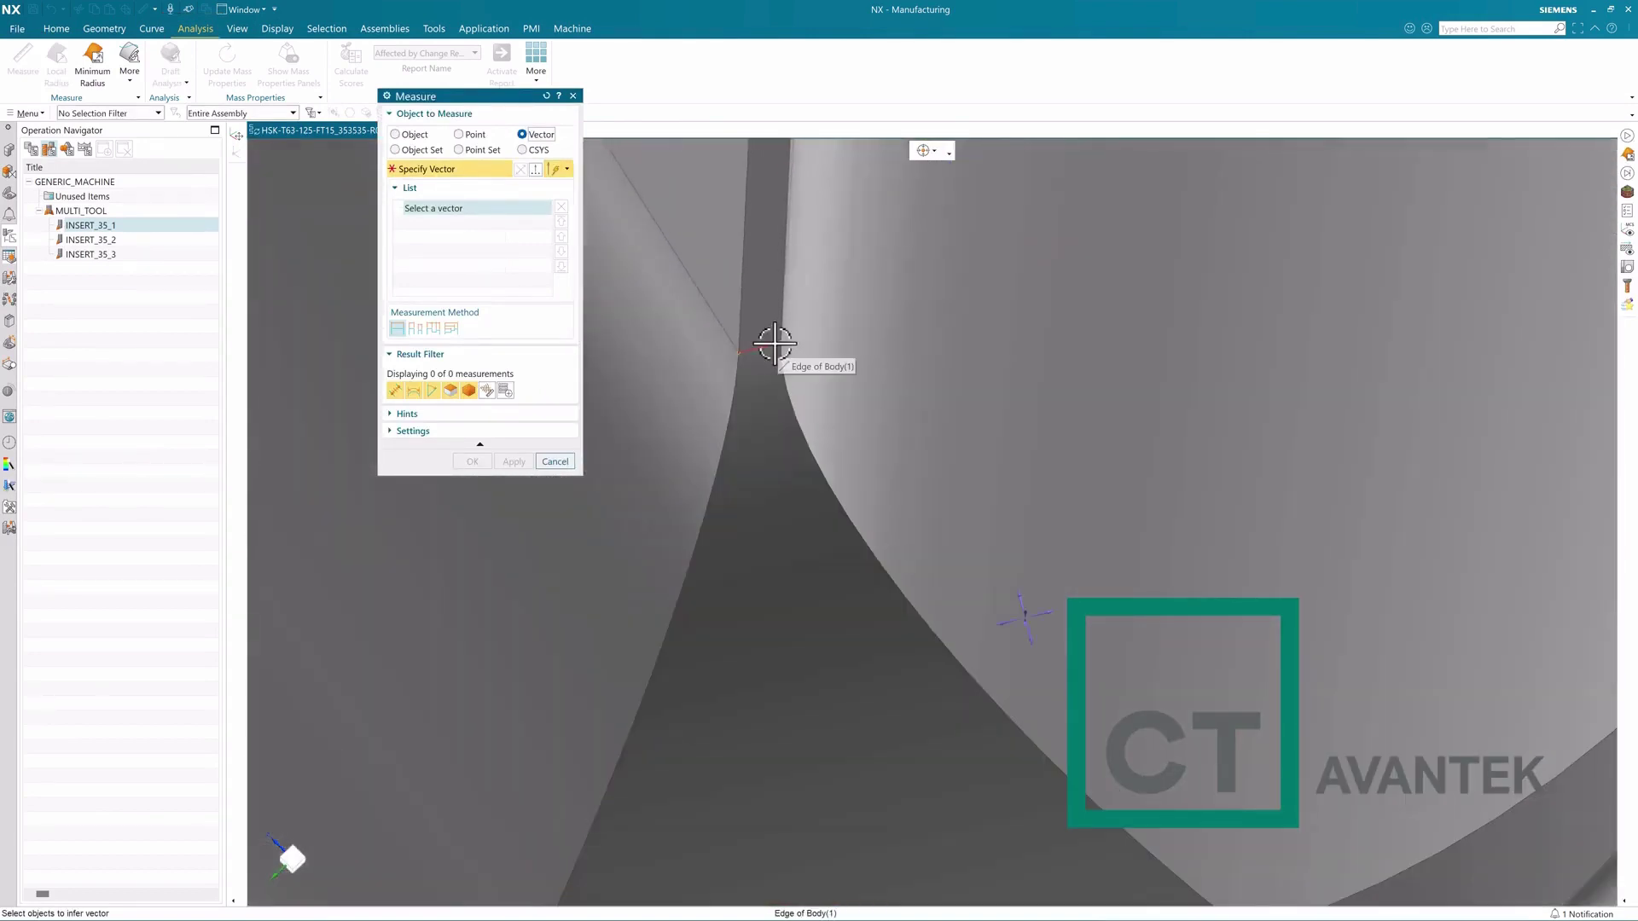
left_click(774, 346)
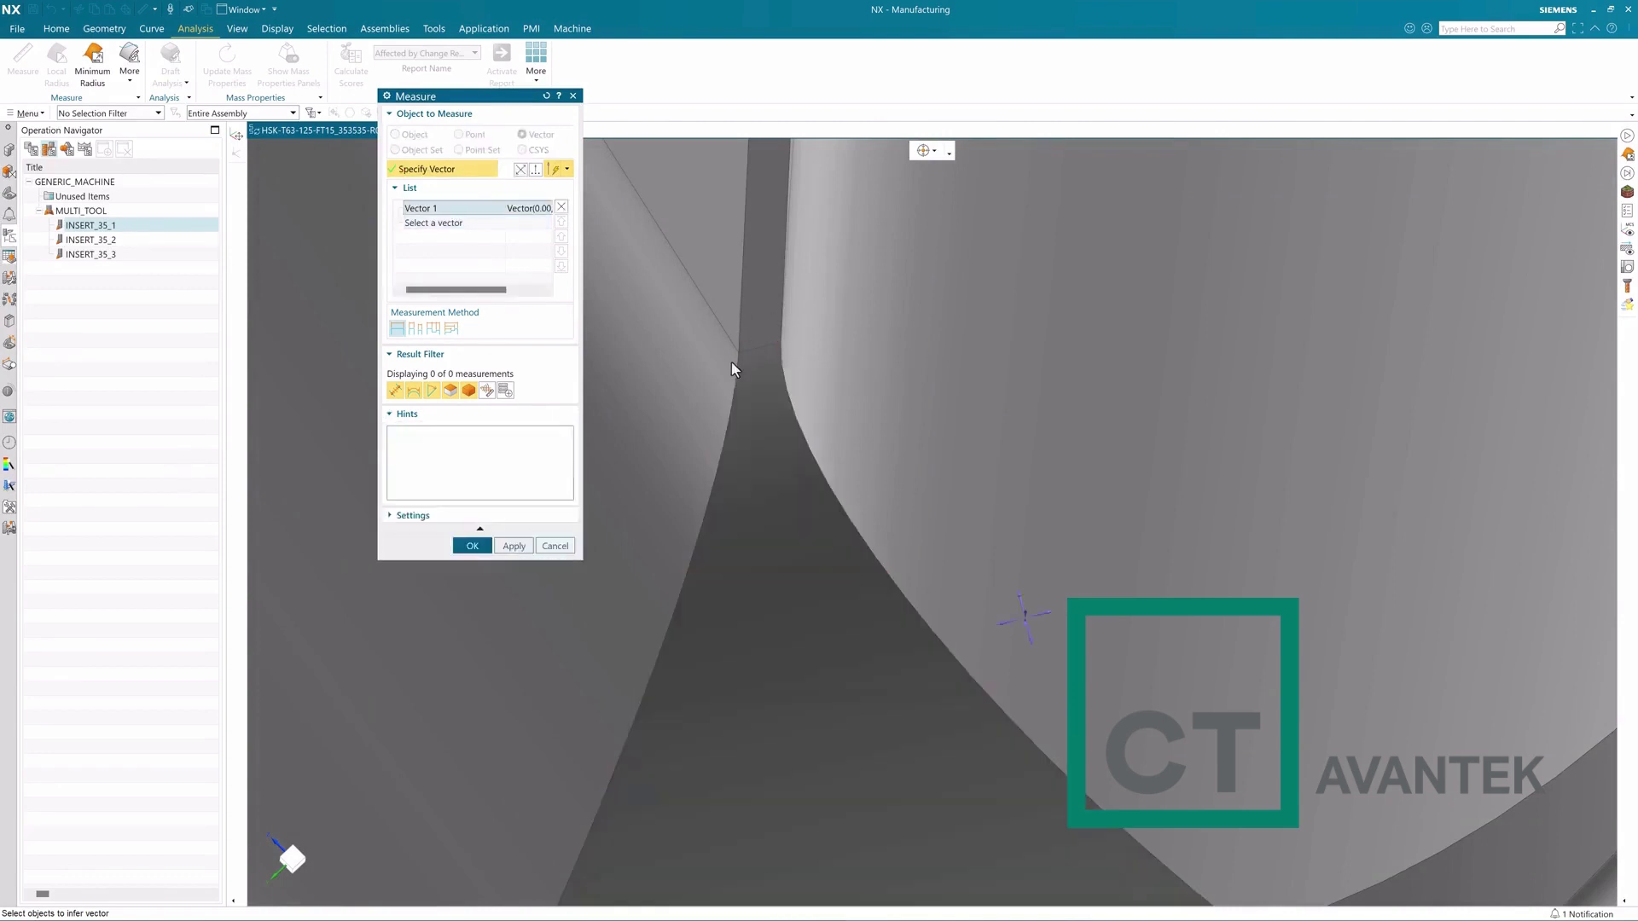
scroll(793, 494, "up", 6)
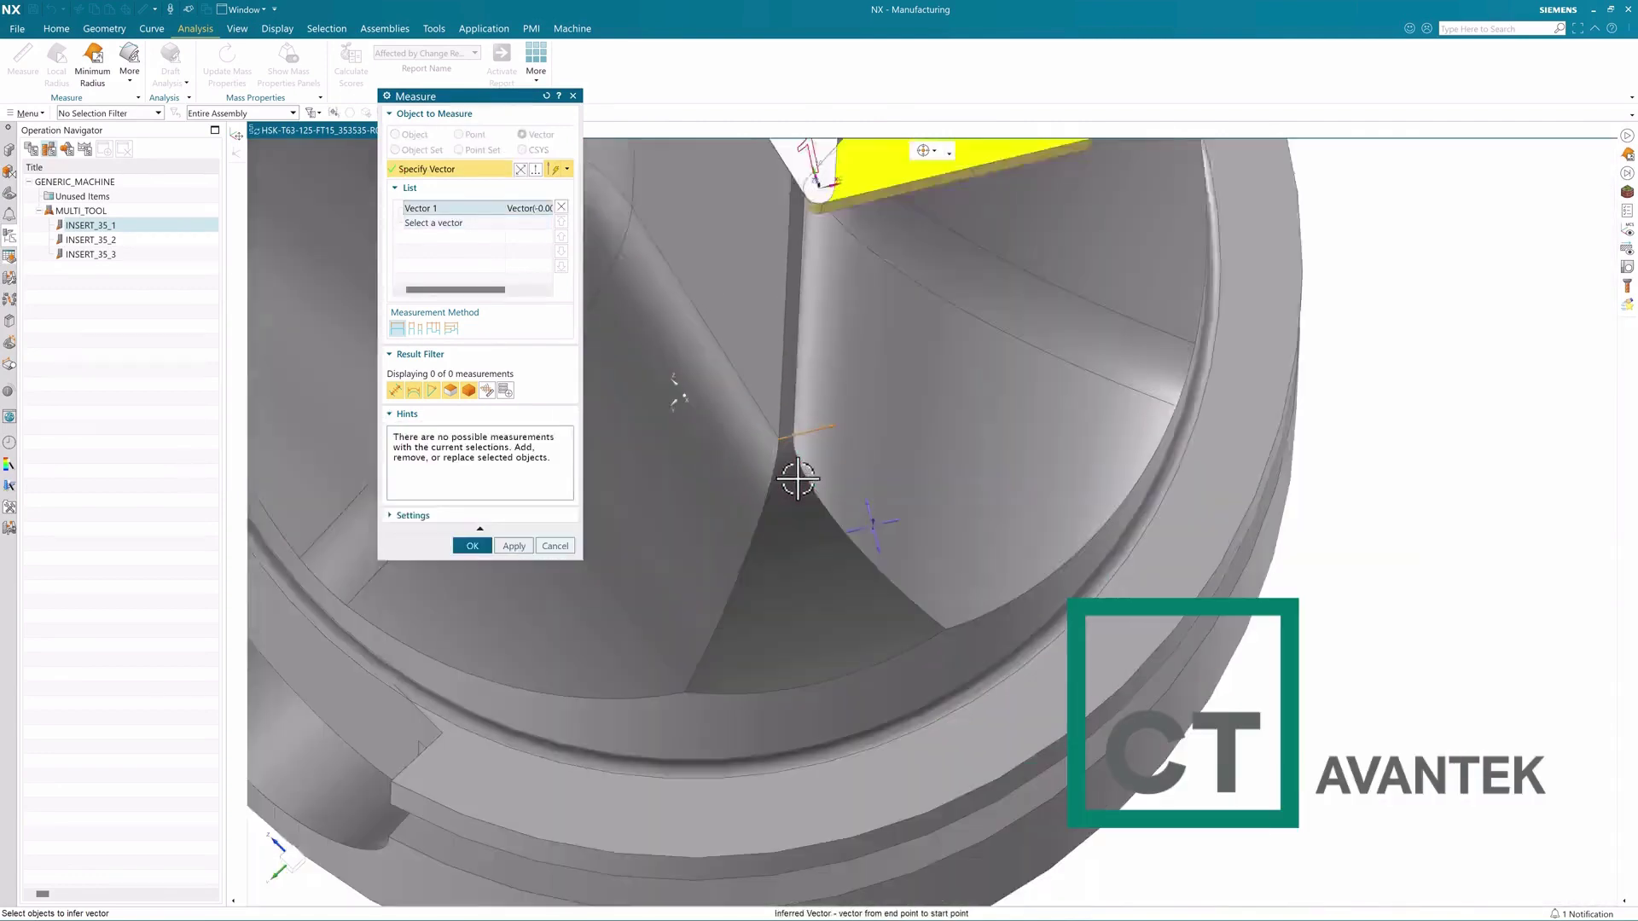
middle_click_drag(1038, 597, 713, 537)
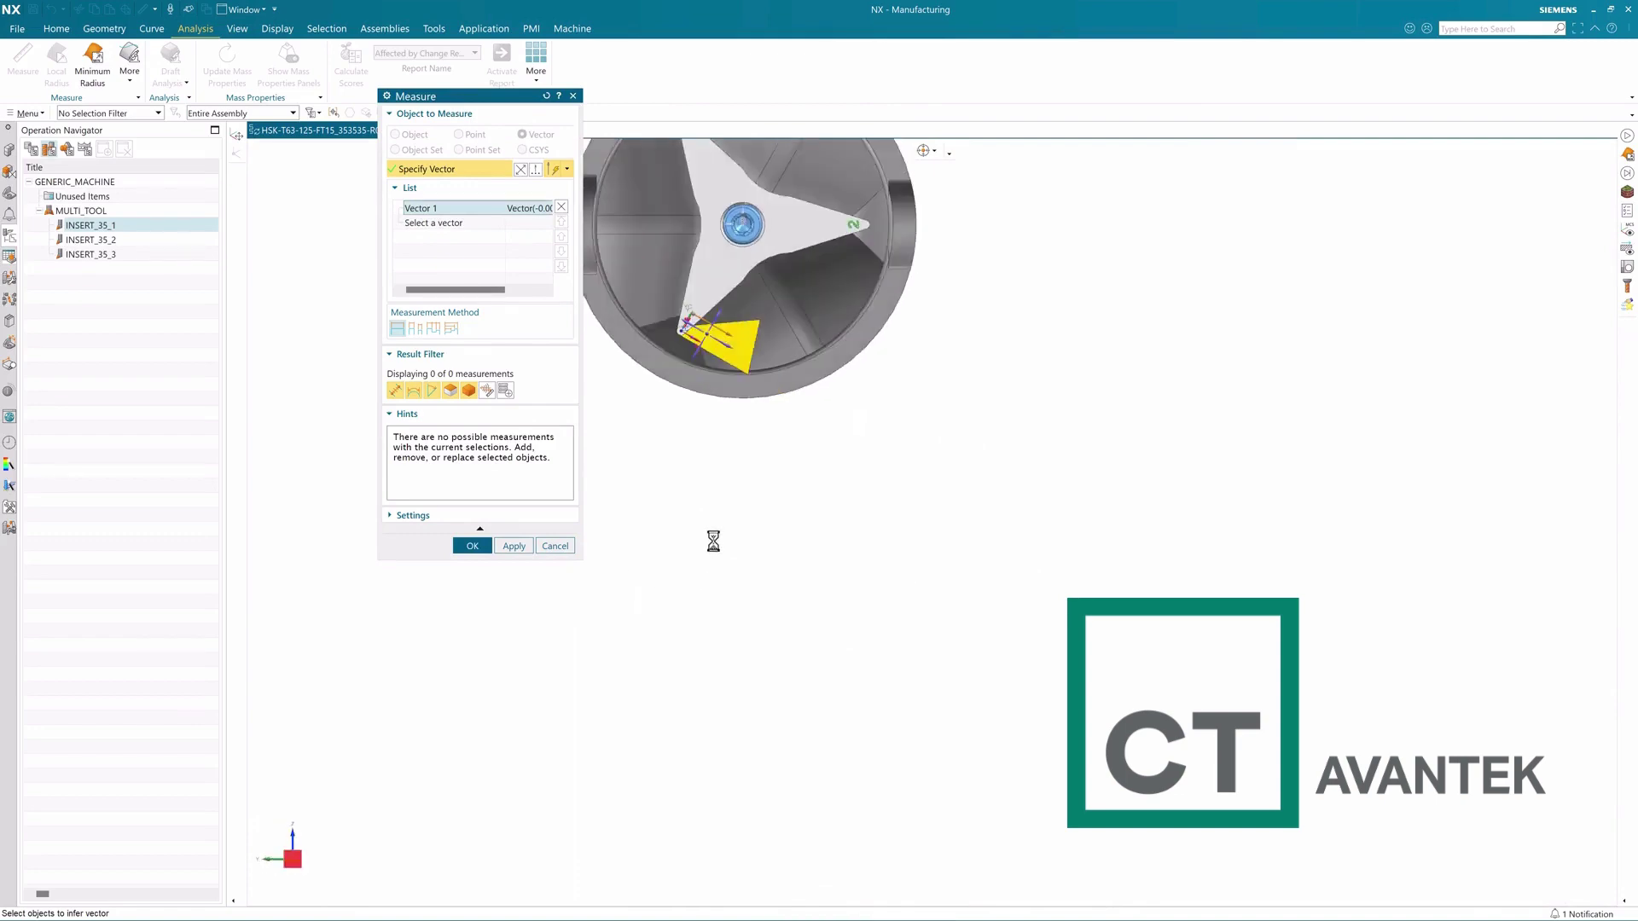
scroll(811, 358, "down", 5)
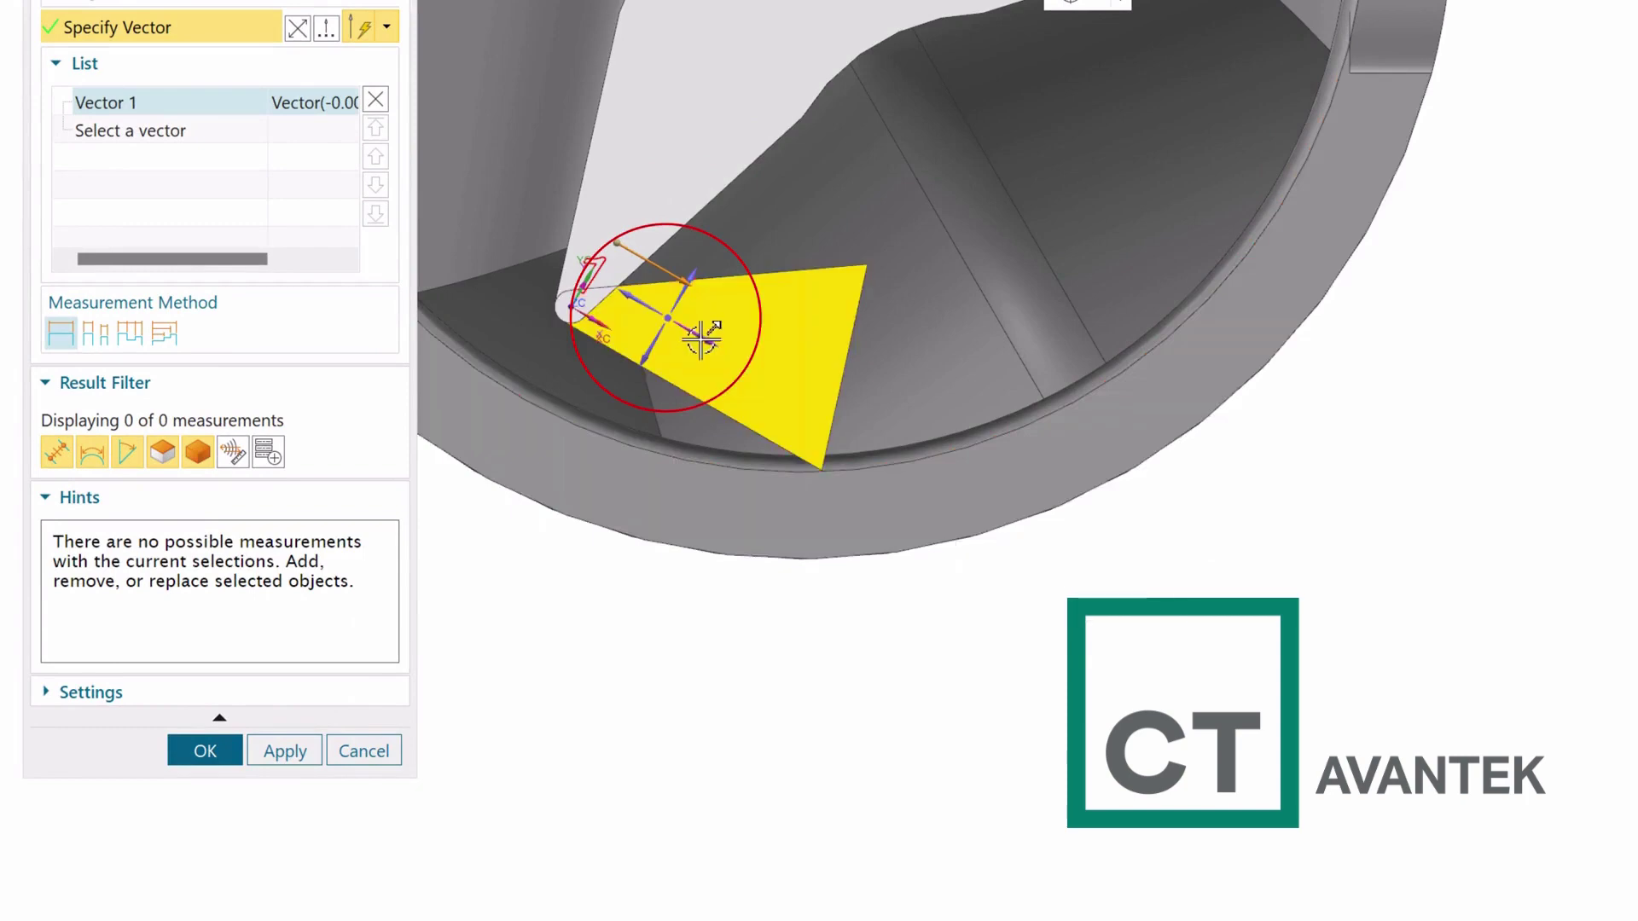
left_click(154, 139)
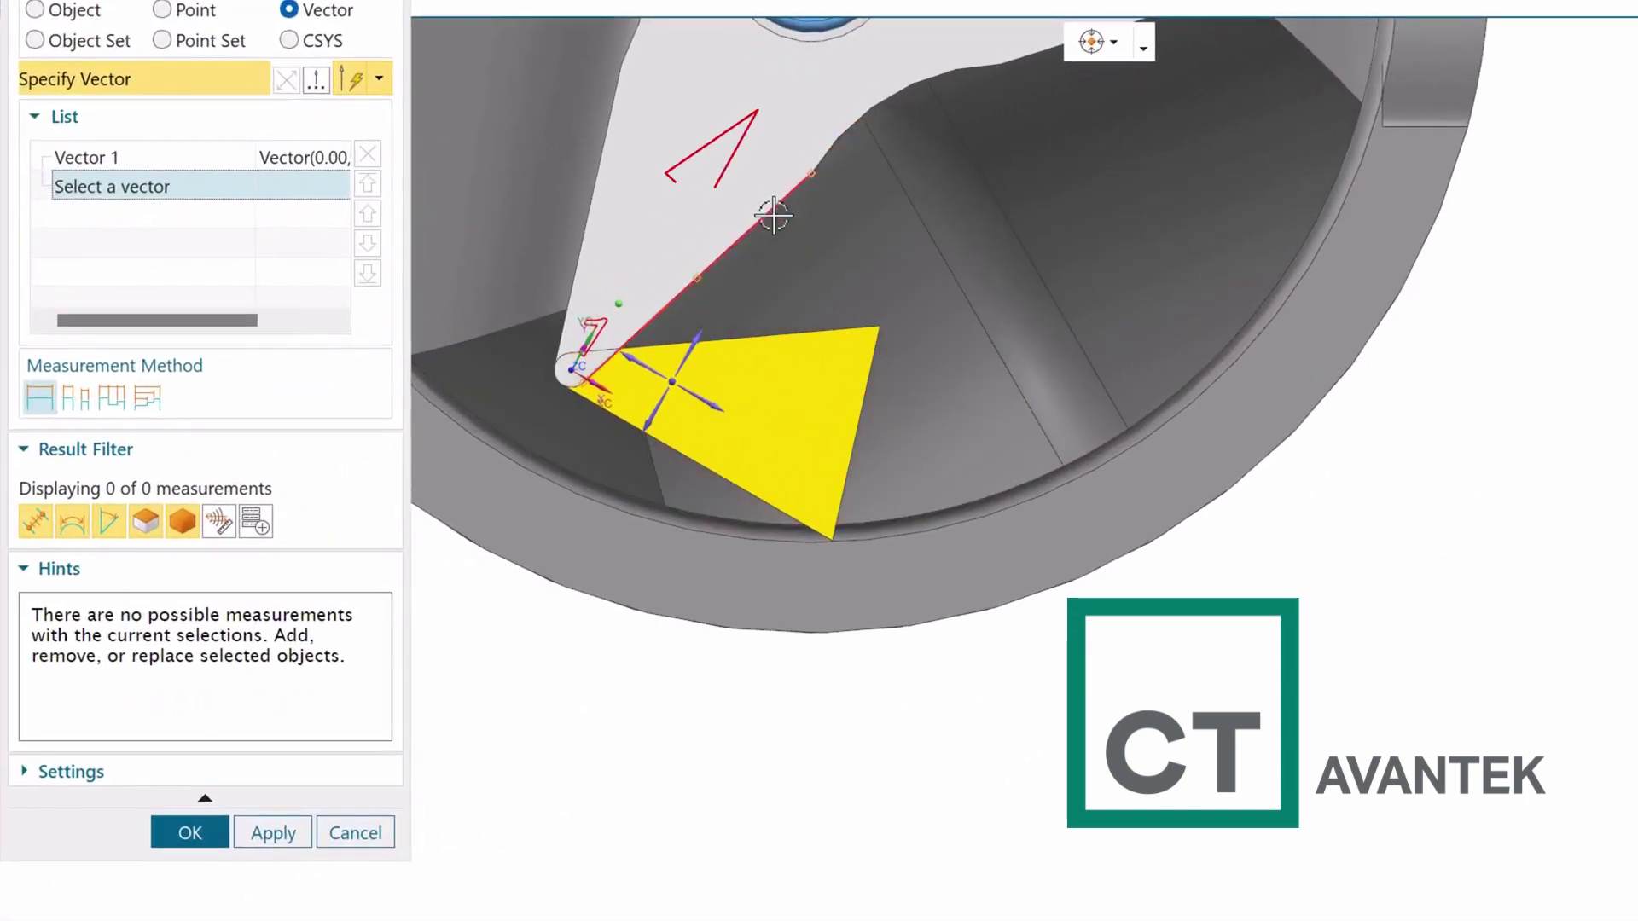
left_click(773, 215)
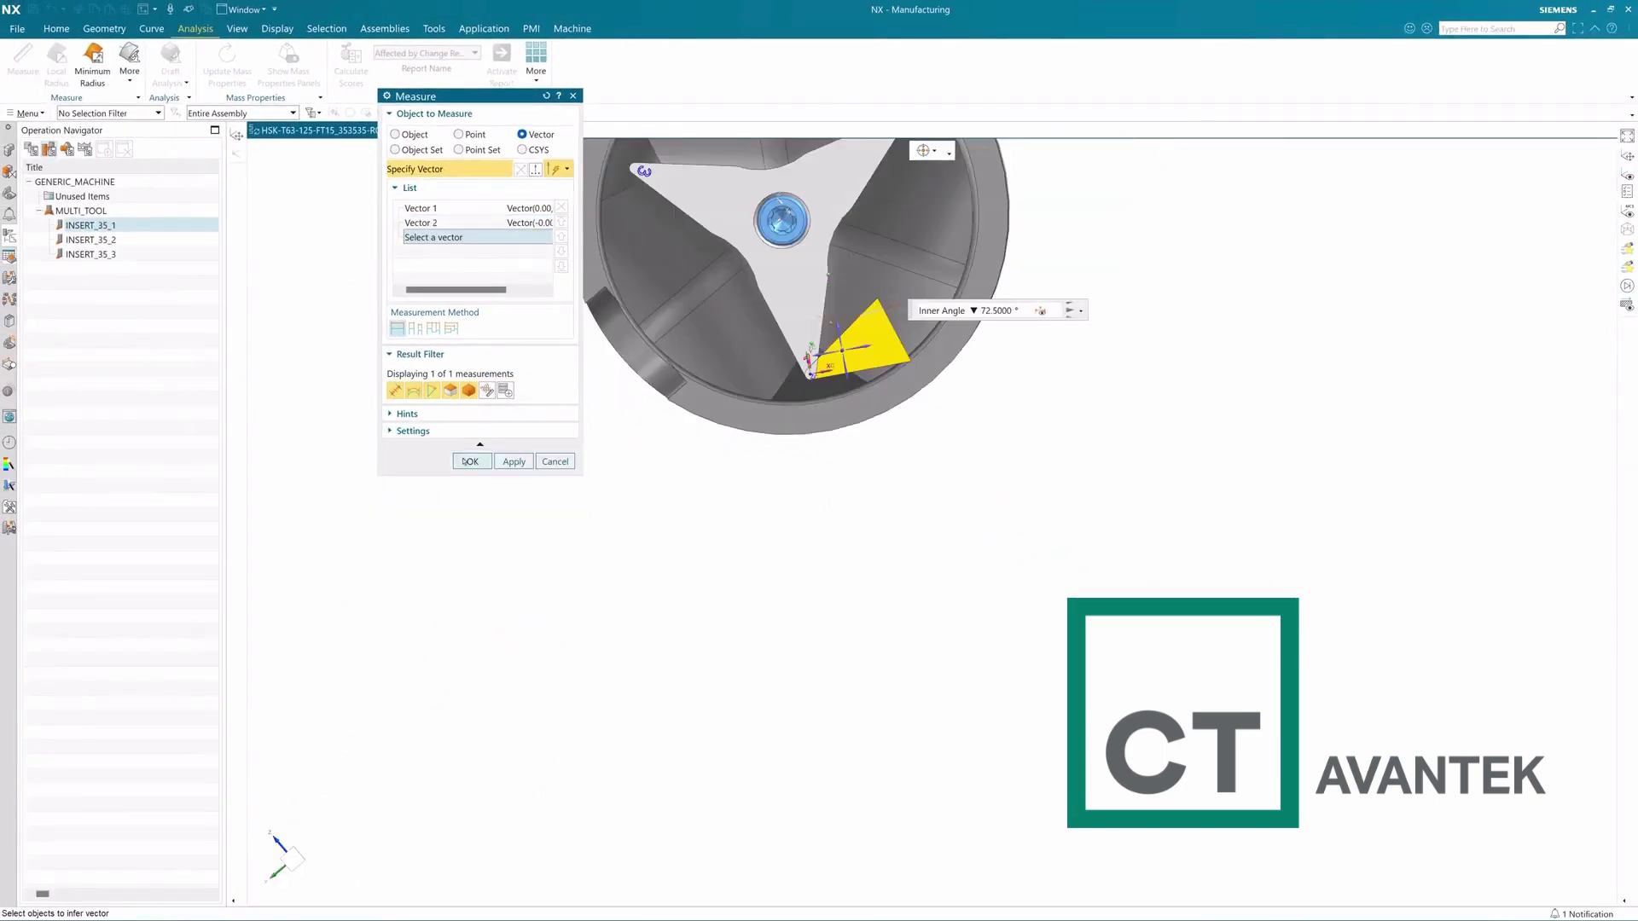
left_click(467, 462)
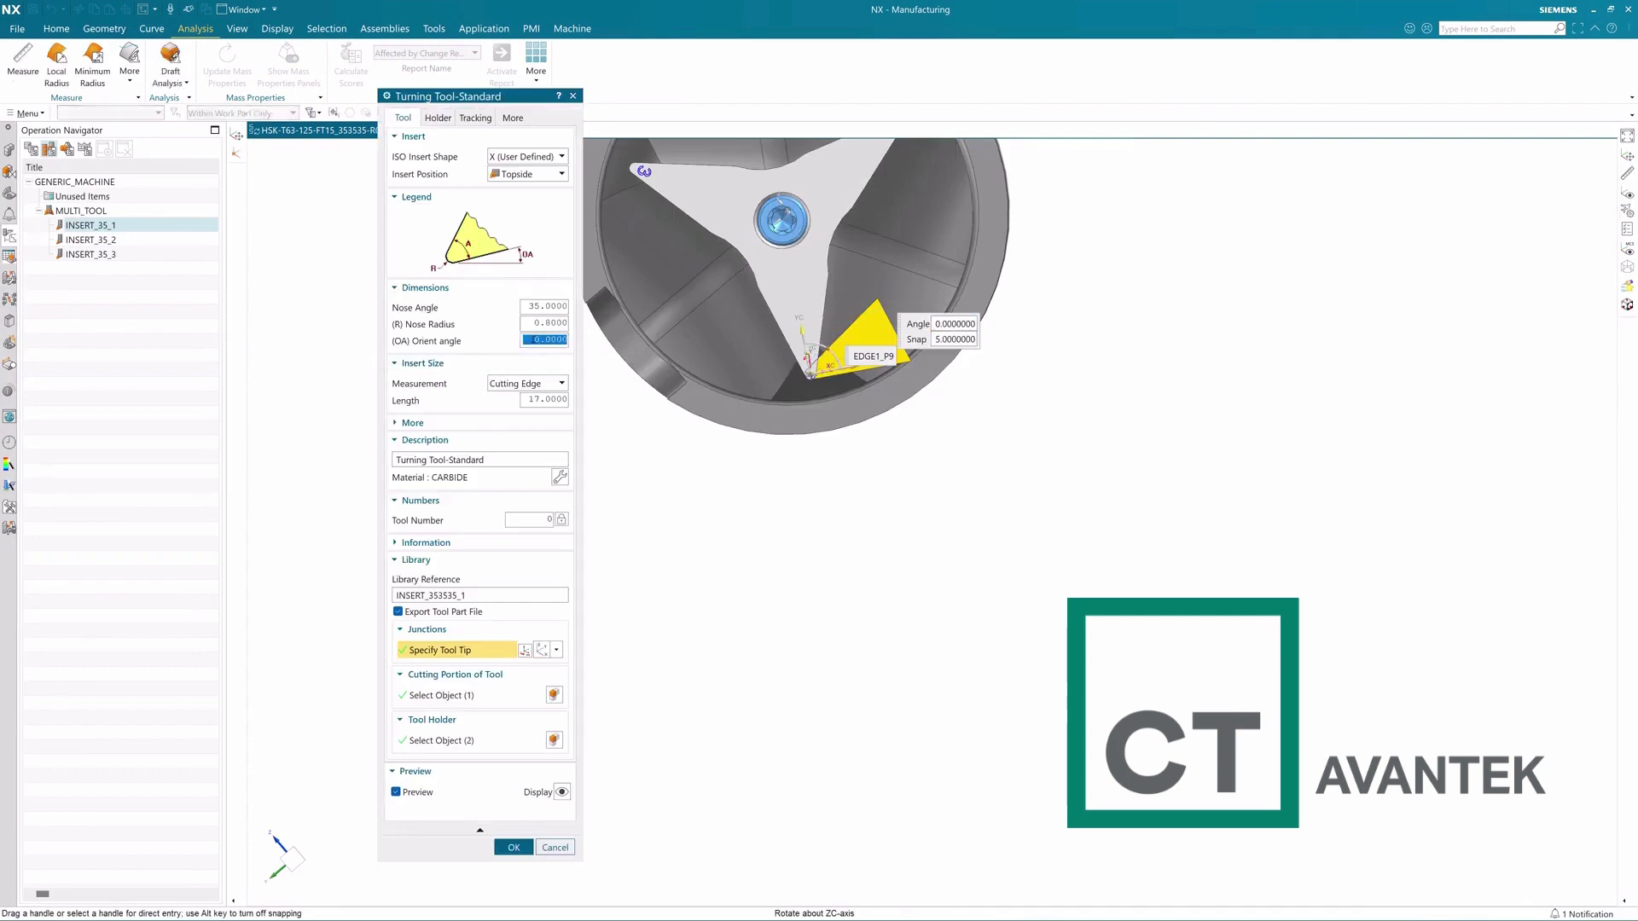
Set the insert's orient angle to 72.5.
type(".5")
key("Return")
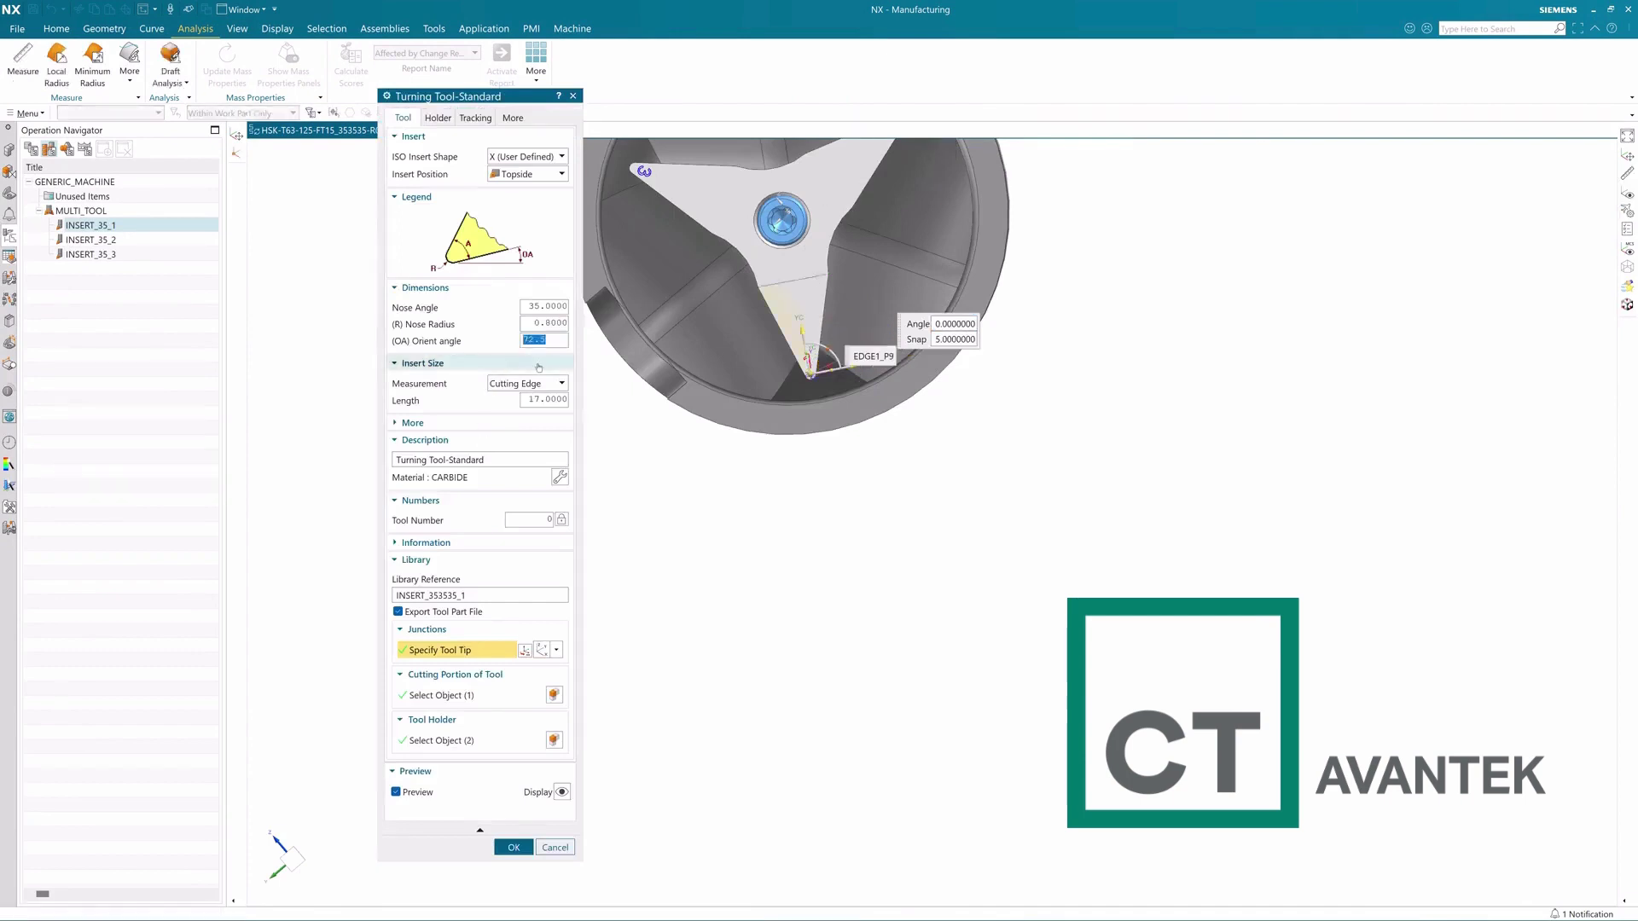
middle_click_drag(789, 443, 583, 684)
middle_click_drag(695, 513, 703, 621, "shift")
middle_click_drag(703, 621, 670, 627)
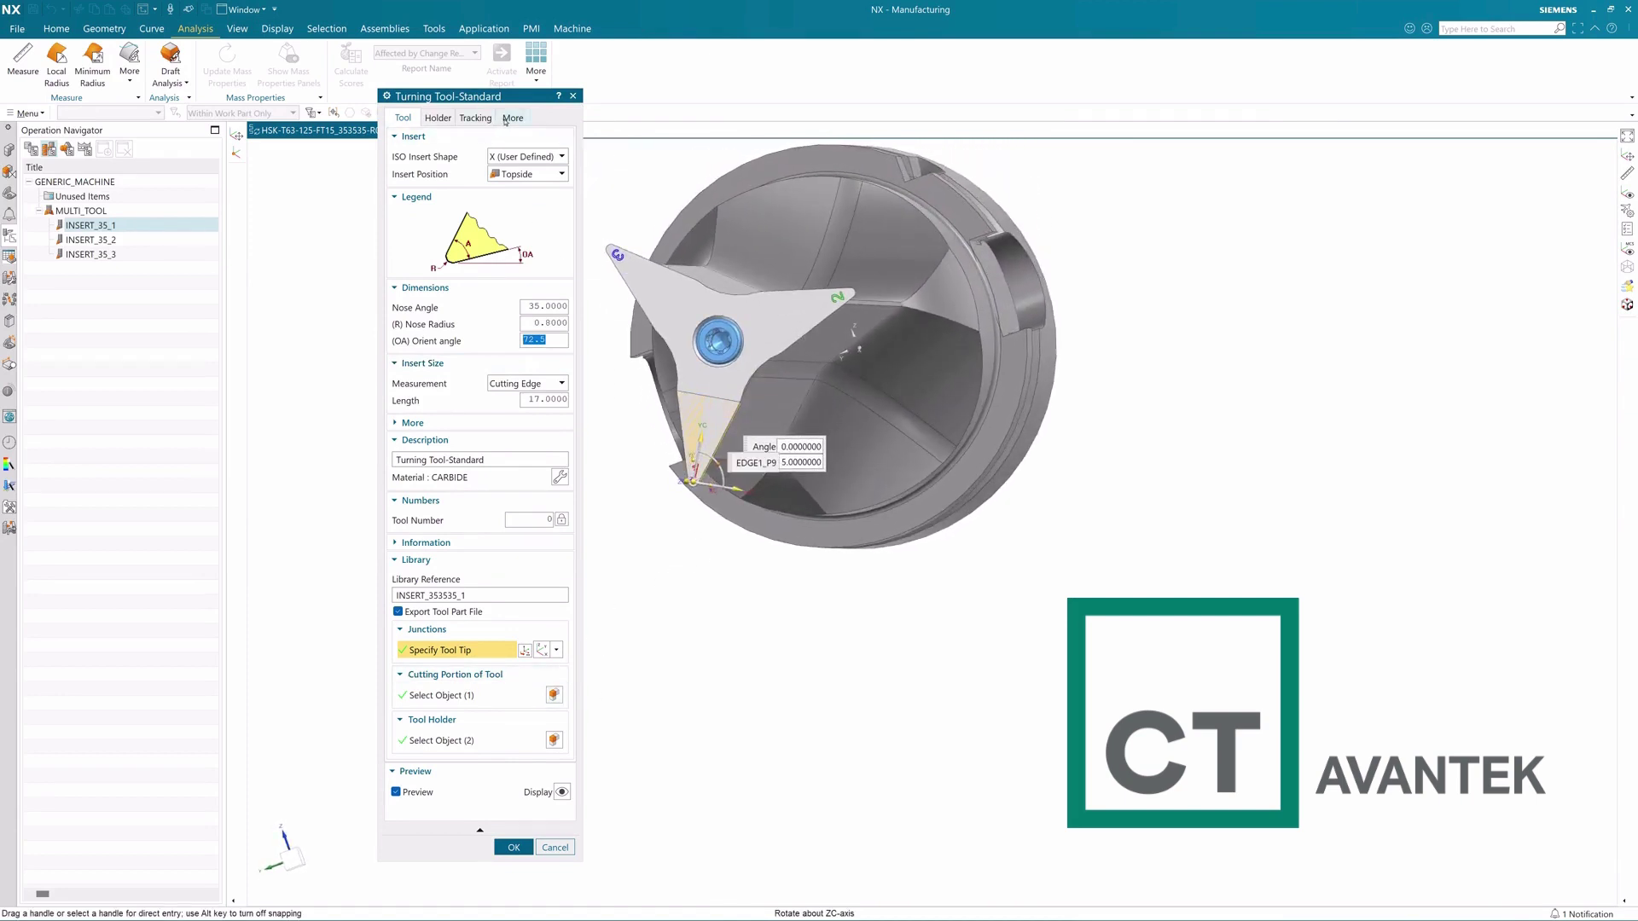
Begin a vector measurement for the index notch of INSERT_35_1, using the slot in the holder flange as the first vector.
left_click(510, 119)
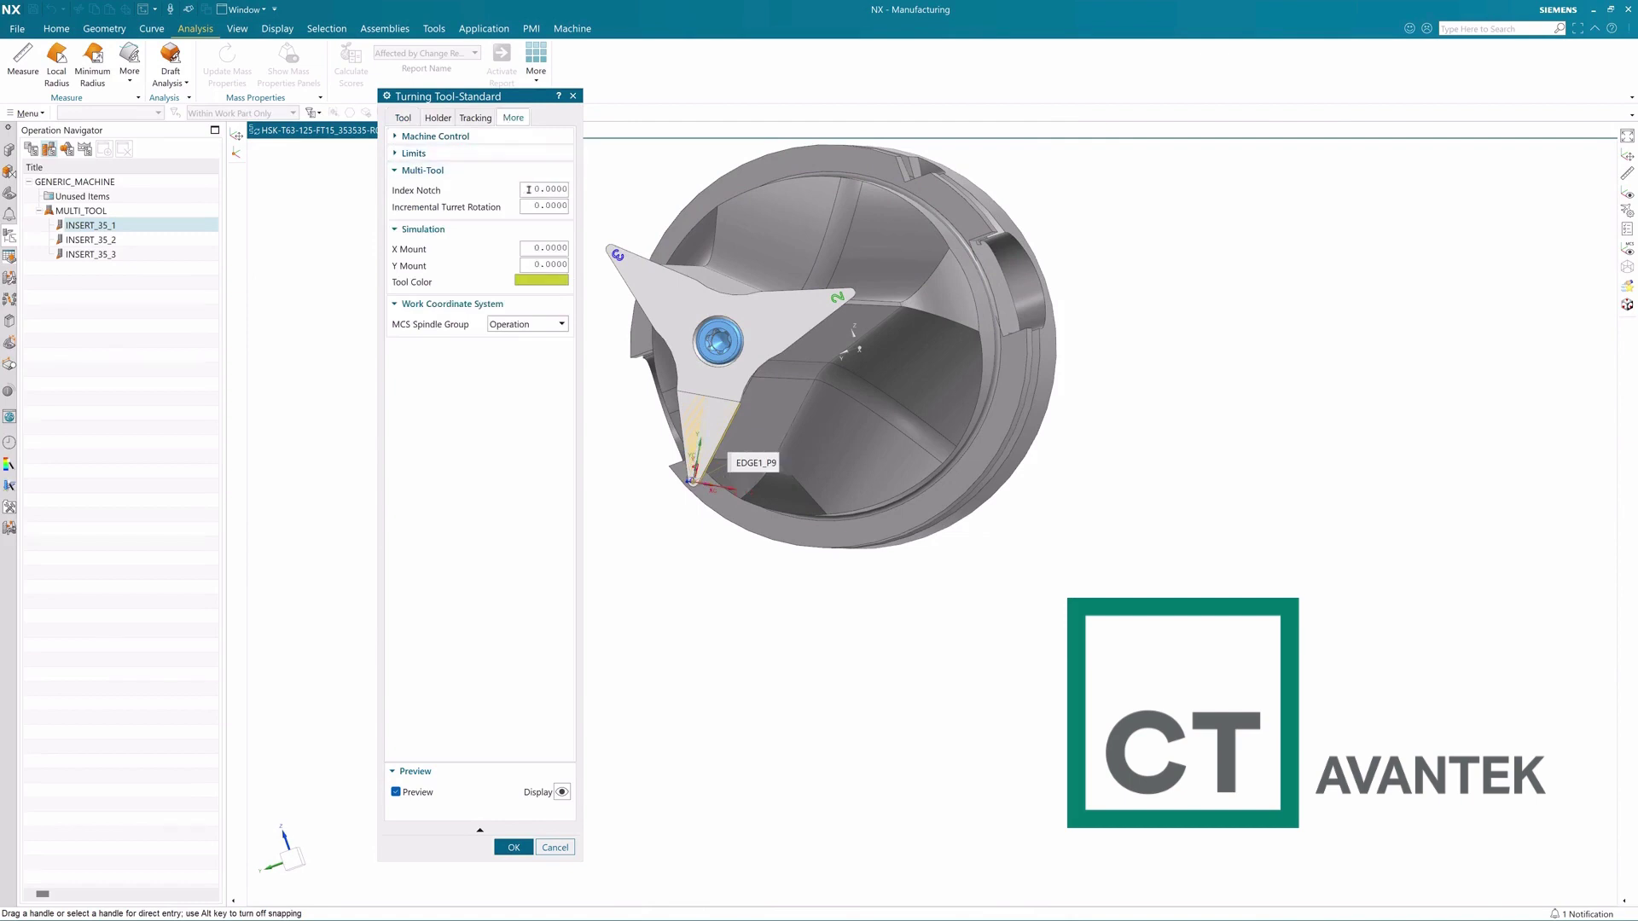
left_click(26, 64)
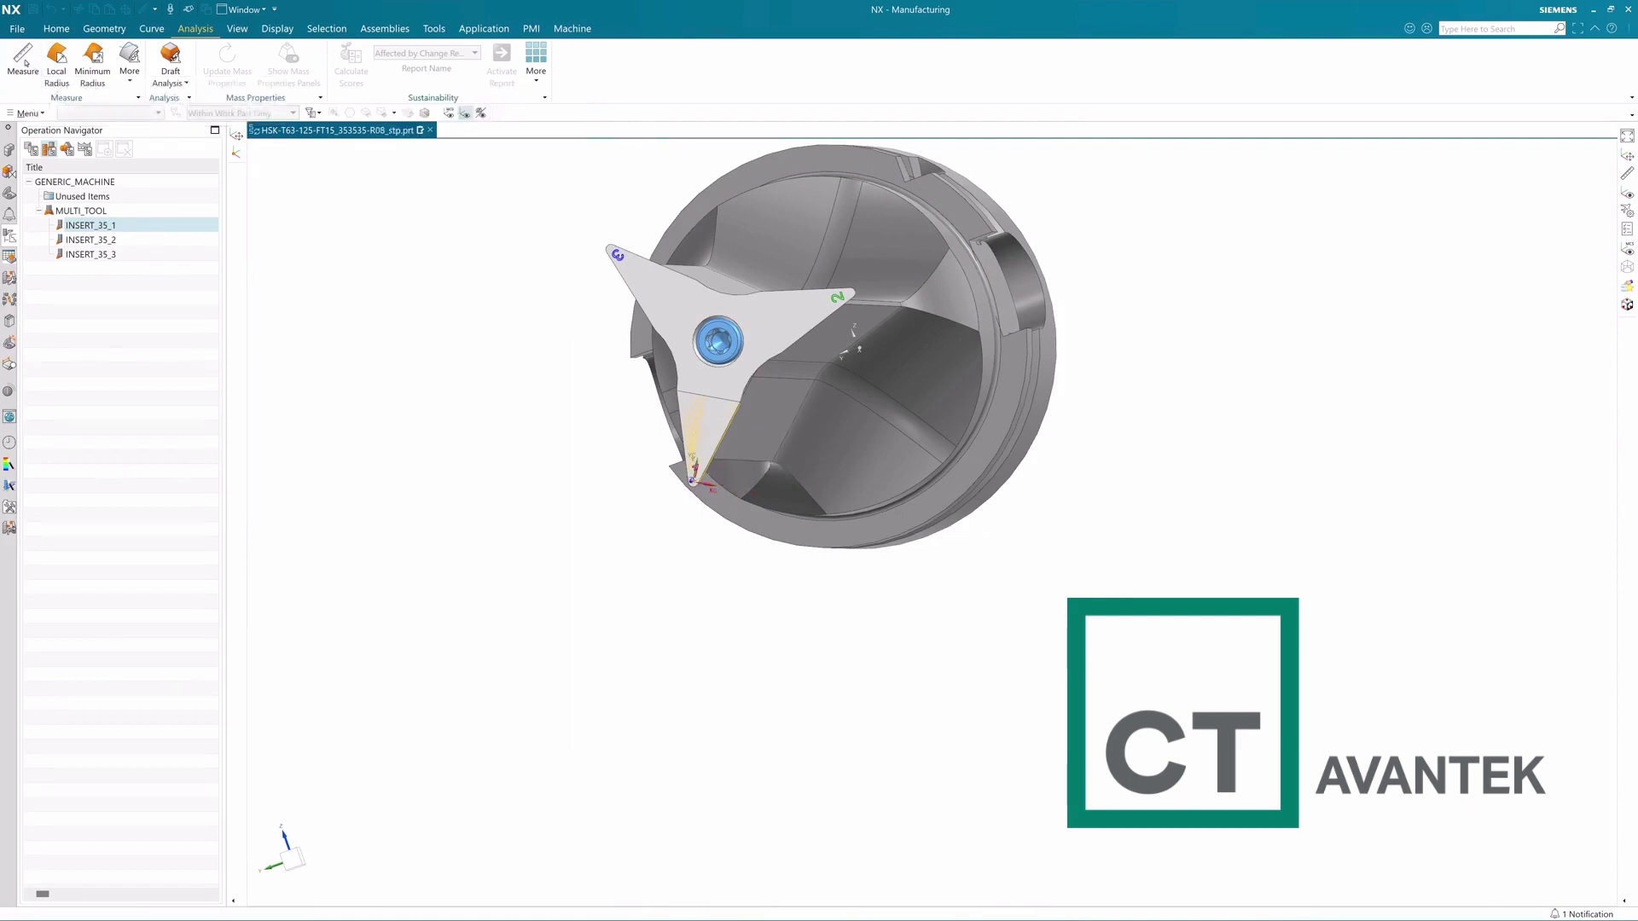
scroll(976, 486, "down", 3)
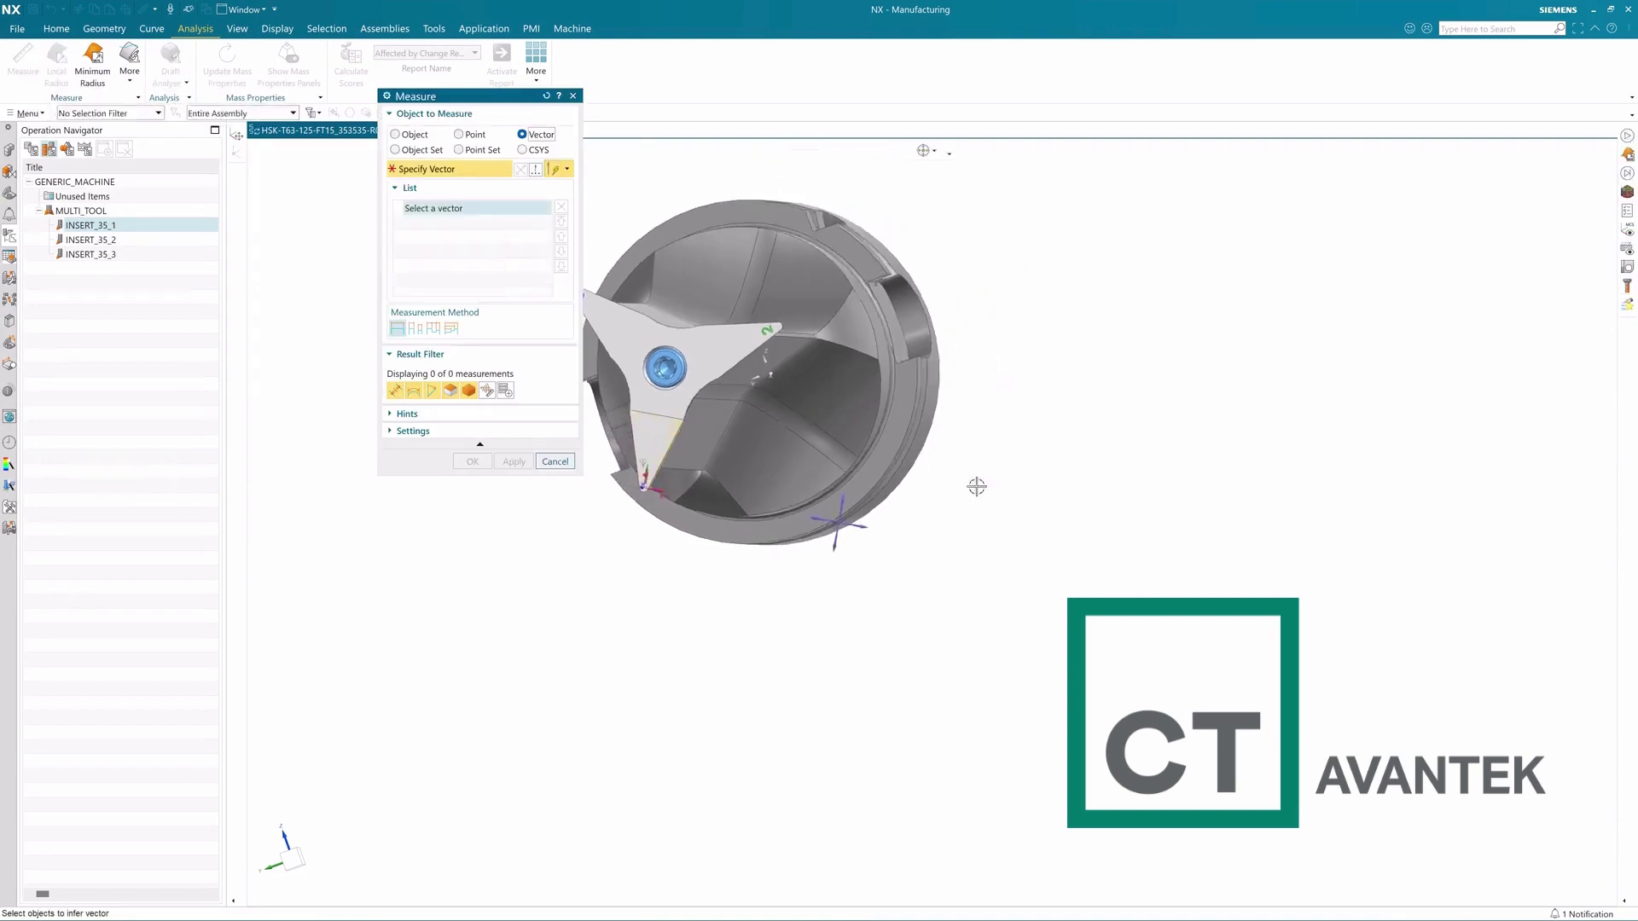
middle_click_drag(967, 481, 472, 843)
left_click(295, 861)
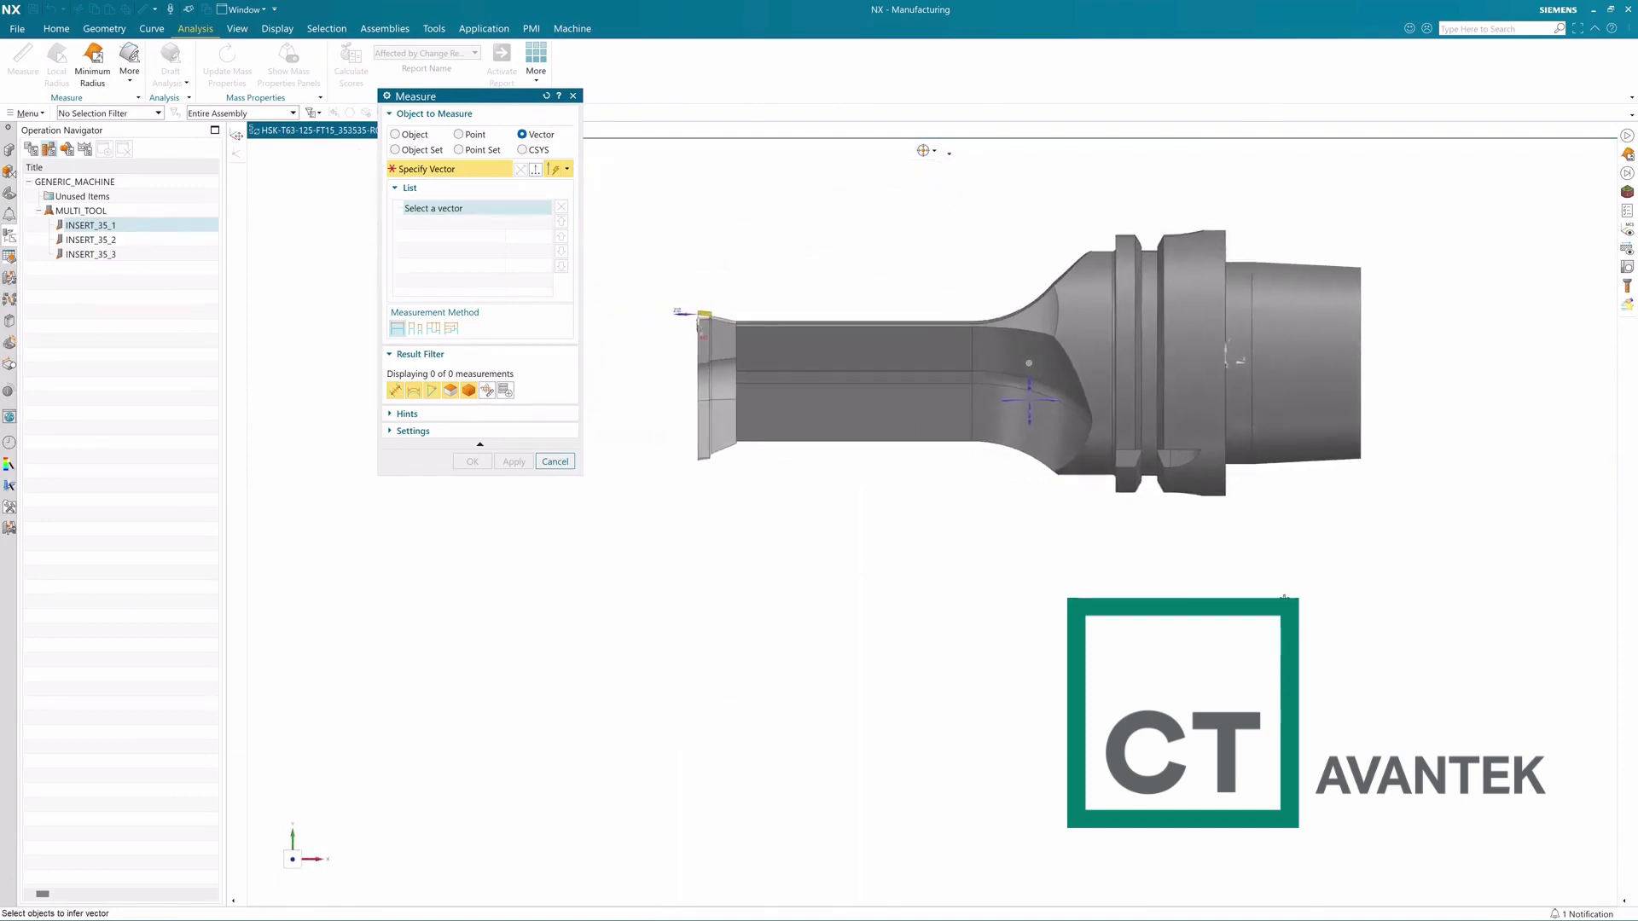
middle_click_drag(1261, 555, 1196, 463)
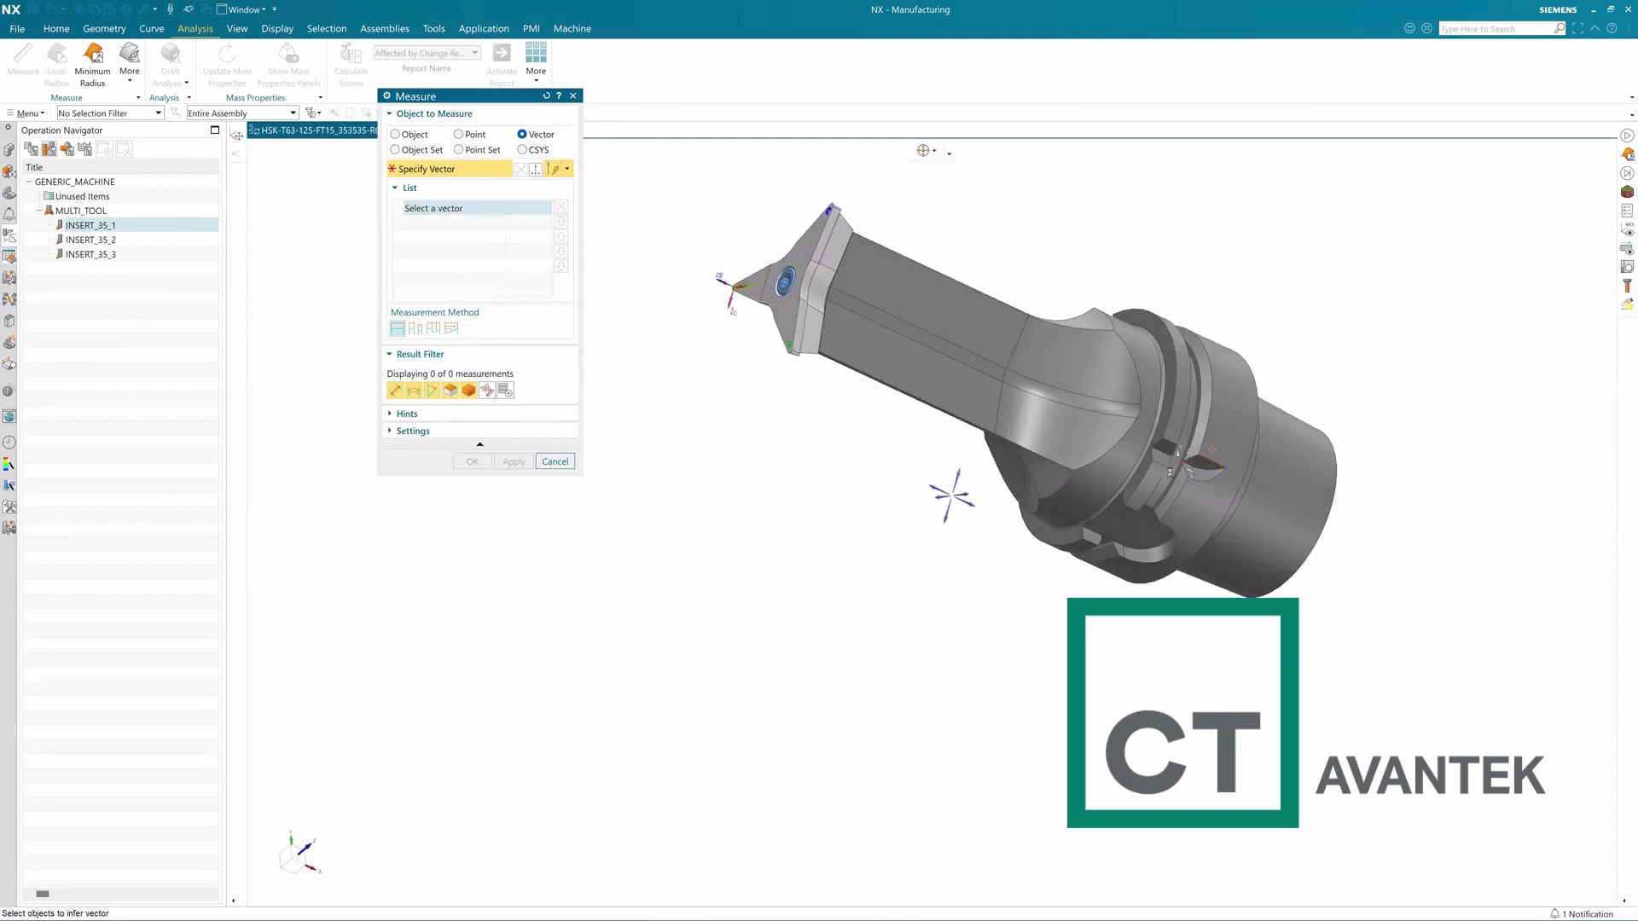
left_click(1203, 462)
middle_click_drag(1099, 643, 1113, 537)
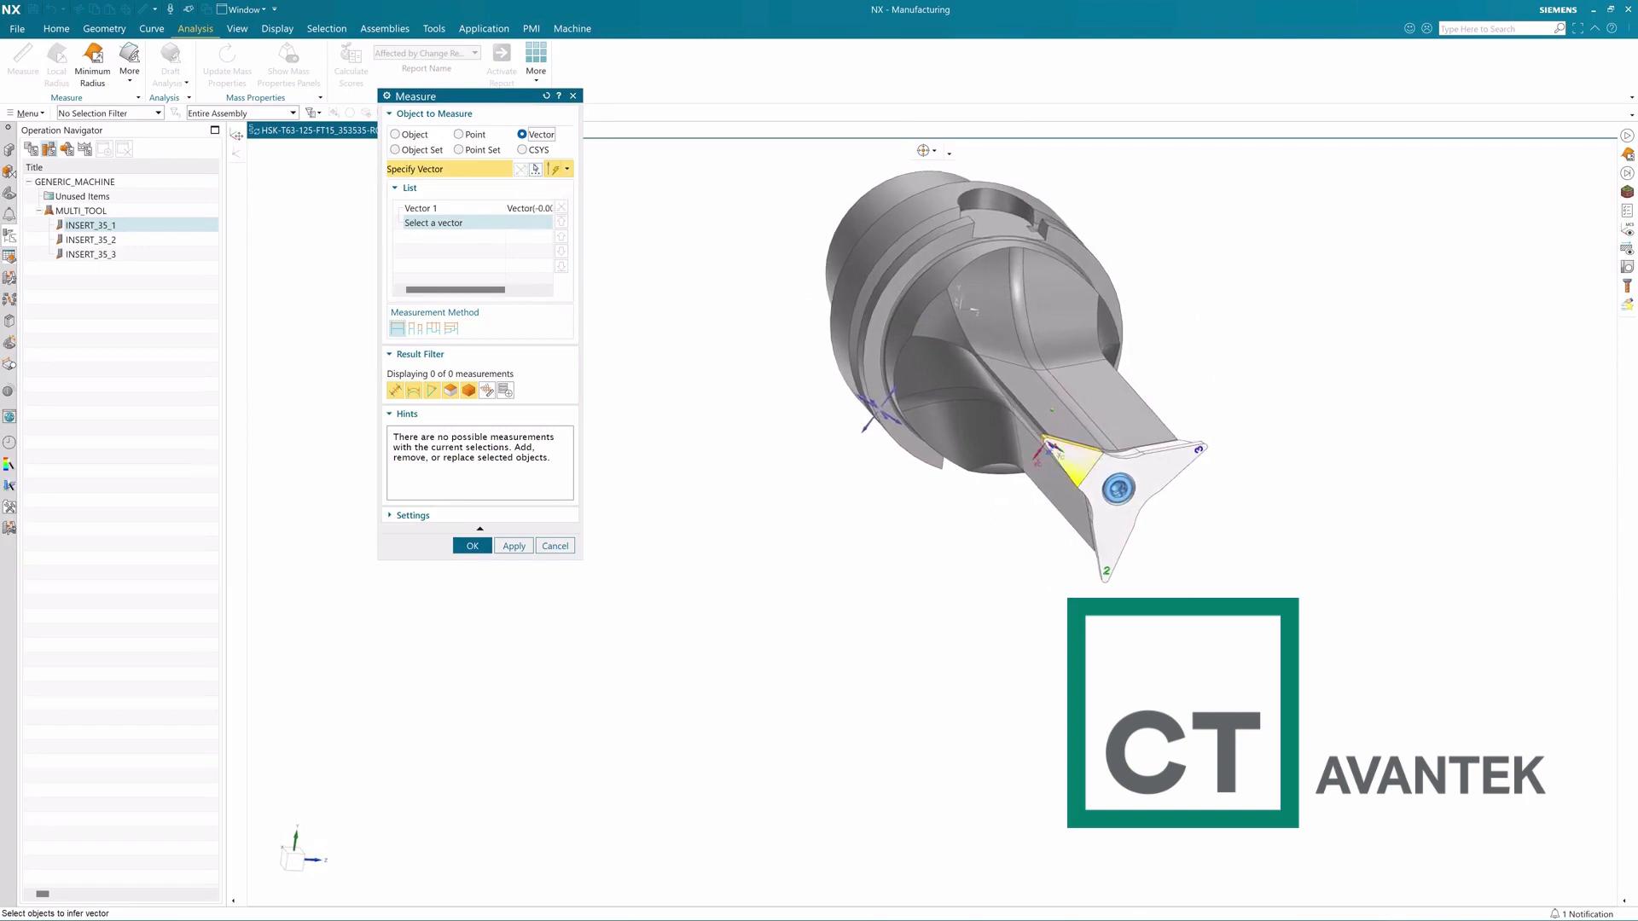
Measure the angle to a second two-point vector running from the clamping screw centre to the arc centre of insert corner 1.
middle_click(493, 216)
left_click(478, 119)
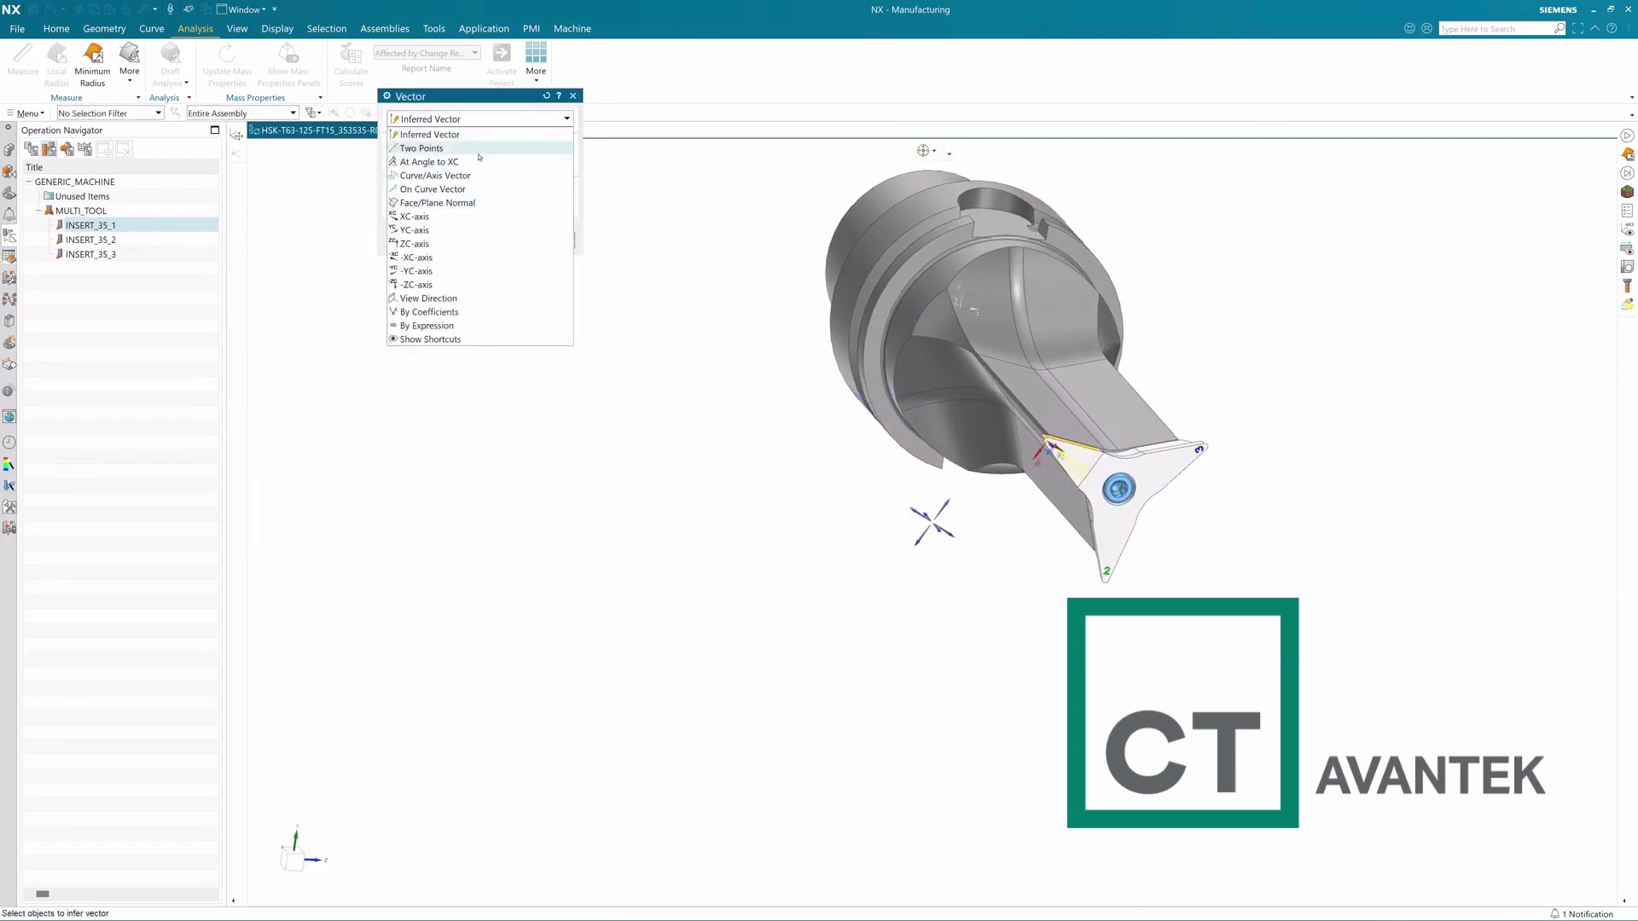
left_click(423, 148)
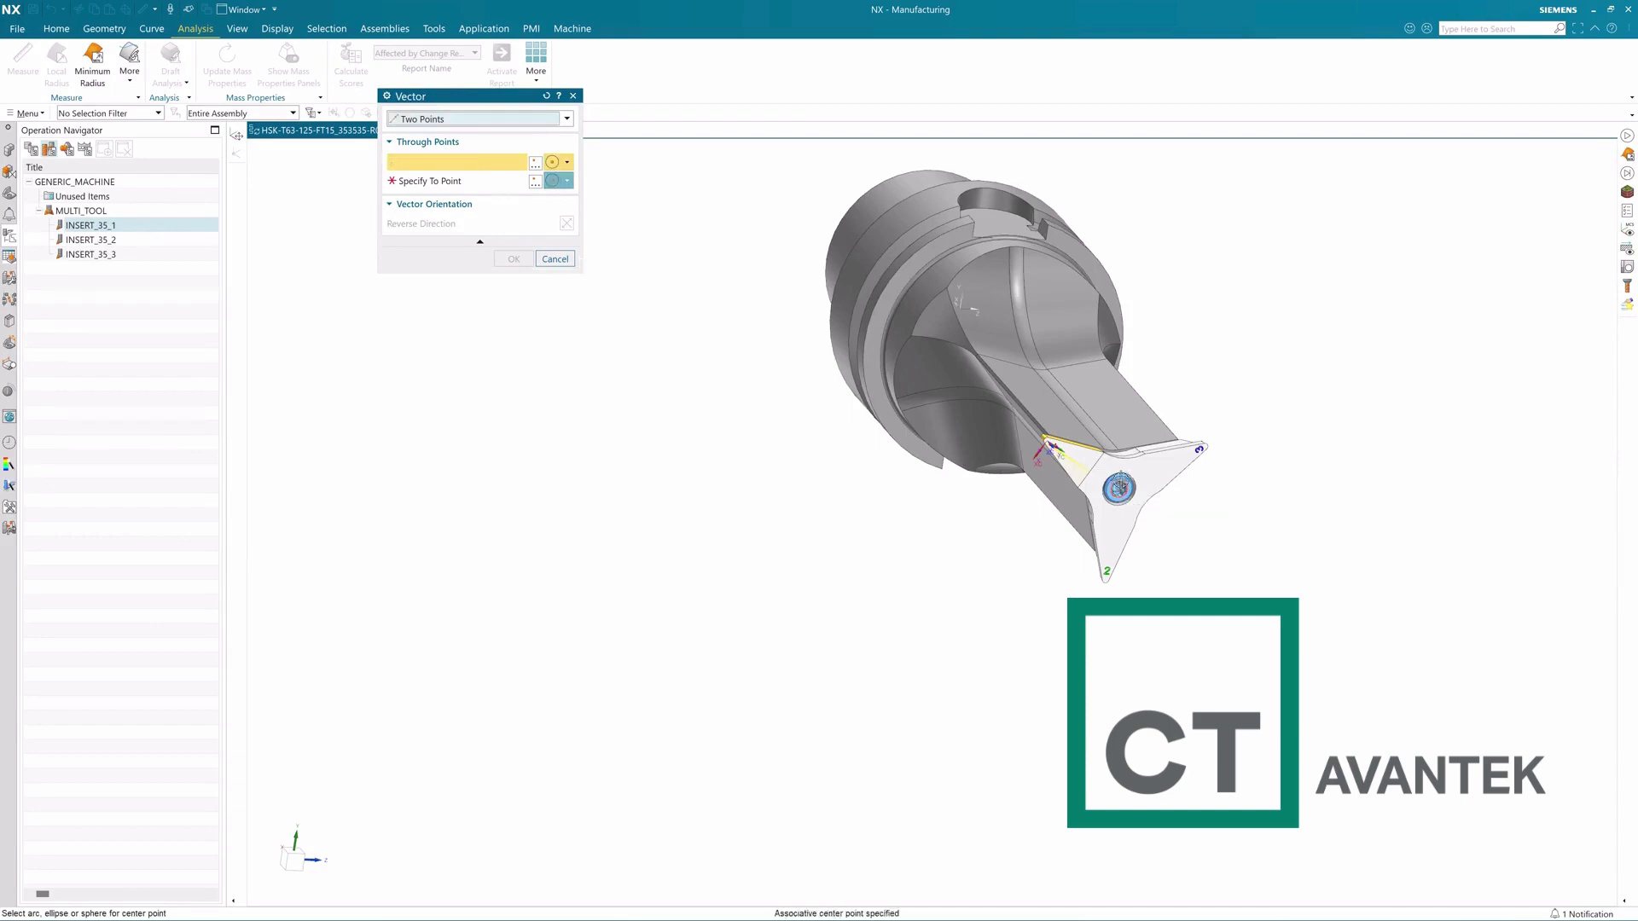
left_click(1118, 488)
scroll(1114, 456, "down", 3)
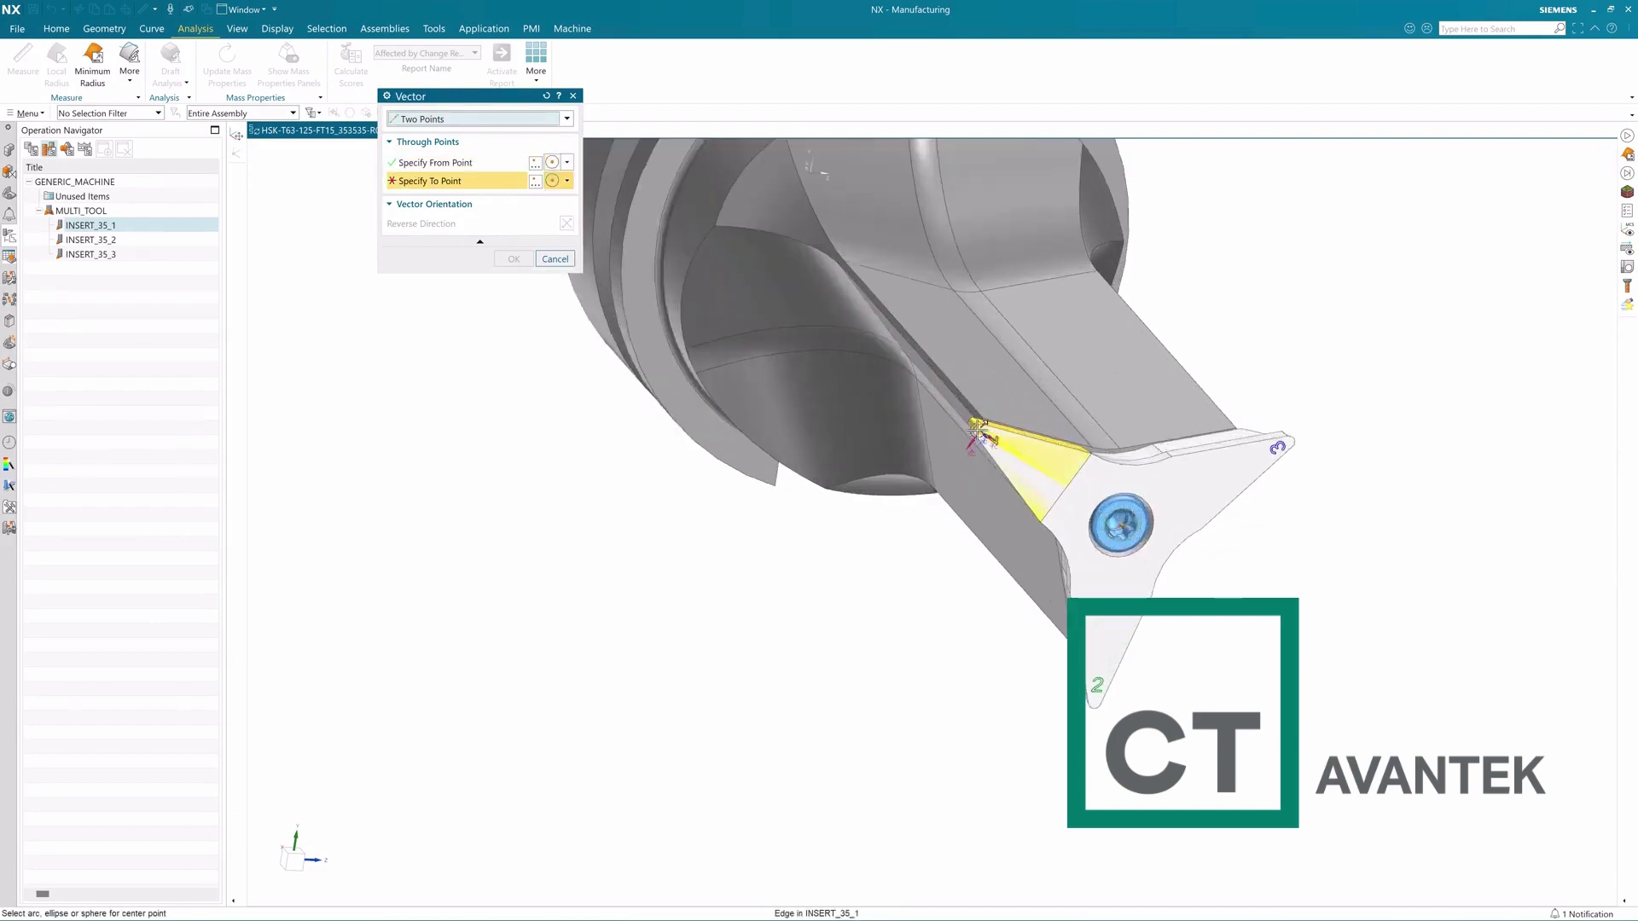
scroll(981, 433, "down", 3)
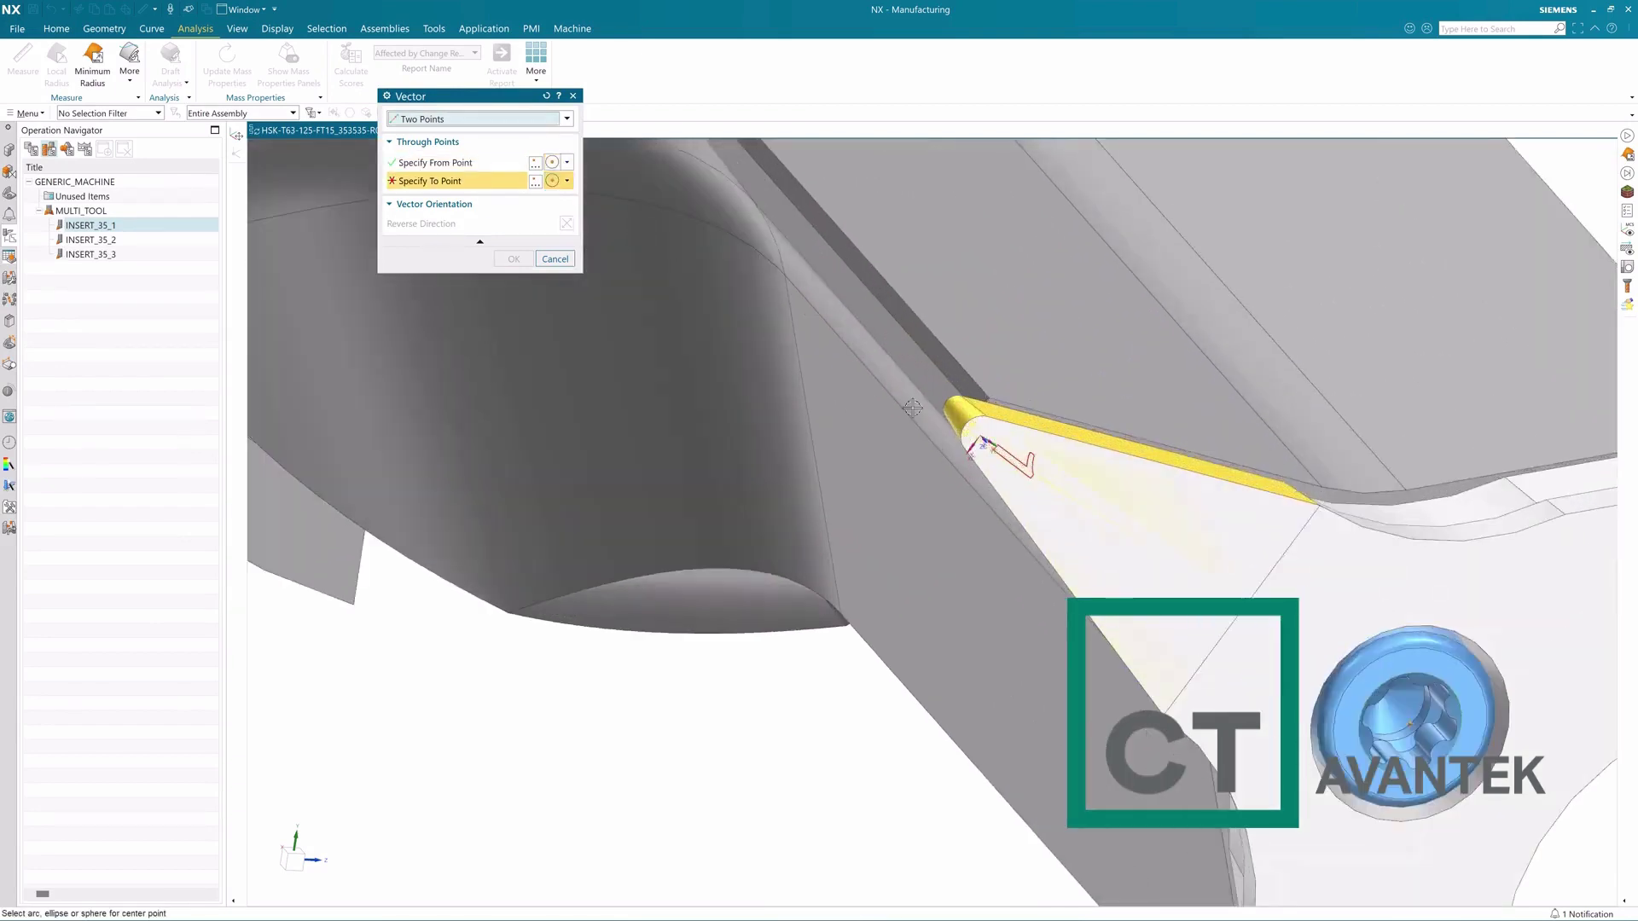
left_click(966, 424)
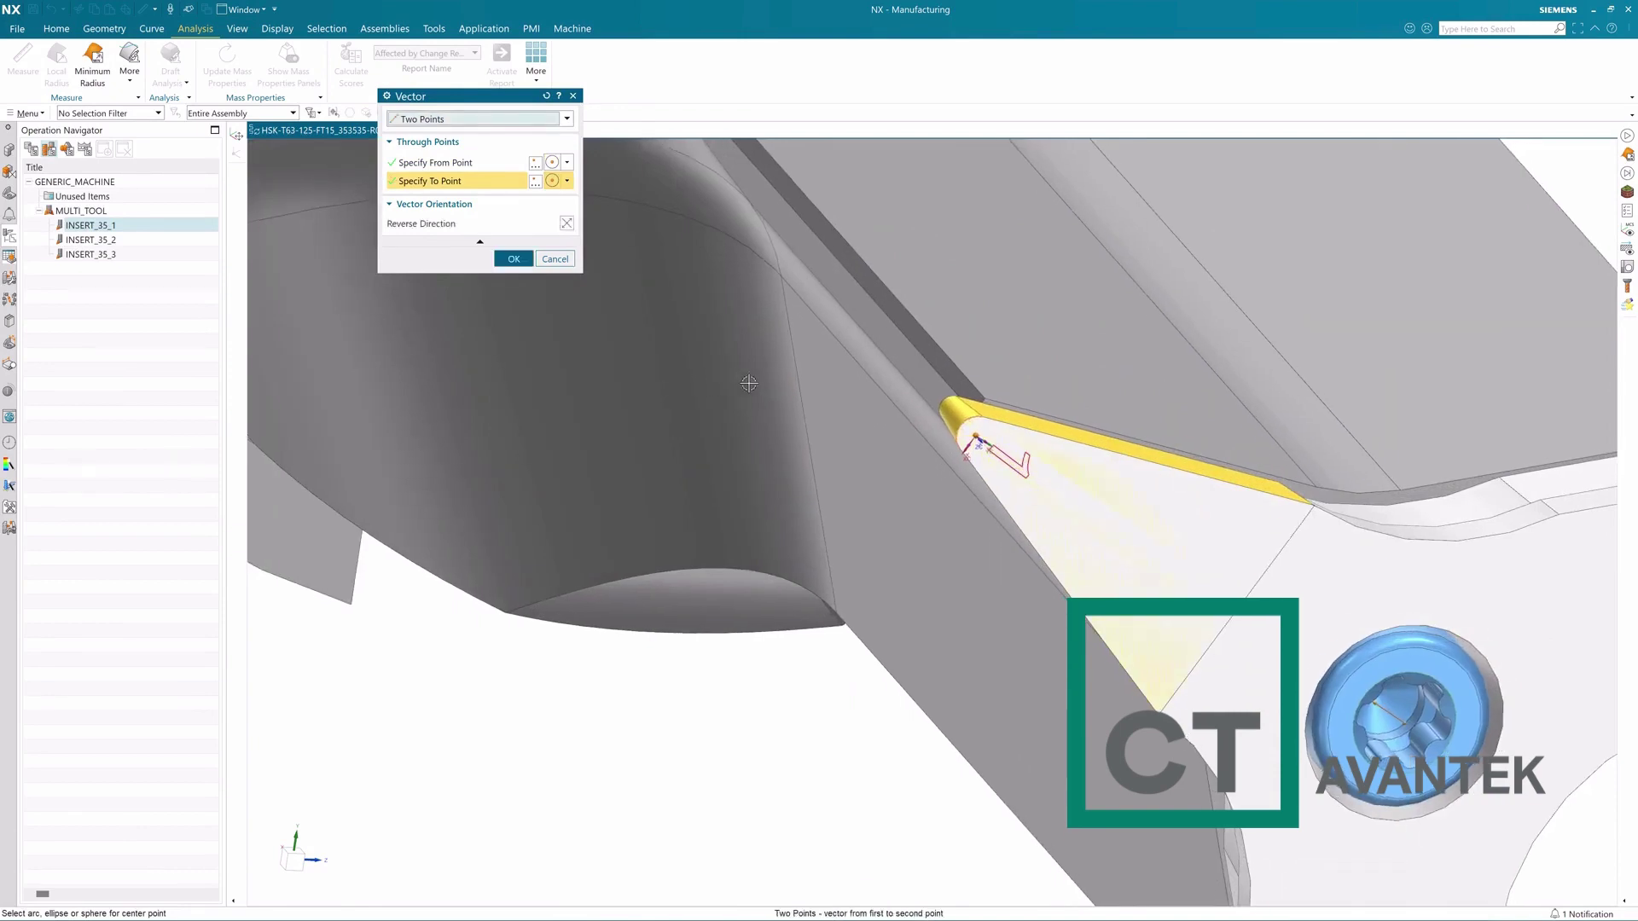
scroll(718, 386, "up", 5)
middle_click_drag(1292, 410, 1178, 413)
left_click(513, 259)
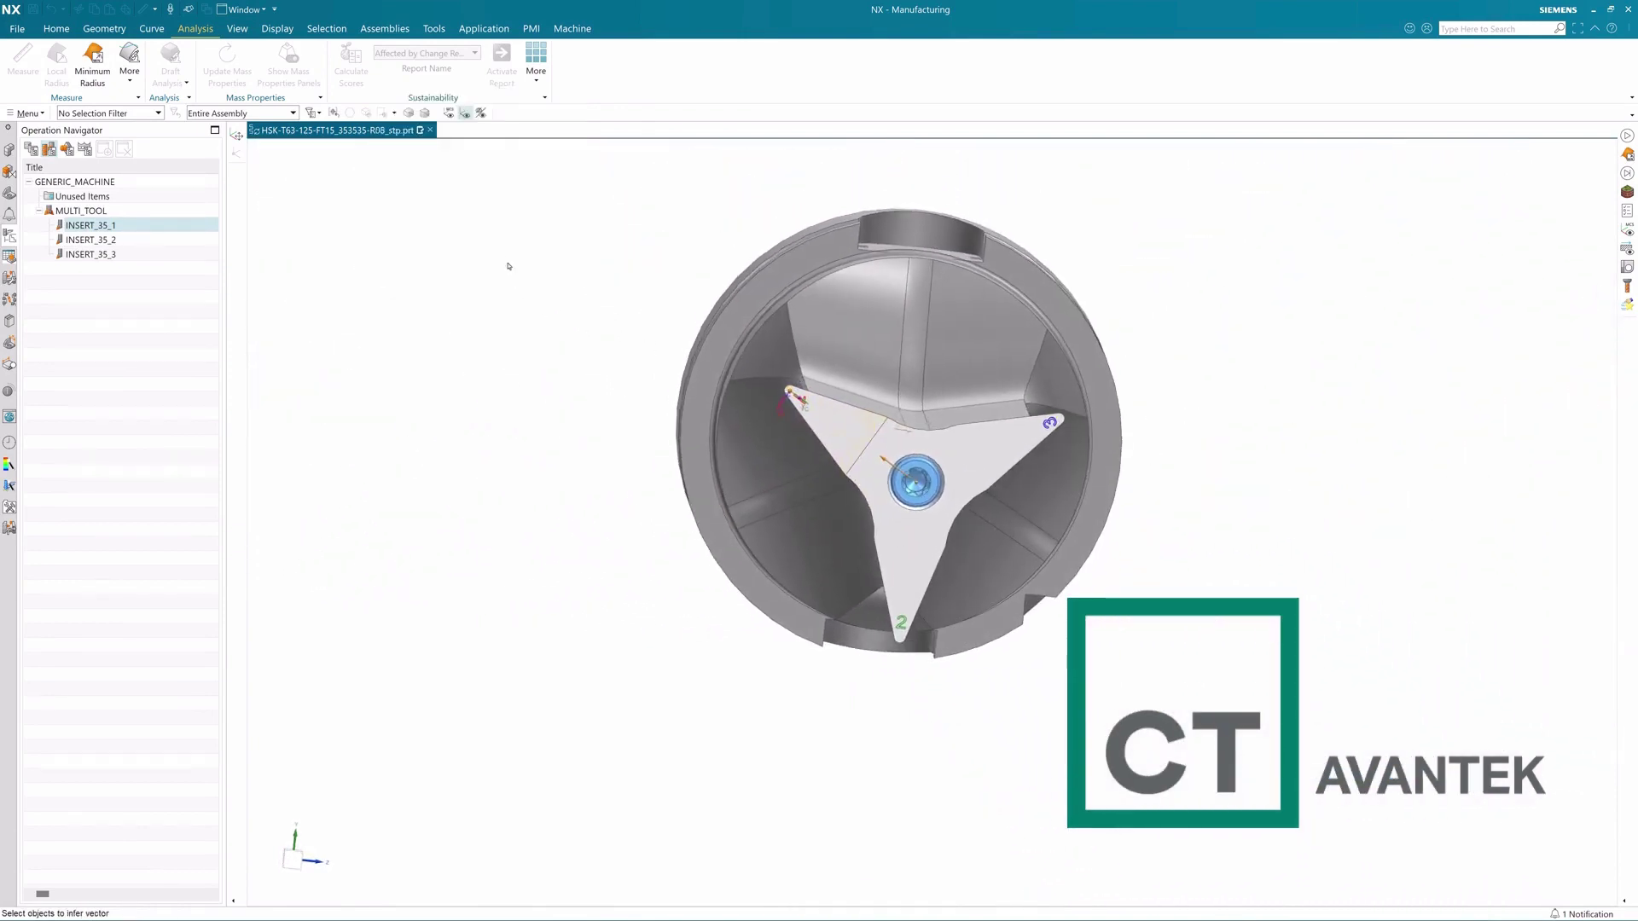
middle_click_drag(842, 433, 1015, 631)
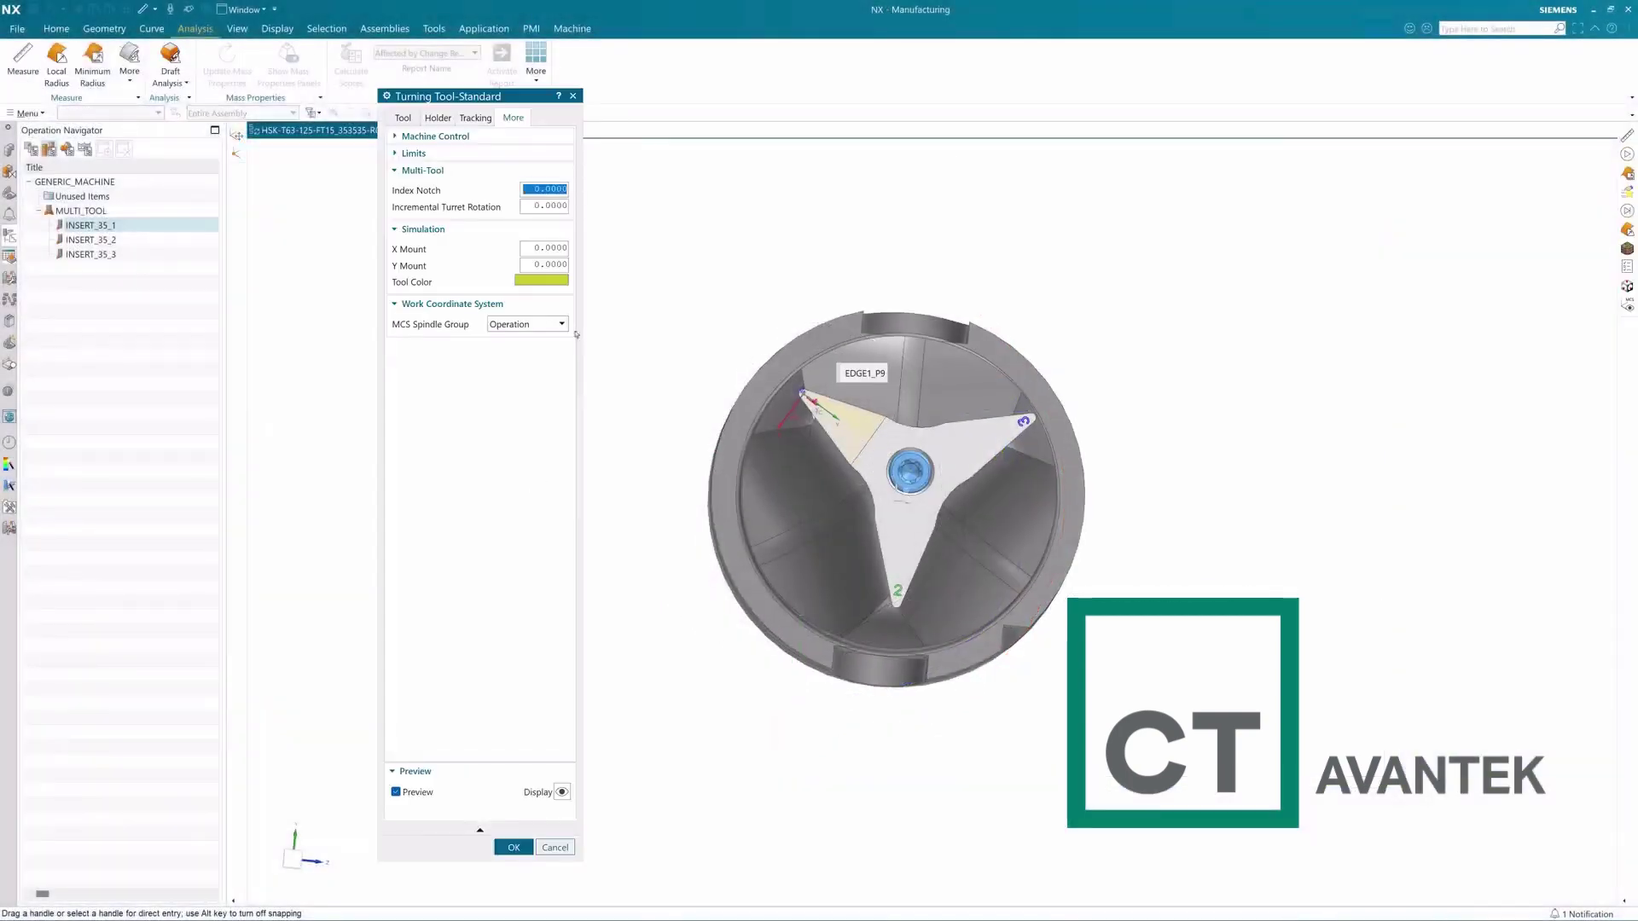
Set the index notch of INSERT_35_1 to 240.
left_click(535, 191)
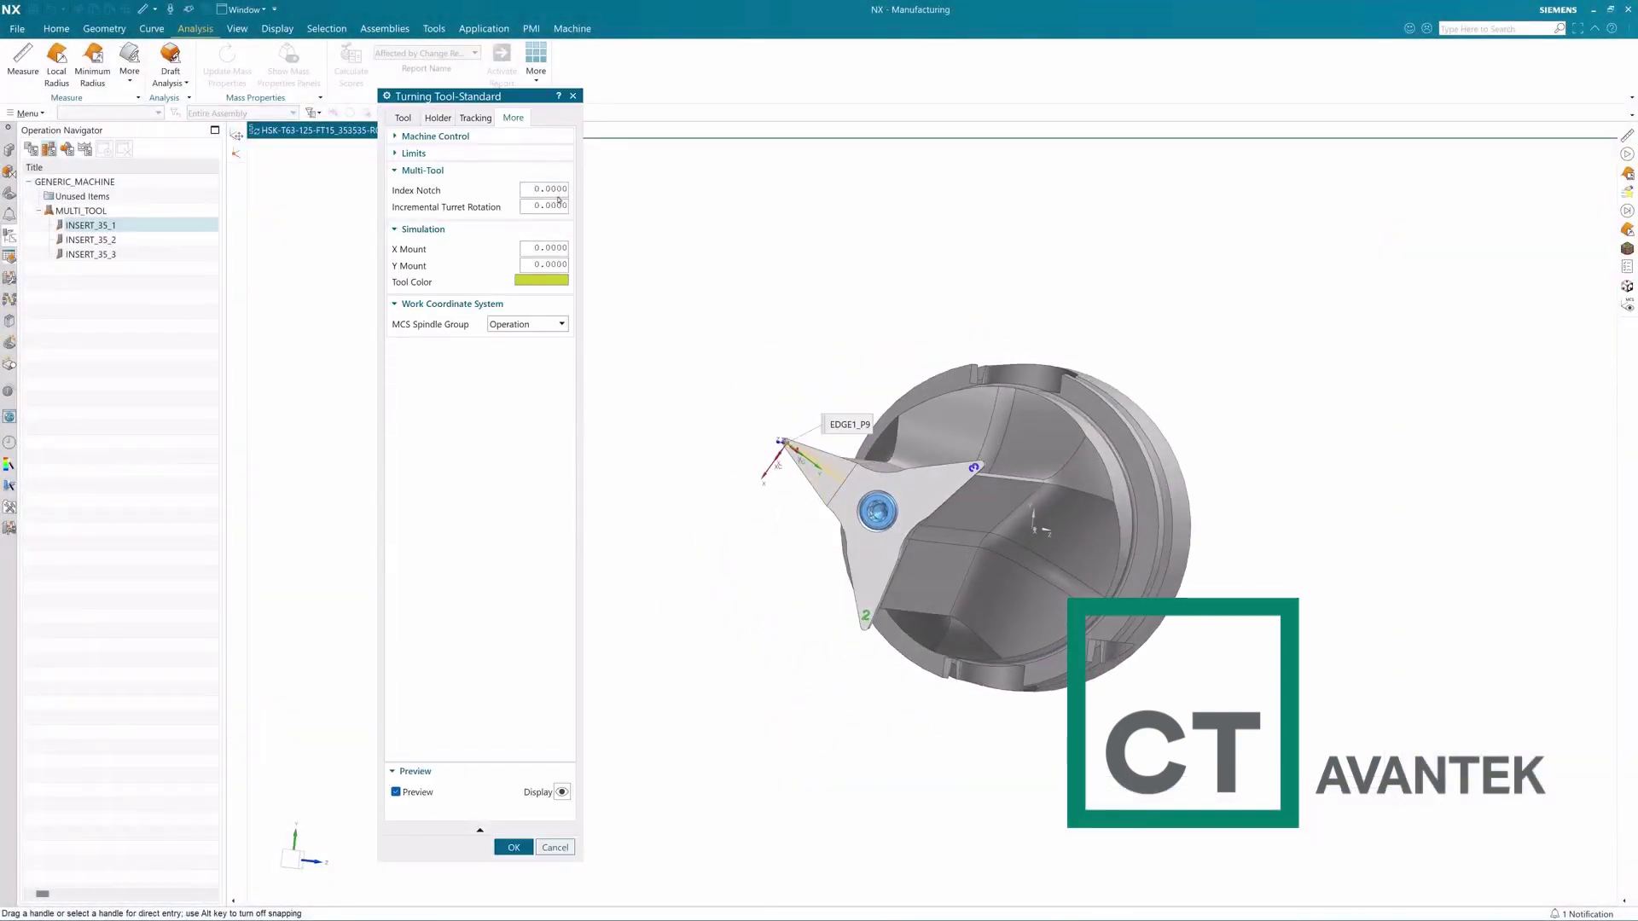
key("Delete")
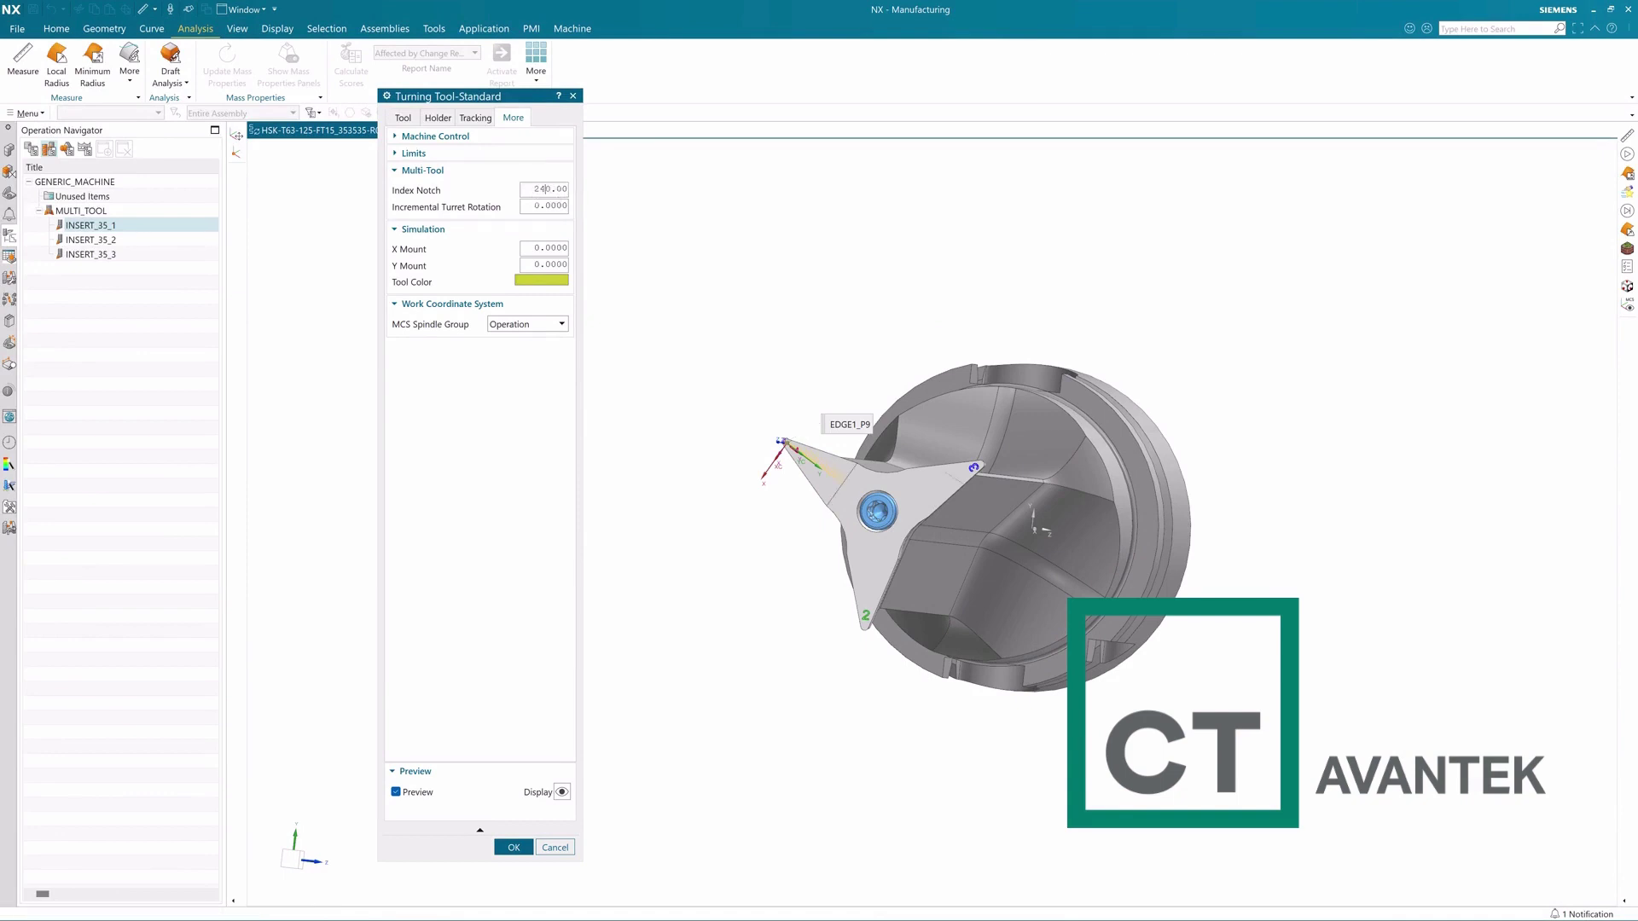
key("Tab")
left_click(533, 206)
double_click(549, 206)
Copy the library reference INSERT_353535_1 and accept the INSERT_35_1 tool definition.
left_click(462, 117)
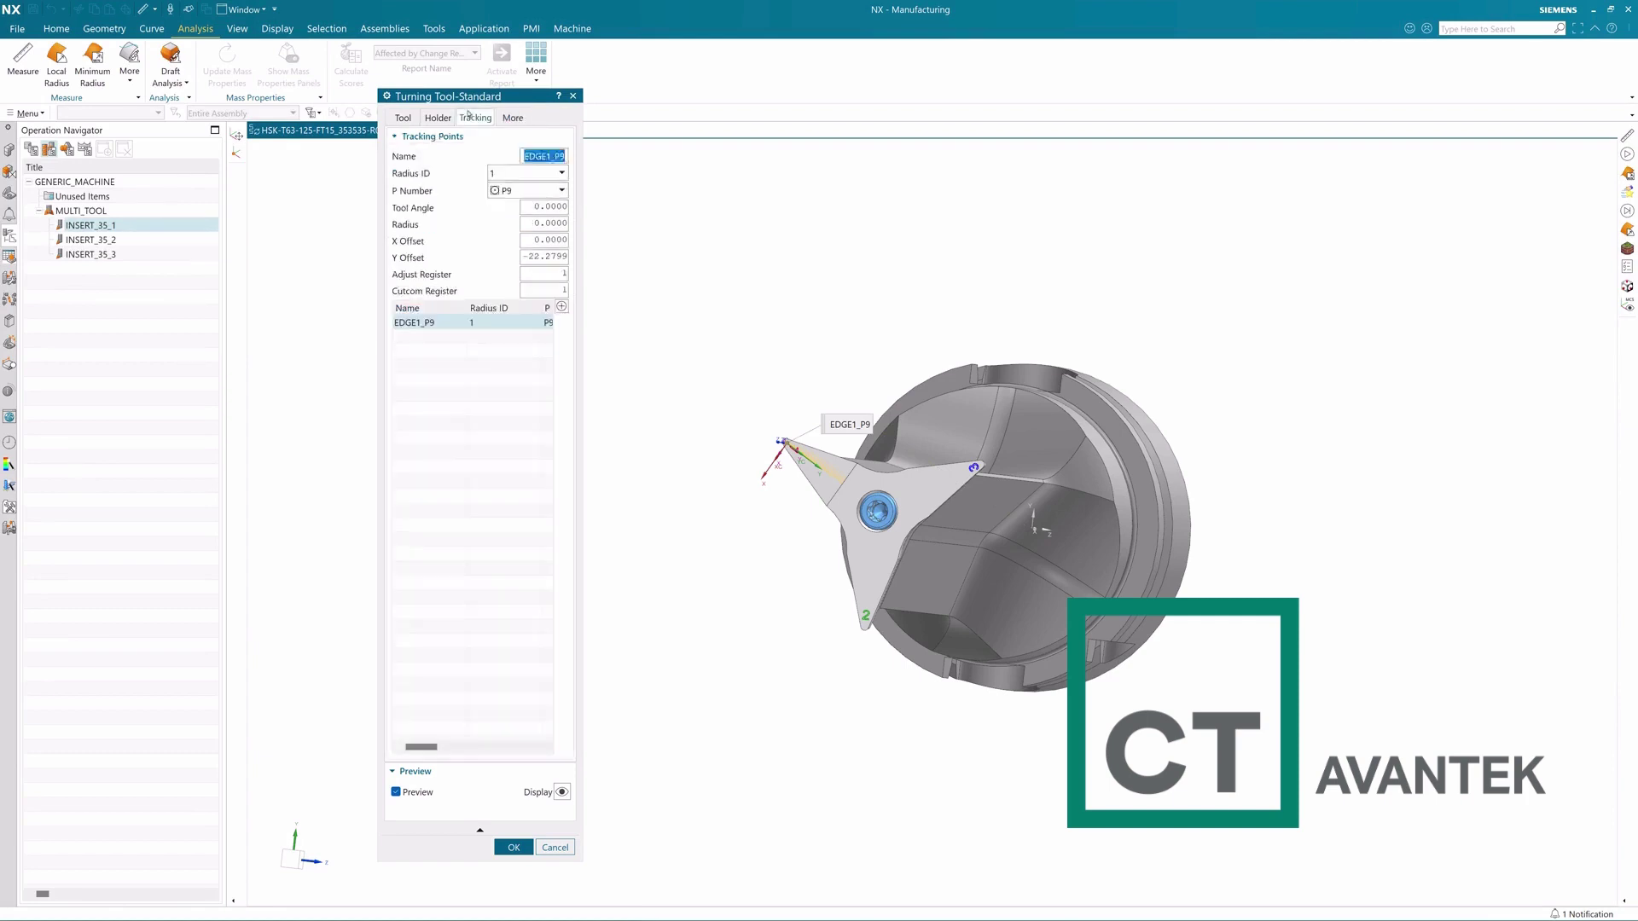
left_click(438, 118)
left_click(403, 118)
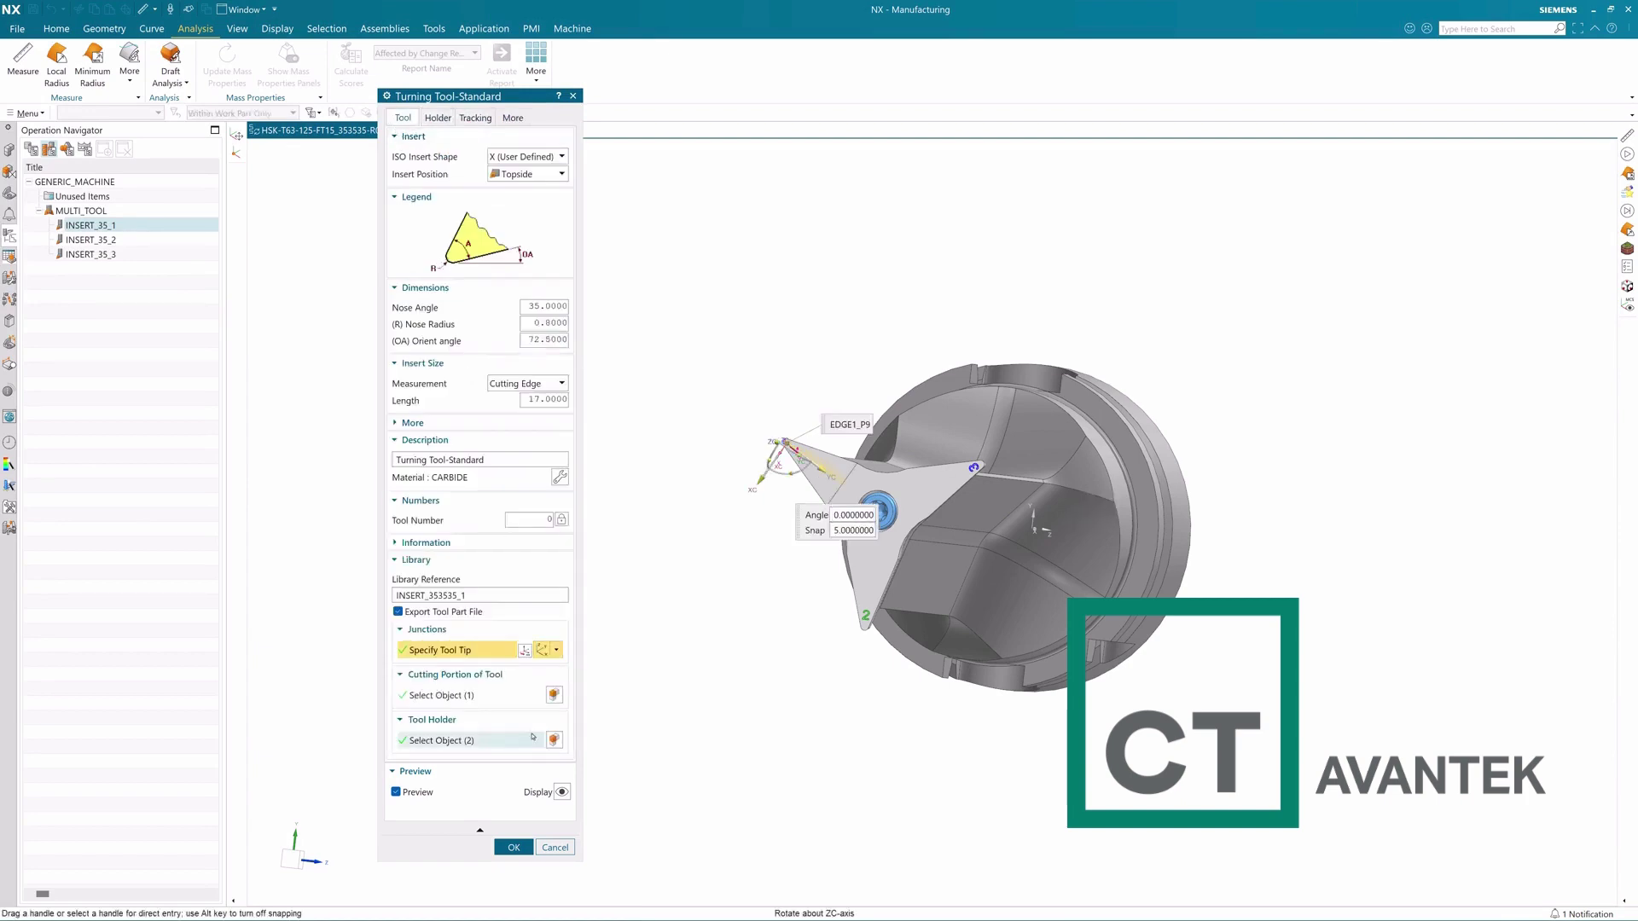
left_click(491, 599)
key("ctrl+c")
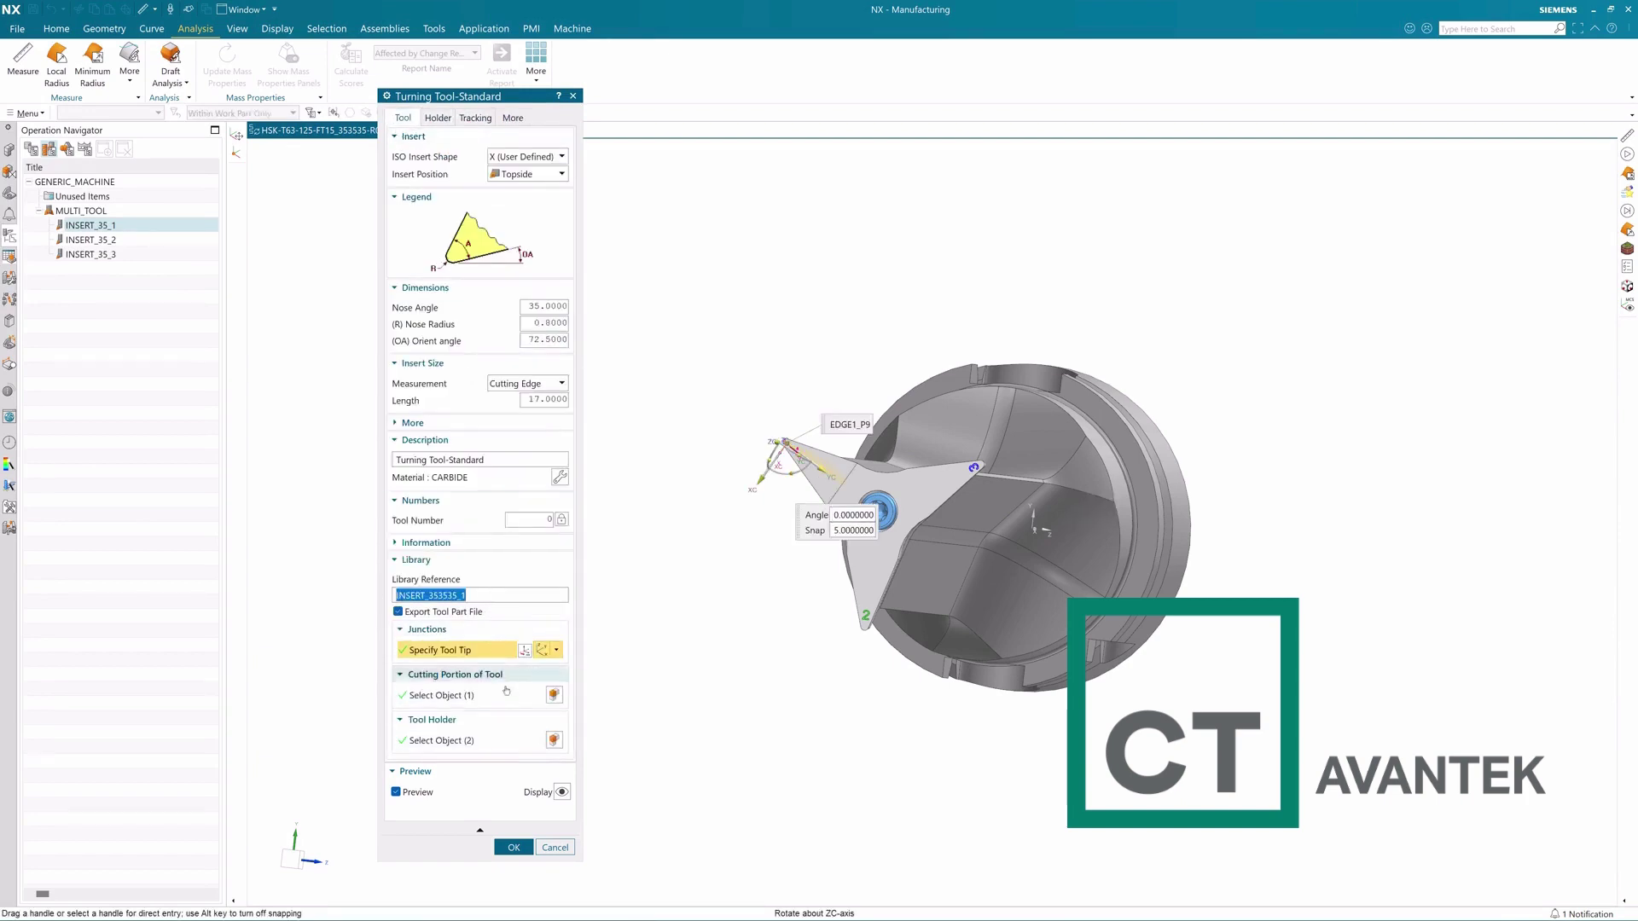
left_click(513, 847)
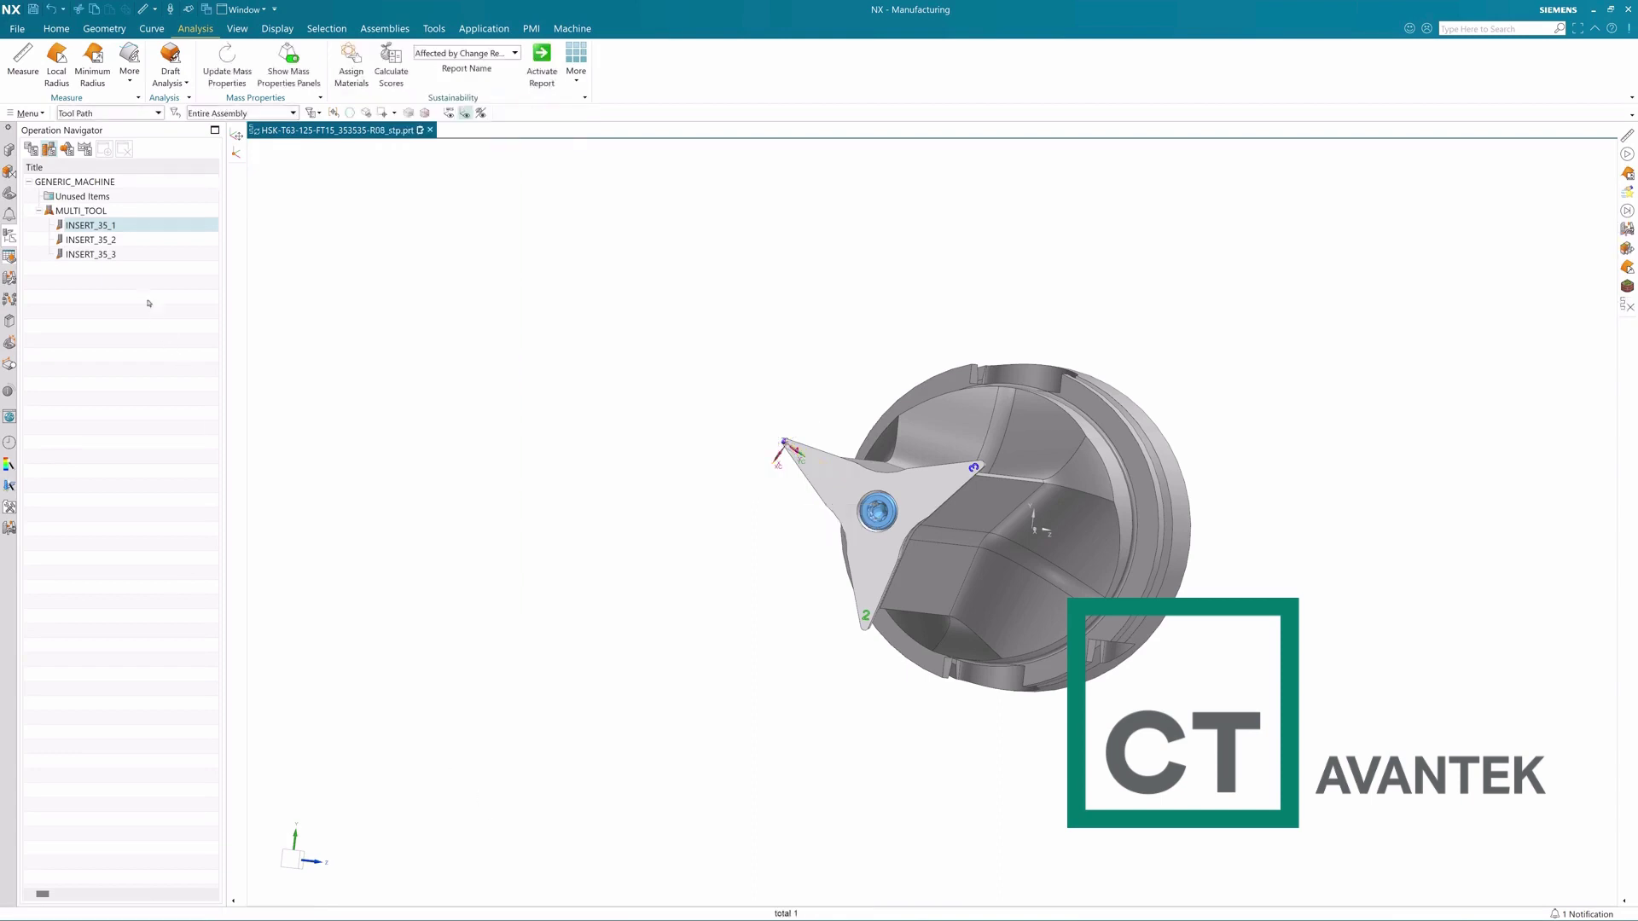
Open INSERT_35_2 for editing and enter INSERT_353535_2 as its library reference.
left_click(119, 239)
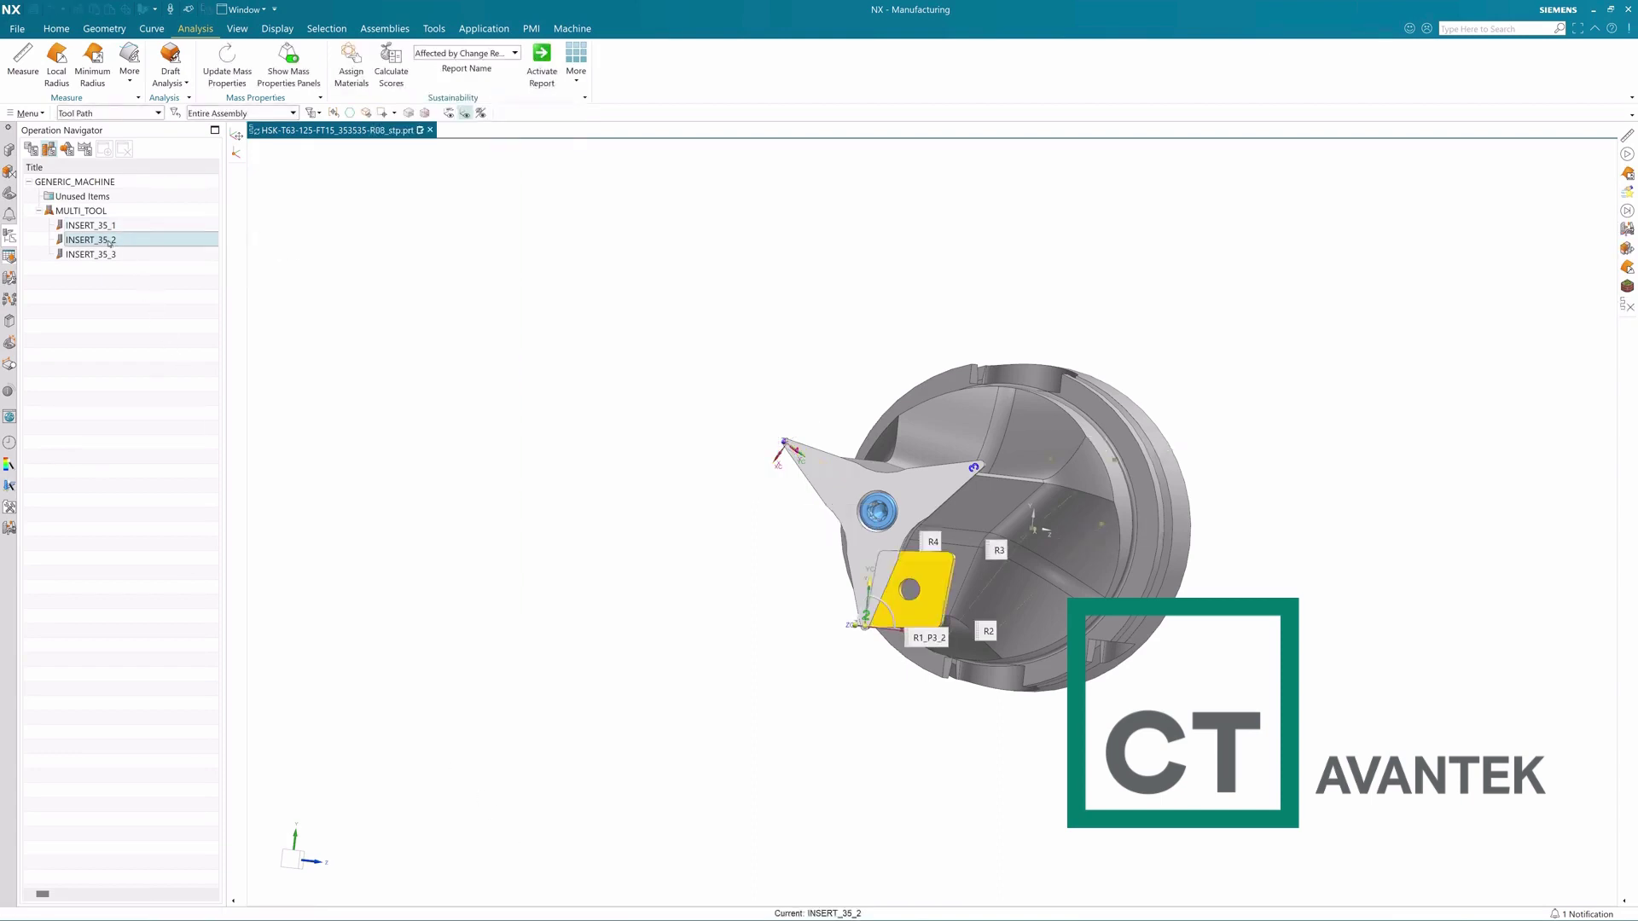
double_click(109, 240)
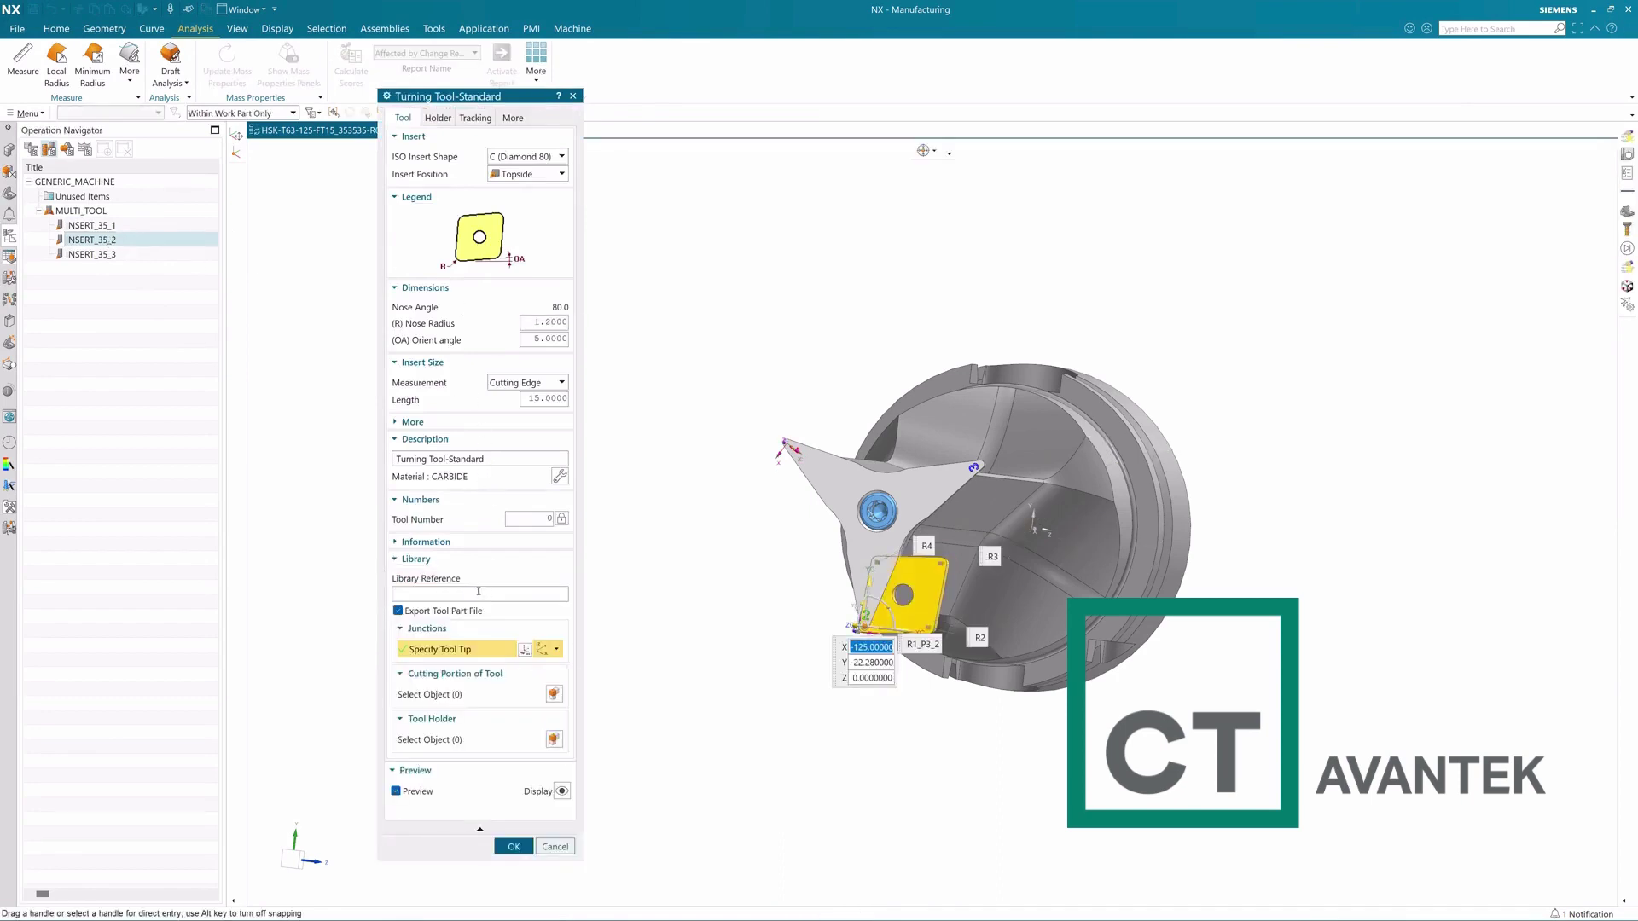
left_click(475, 594)
key("ctrl+v")
key("BackSpace")
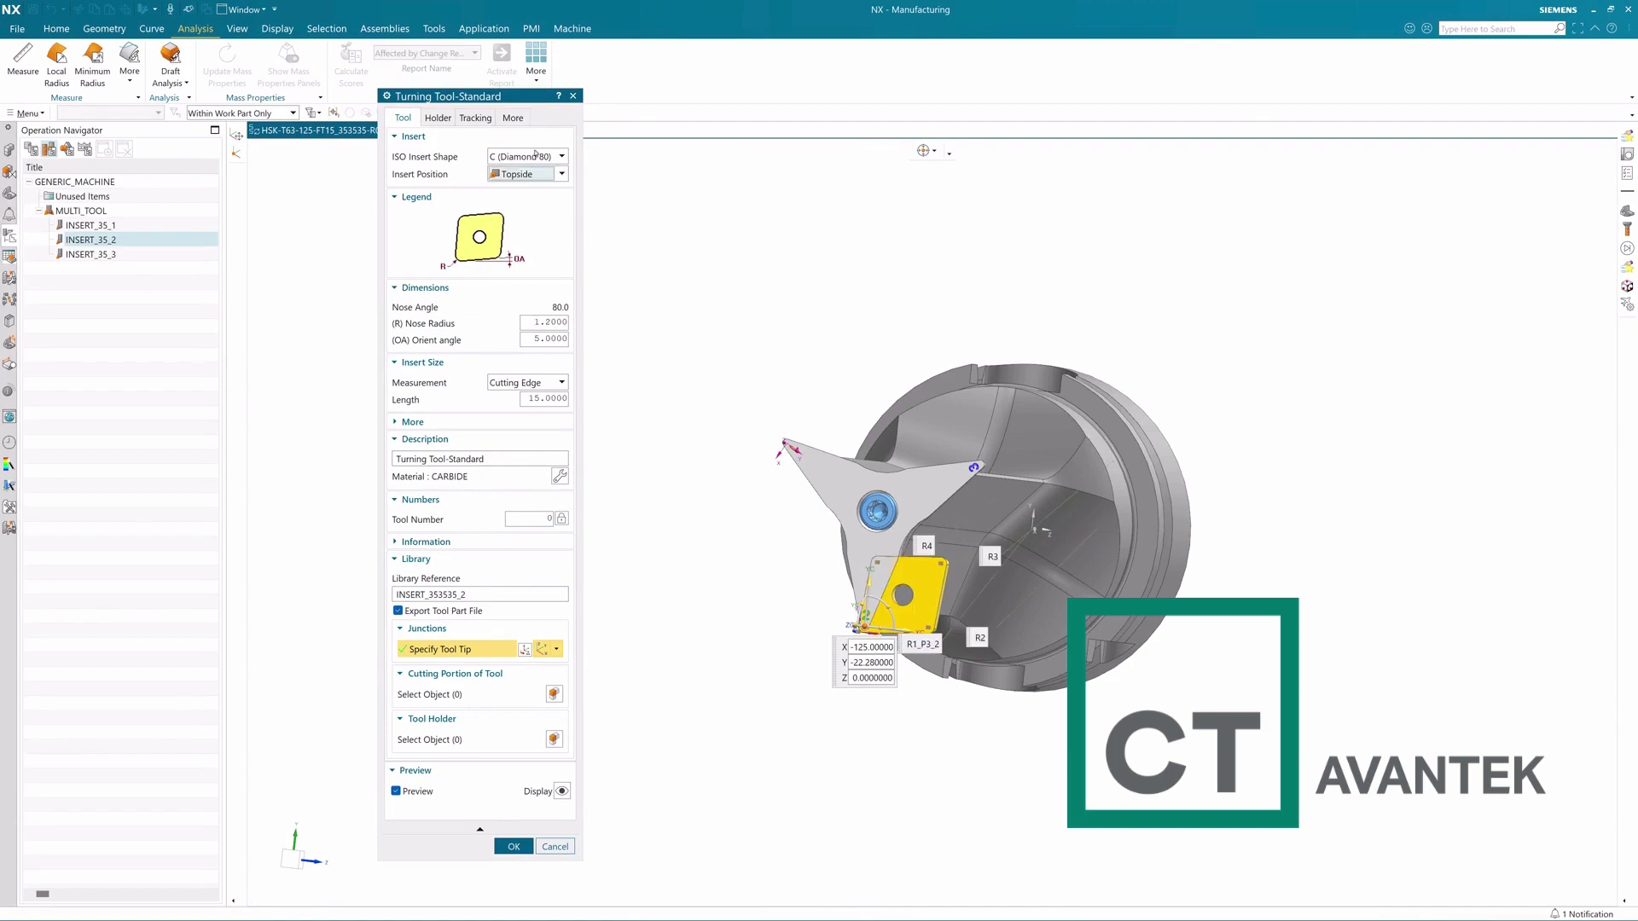
Define the insert as X (User Defined) with nose angle 35, nose radius 0.8 and orient angle 72.5.
left_click(535, 156)
left_click(520, 376)
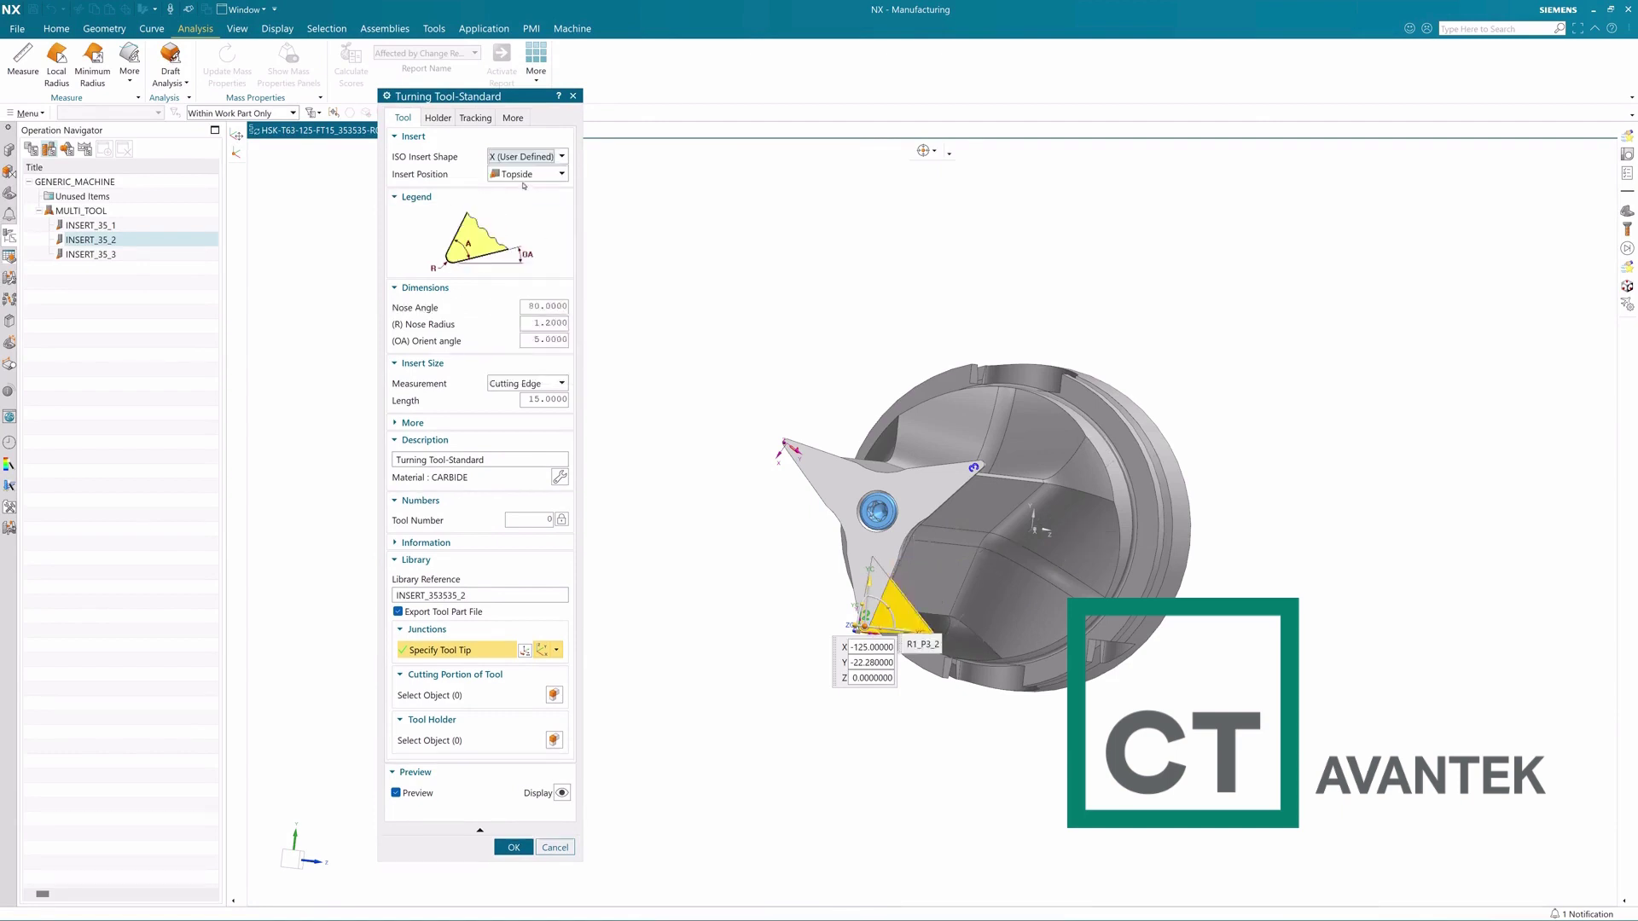
double_click(540, 305)
type("35")
double_click(536, 322)
type("0")
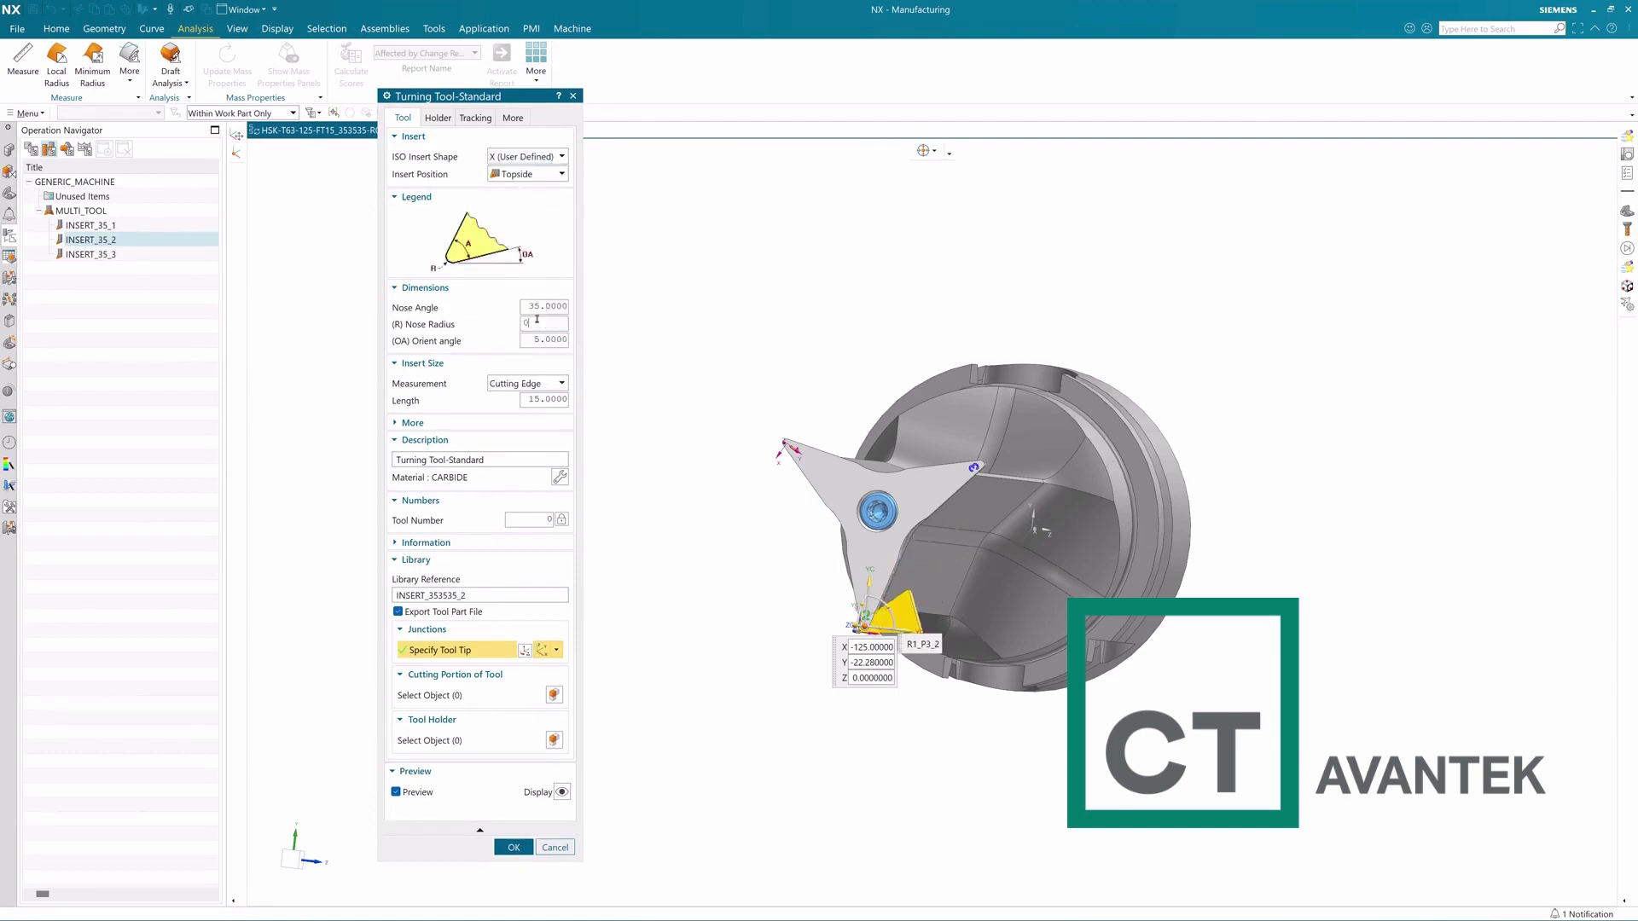
type(".4")
key("Return")
double_click(536, 340)
type("72.5")
key("Return")
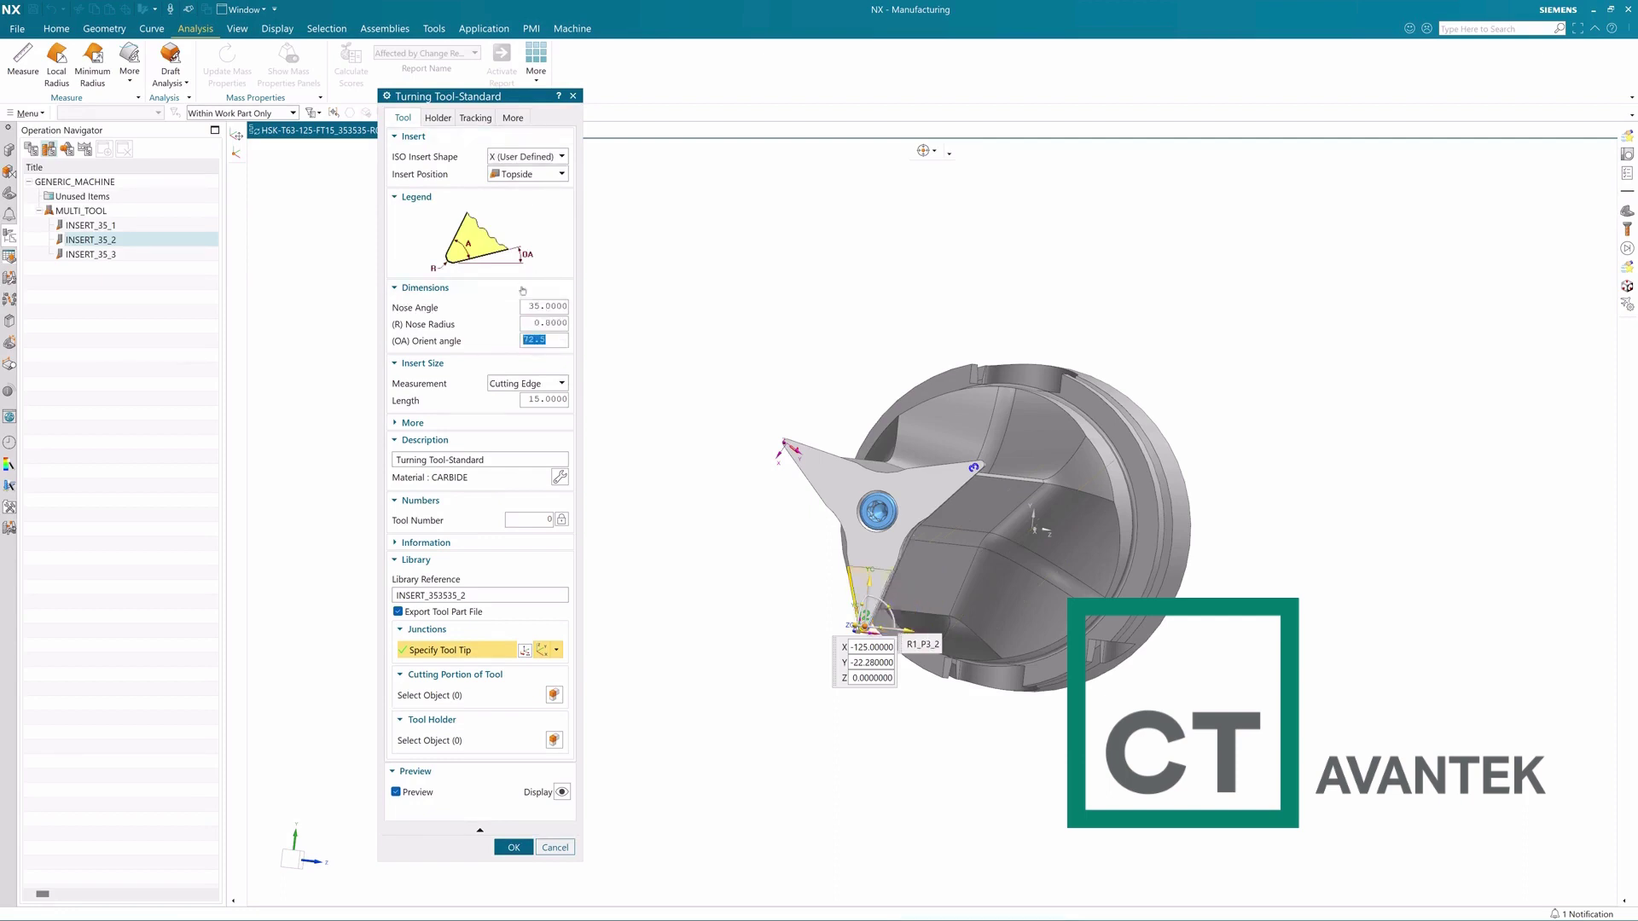
Assign the three-pointed insert body as the cutting portion, and the clamping screw and holder body as the tool holder.
left_click(461, 696)
left_click(822, 520)
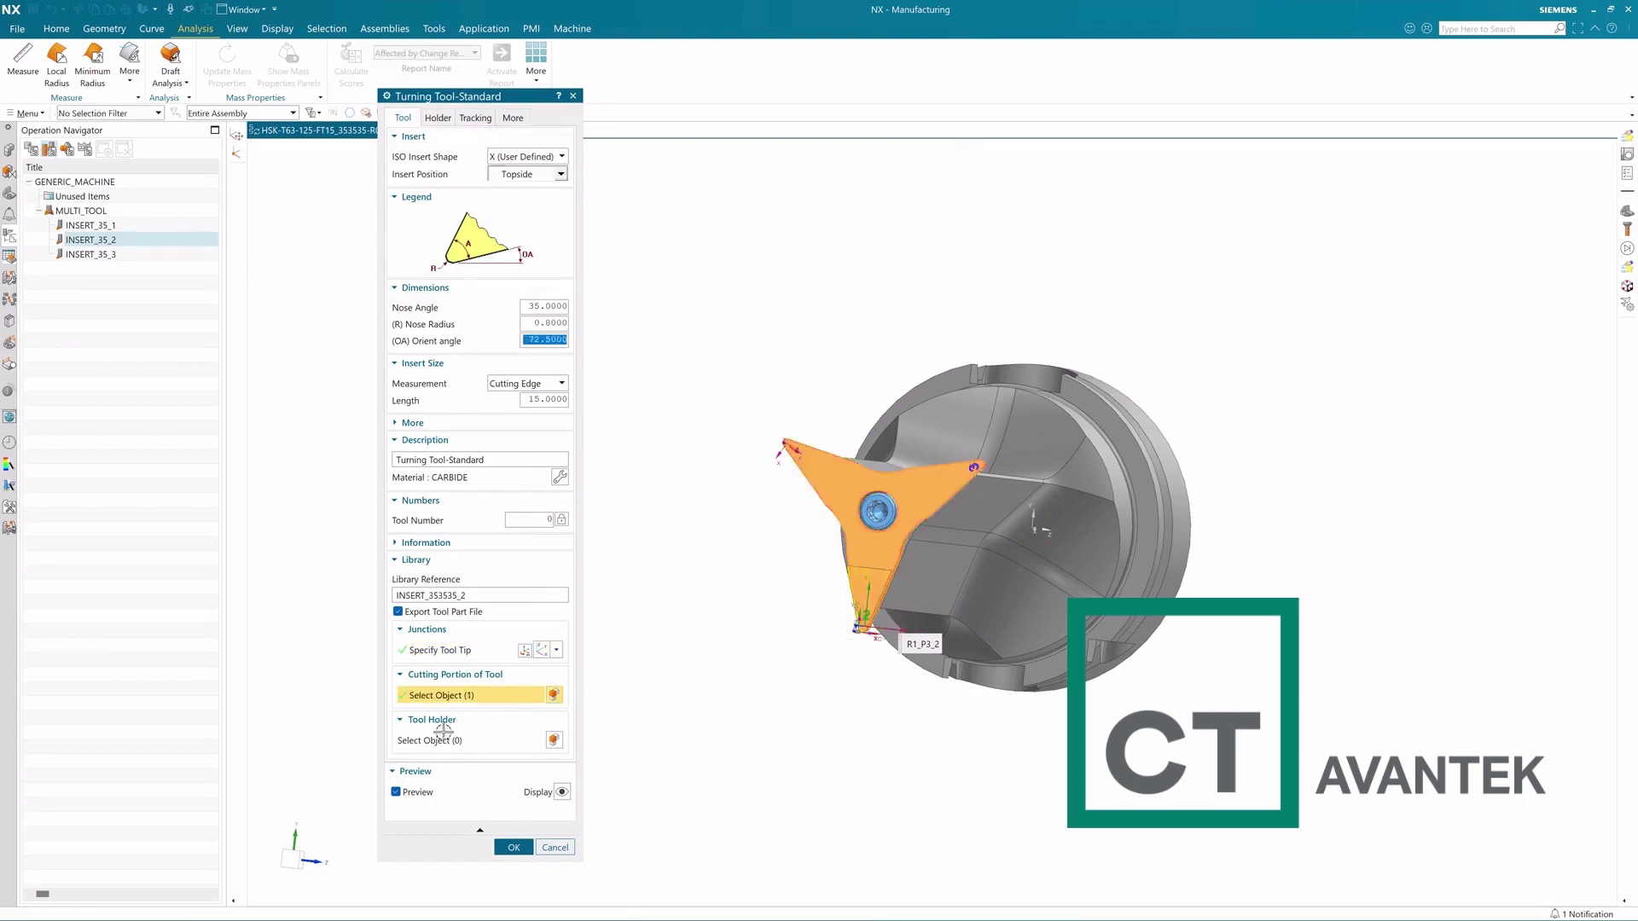
left_click(878, 511)
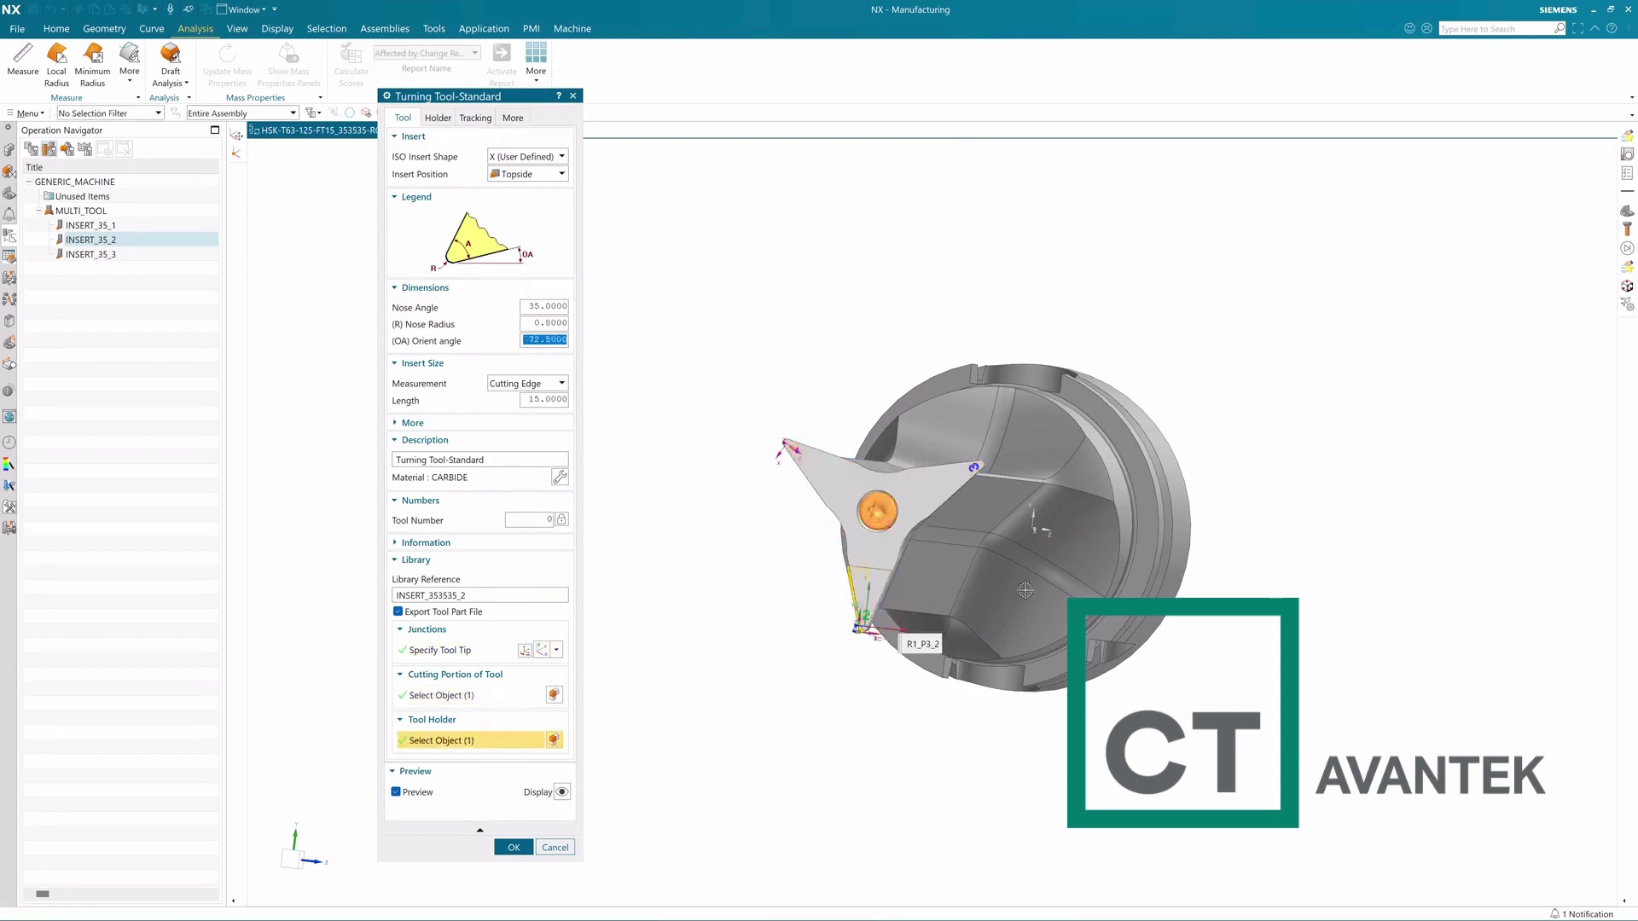
left_click(1024, 590)
left_click(461, 650)
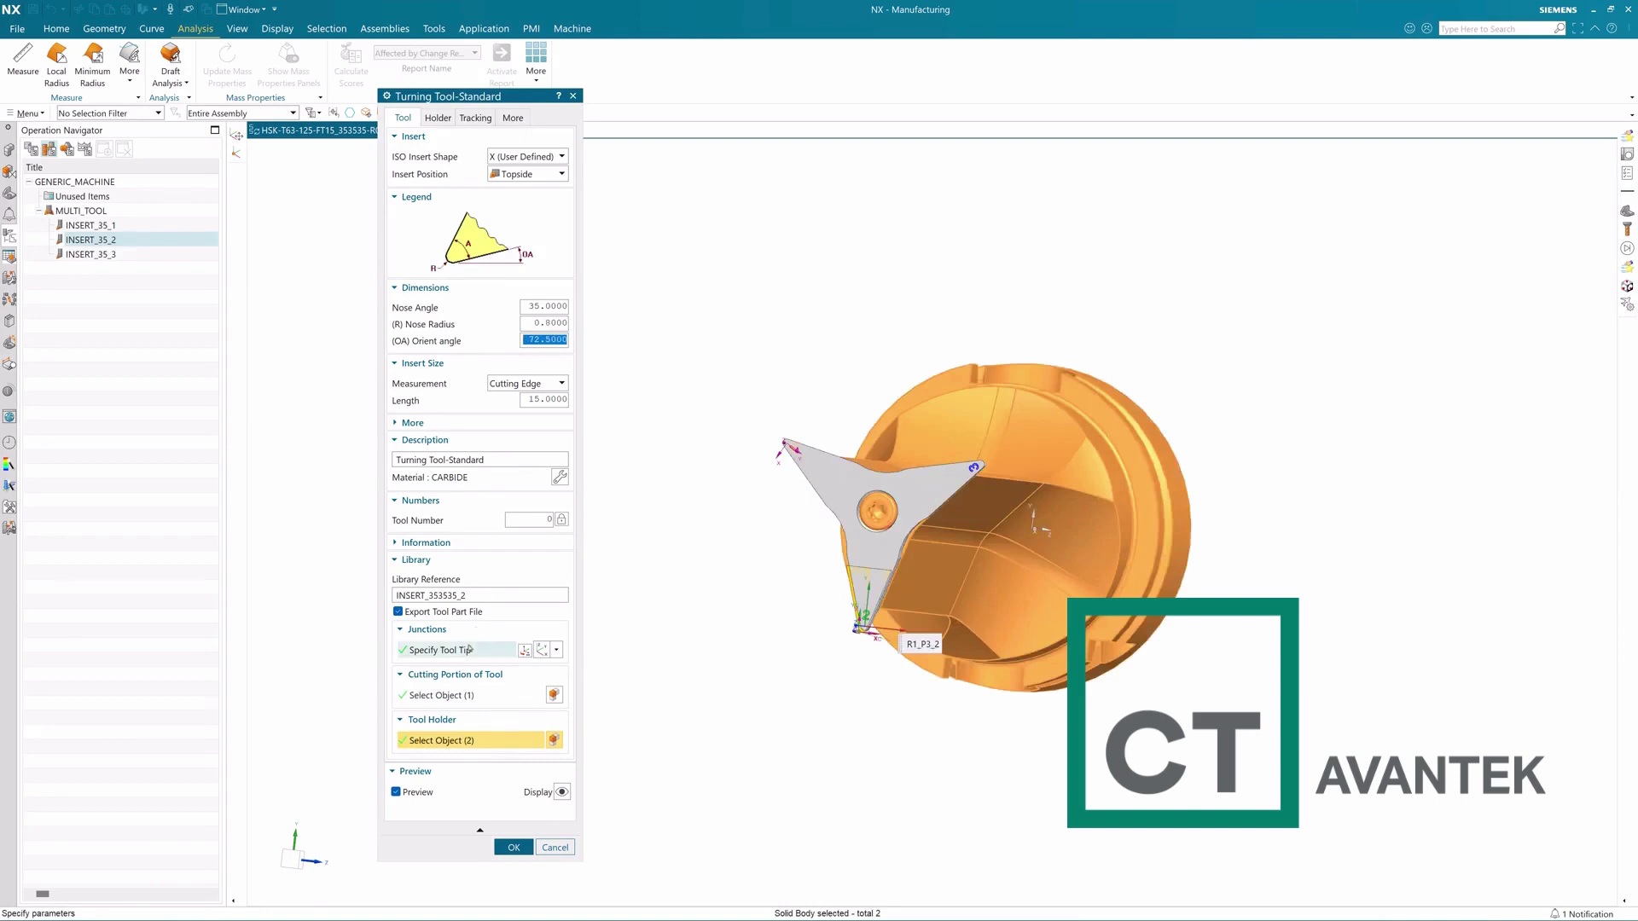
Rename the tracking point EDGE2_P9 and change its P number to P9, adjusting the X and Y offsets.
left_click(479, 117)
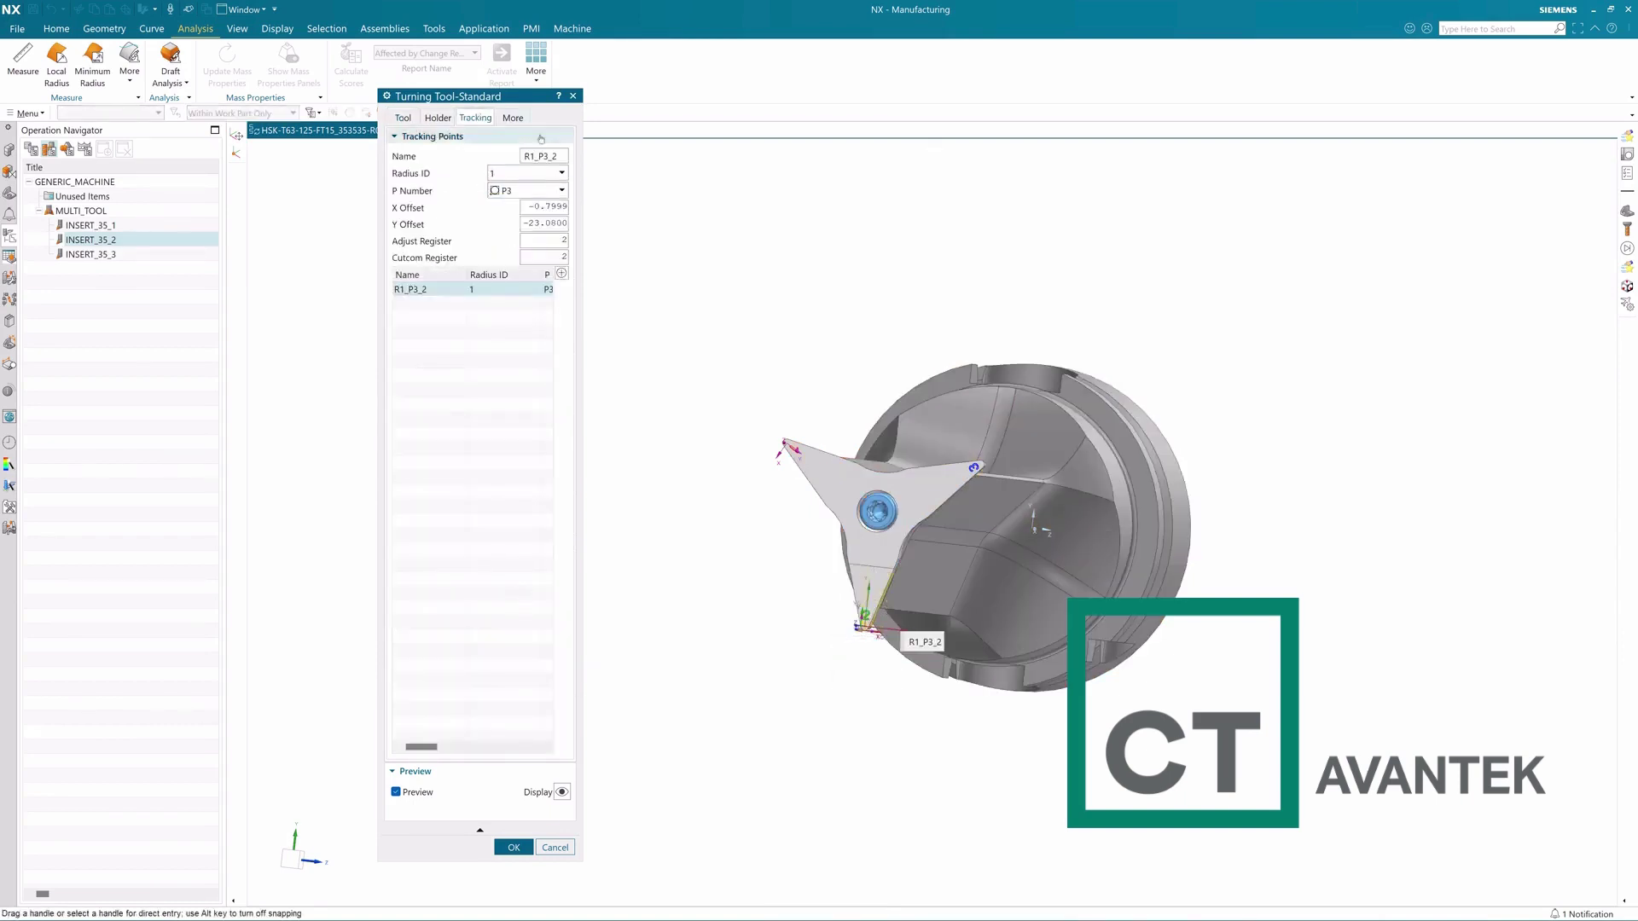
double_click(562, 152)
type("EDGE2_")
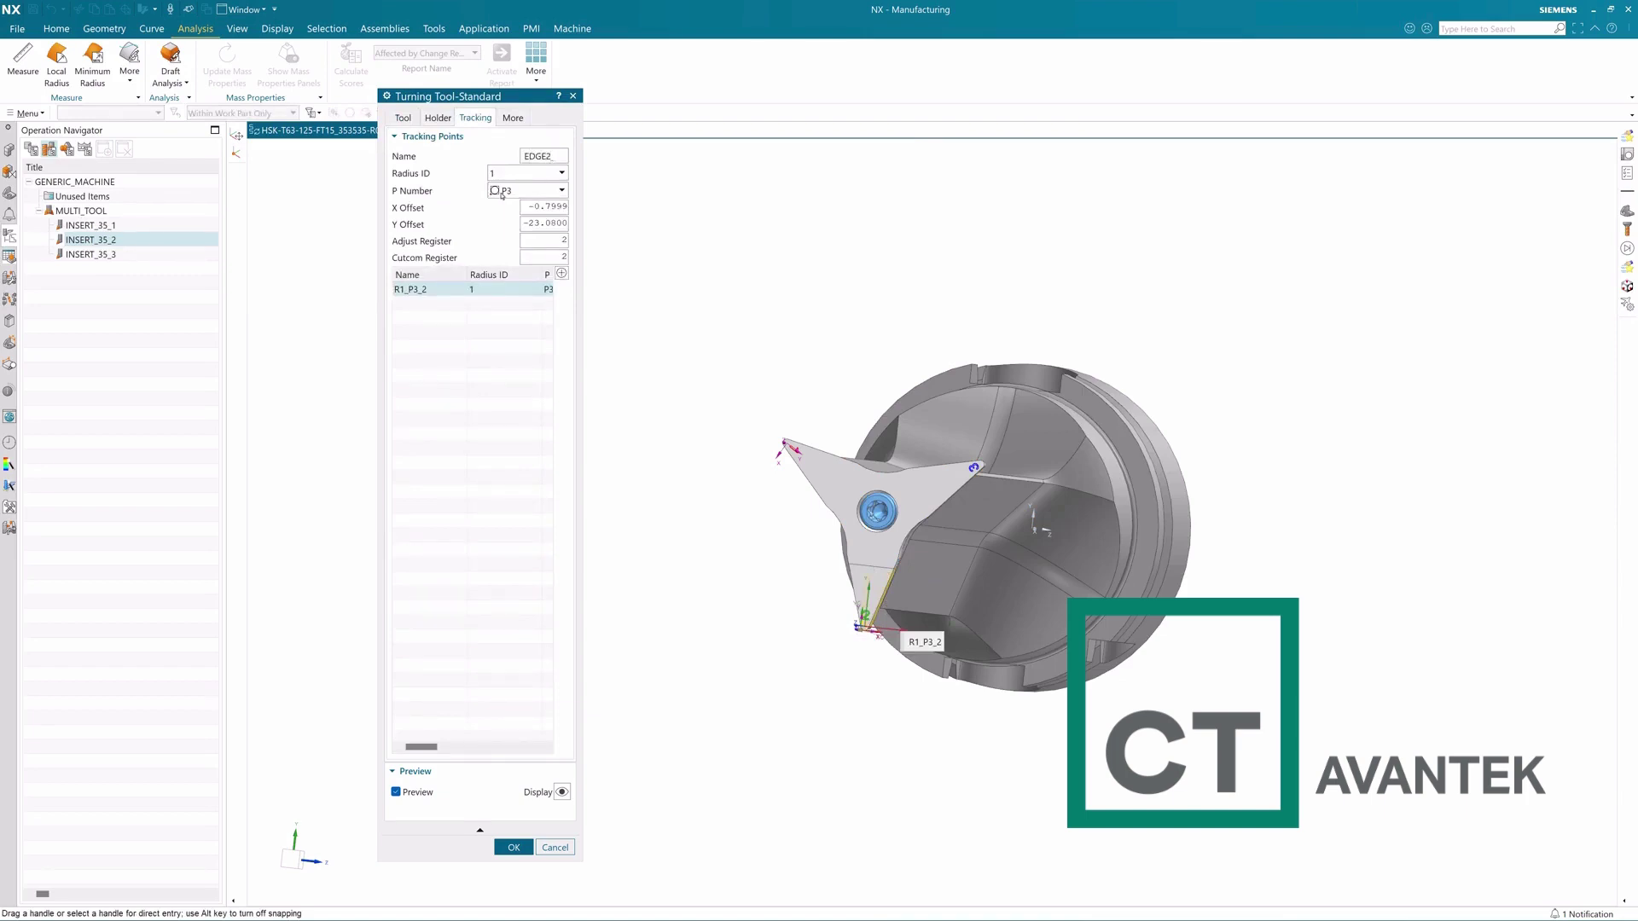
type("P9")
key("Return")
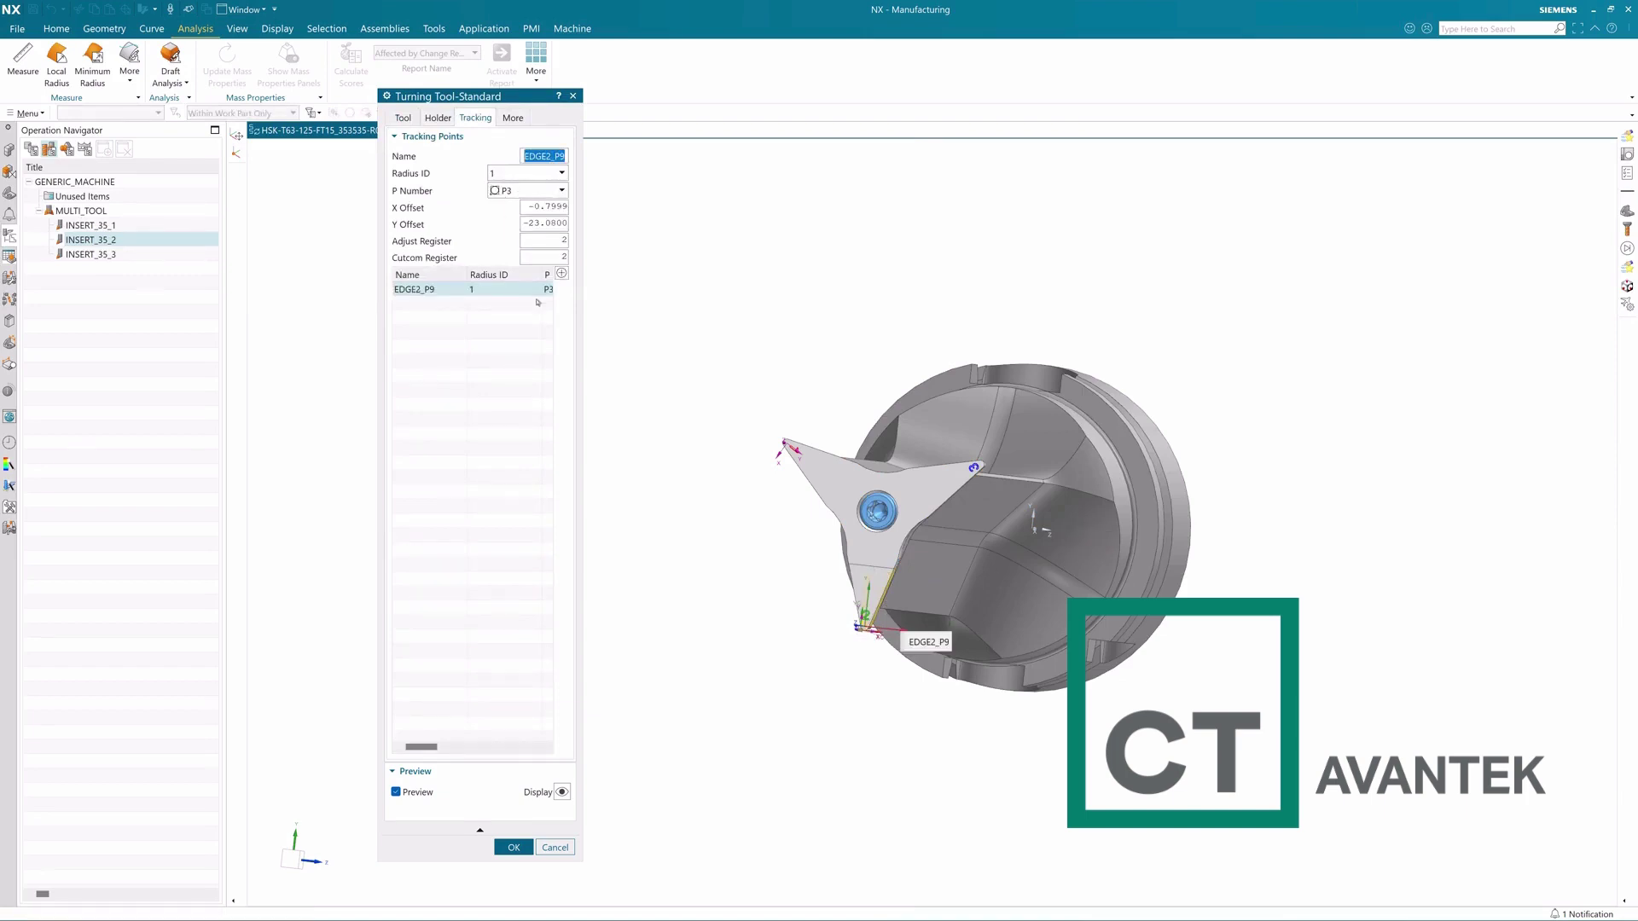
left_click(537, 195)
left_click(550, 300)
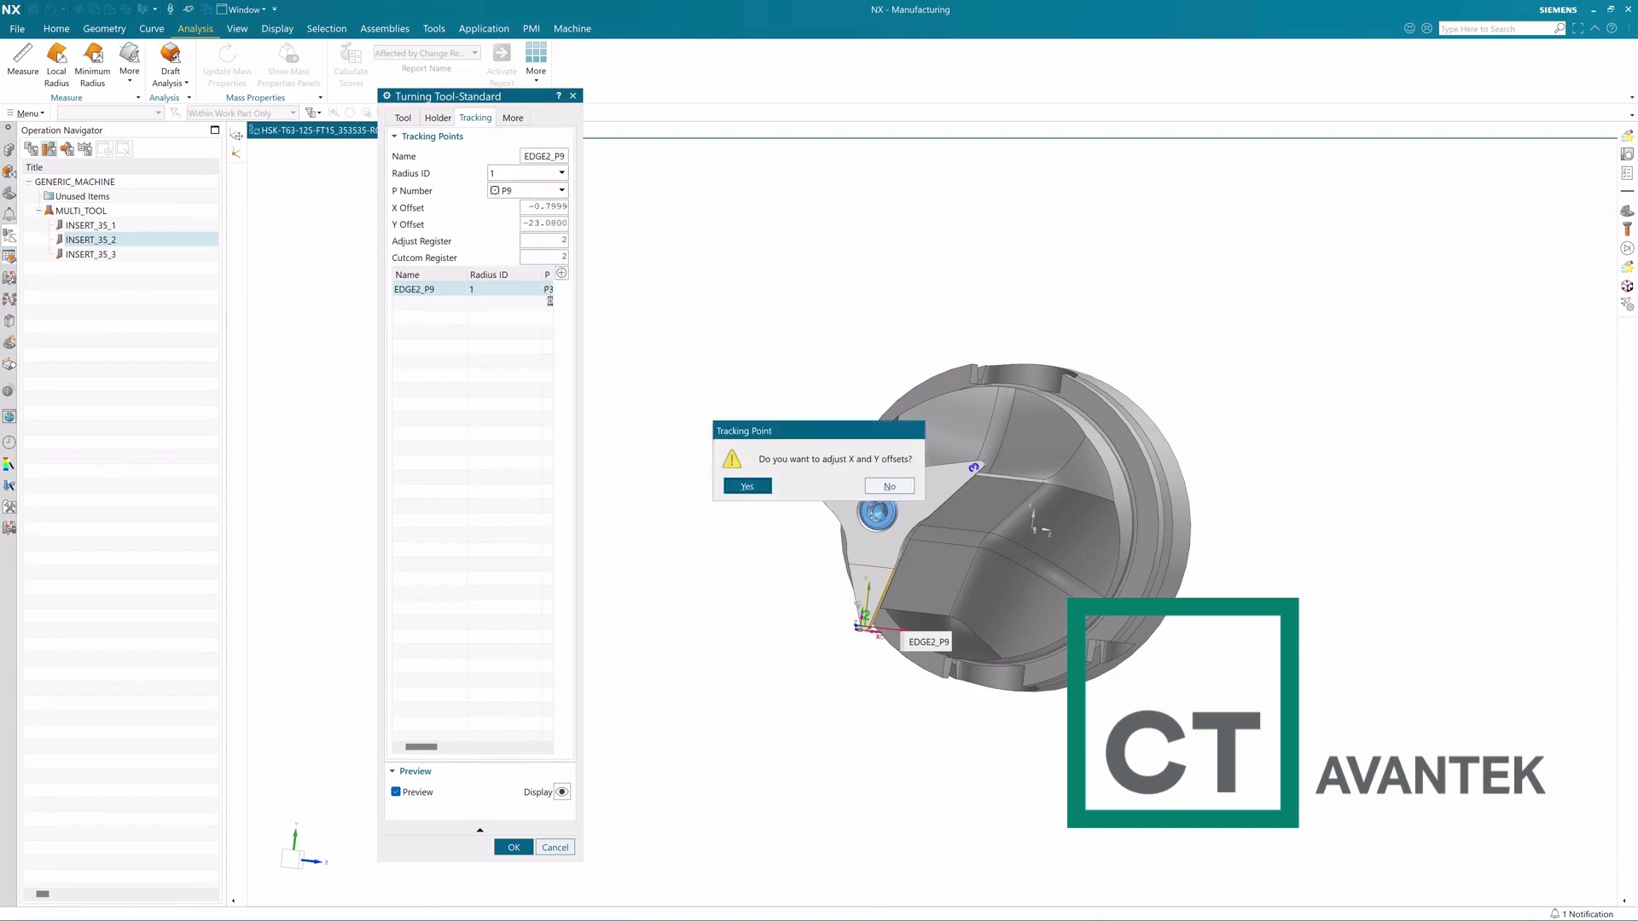
key("Return")
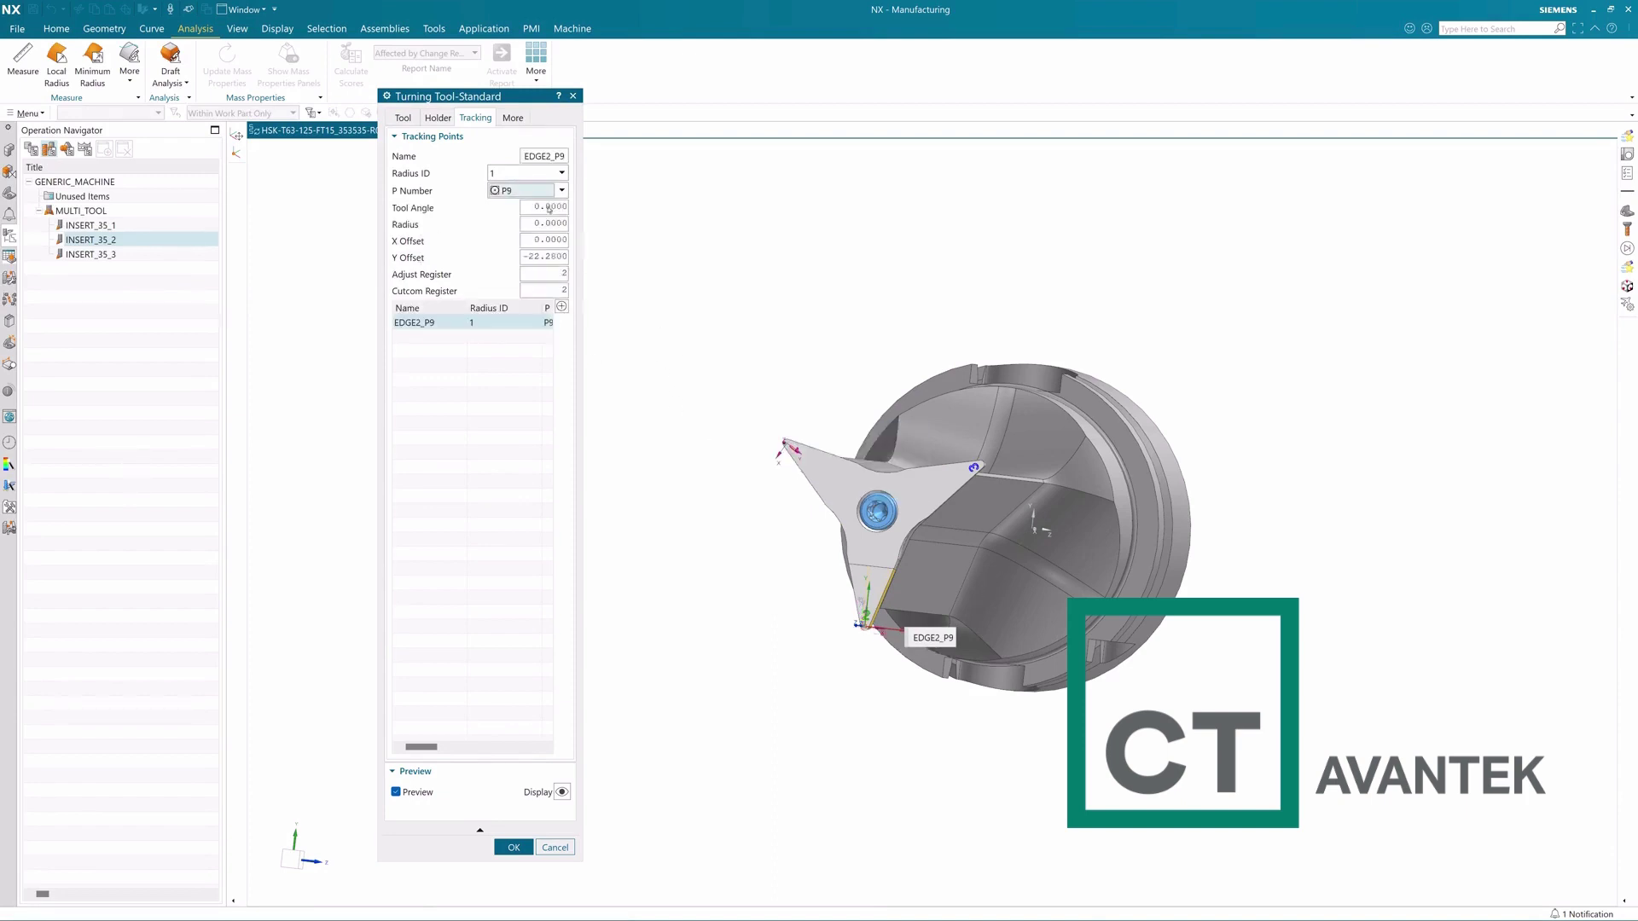
Examine the placement and orientation of the tool tip and tracking point at insert corner 2, keeping the existing coordinate system.
left_click(510, 117)
left_click(407, 119)
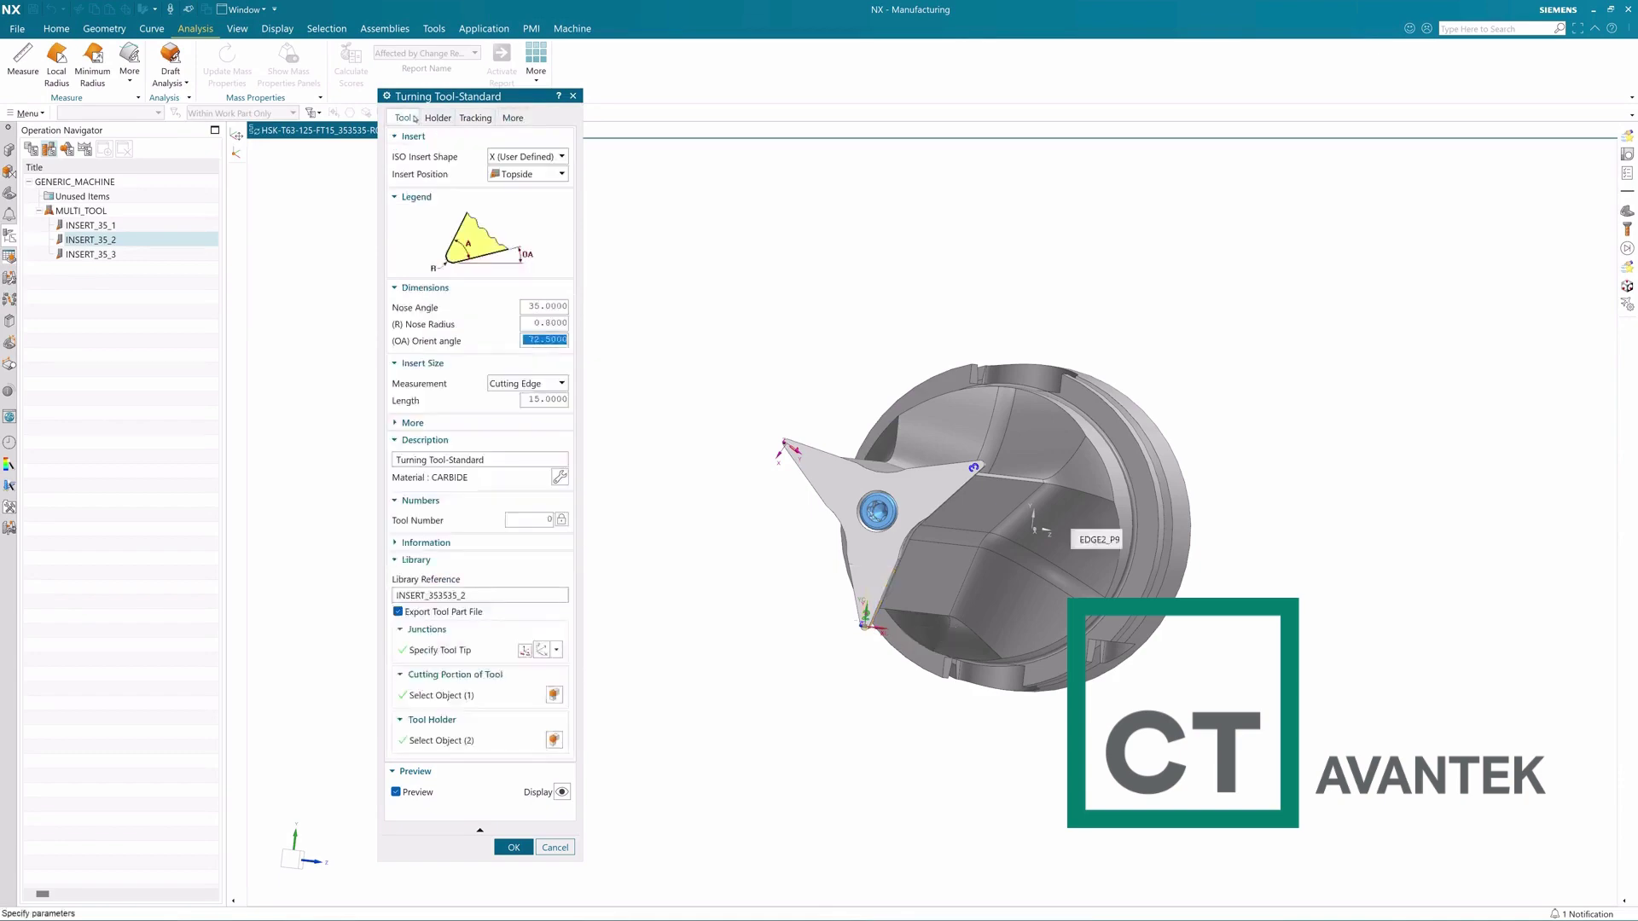
left_click(456, 650)
scroll(895, 642, "up", 5)
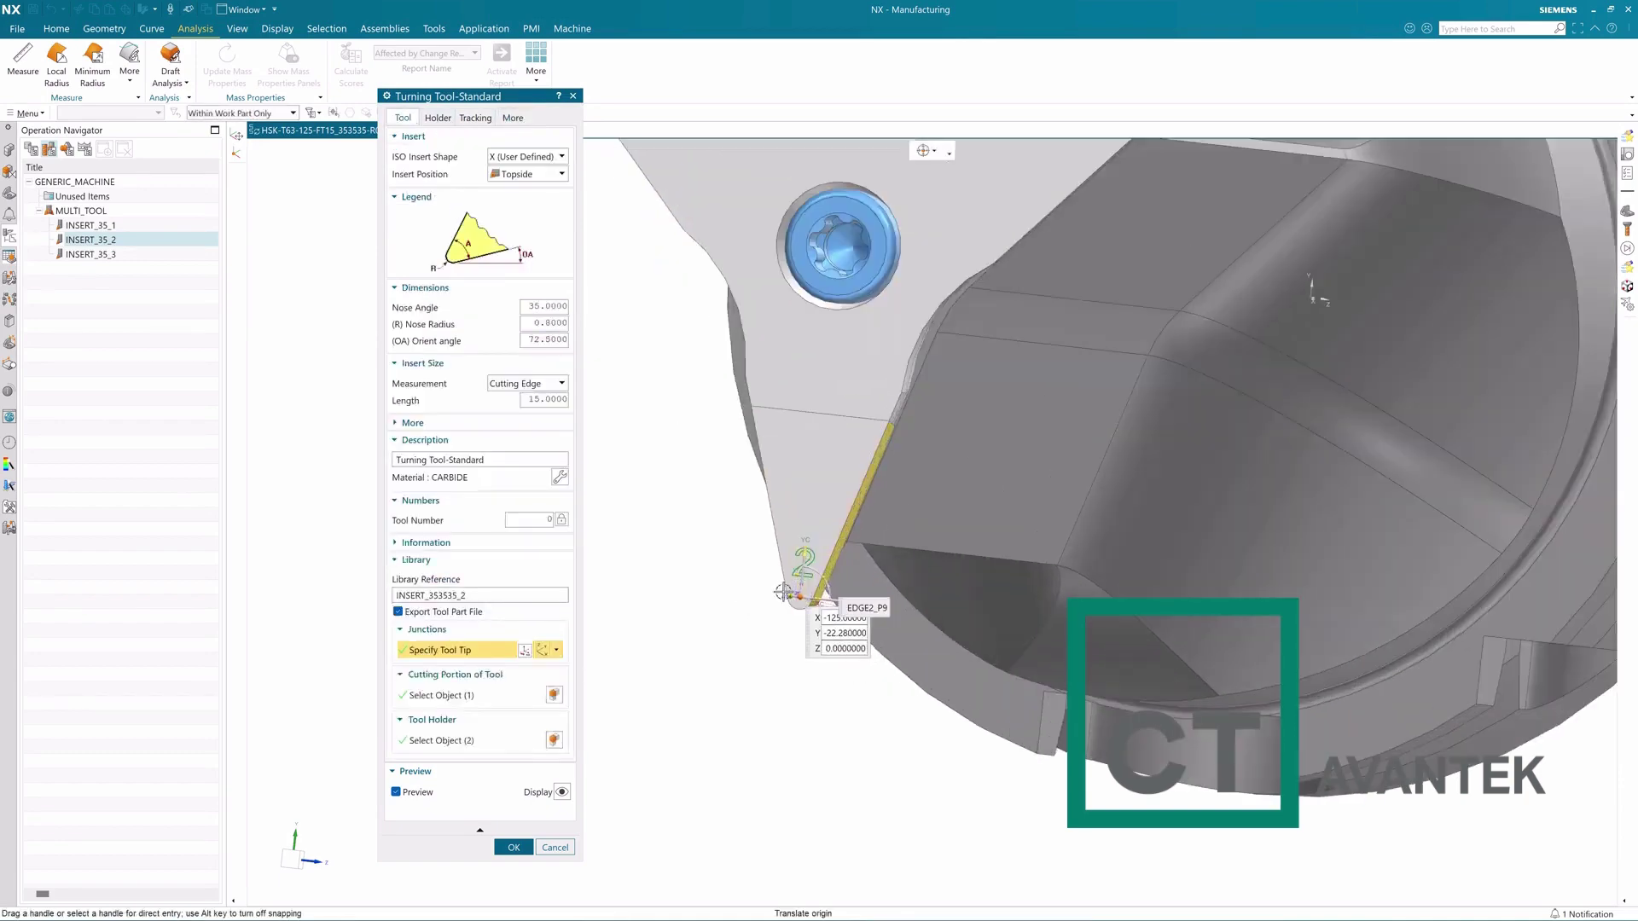
scroll(802, 598, "down", 5)
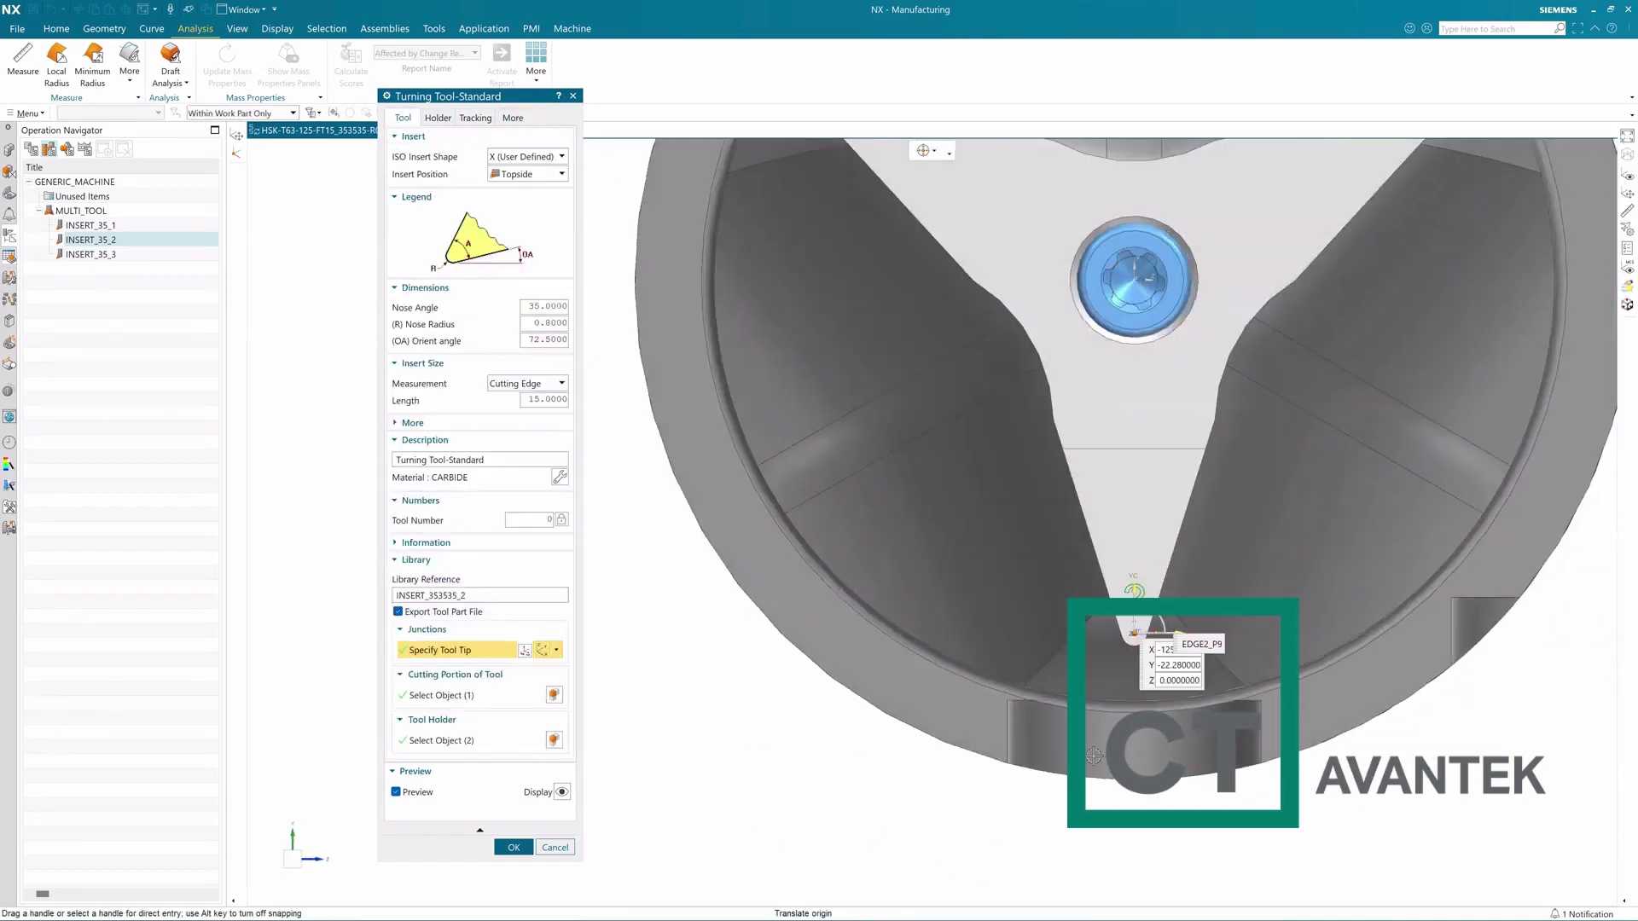
scroll(1109, 631, "up", 4)
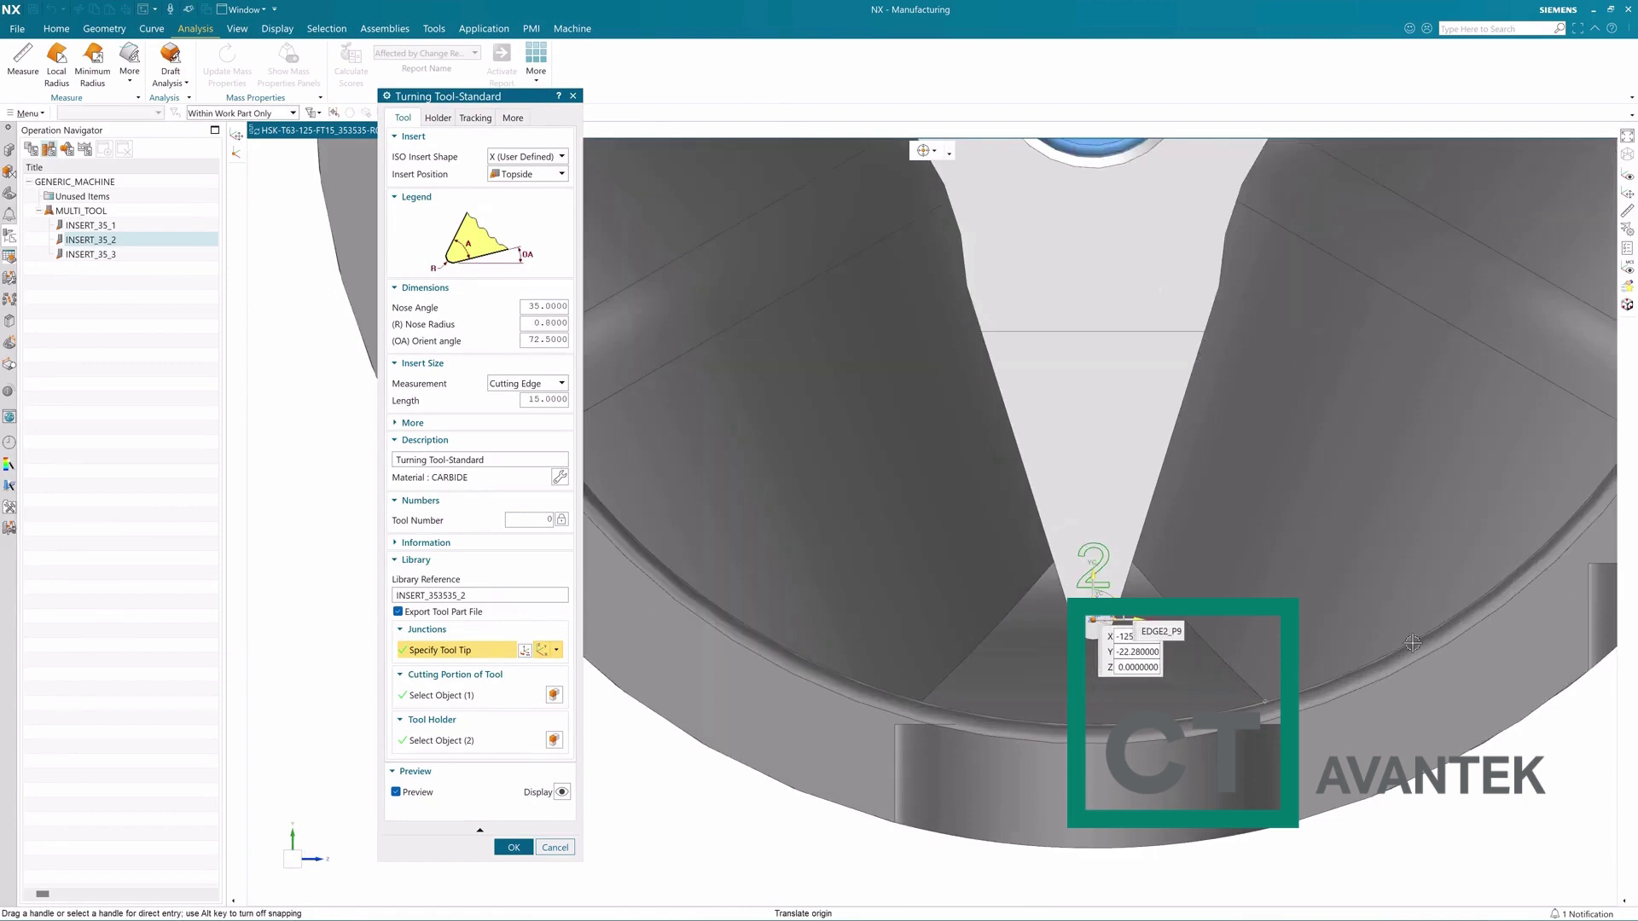
left_click(475, 119)
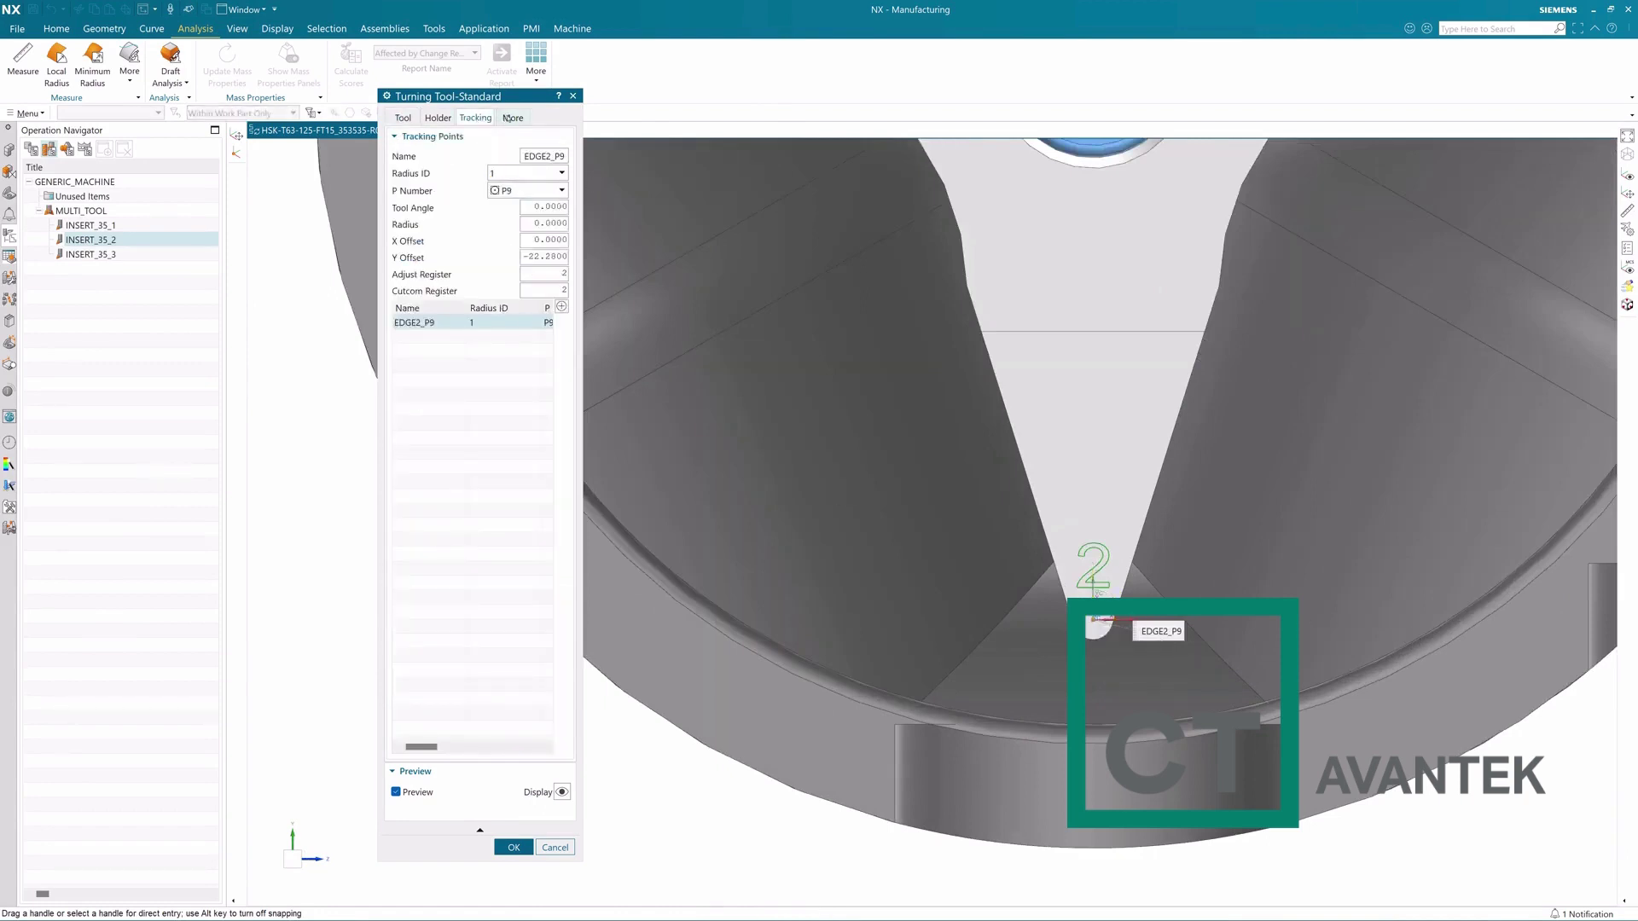
left_click(417, 120)
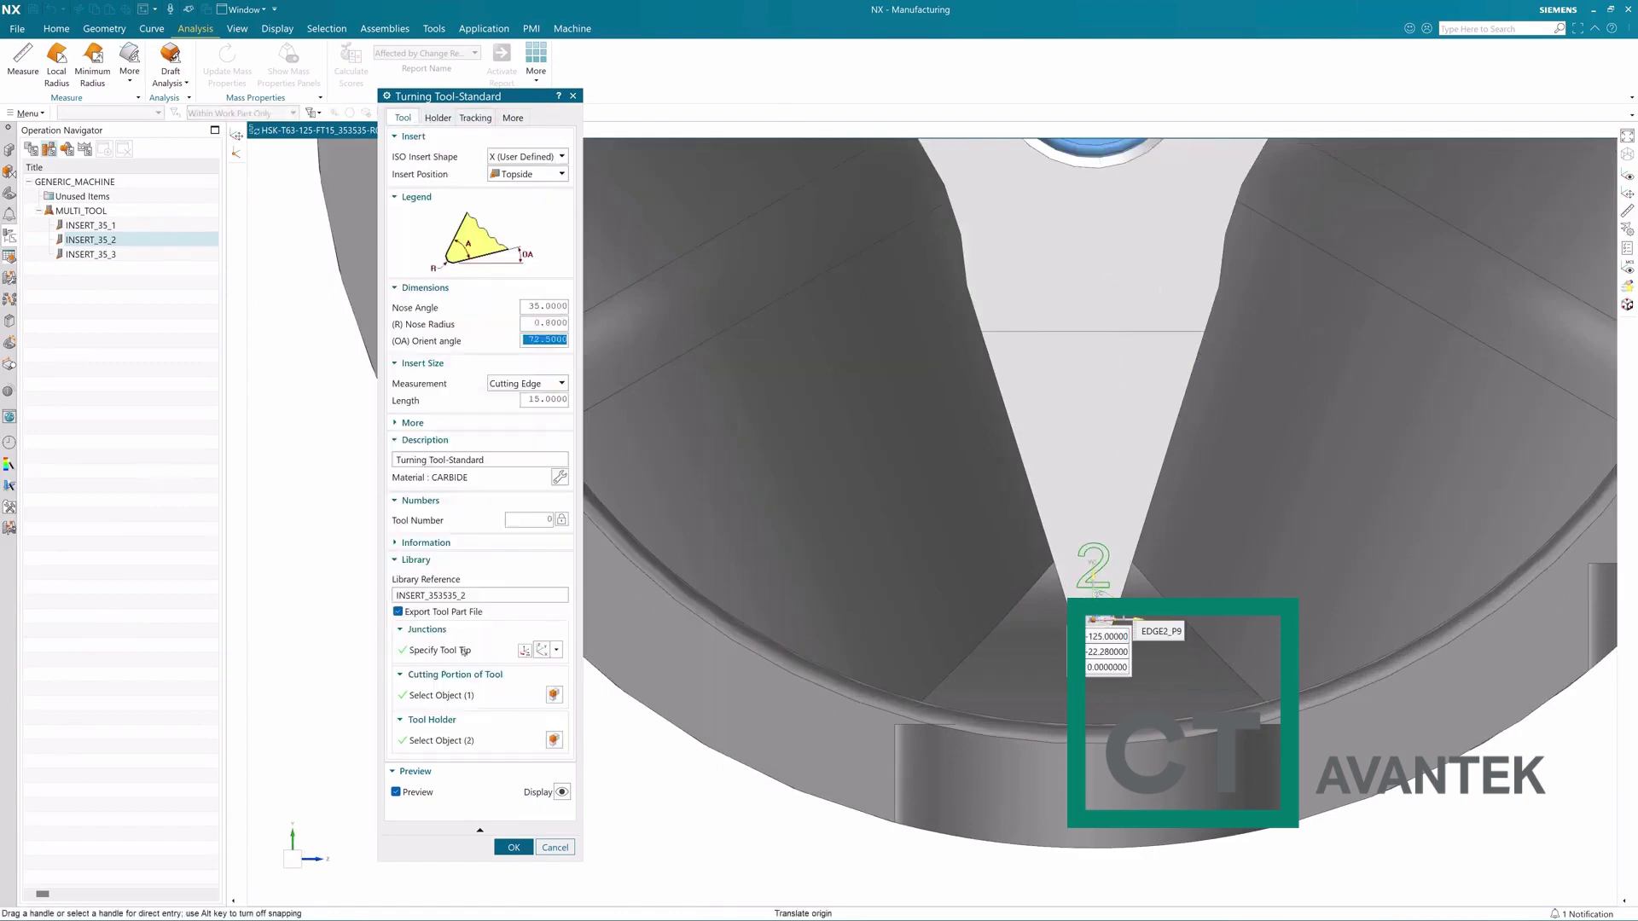
middle_click(980, 623)
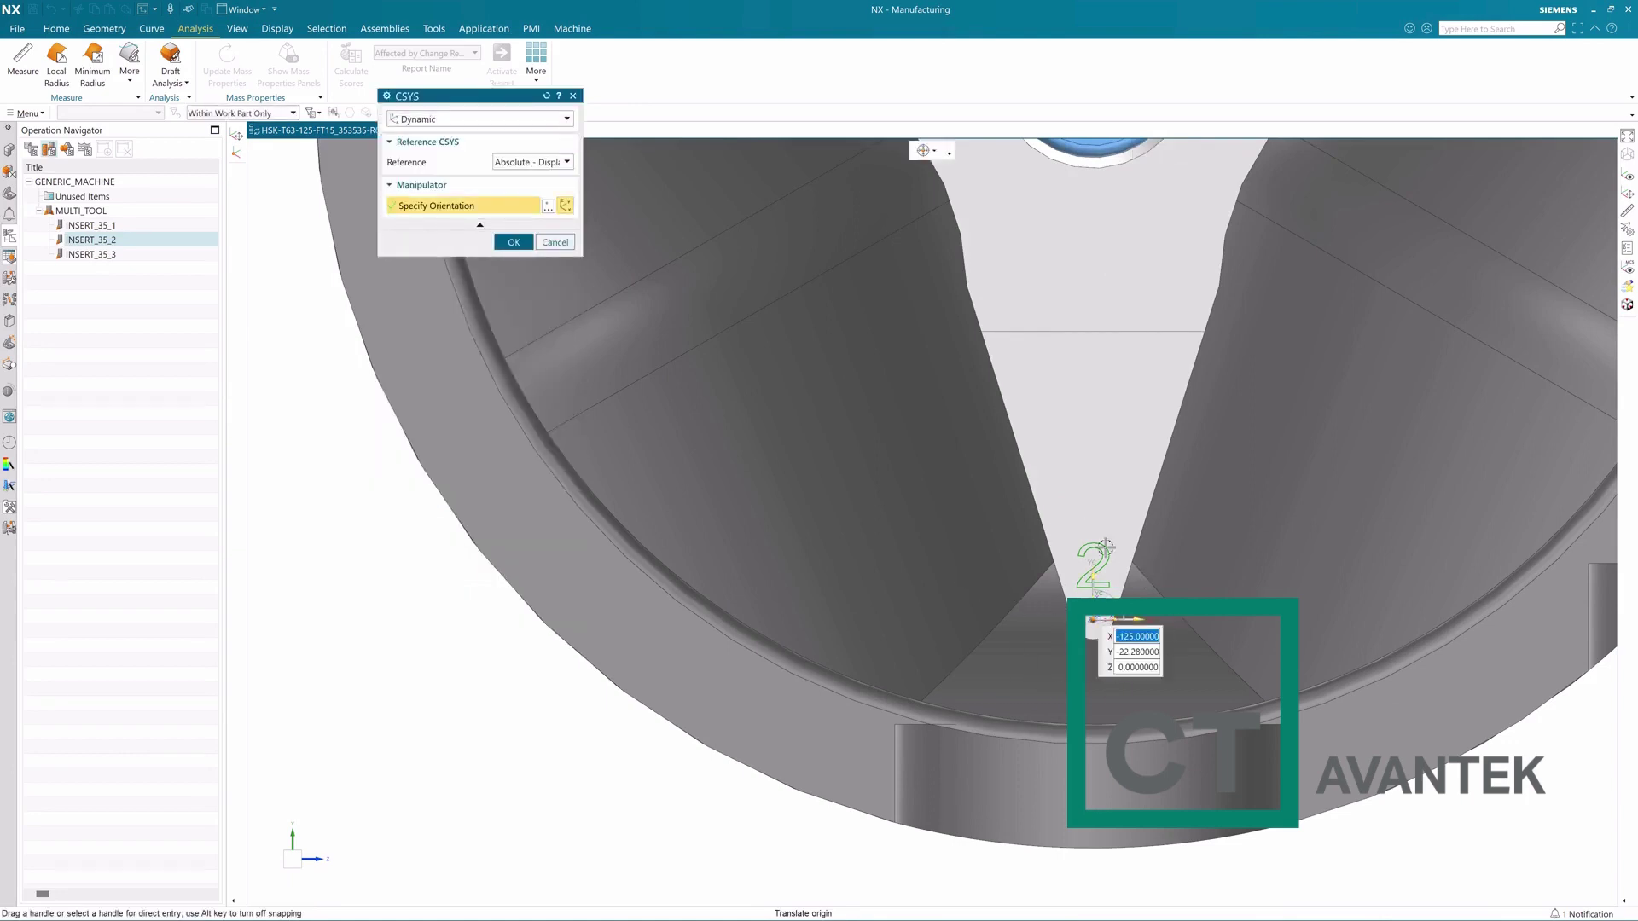
left_click(513, 243)
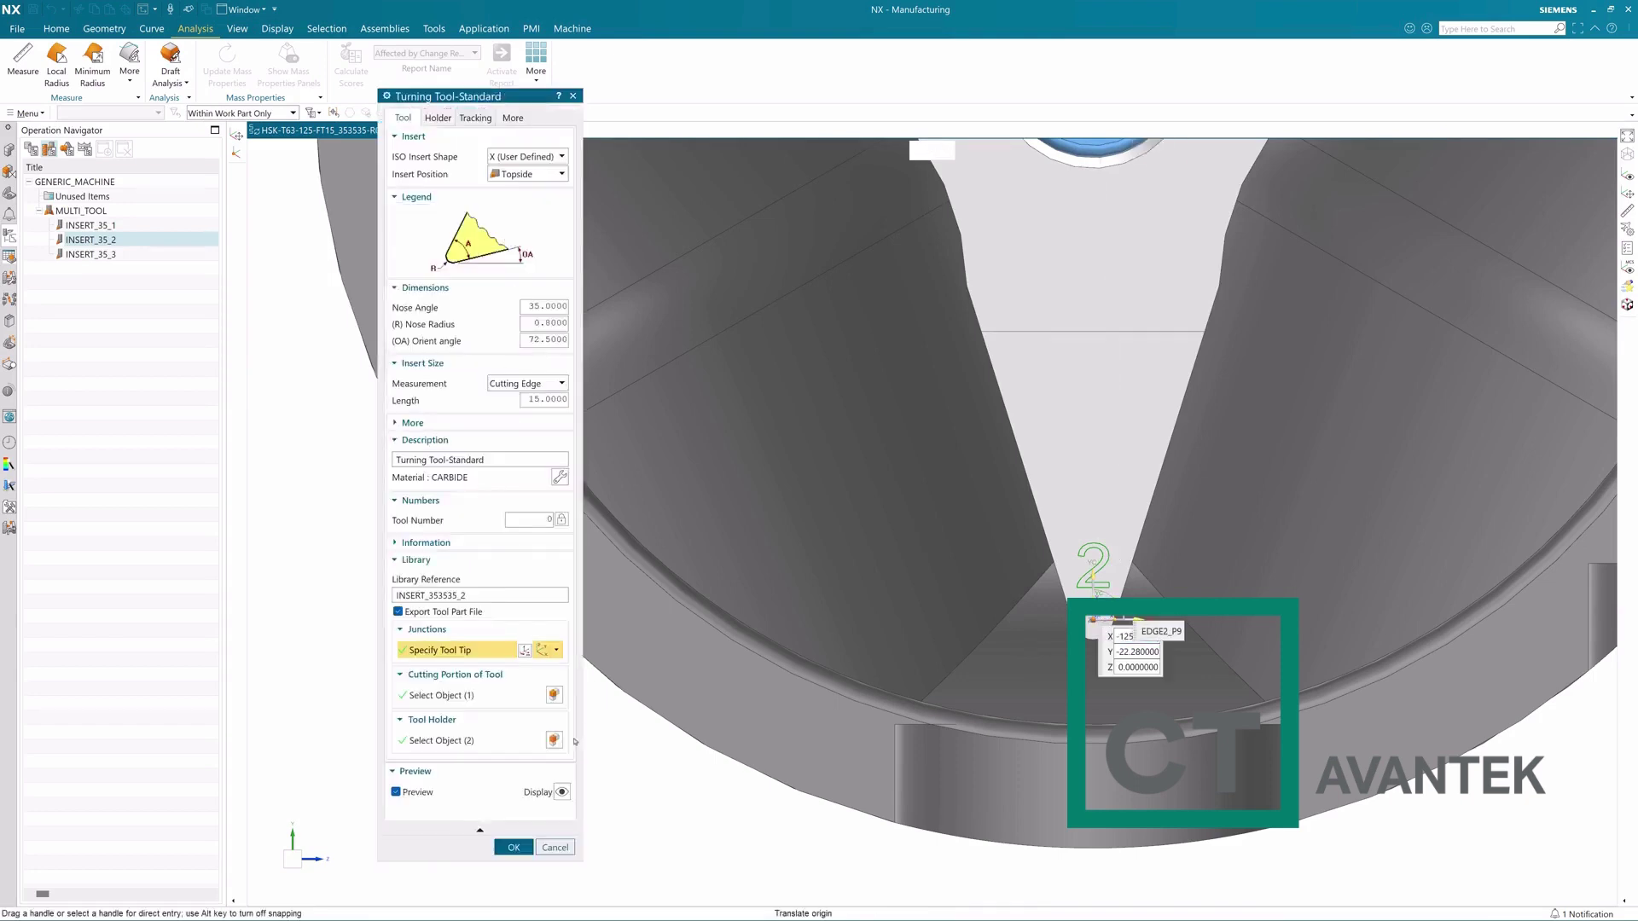
Set the index notch of INSERT_35_2 to 0 and its incremental turret rotation to 90.
left_click(510, 118)
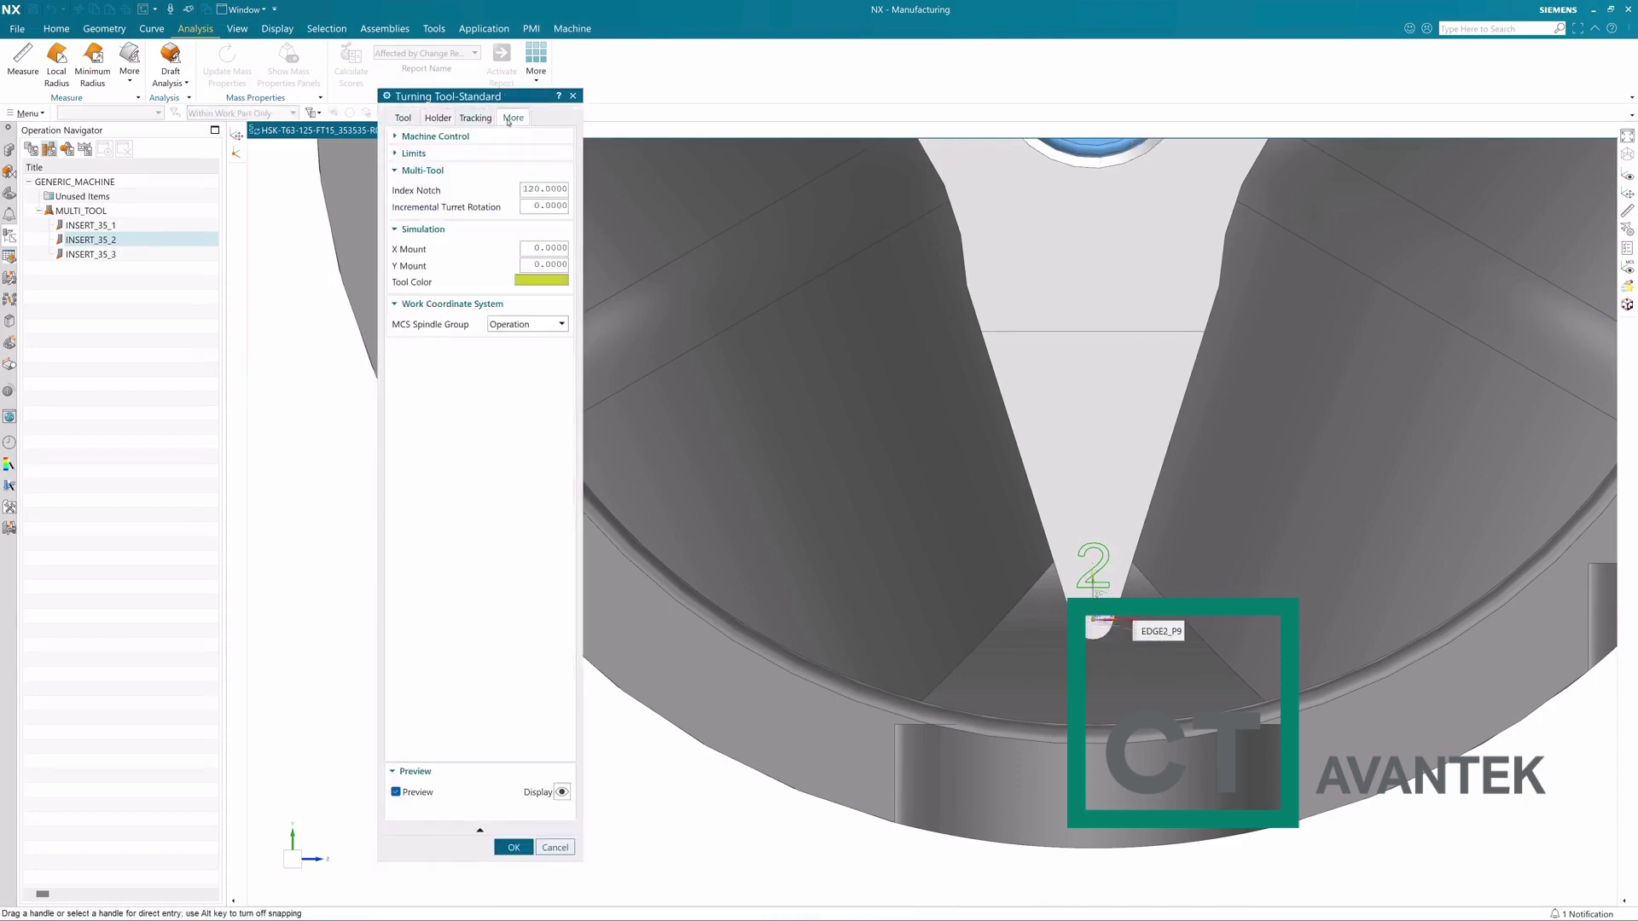
double_click(547, 192)
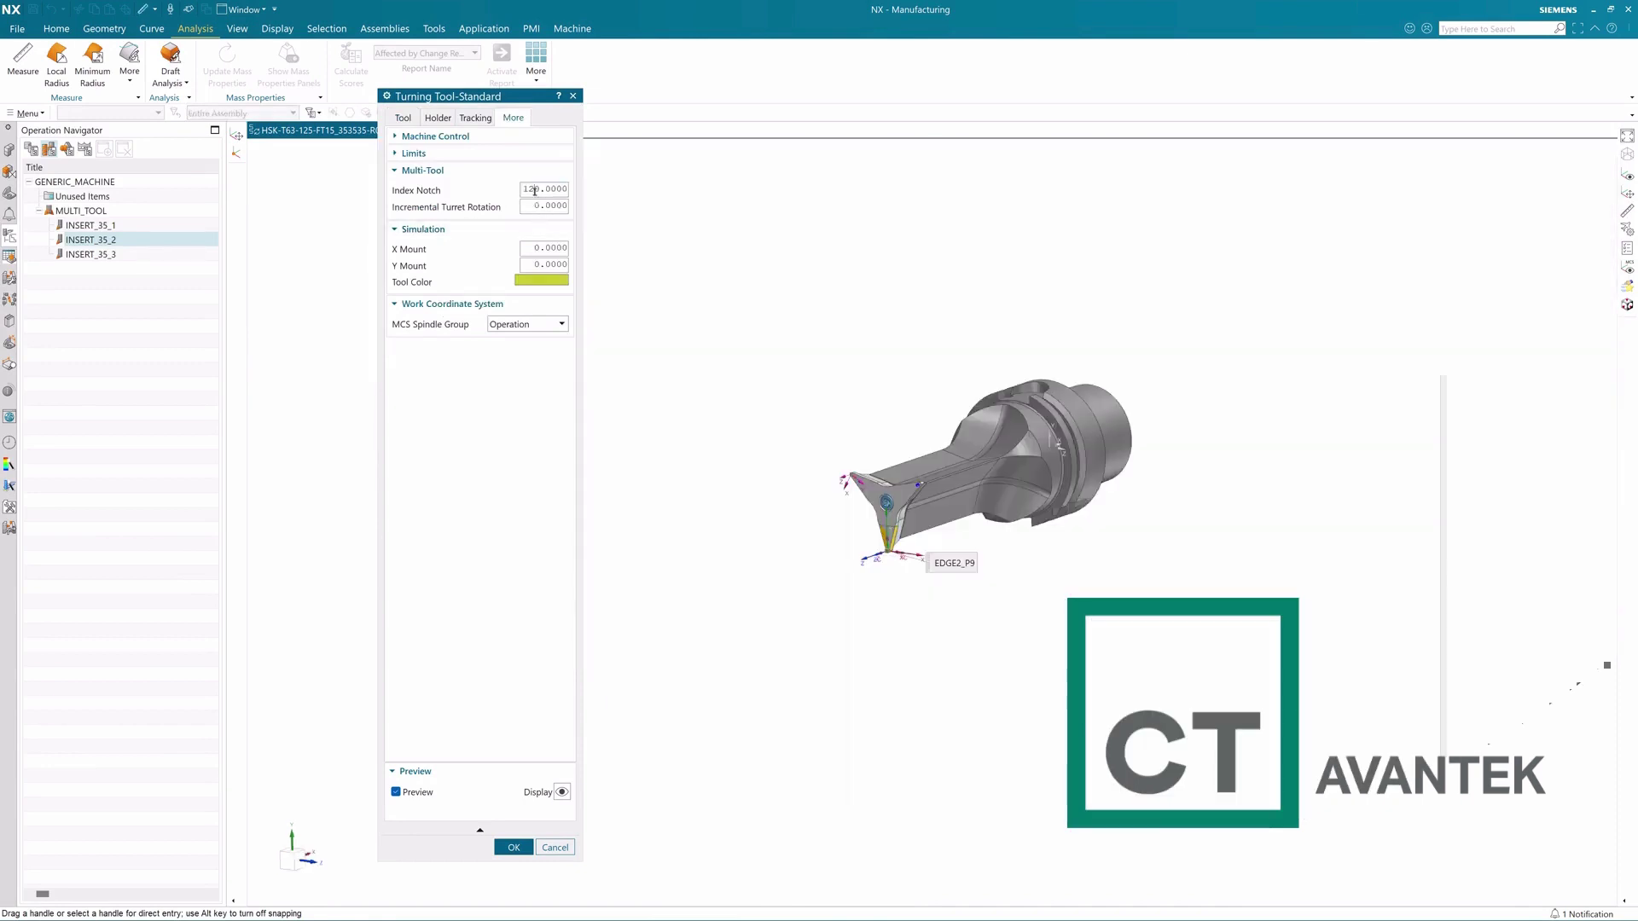
double_click(535, 190)
type("0")
key("Return")
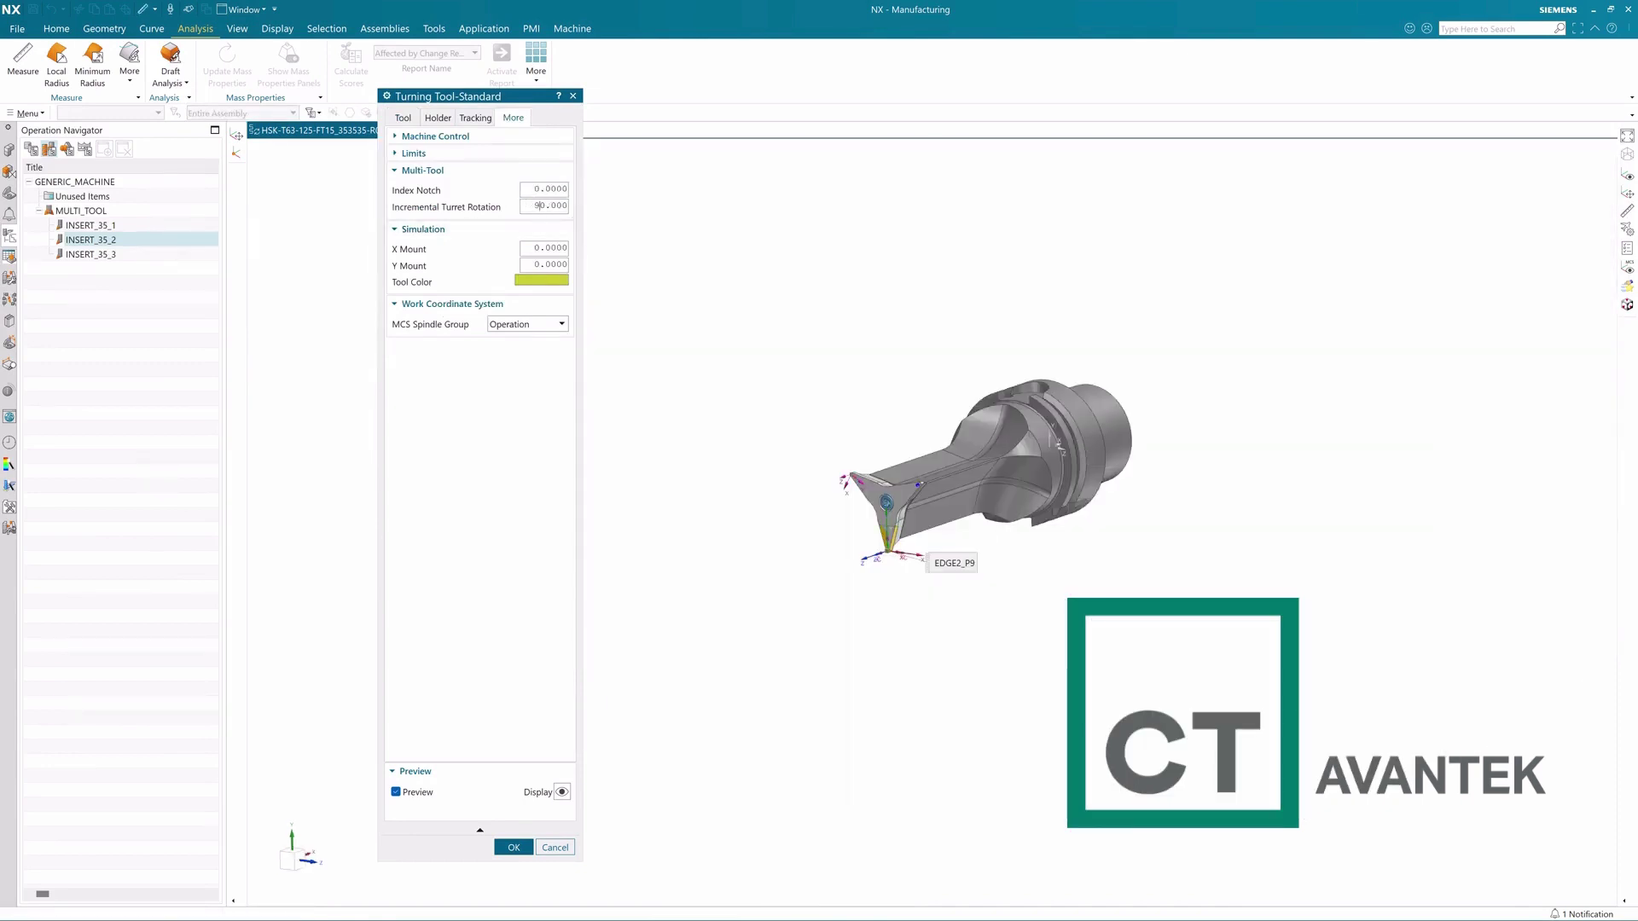
double_click(539, 206)
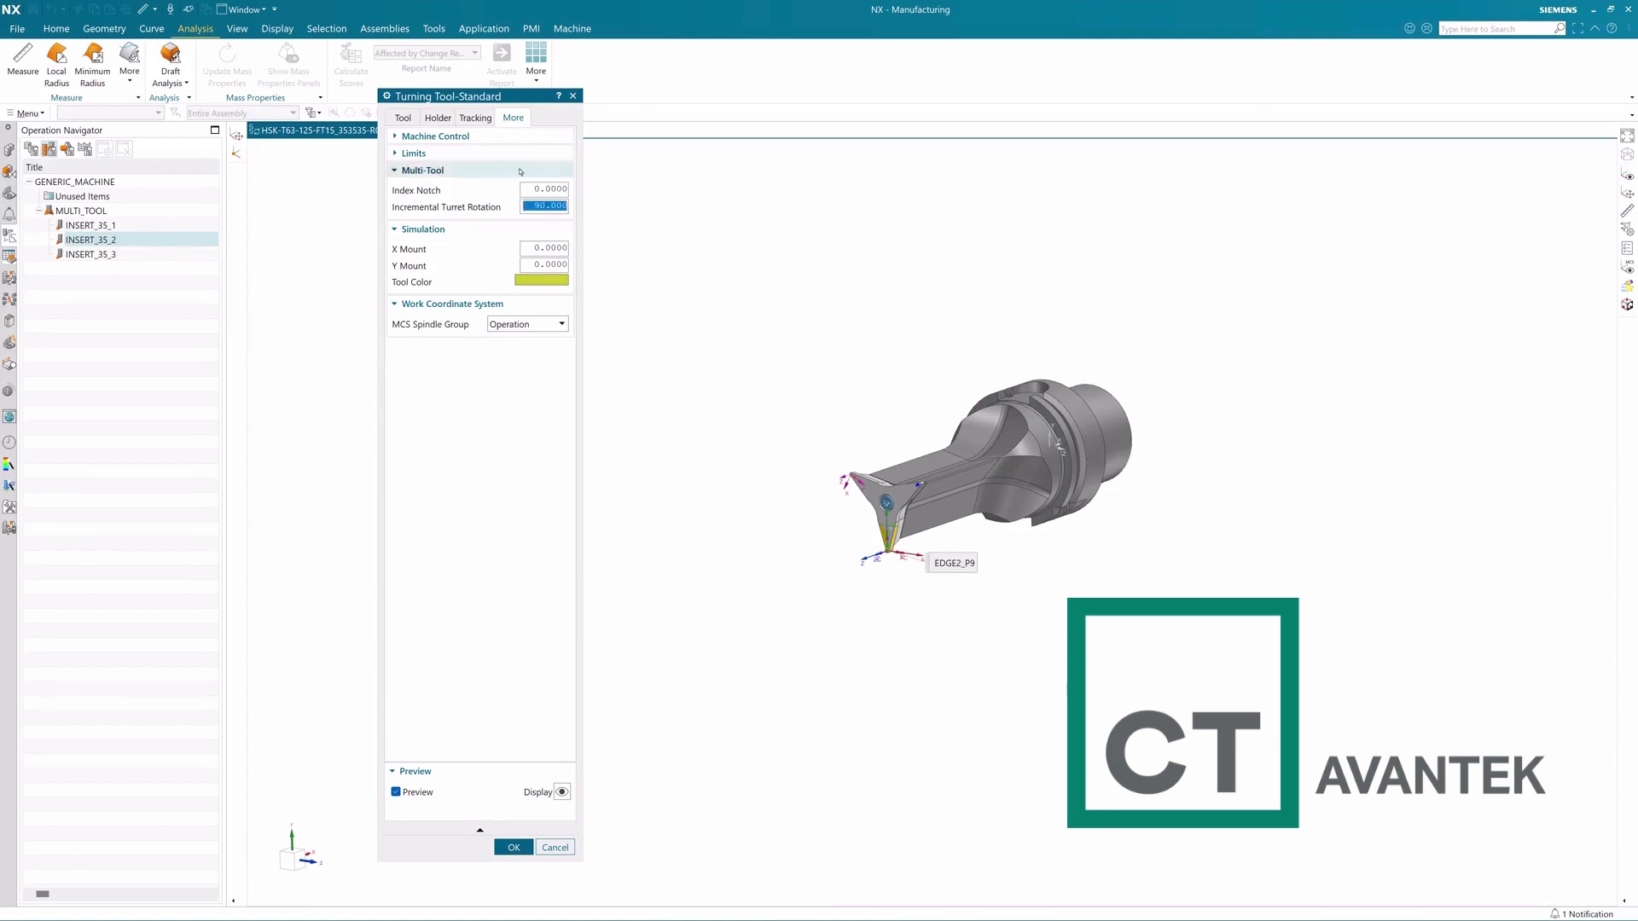
Copy the library reference INSERT_353535_2 and accept the INSERT_35_2 tool definition.
left_click(476, 119)
left_click(440, 118)
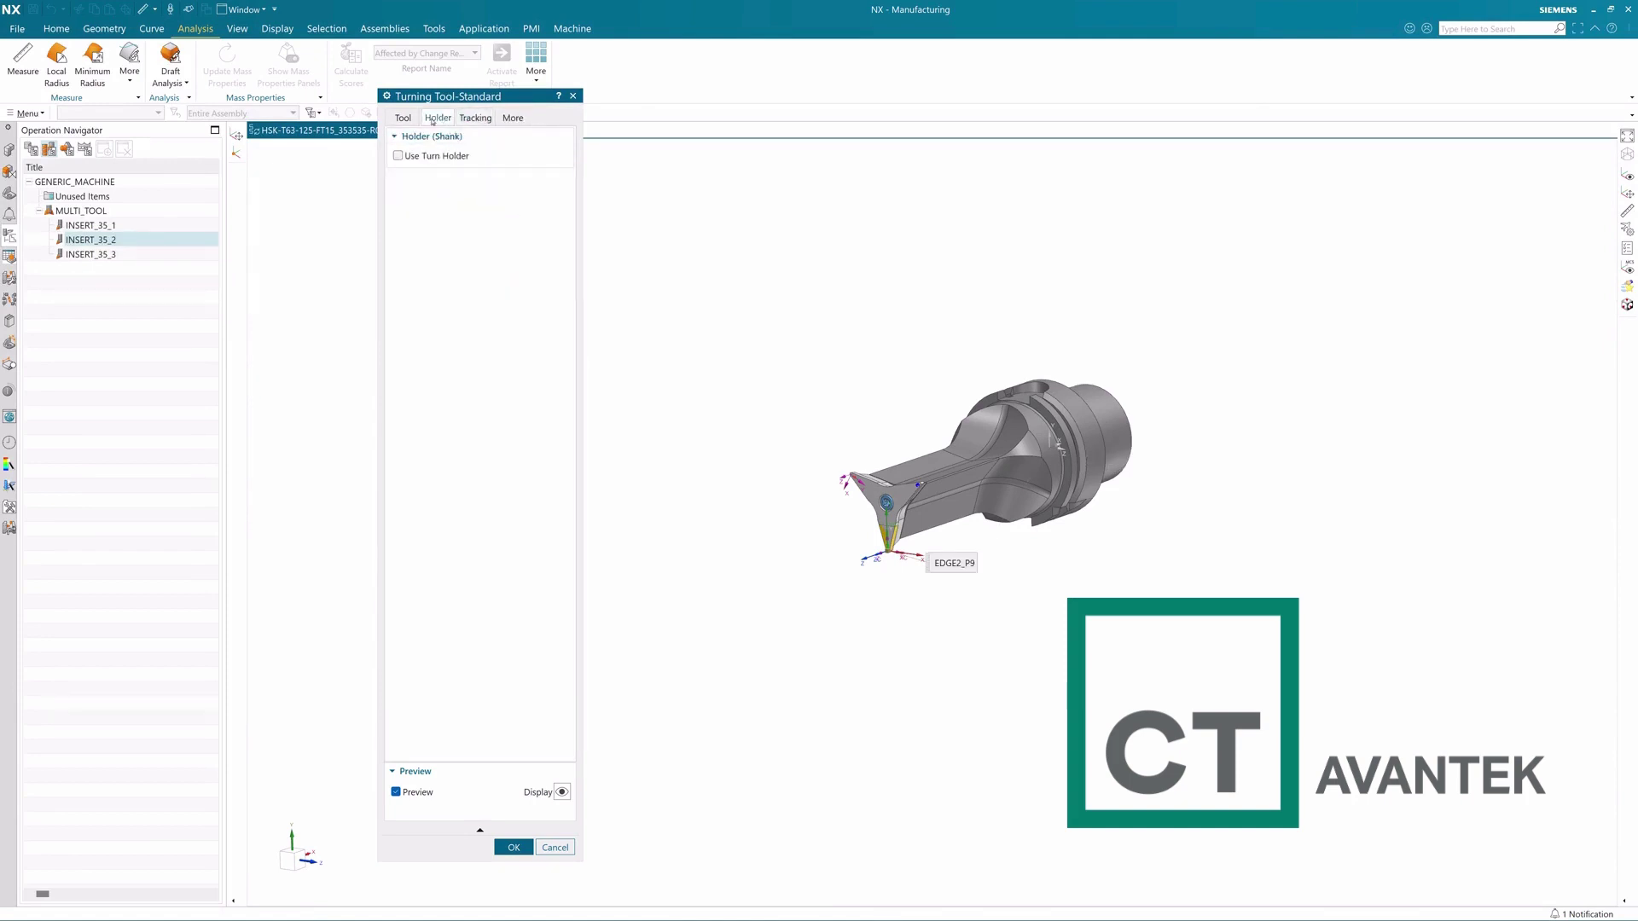
left_click(418, 120)
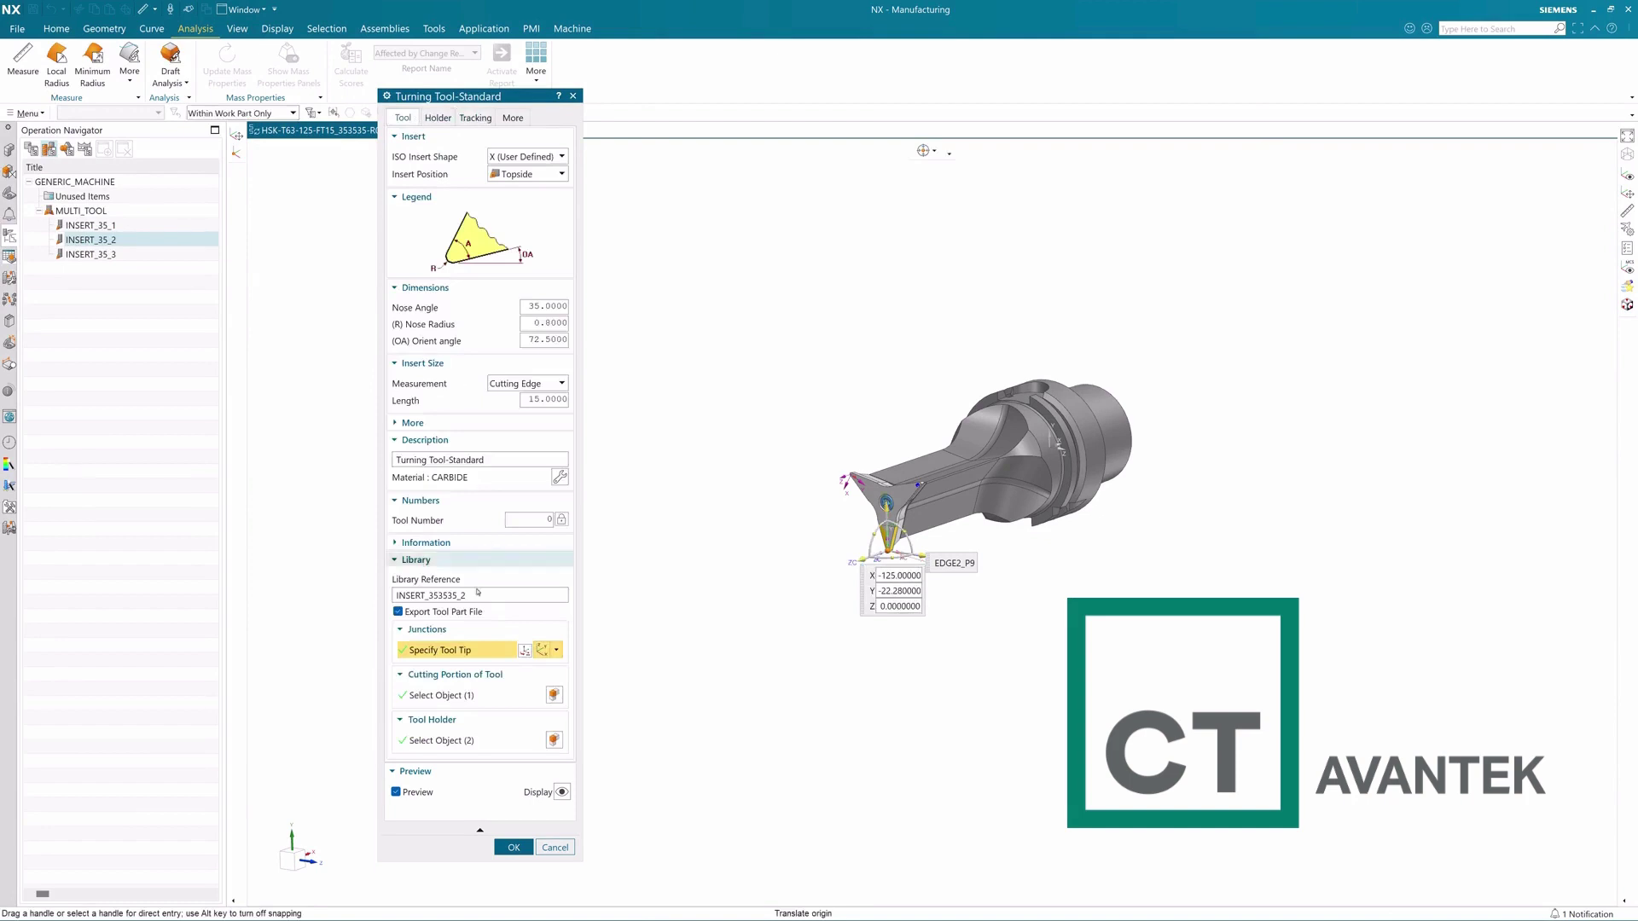
left_click_drag(476, 595, 278, 598)
key("ctrl+c")
left_click(514, 847)
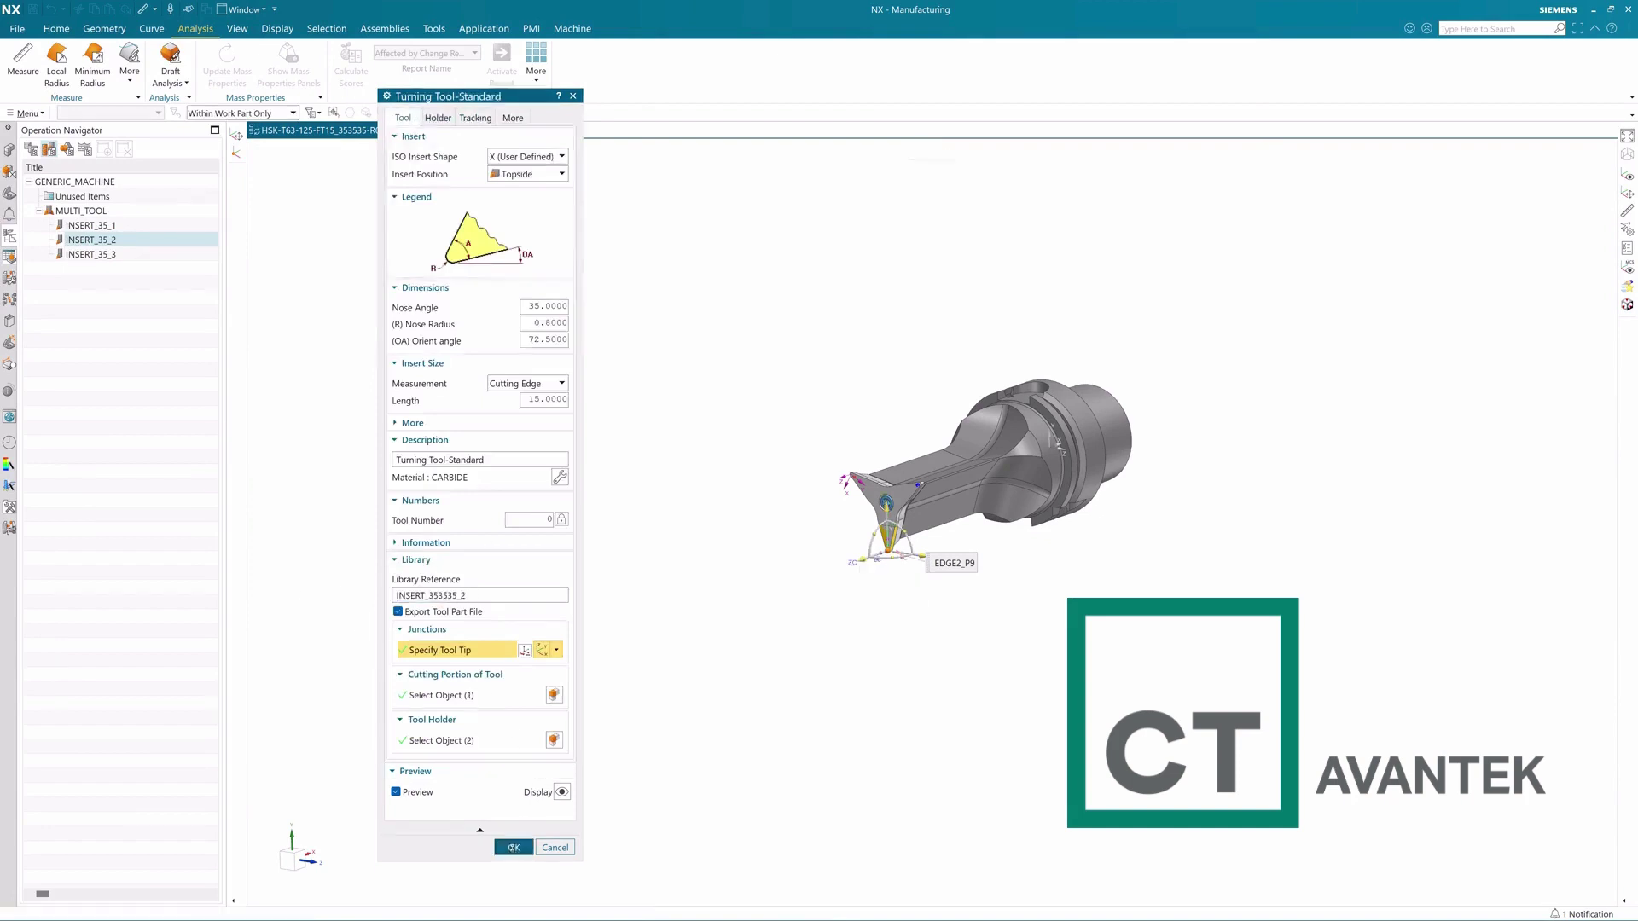
Open the INSERT_35_3 tool definition and set its library reference to INSERT_353535_3.
left_click(111, 255)
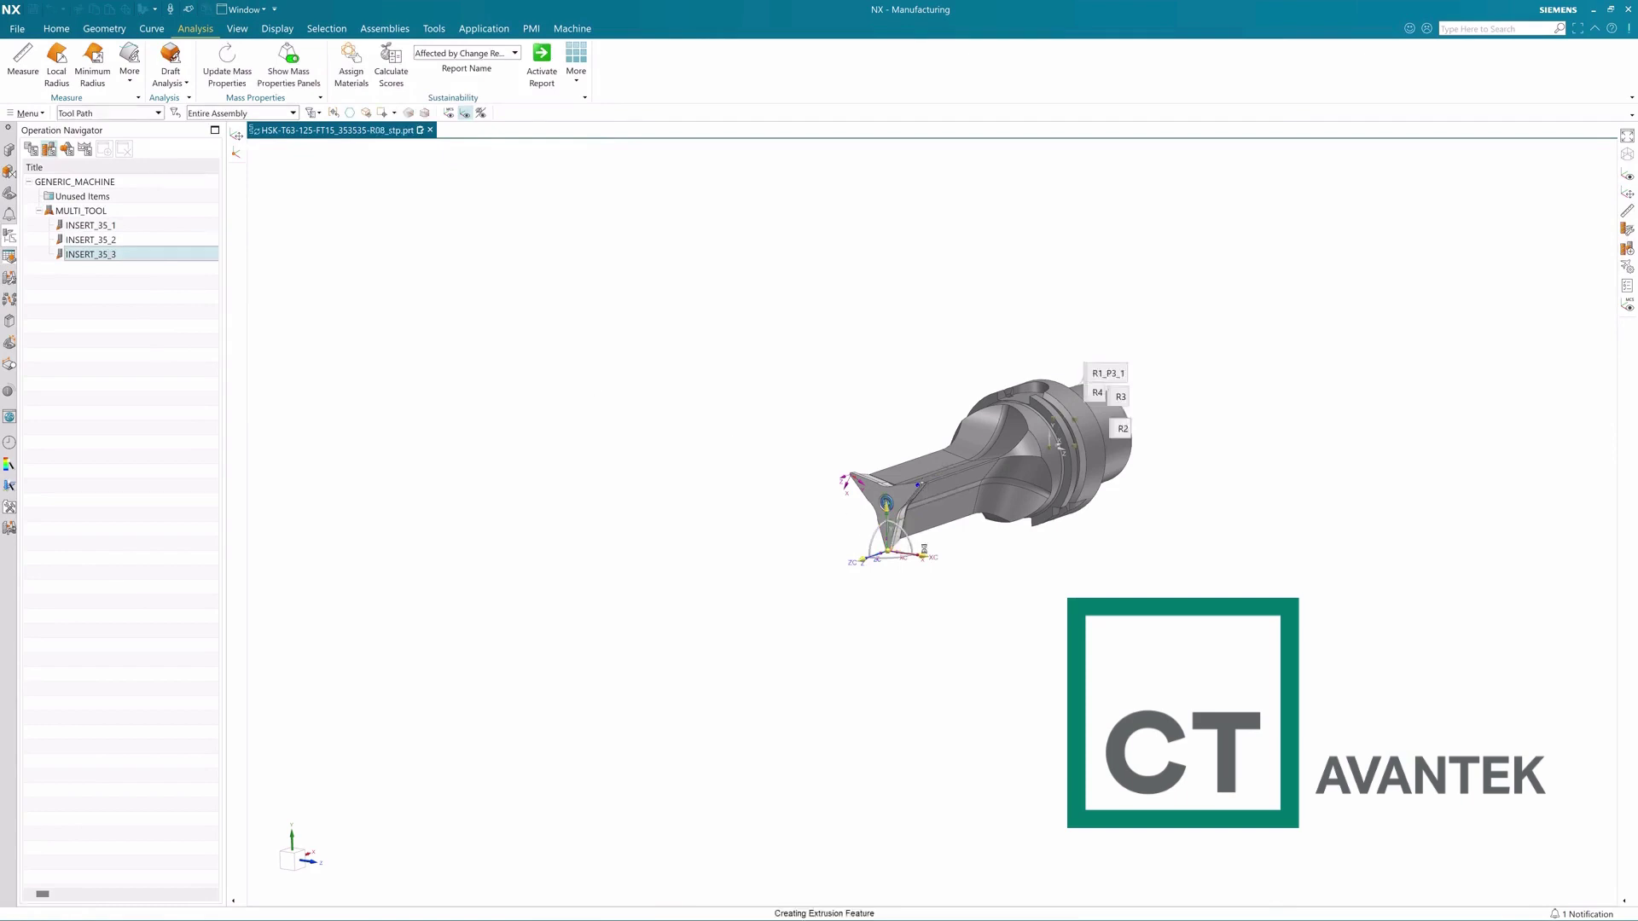
scroll(904, 525, "up", 1)
scroll(926, 526, "up", 1)
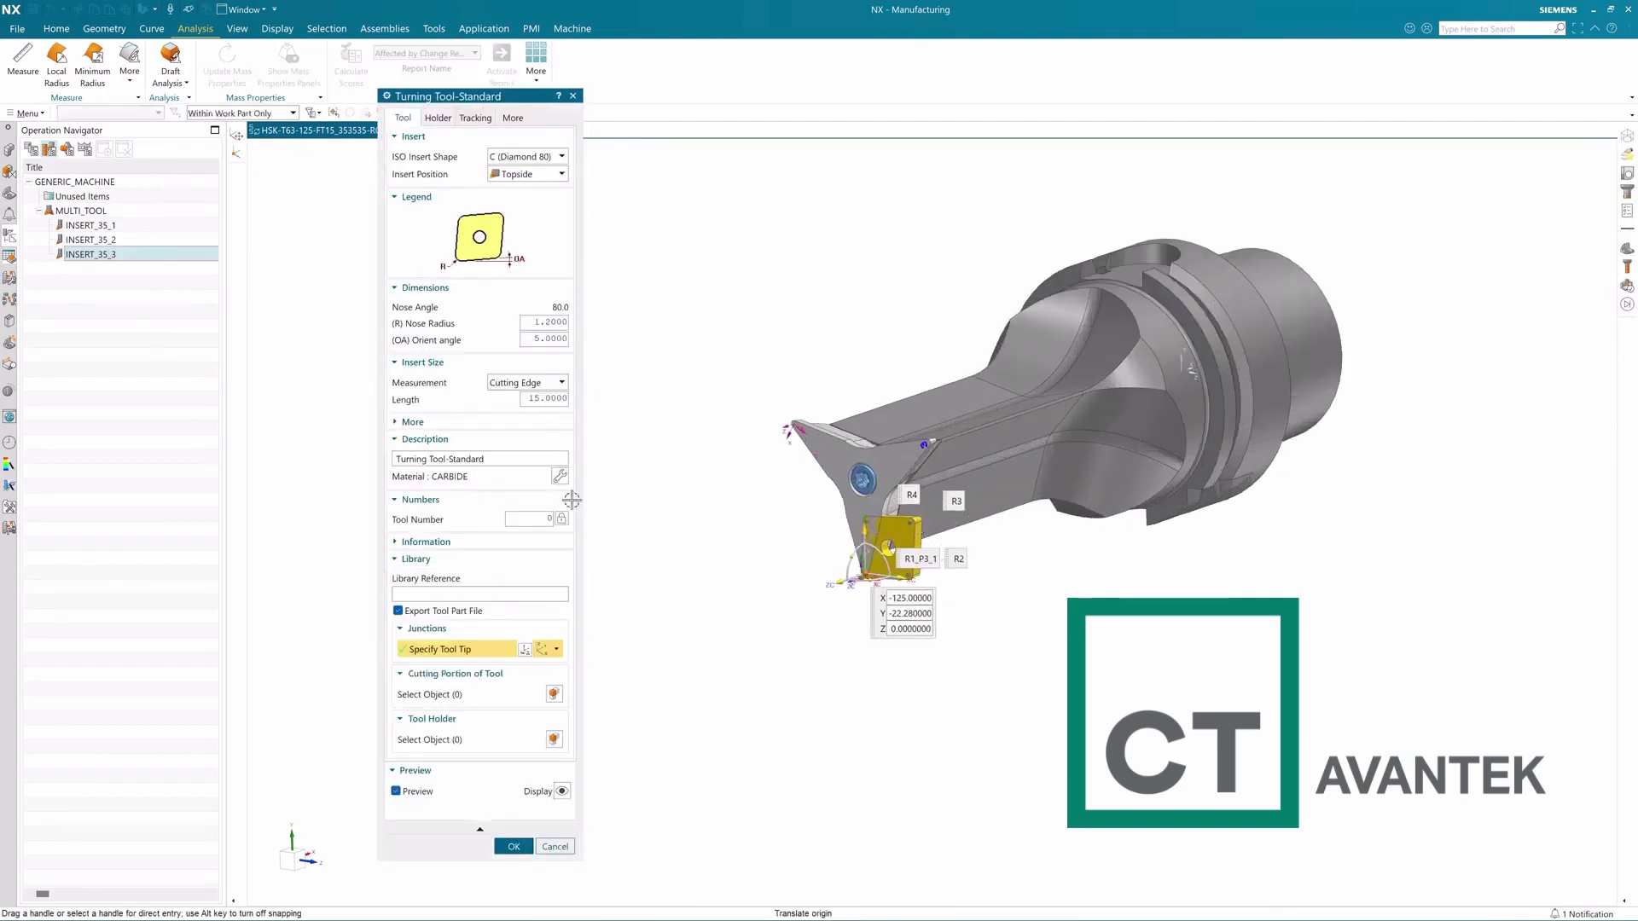
left_click(482, 593)
key("ctrl+v")
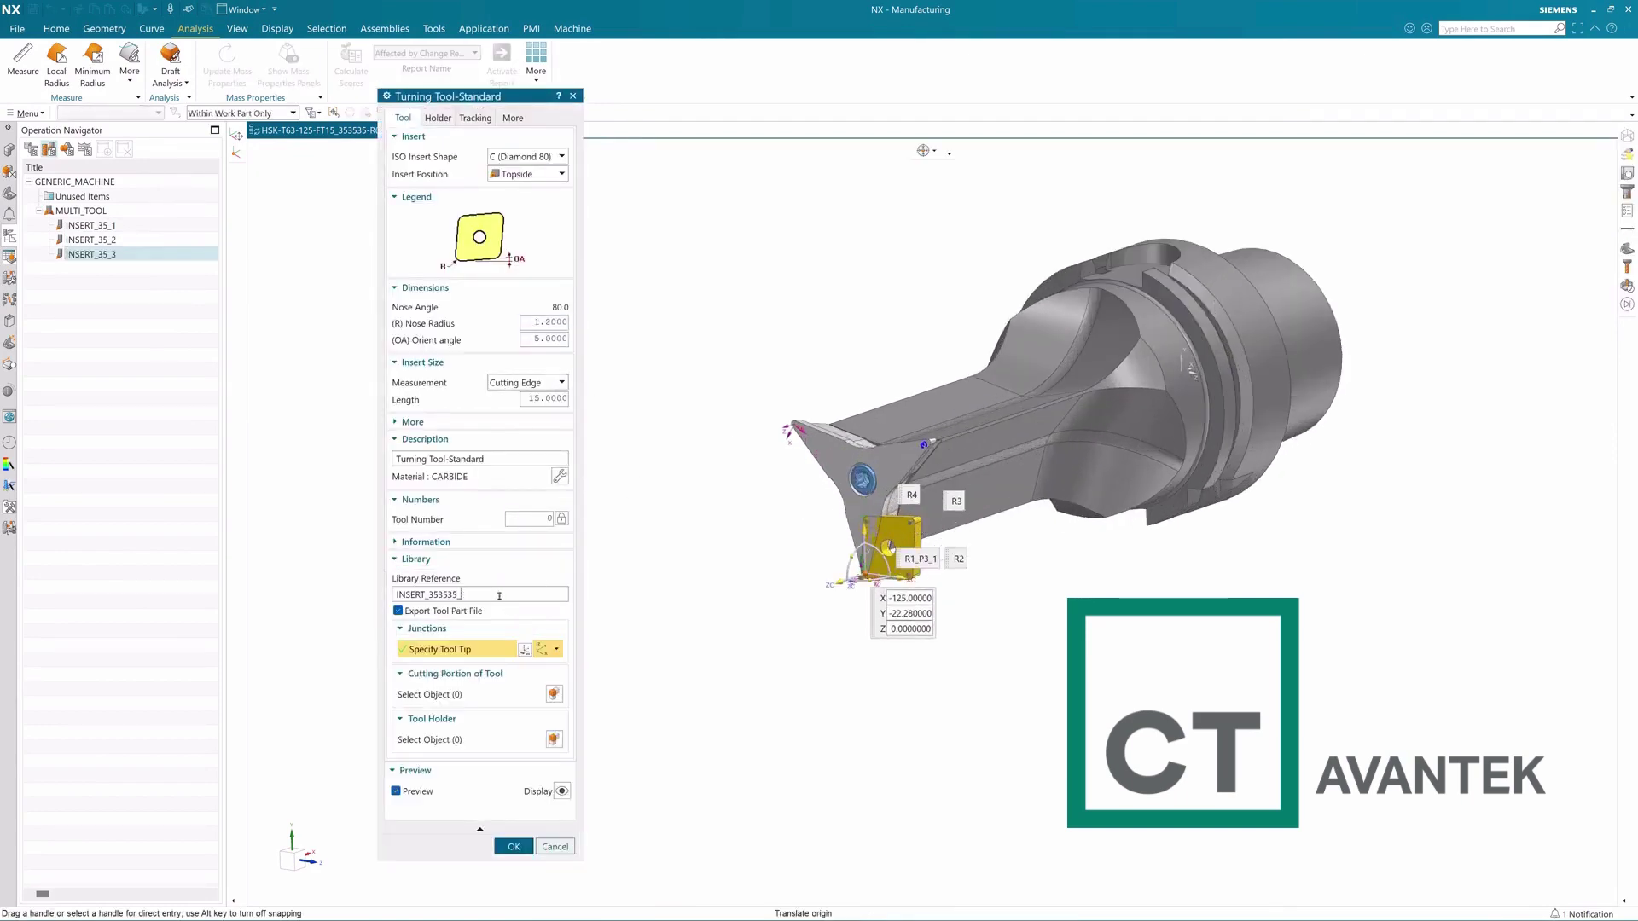
type("3")
key("Return")
Set the insert shape to X (User Defined) with nose angle 35, nose radius 0.8 and orient angle 72.5.
left_click(543, 157)
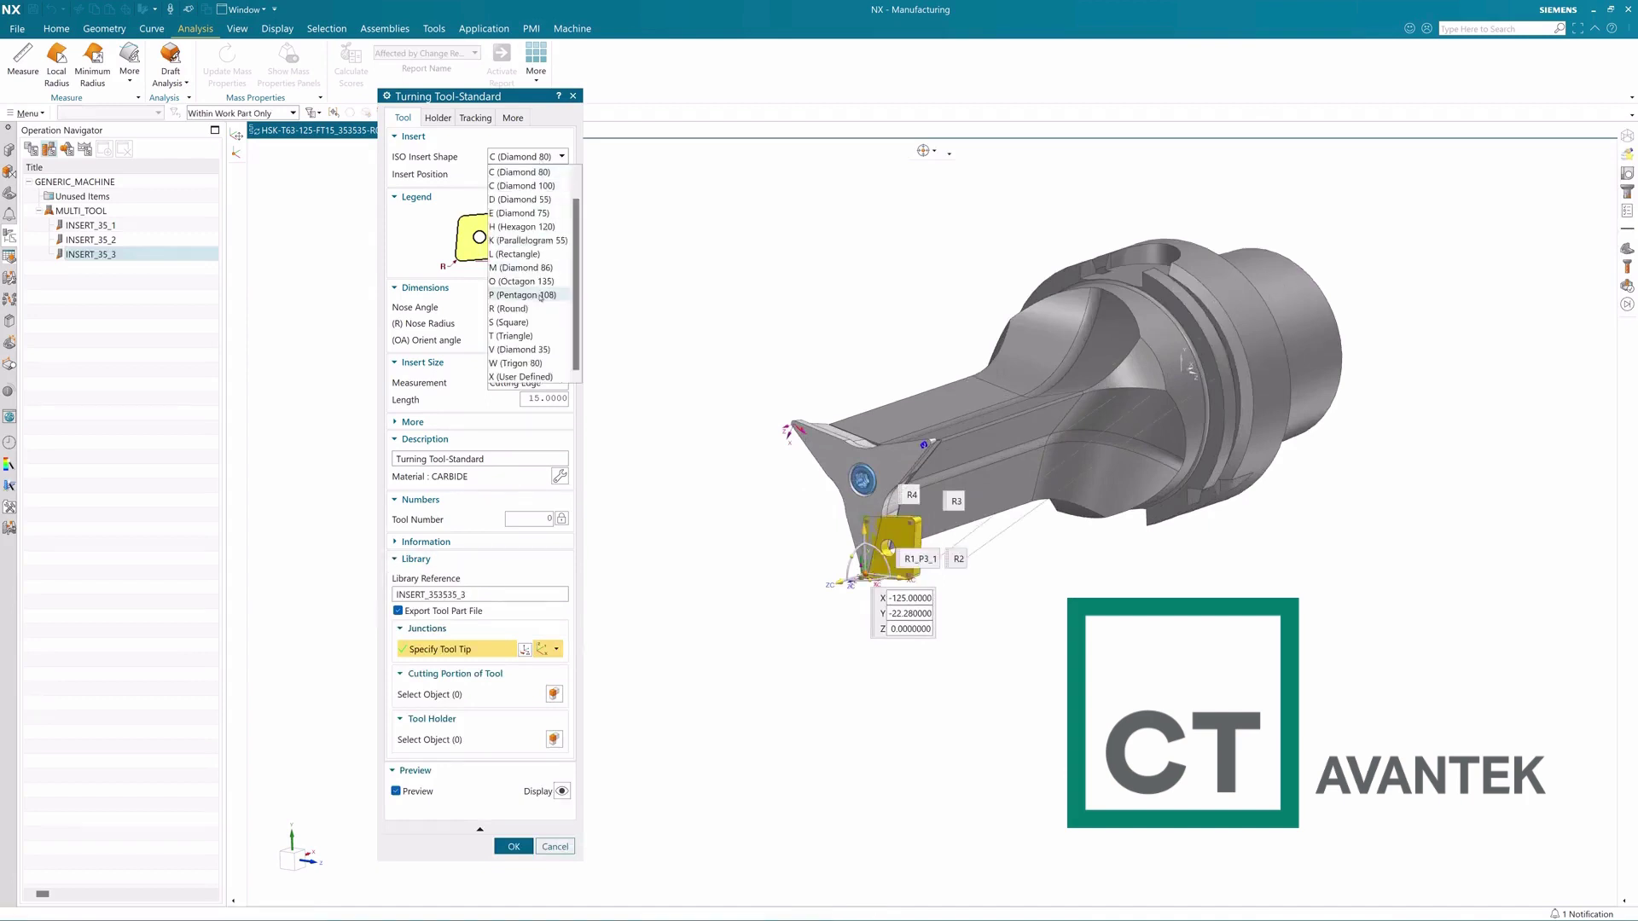
left_click(525, 377)
double_click(534, 310)
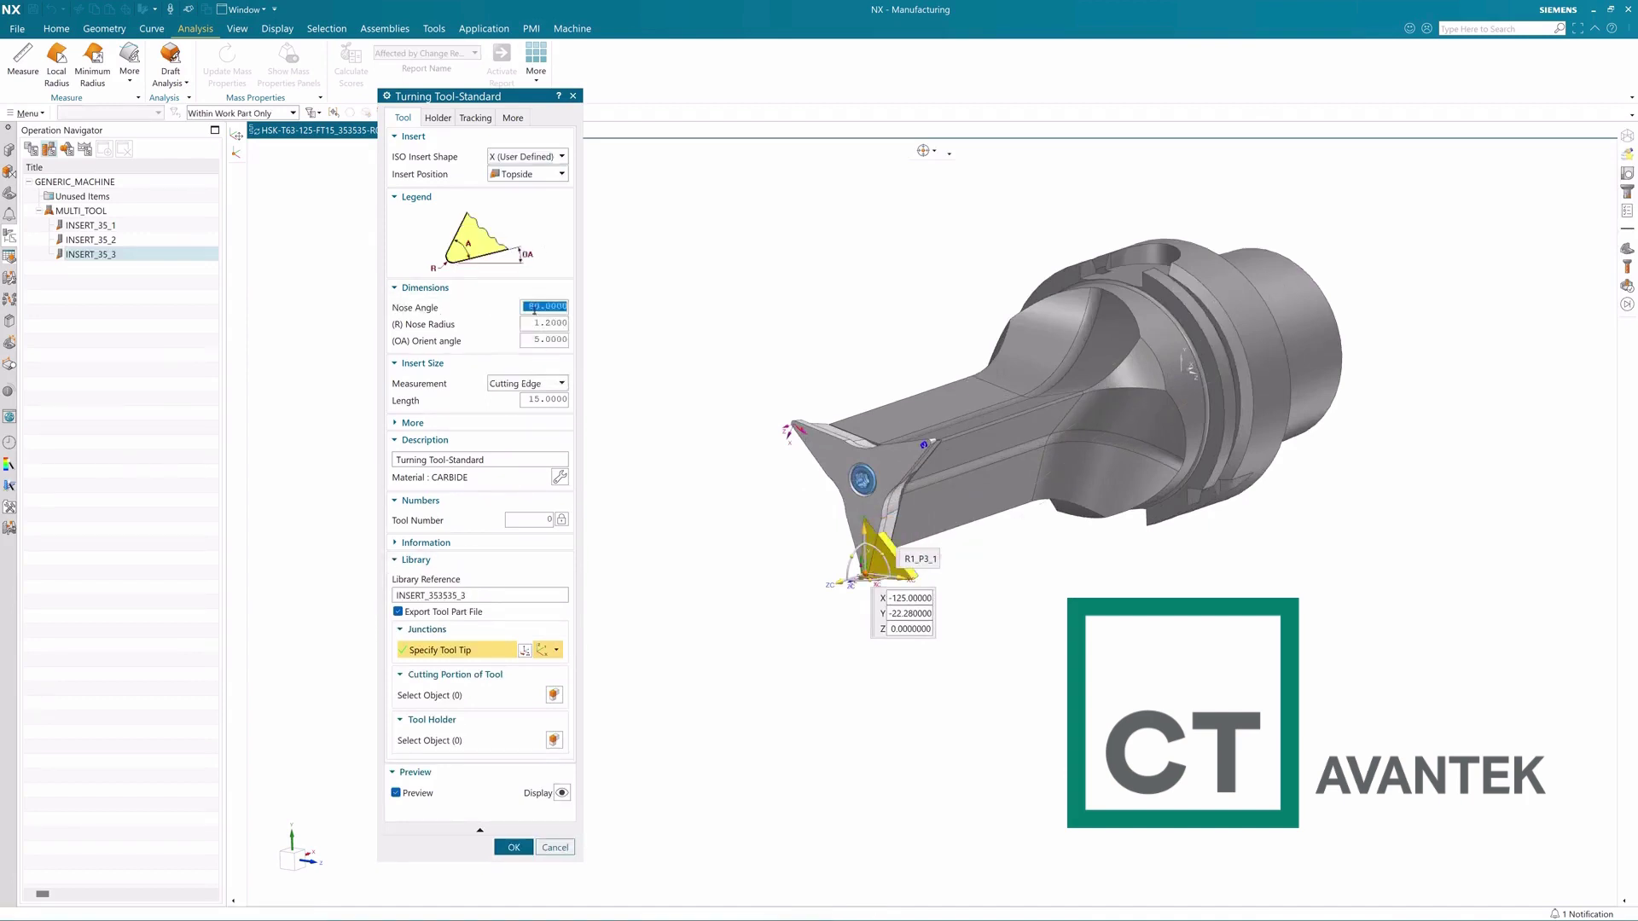
type("35")
key("Return")
left_click(539, 325)
type("0.")
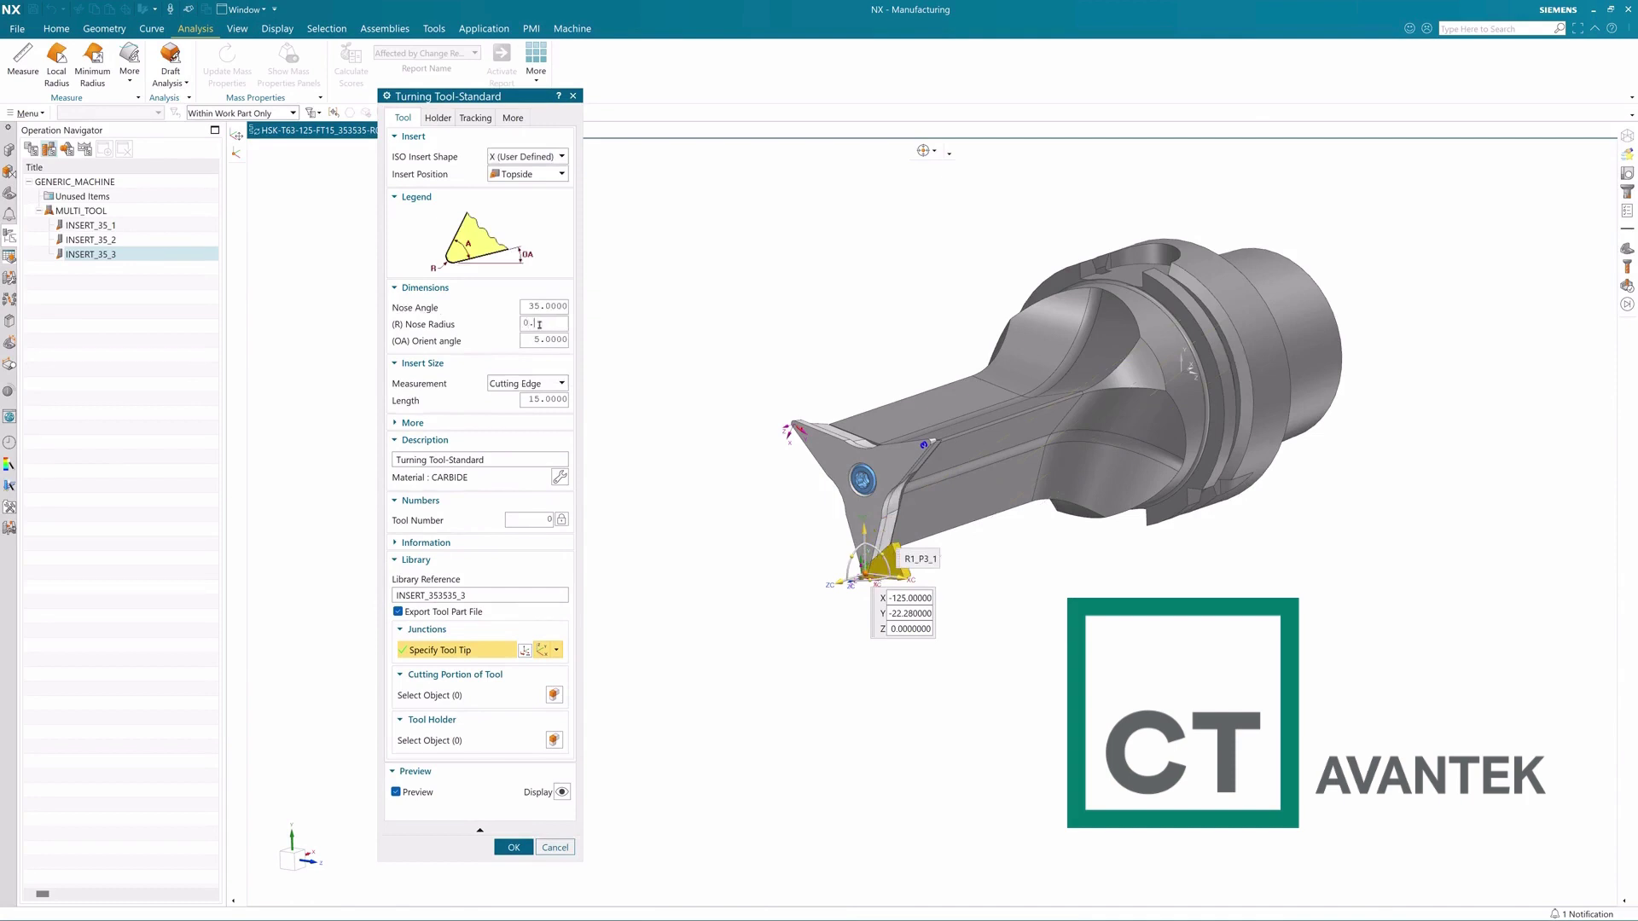
type("8")
key("Return")
double_click(545, 339)
type("72.5")
key("Return")
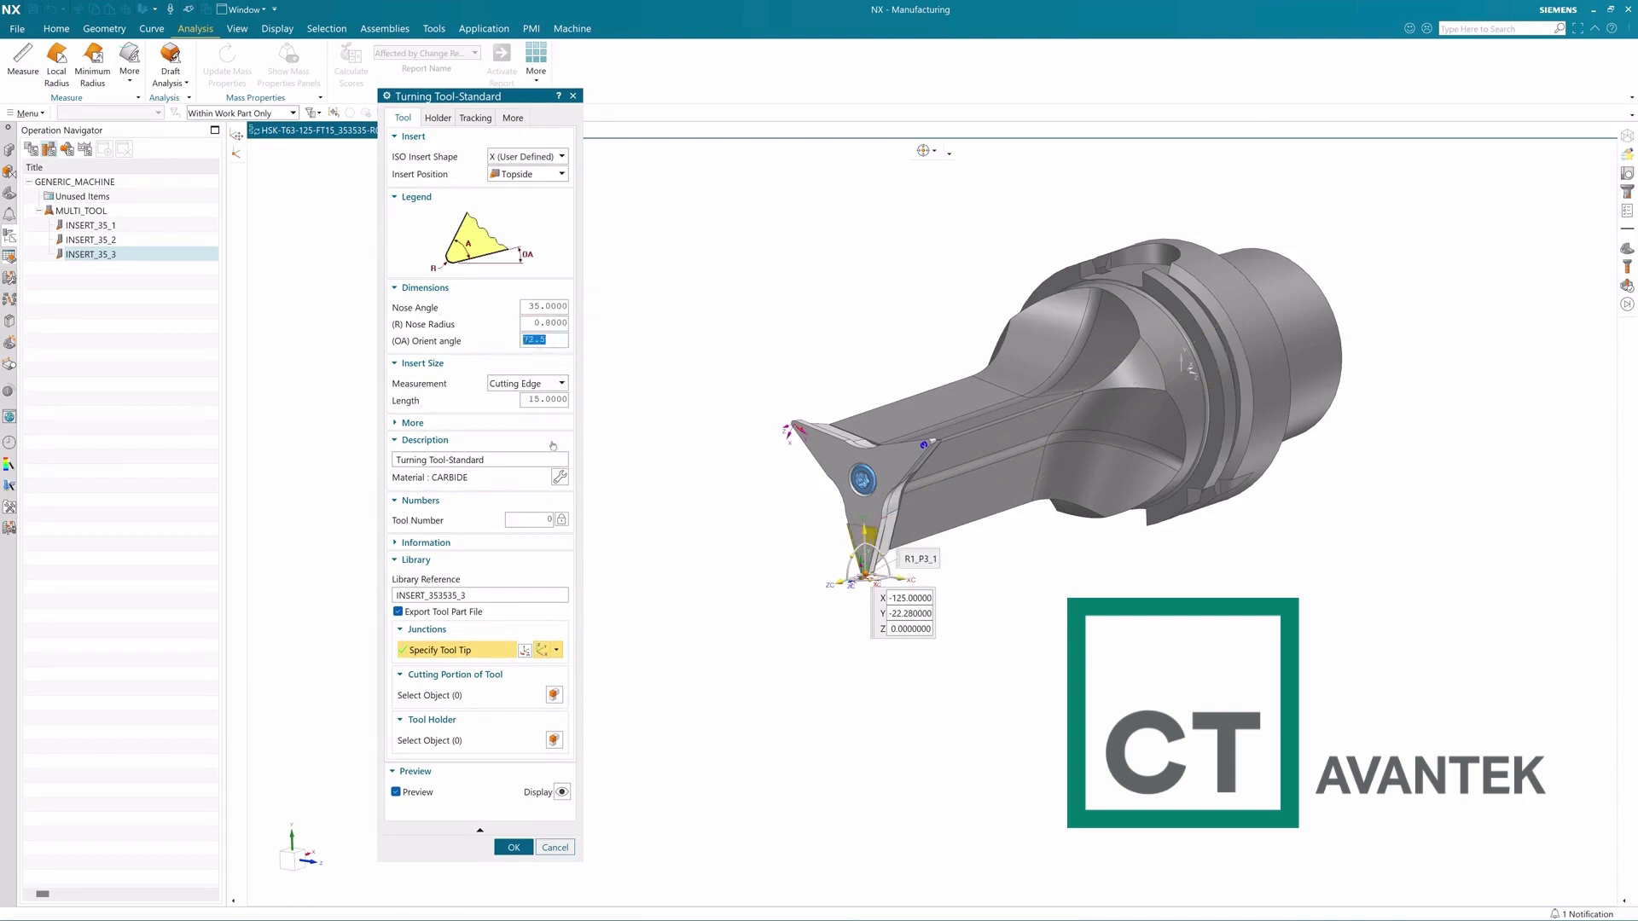
Assign the insert body as the cutting portion and the clamping screw and holder bodies as the tool holder.
left_click(483, 696)
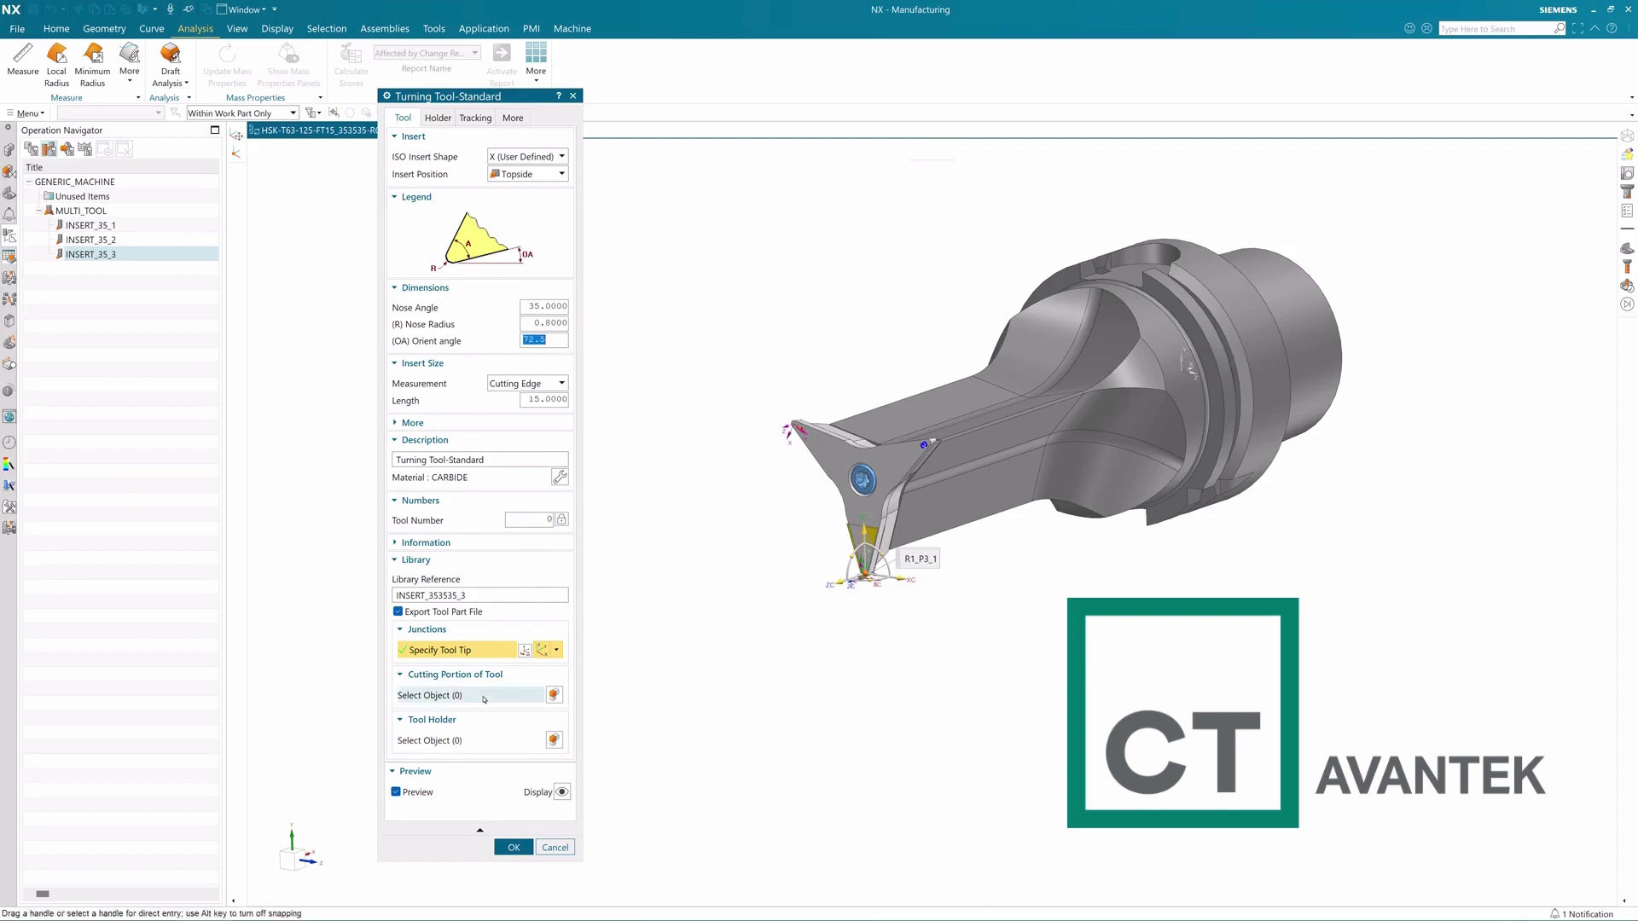
left_click(884, 485)
left_click(466, 740)
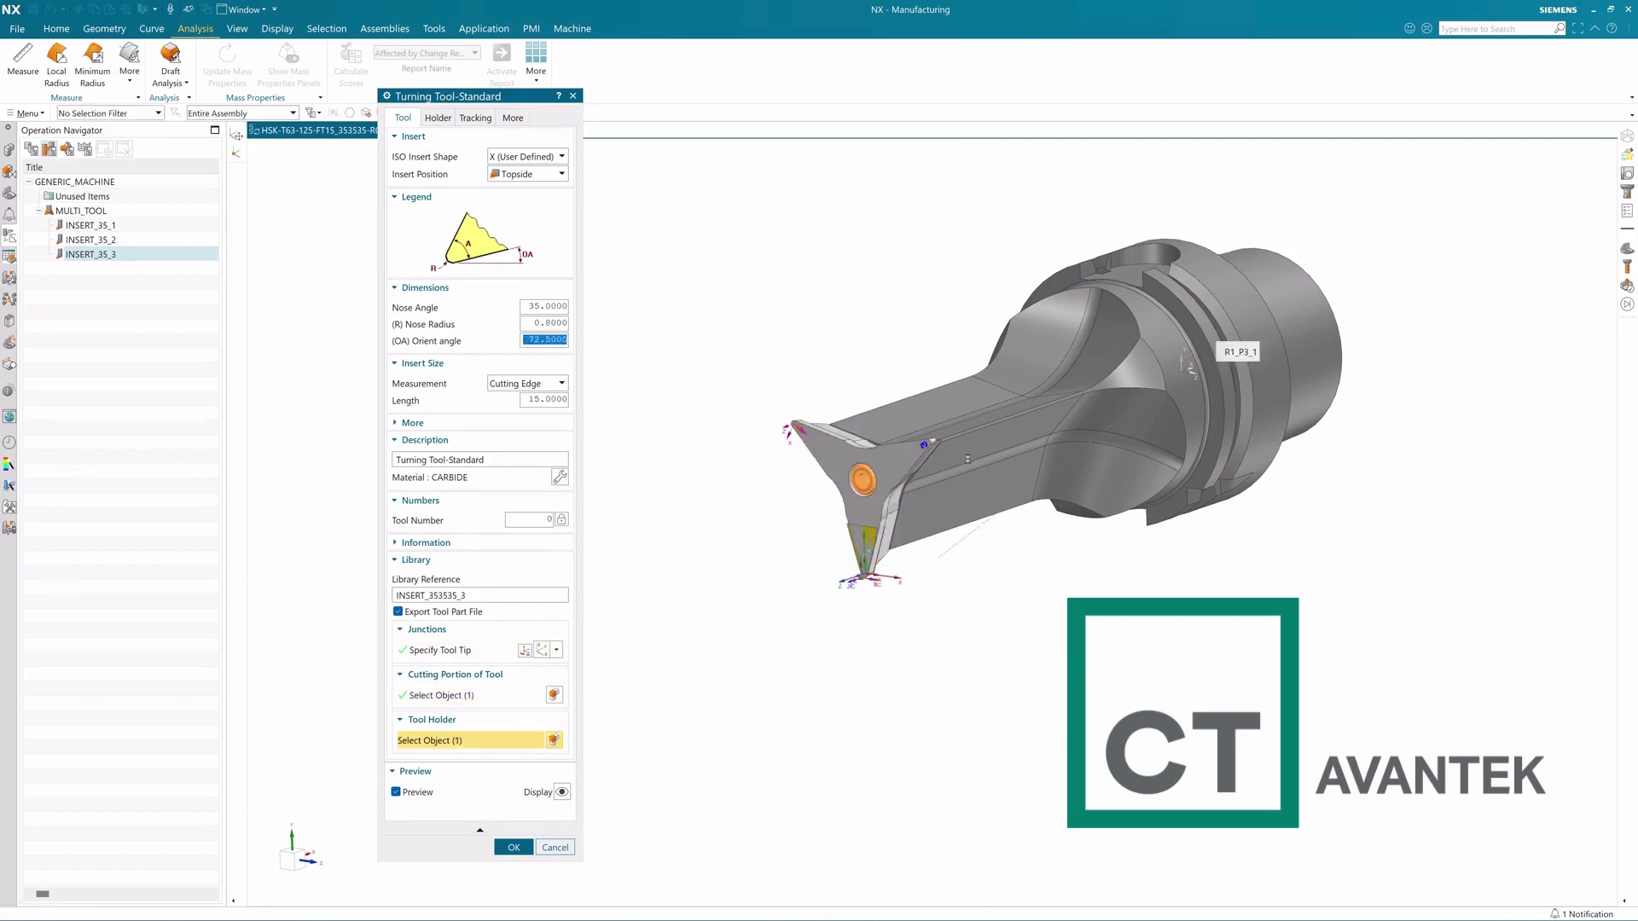
left_click(1212, 367)
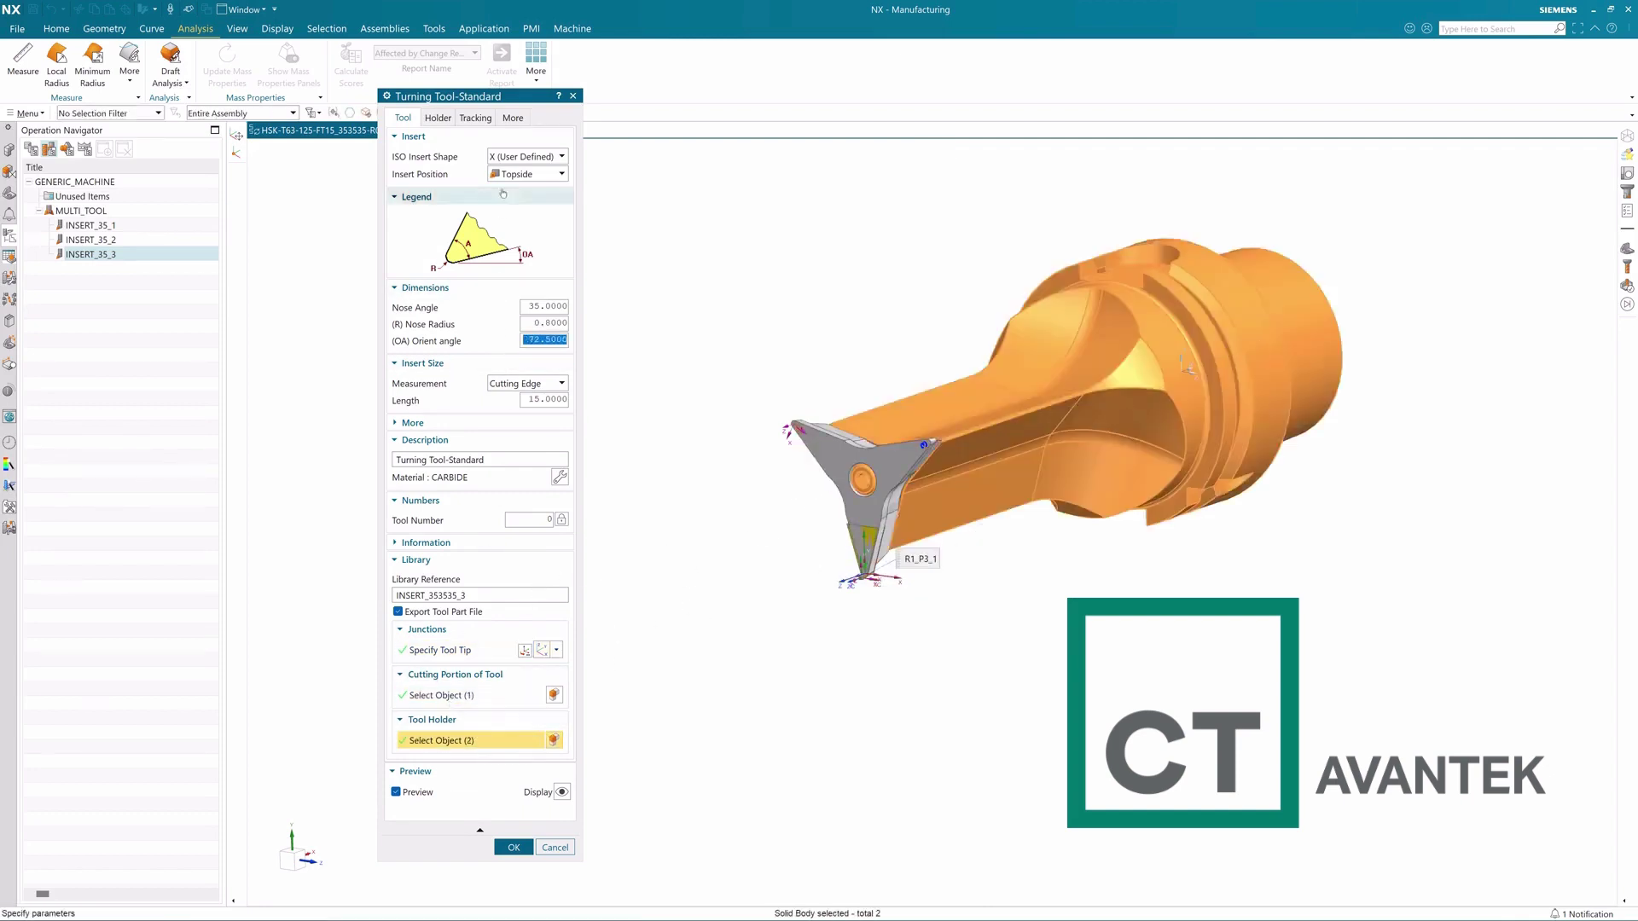
Rename the tracking point EDGE3_P9, change its P number to P9 and set its adjust register to 3.
left_click(475, 118)
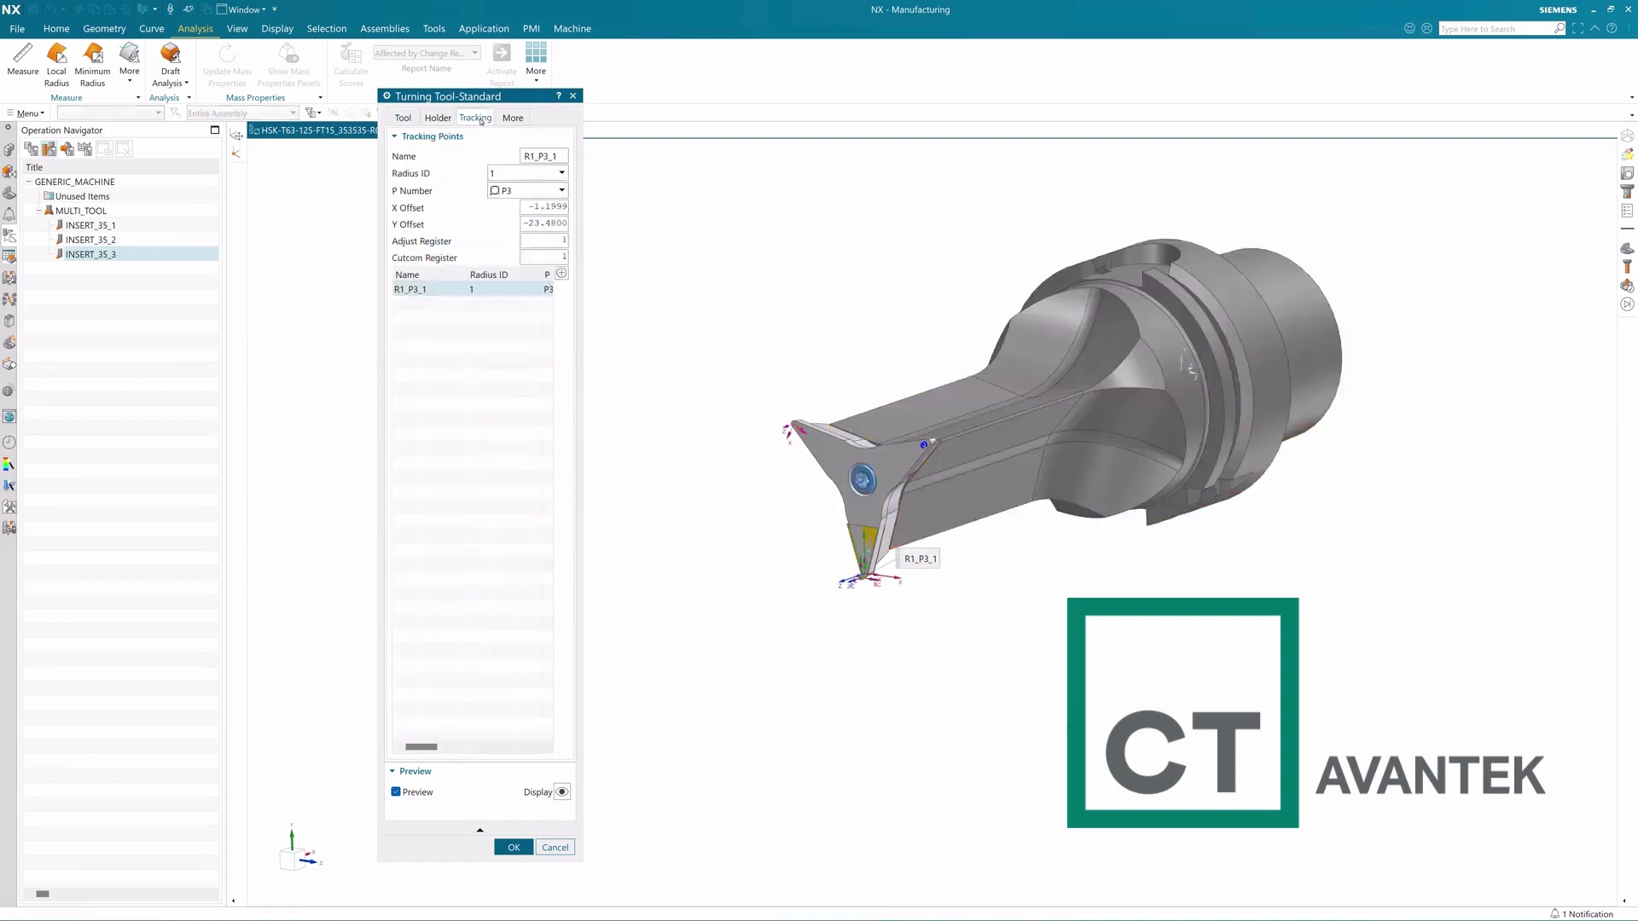
left_click(528, 192)
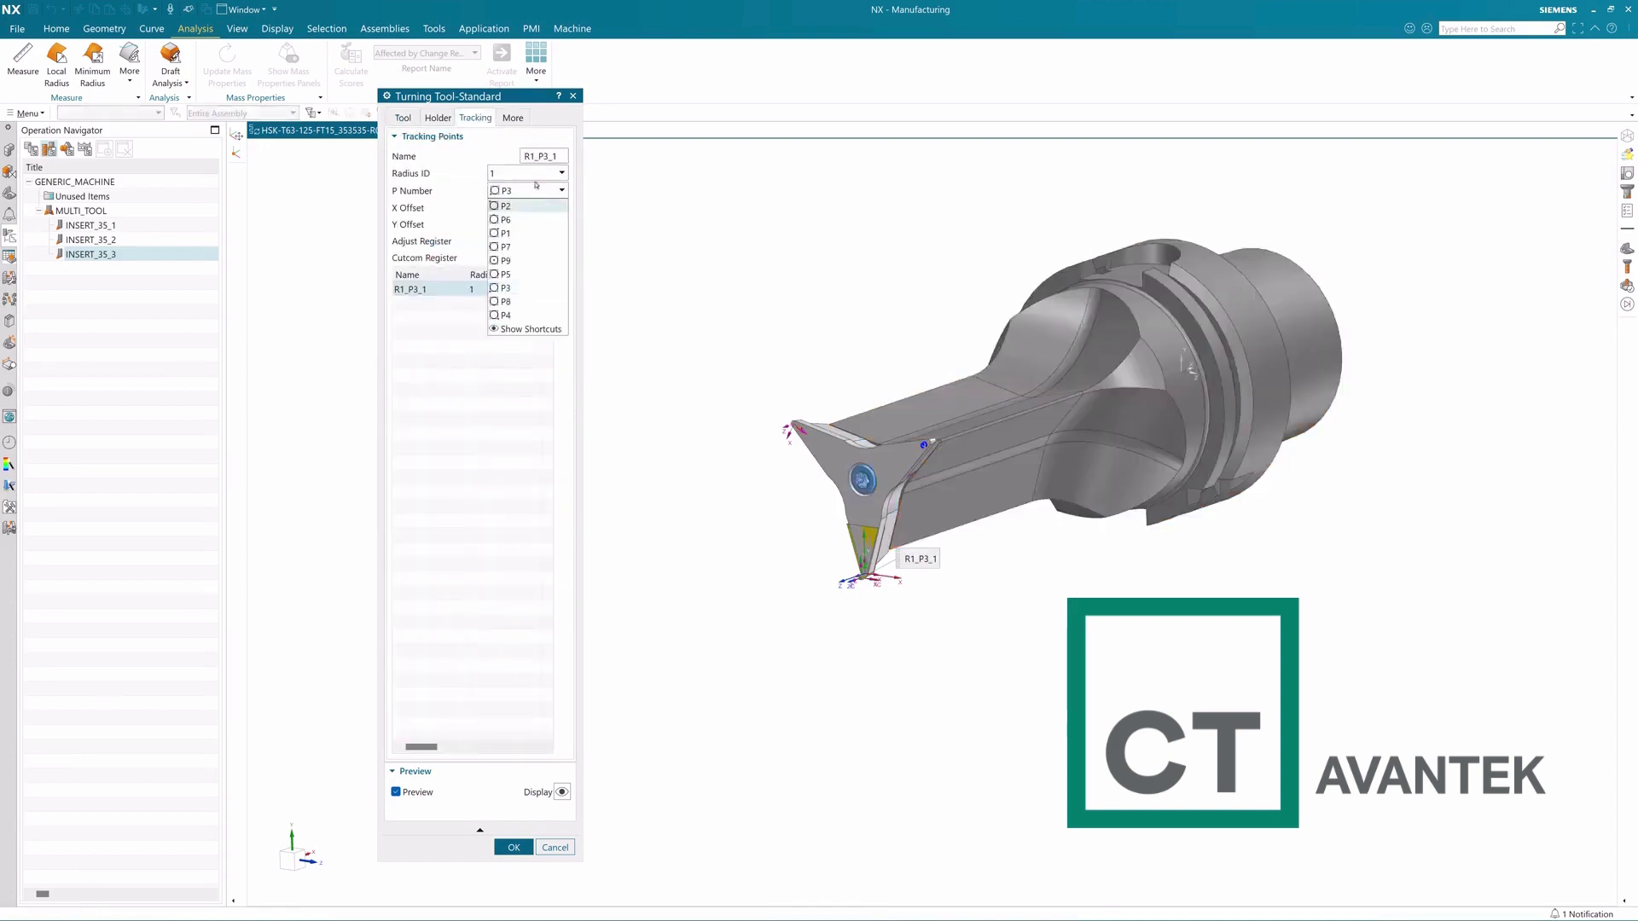
left_click(545, 156)
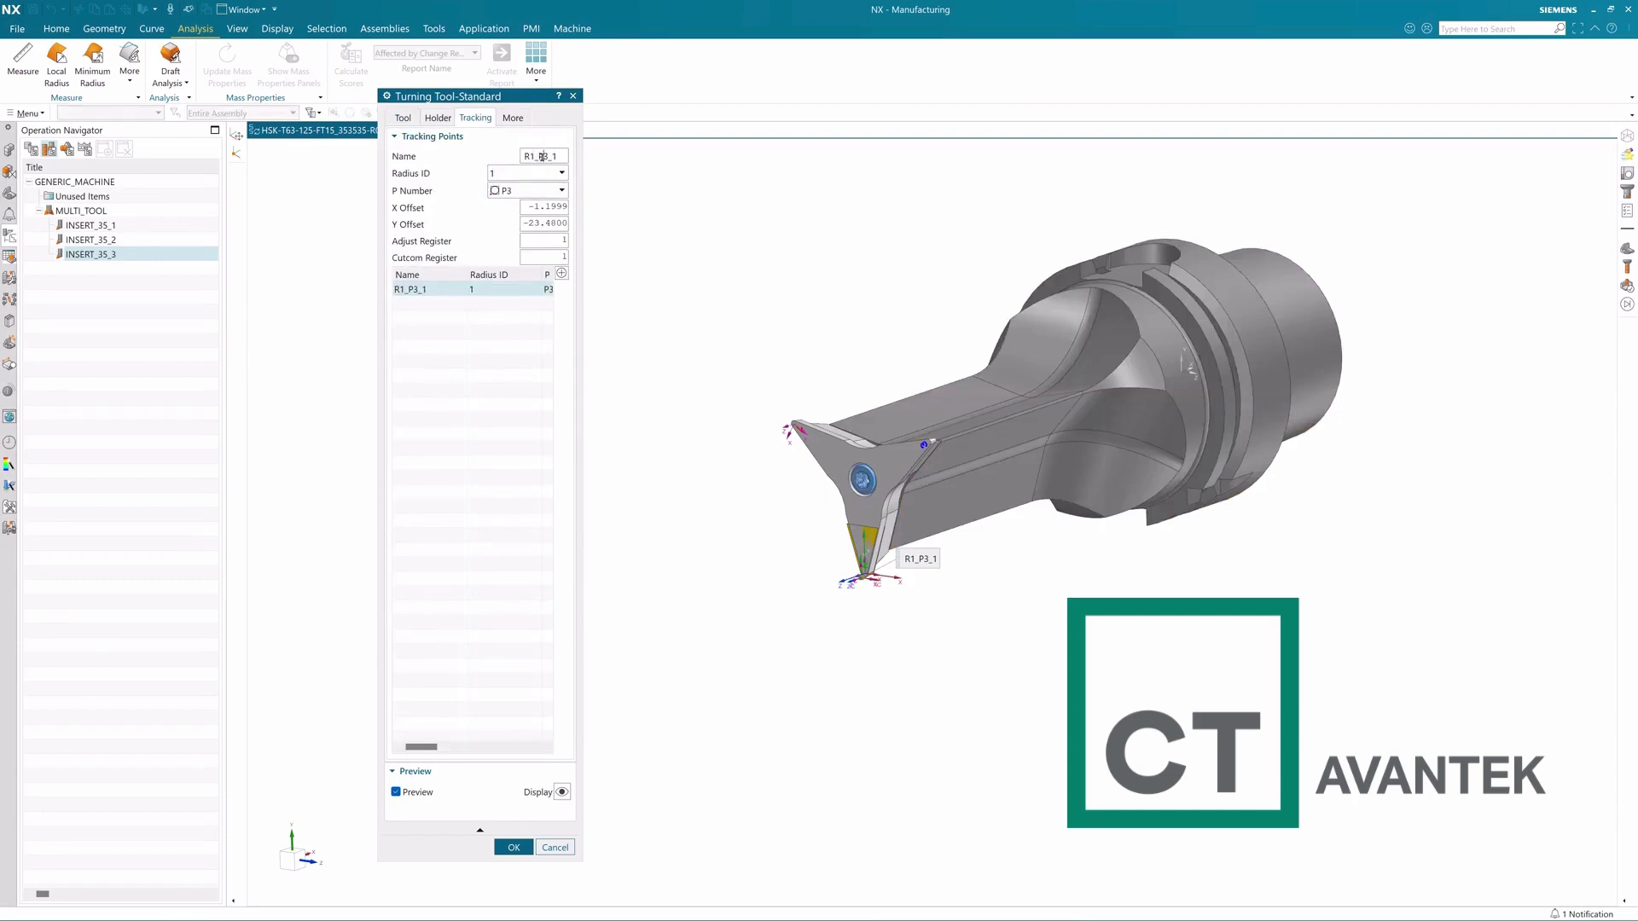
double_click(543, 156)
type("EDGE3_P9")
key("Return")
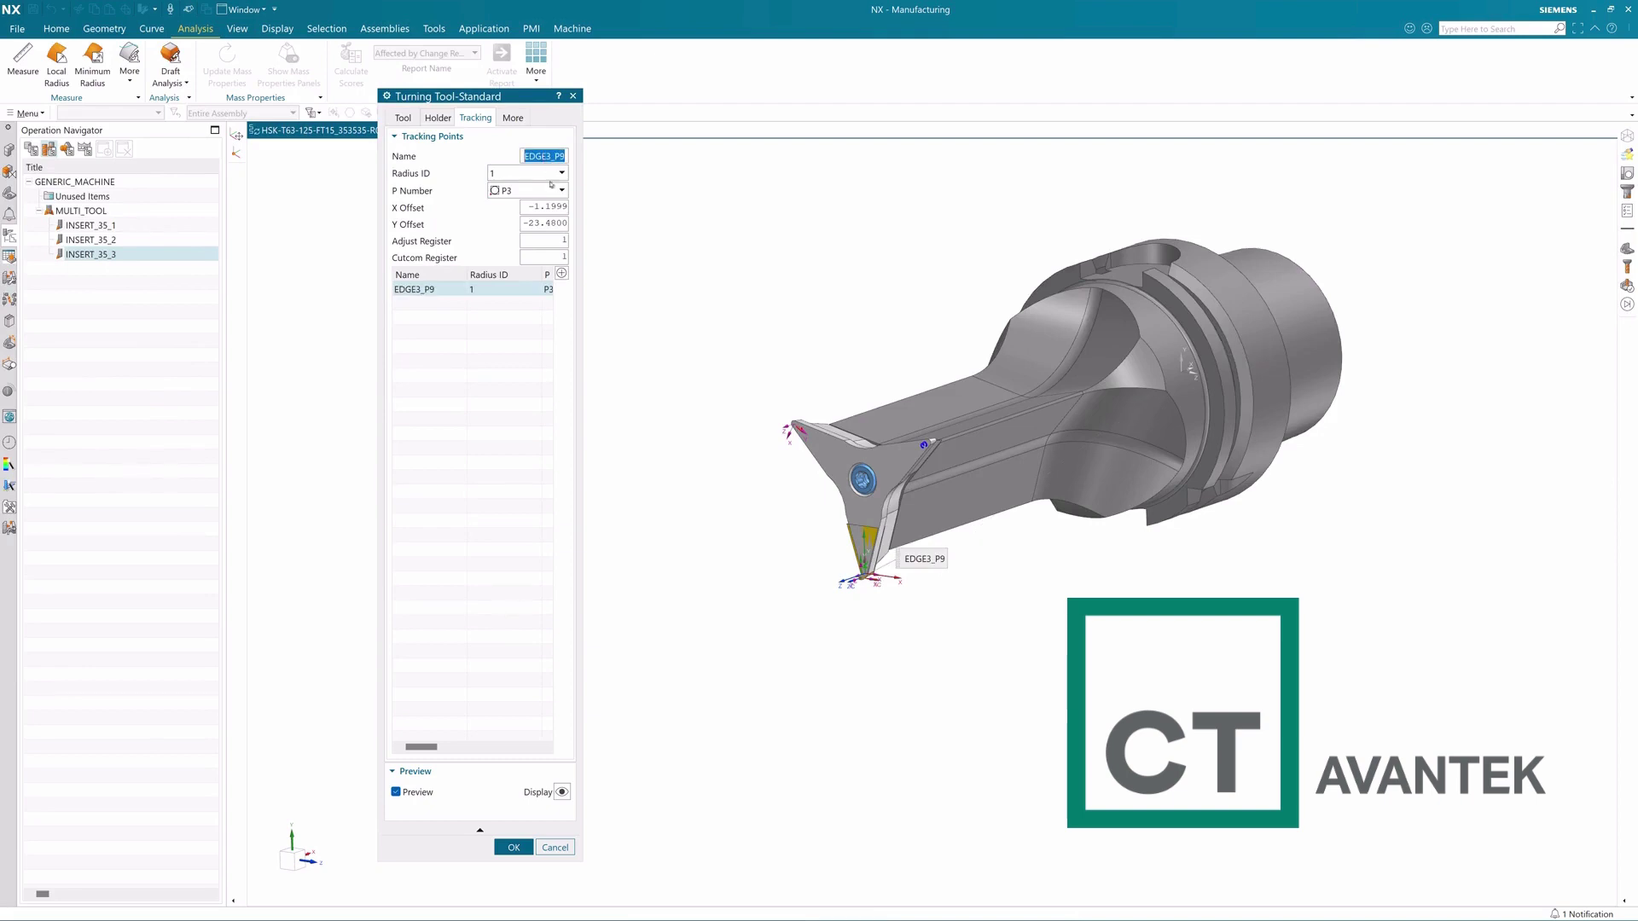
left_click(552, 186)
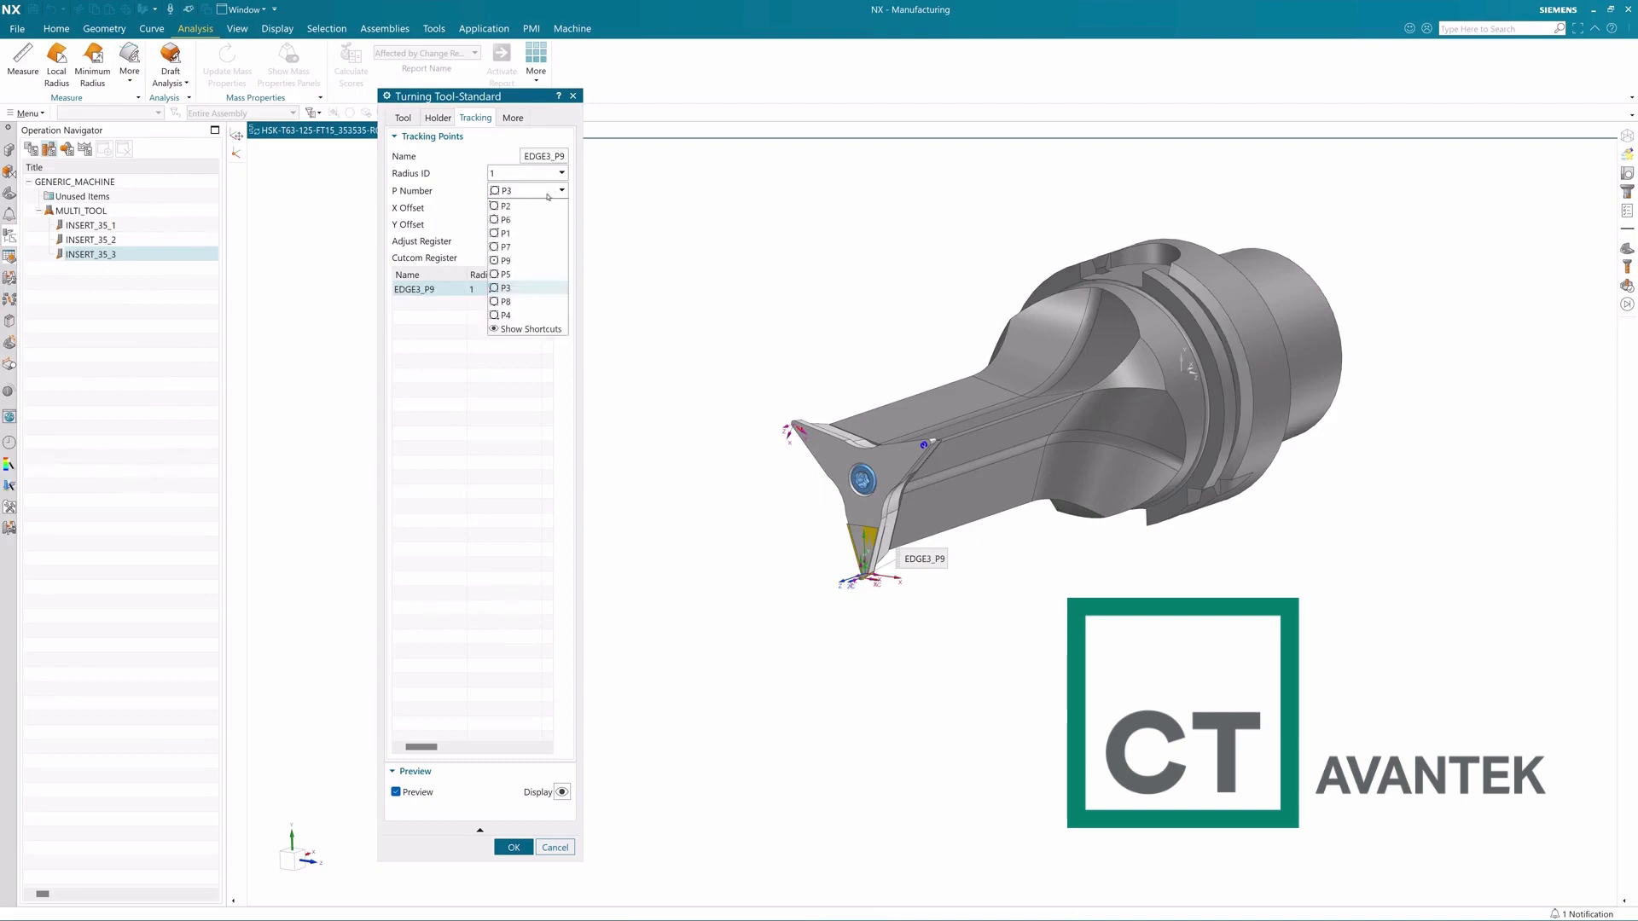
left_click(520, 261)
key("Return")
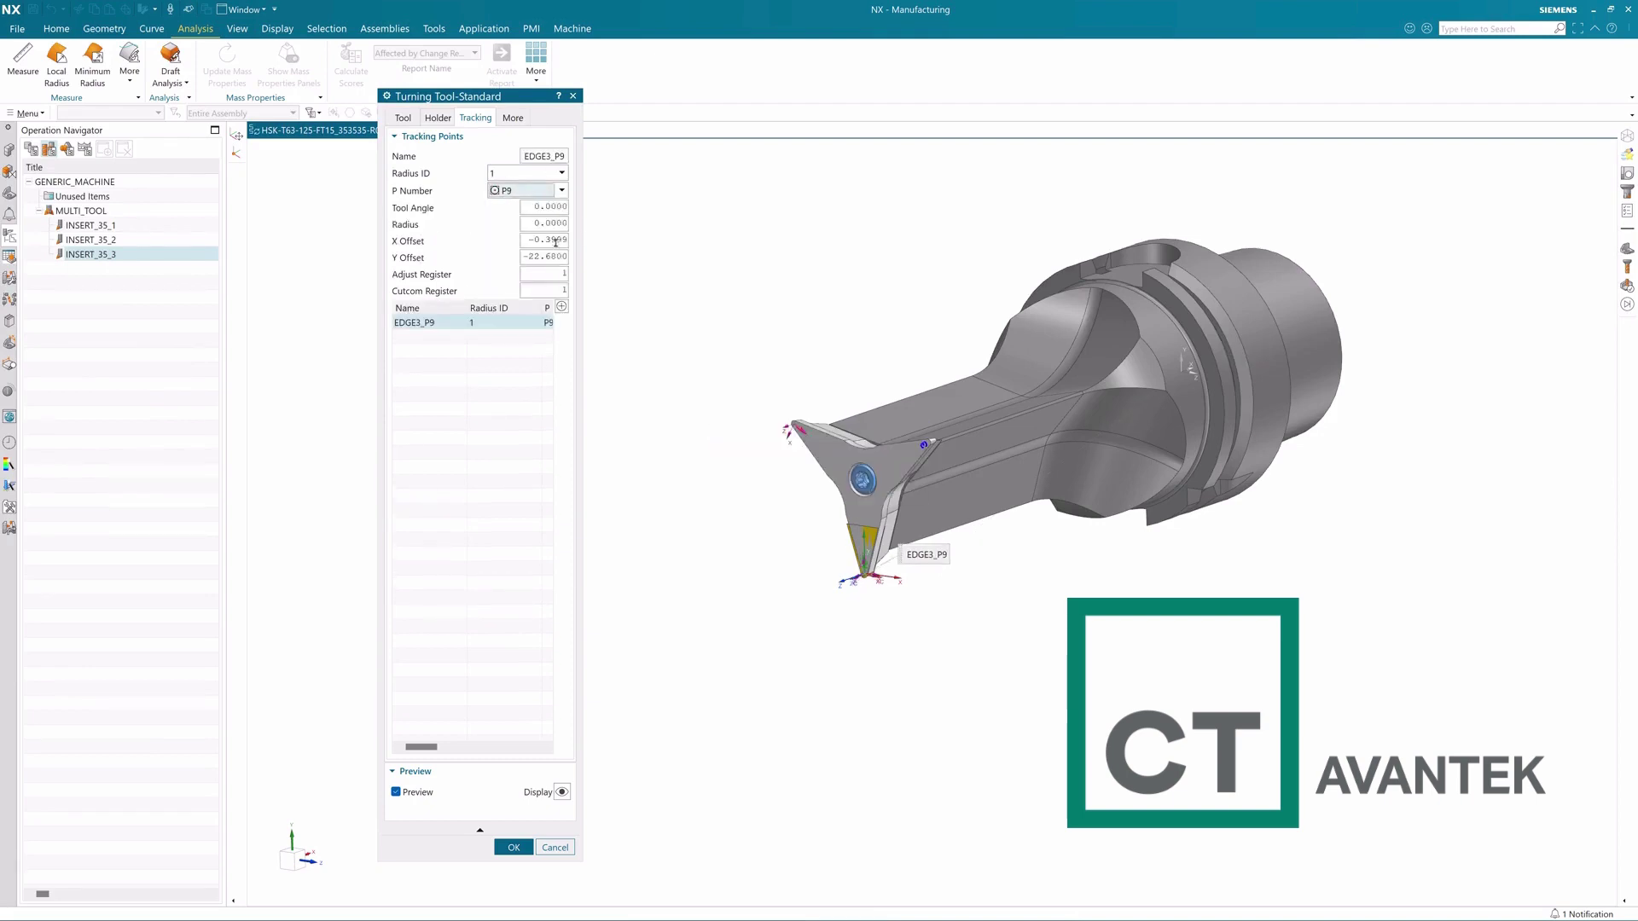
double_click(559, 273)
type("3")
key("Tab")
Place the tool tip of INSERT_35_3 at the nose arc centre of insert corner 3.
left_click(403, 118)
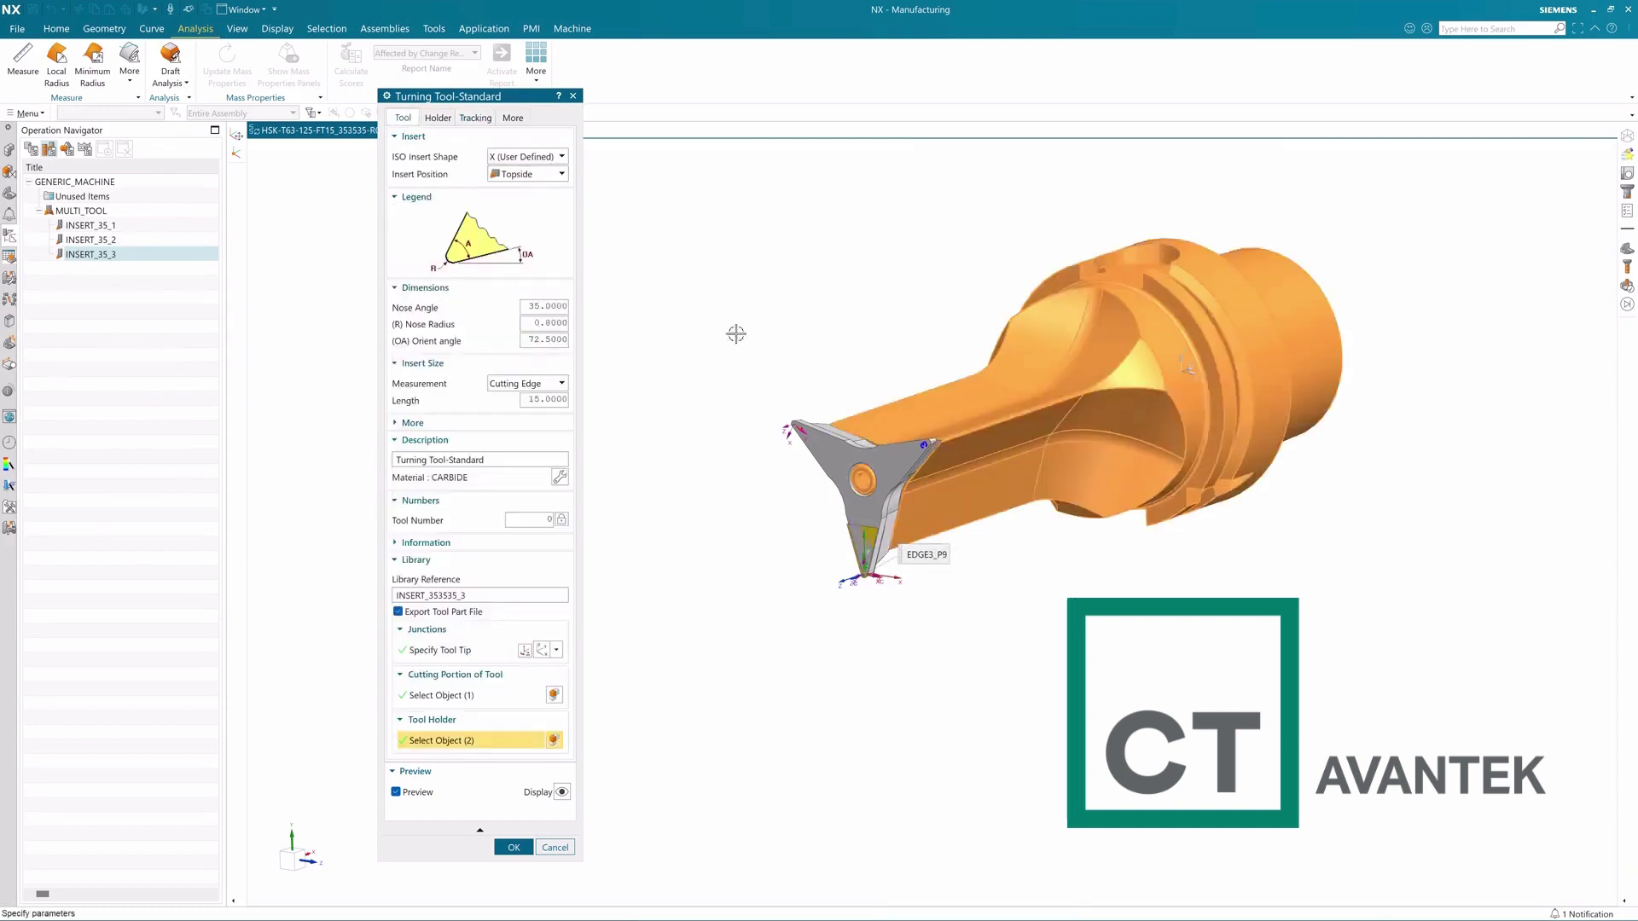
left_click(442, 650)
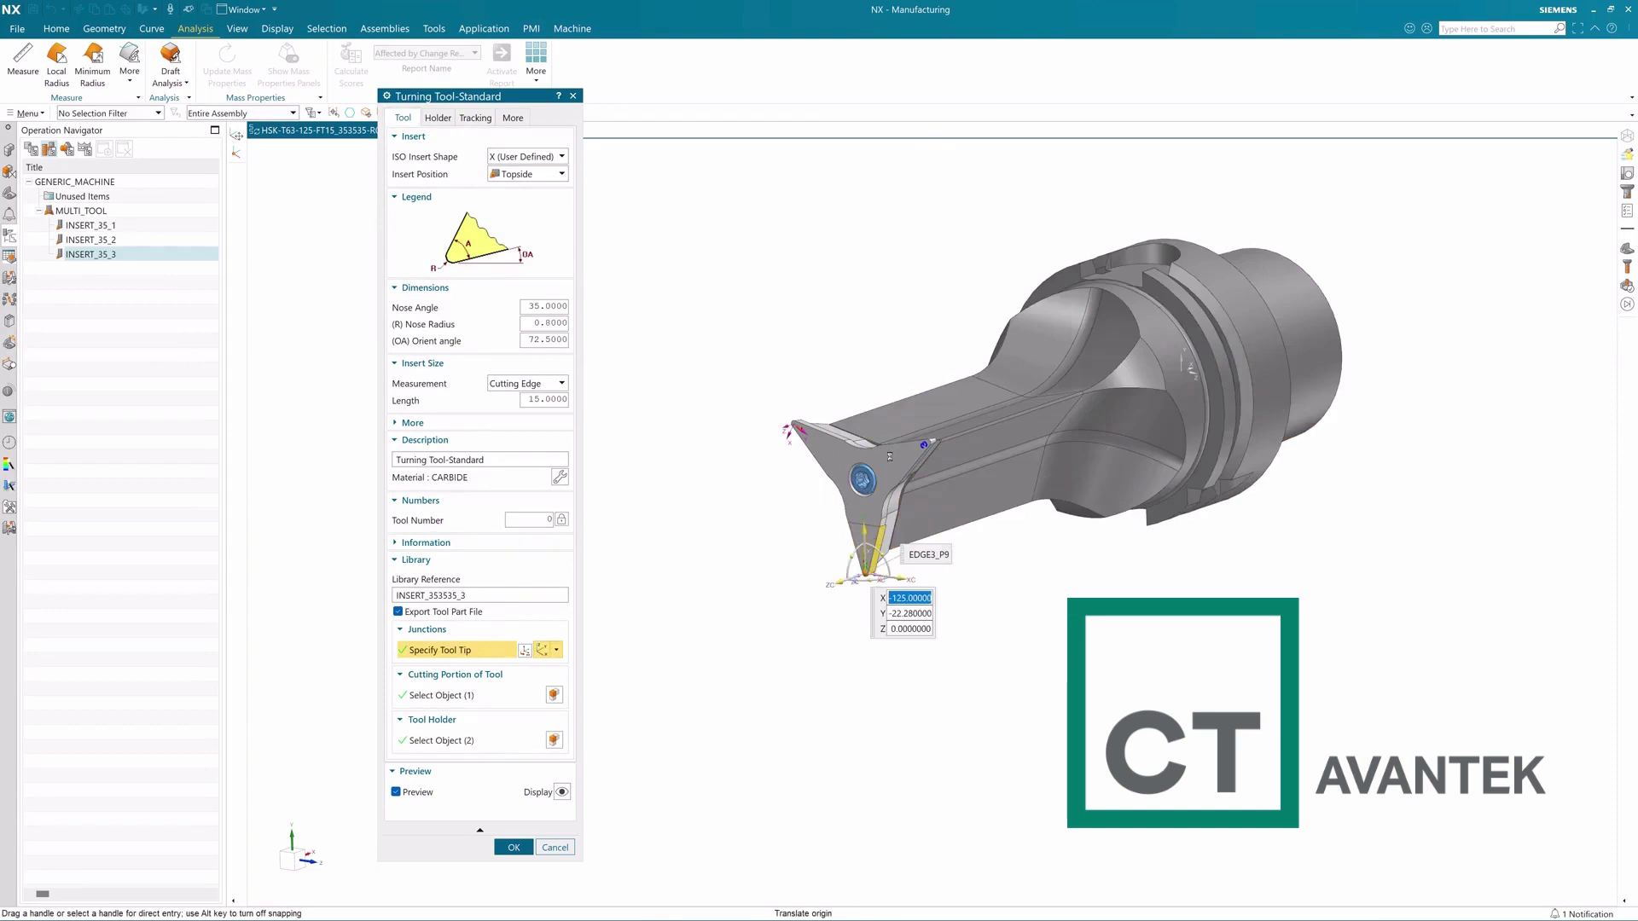
scroll(928, 444, "up", 6)
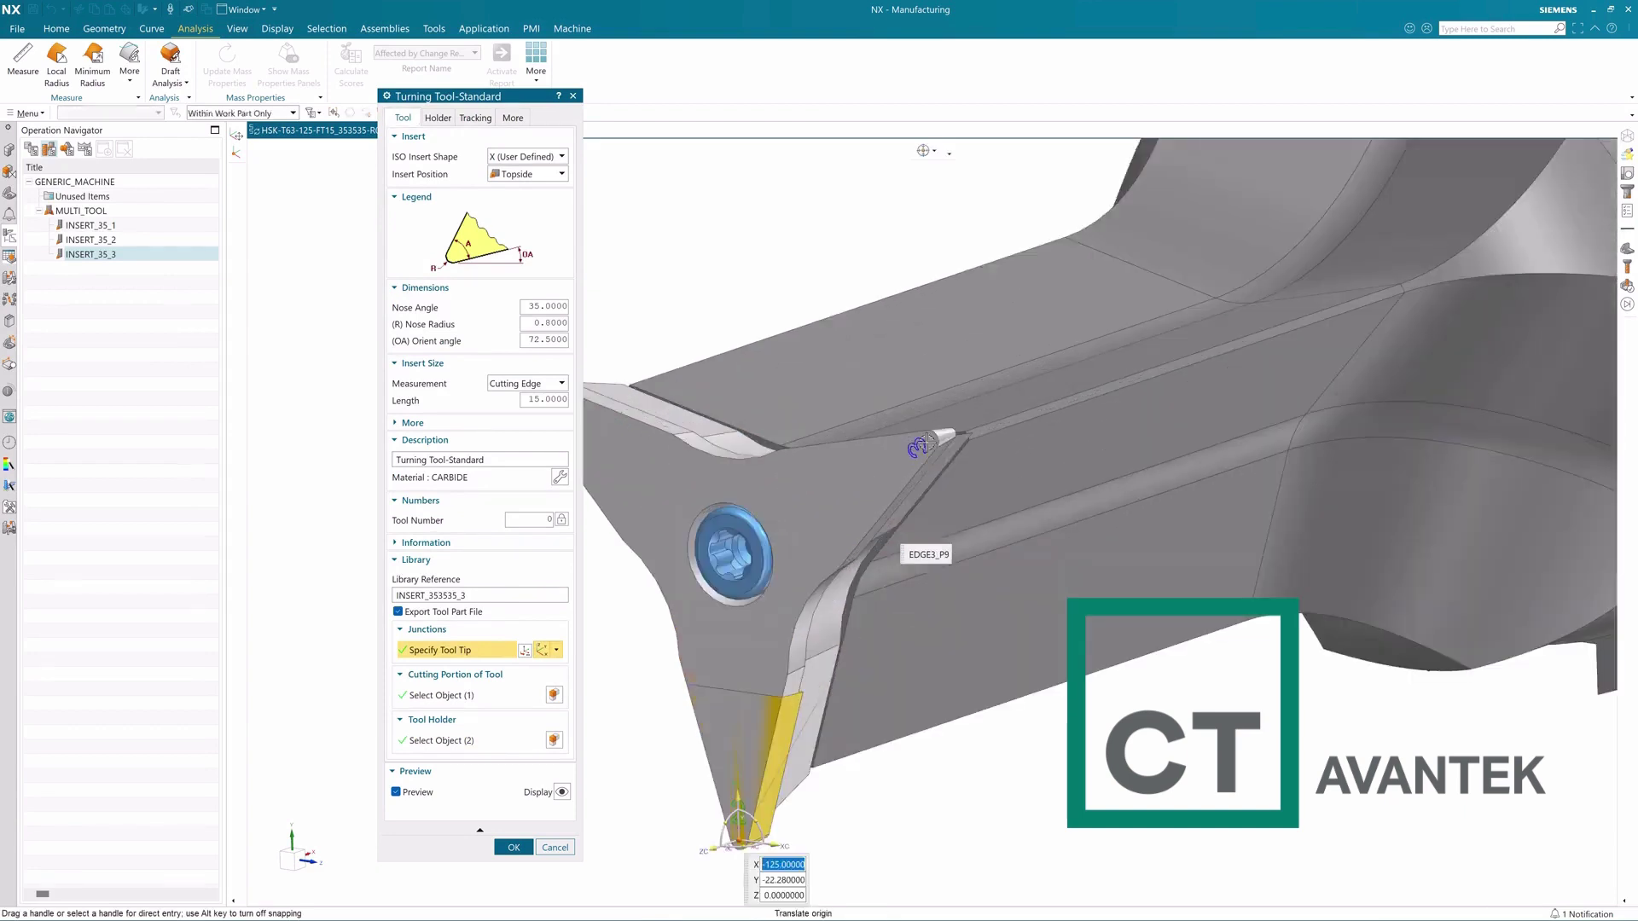
left_click(933, 438)
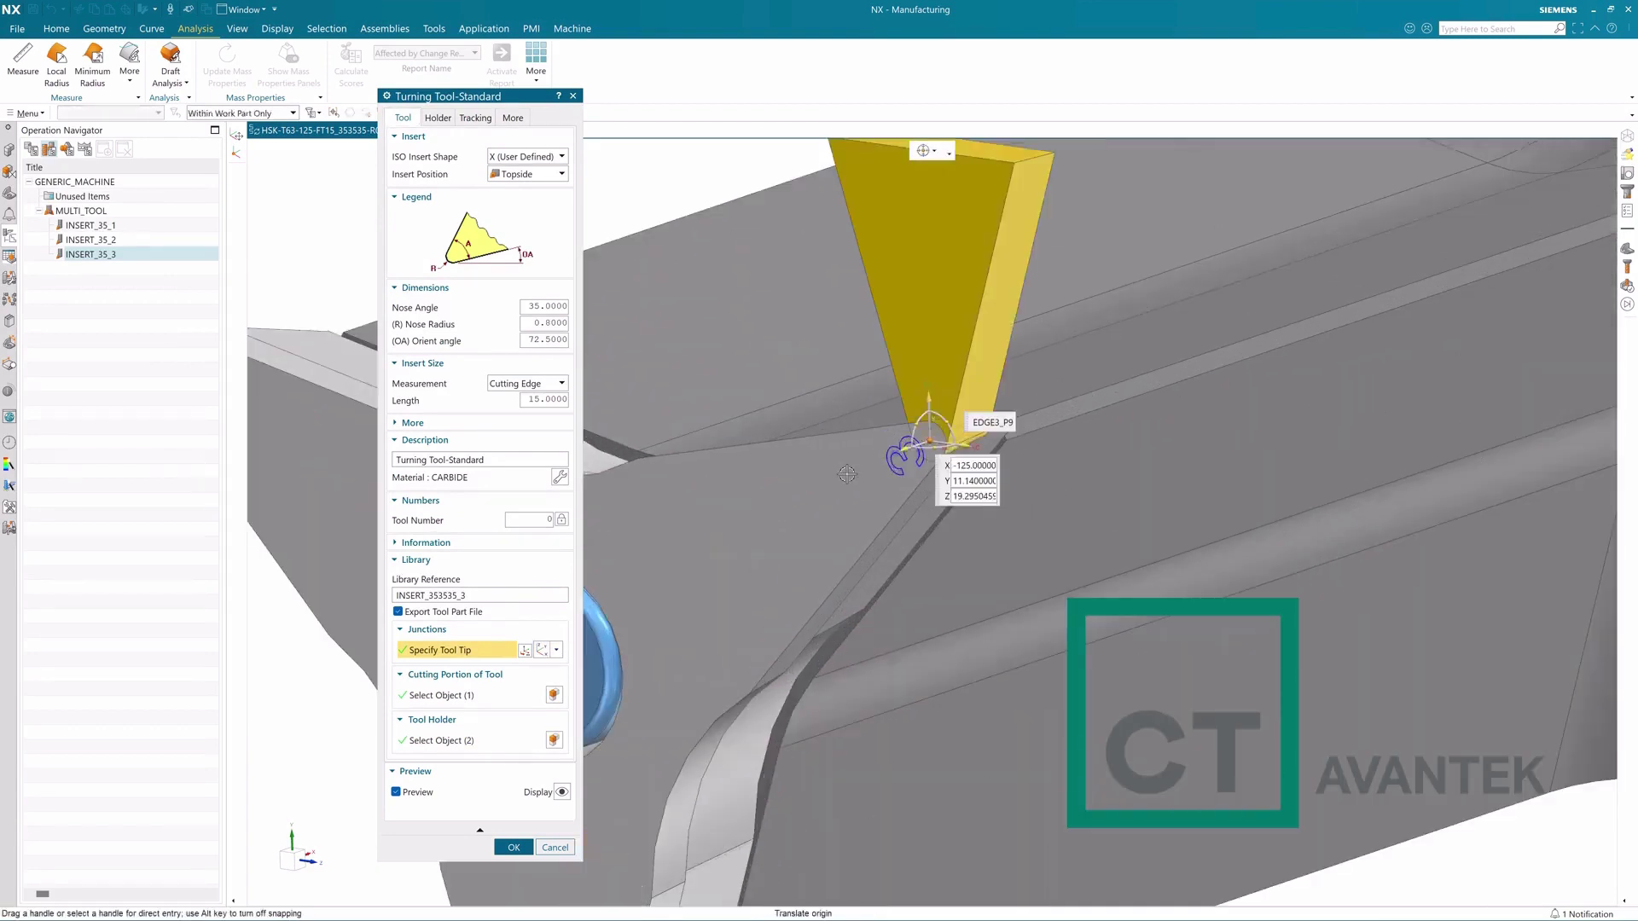
left_click(940, 443)
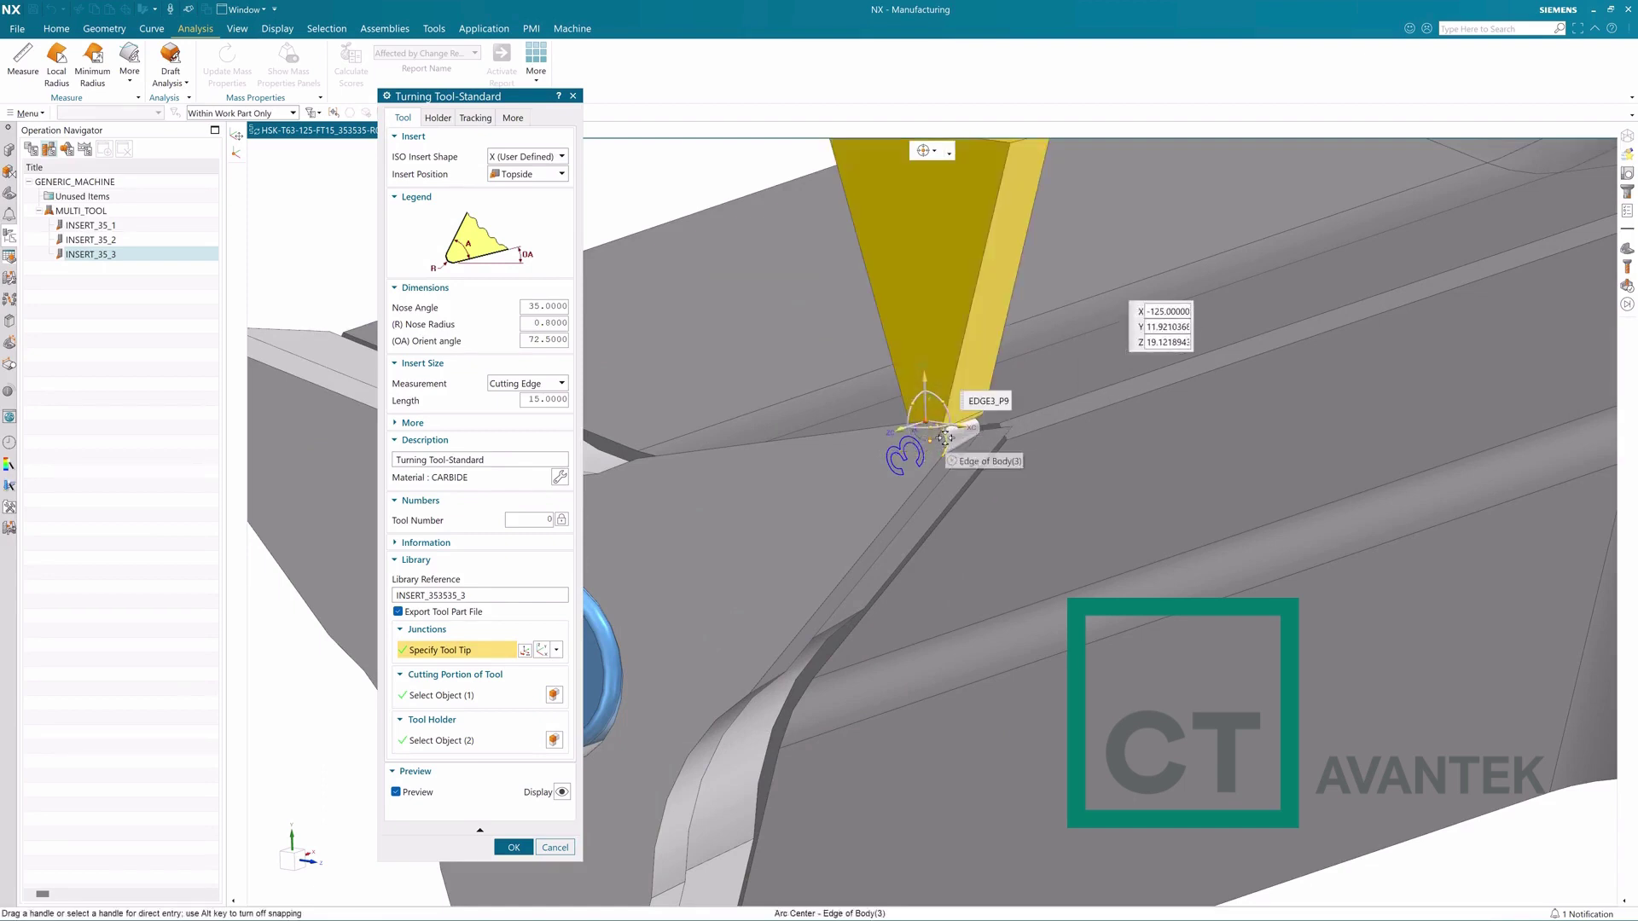
left_click(949, 443)
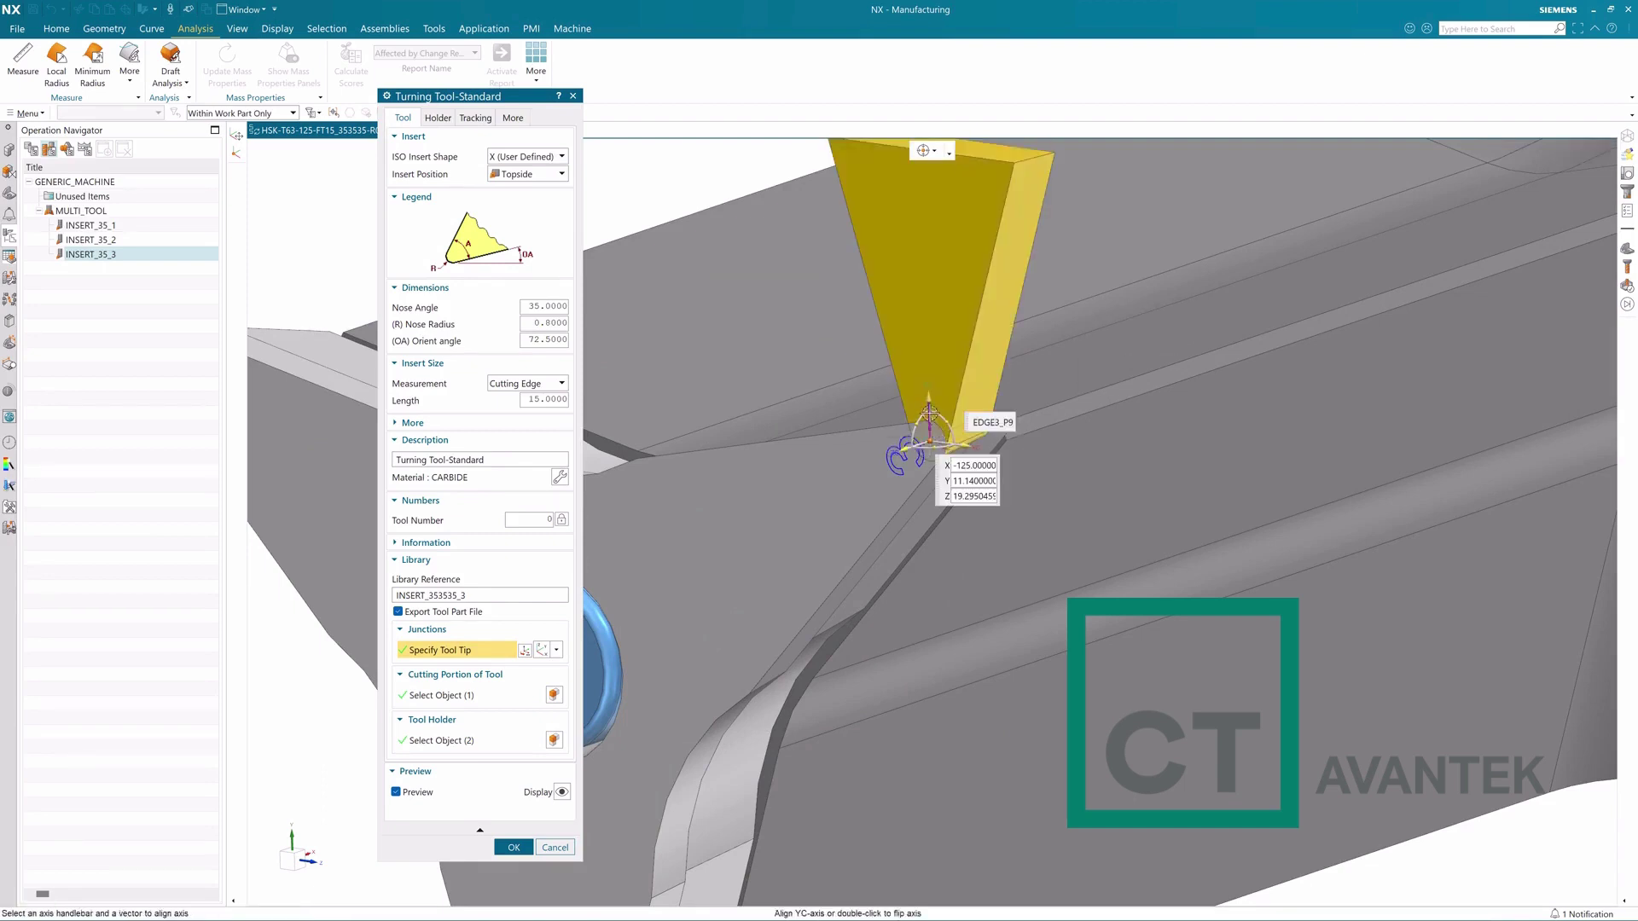
Align the tool tip's YC axis with the corner 3 direction and flip the axes so the preview matches the insert.
left_click(1049, 423)
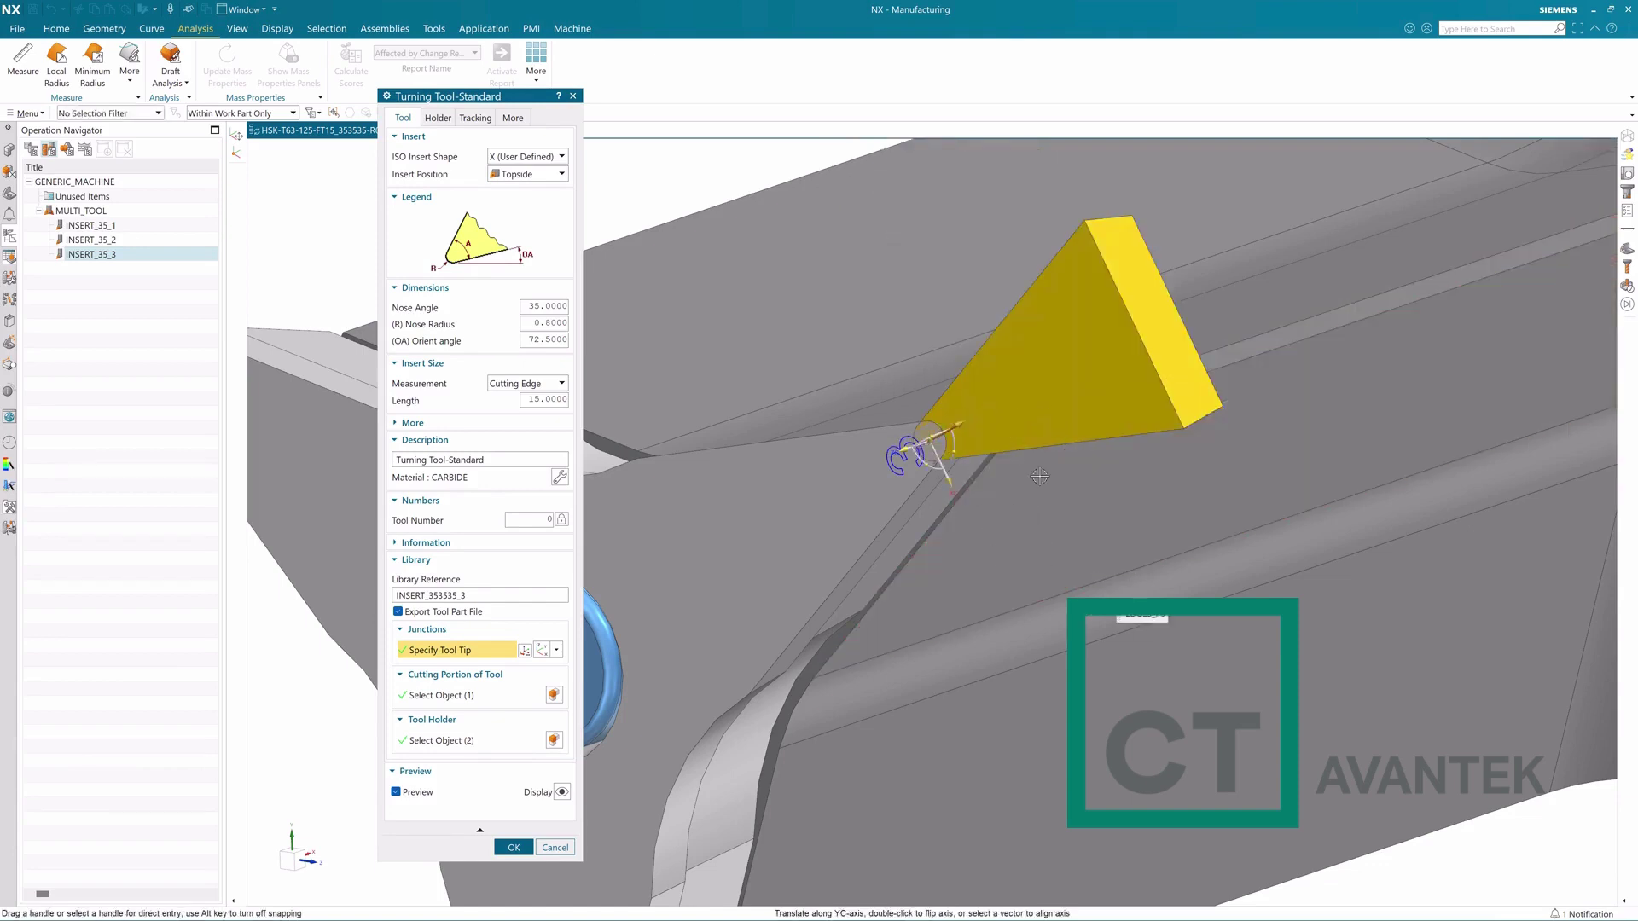
double_click(960, 421)
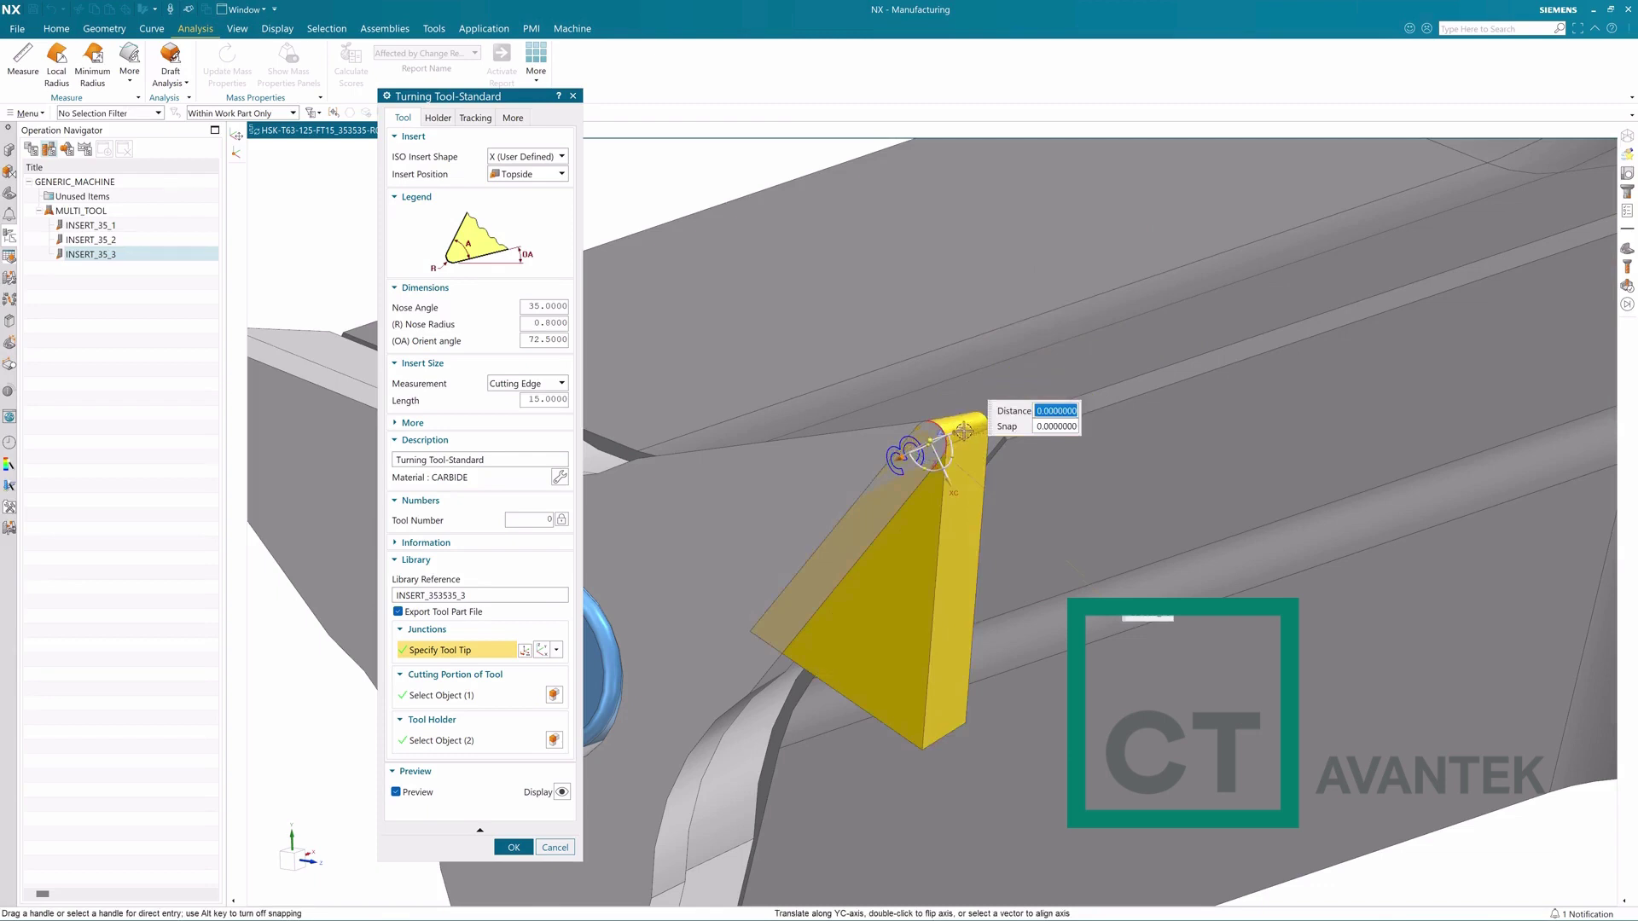
left_click(958, 432)
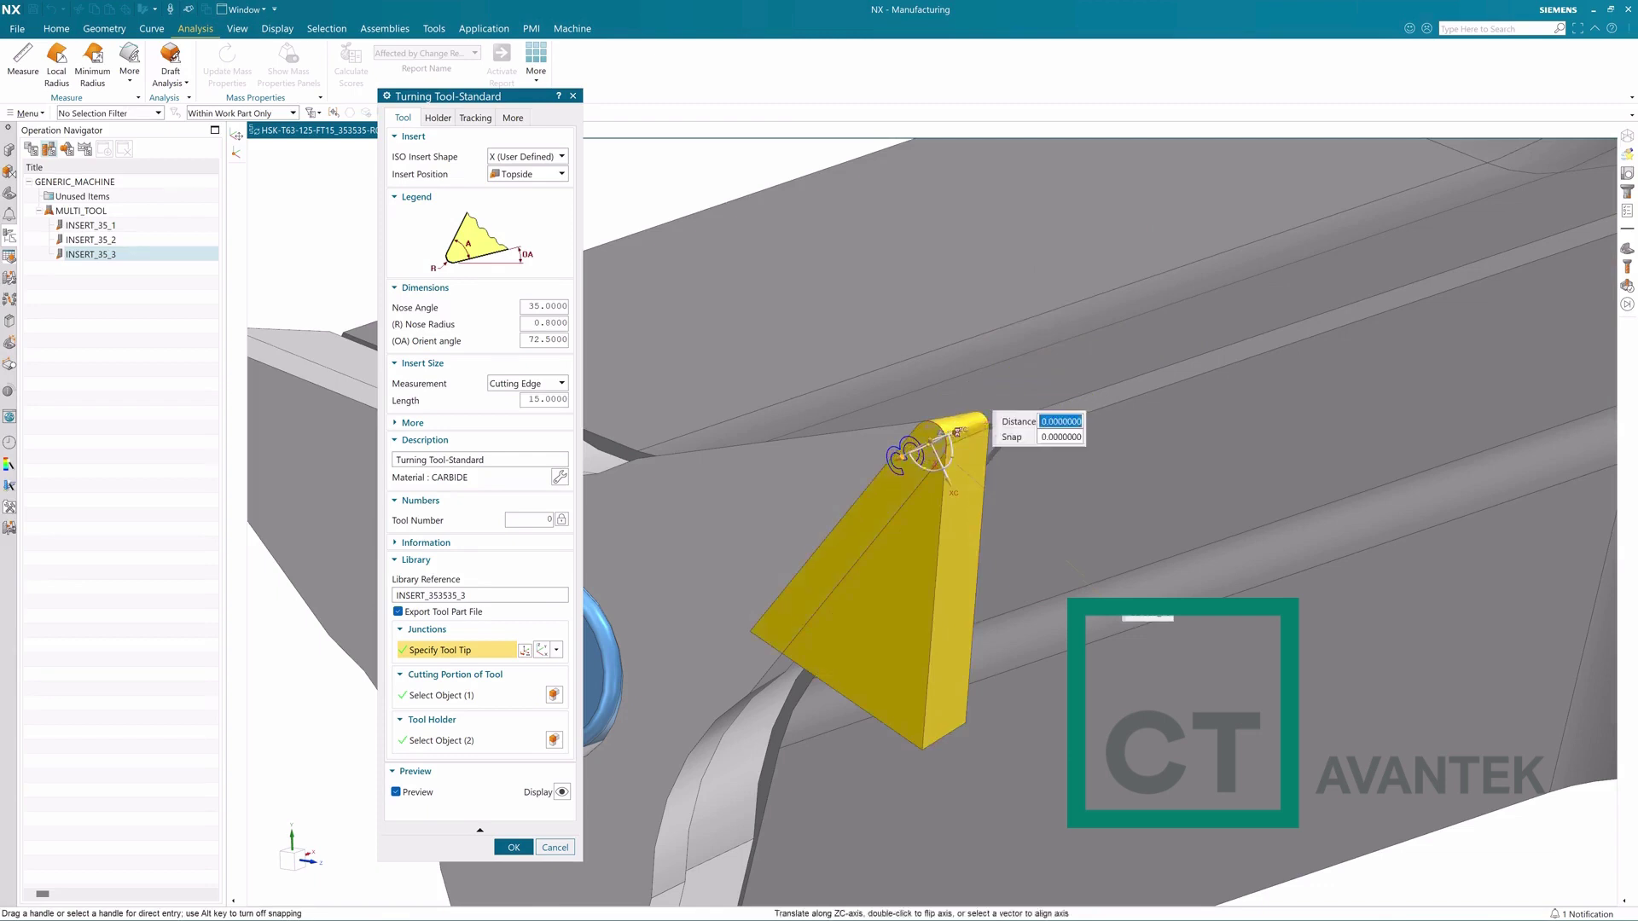
double_click(957, 432)
scroll(951, 480, "down", 5)
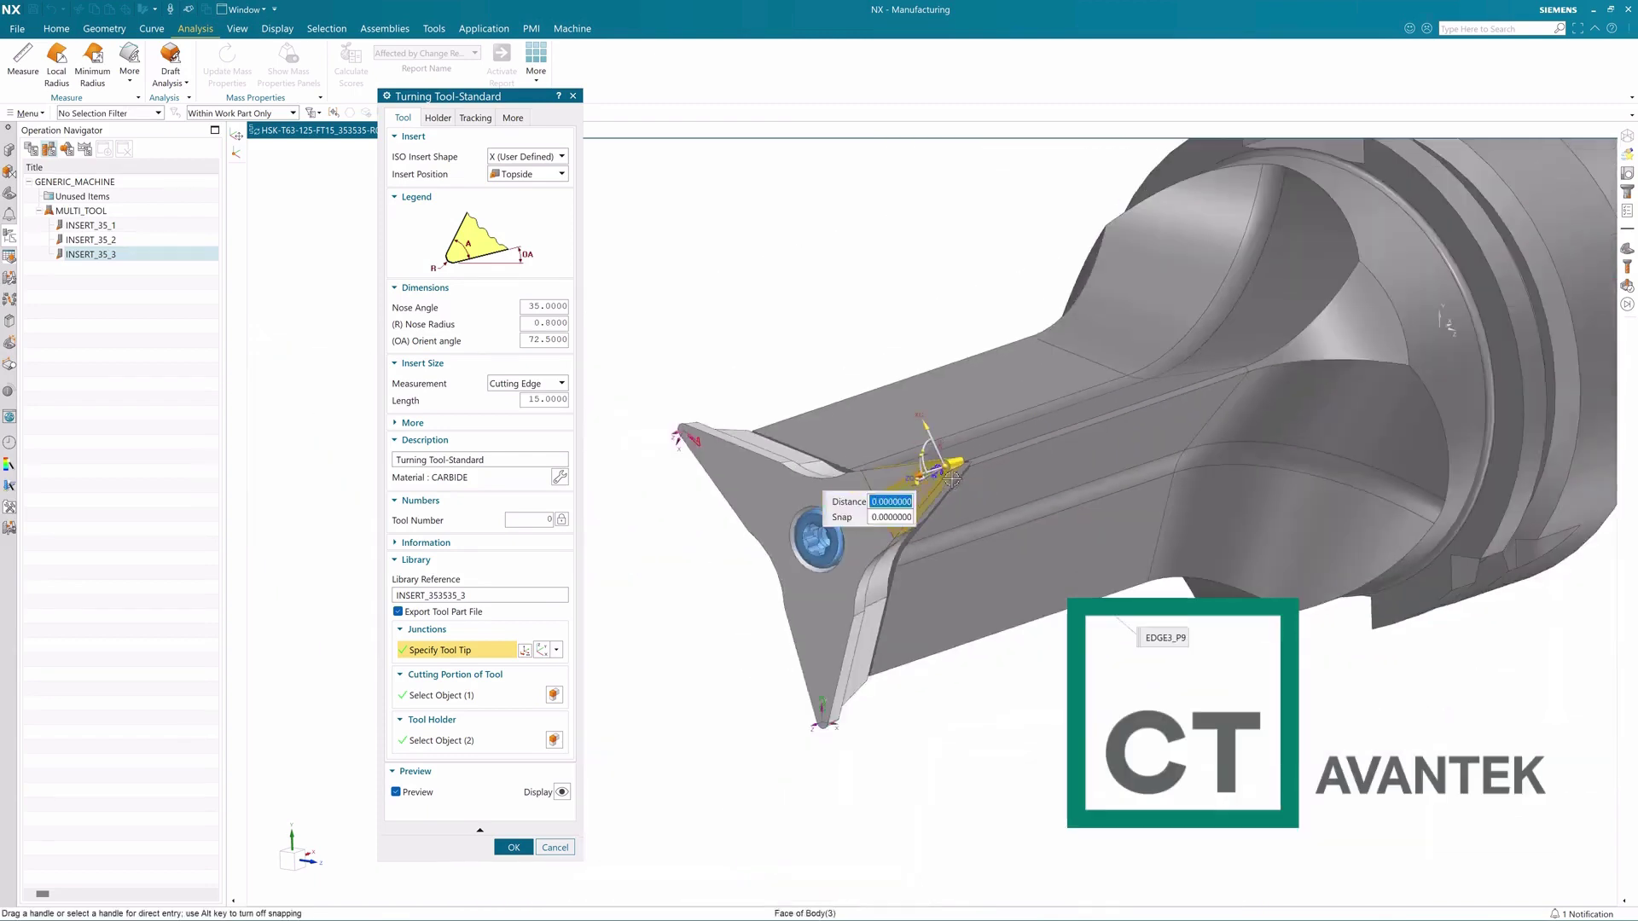
middle_click_drag(1244, 760, 1252, 762)
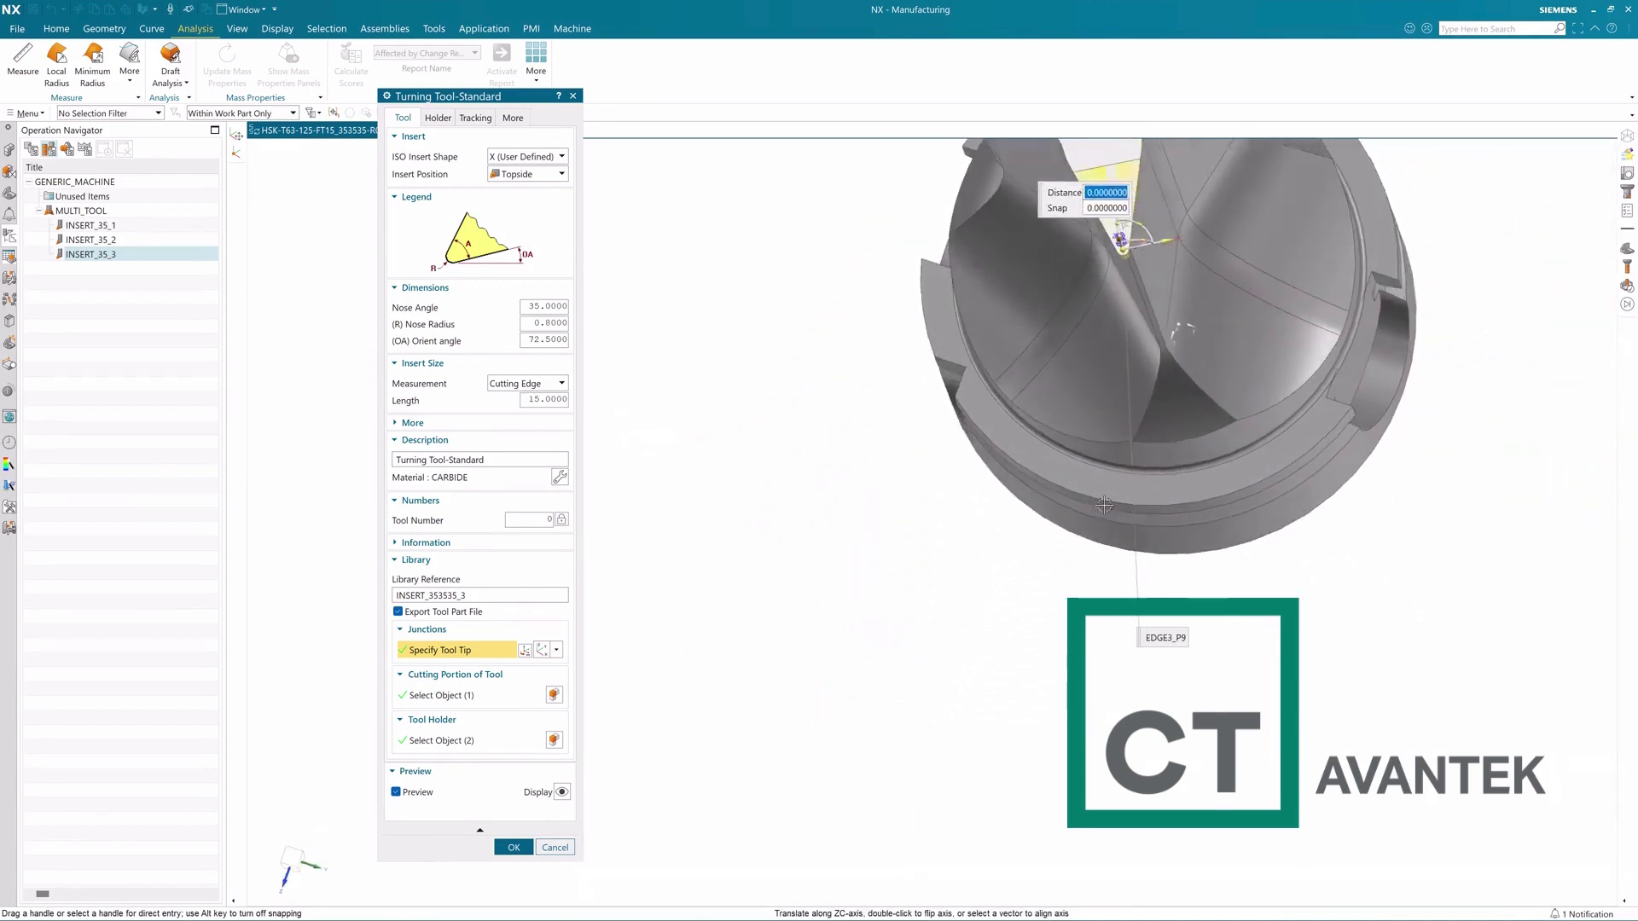
middle_click_drag(1104, 505, 1099, 573)
left_click_drag(997, 372, 763, 288)
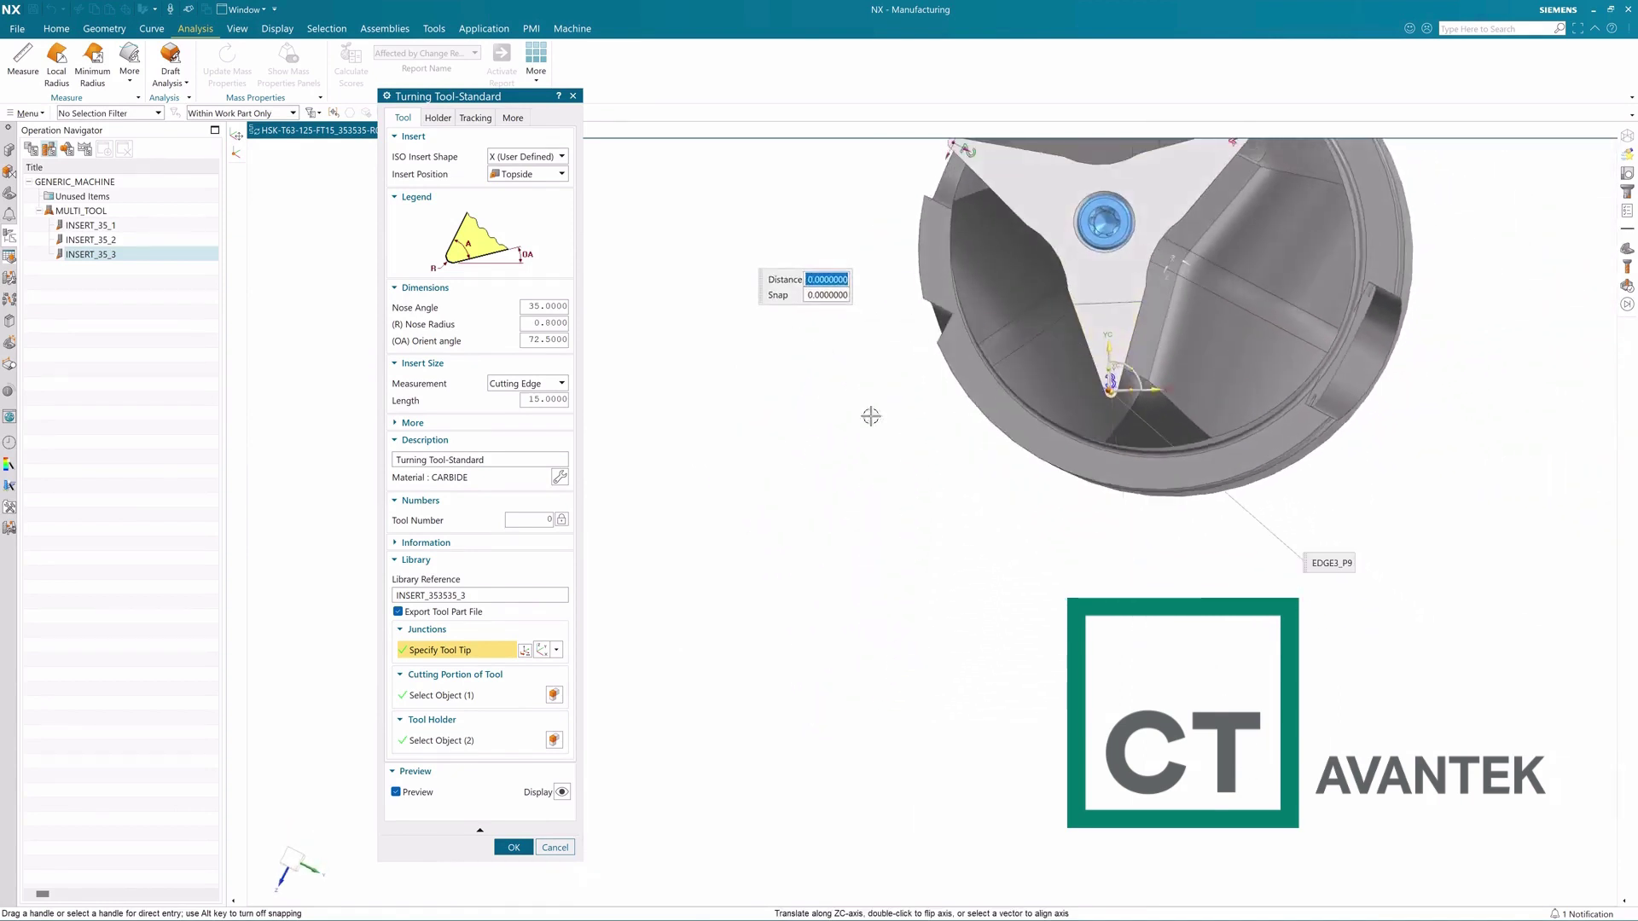
middle_click_drag(1134, 647, 1126, 629)
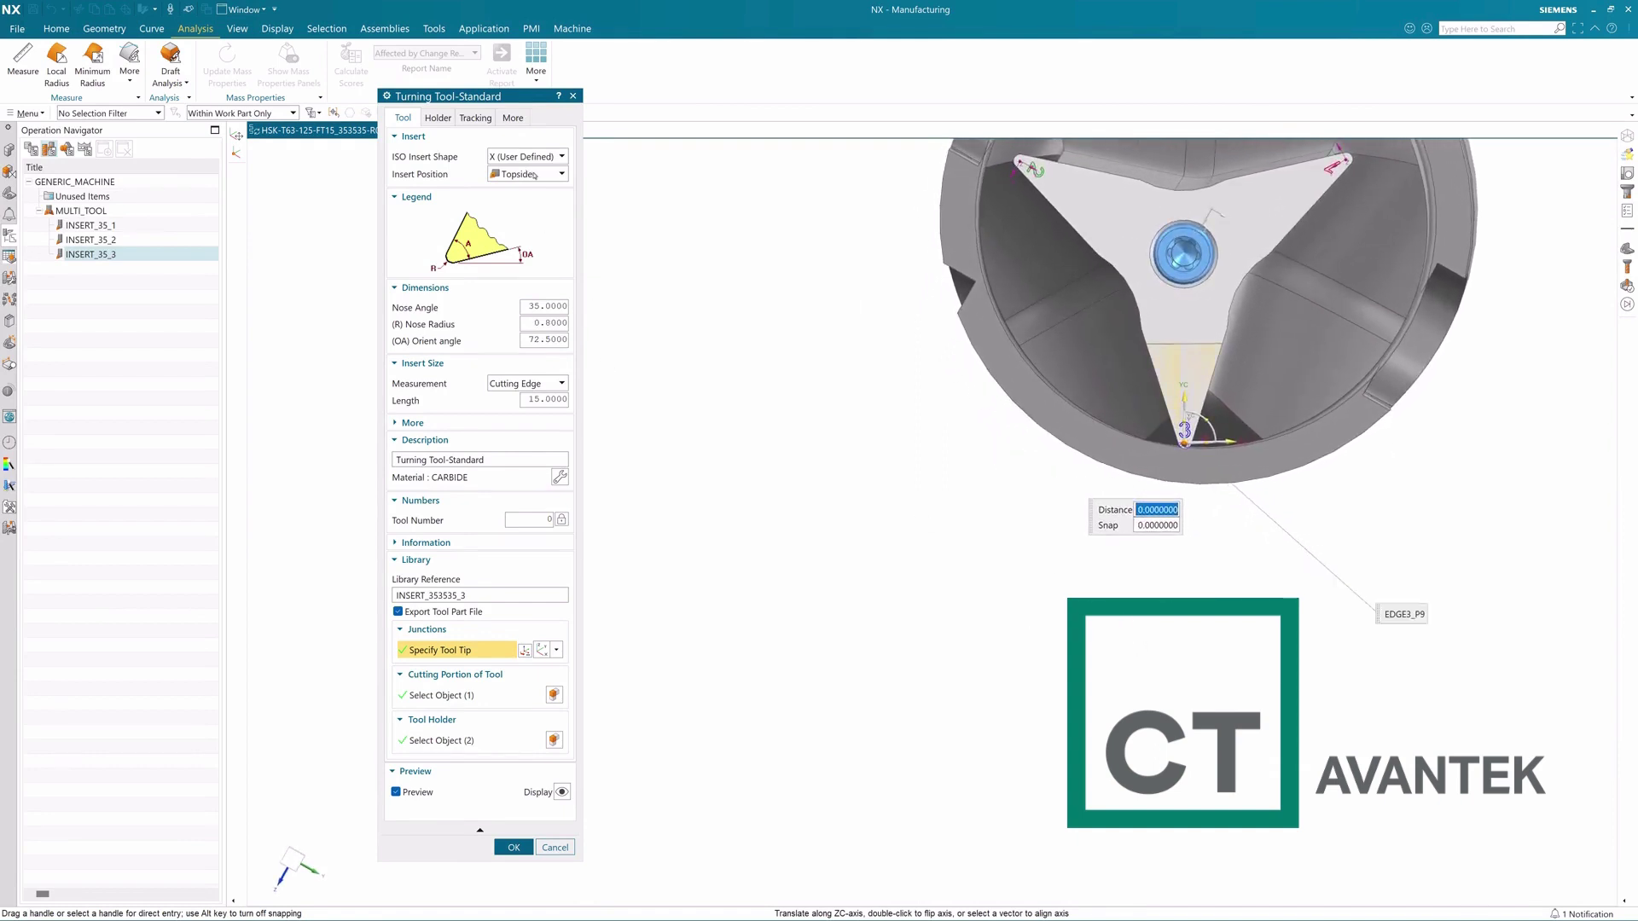
Set the incremental turret rotation of INSERT_35_3 to 90.
left_click(505, 119)
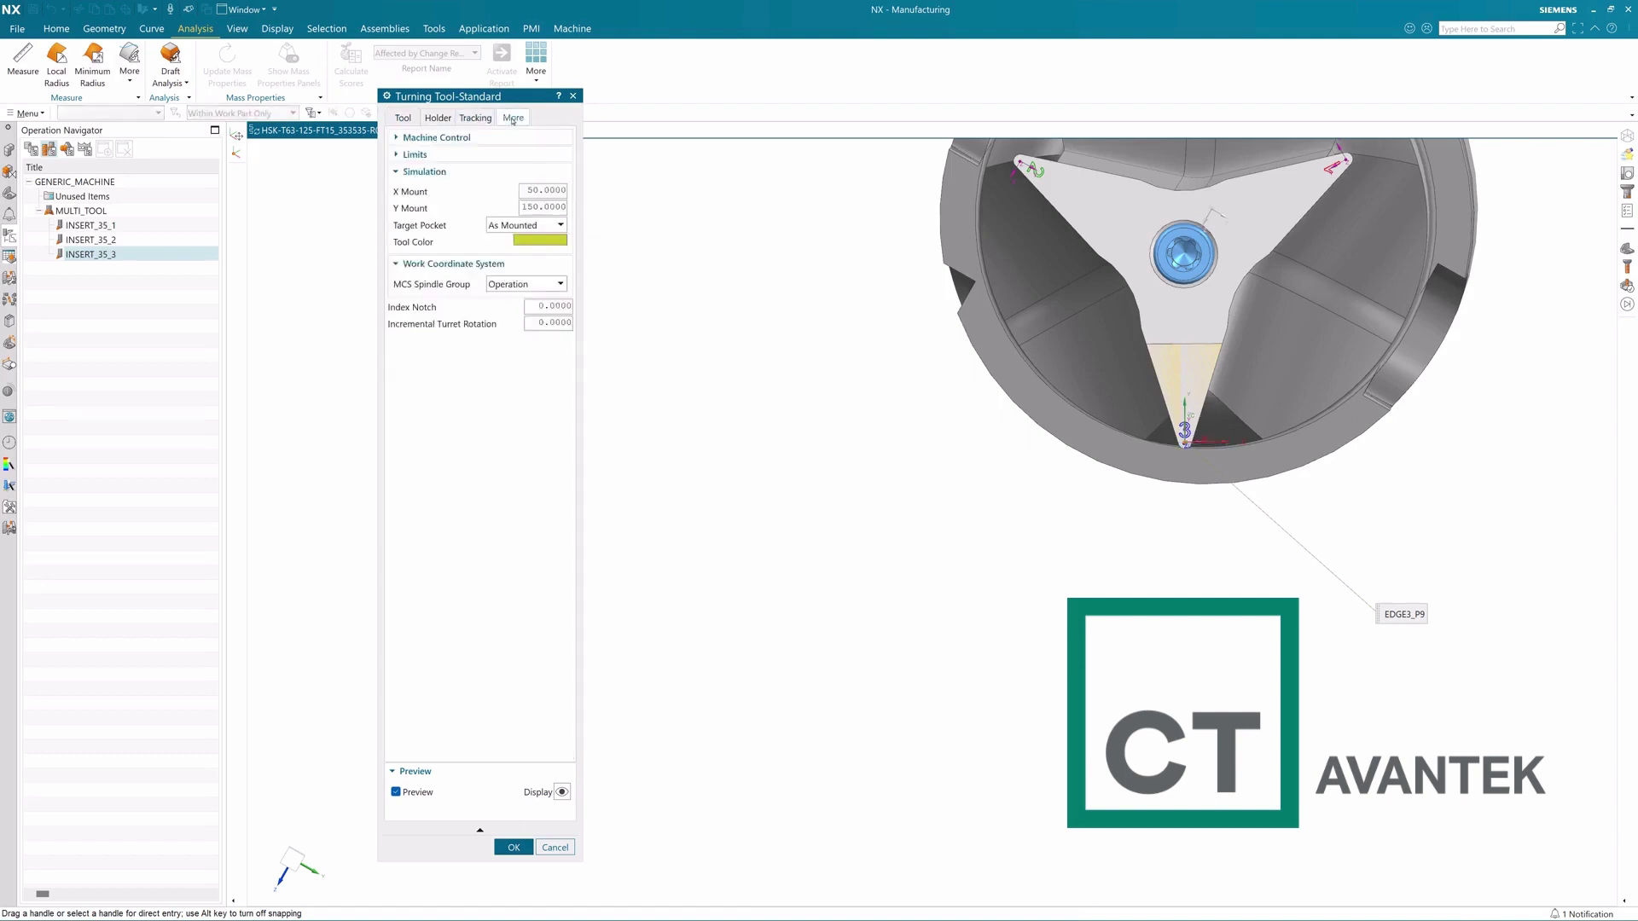
left_click(539, 305)
left_click(539, 322)
double_click(539, 322)
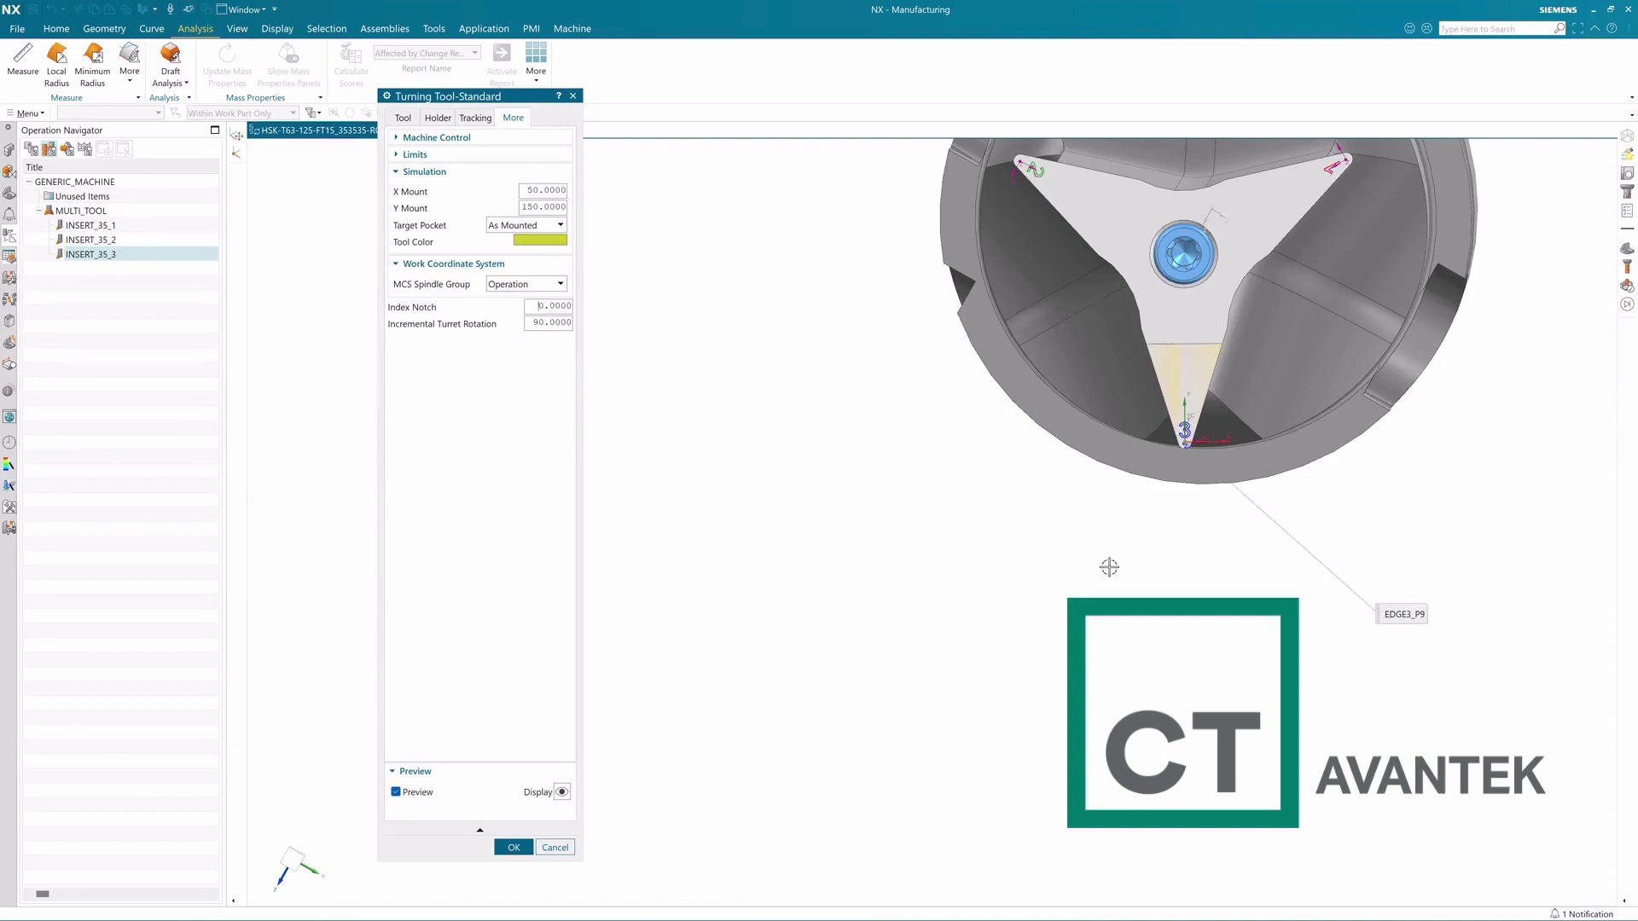
Measure the angle between the vectors of the holder's flange notch face and the nose of insert corner 3.
middle_click_drag(1109, 567, 998, 580)
left_click(23, 61)
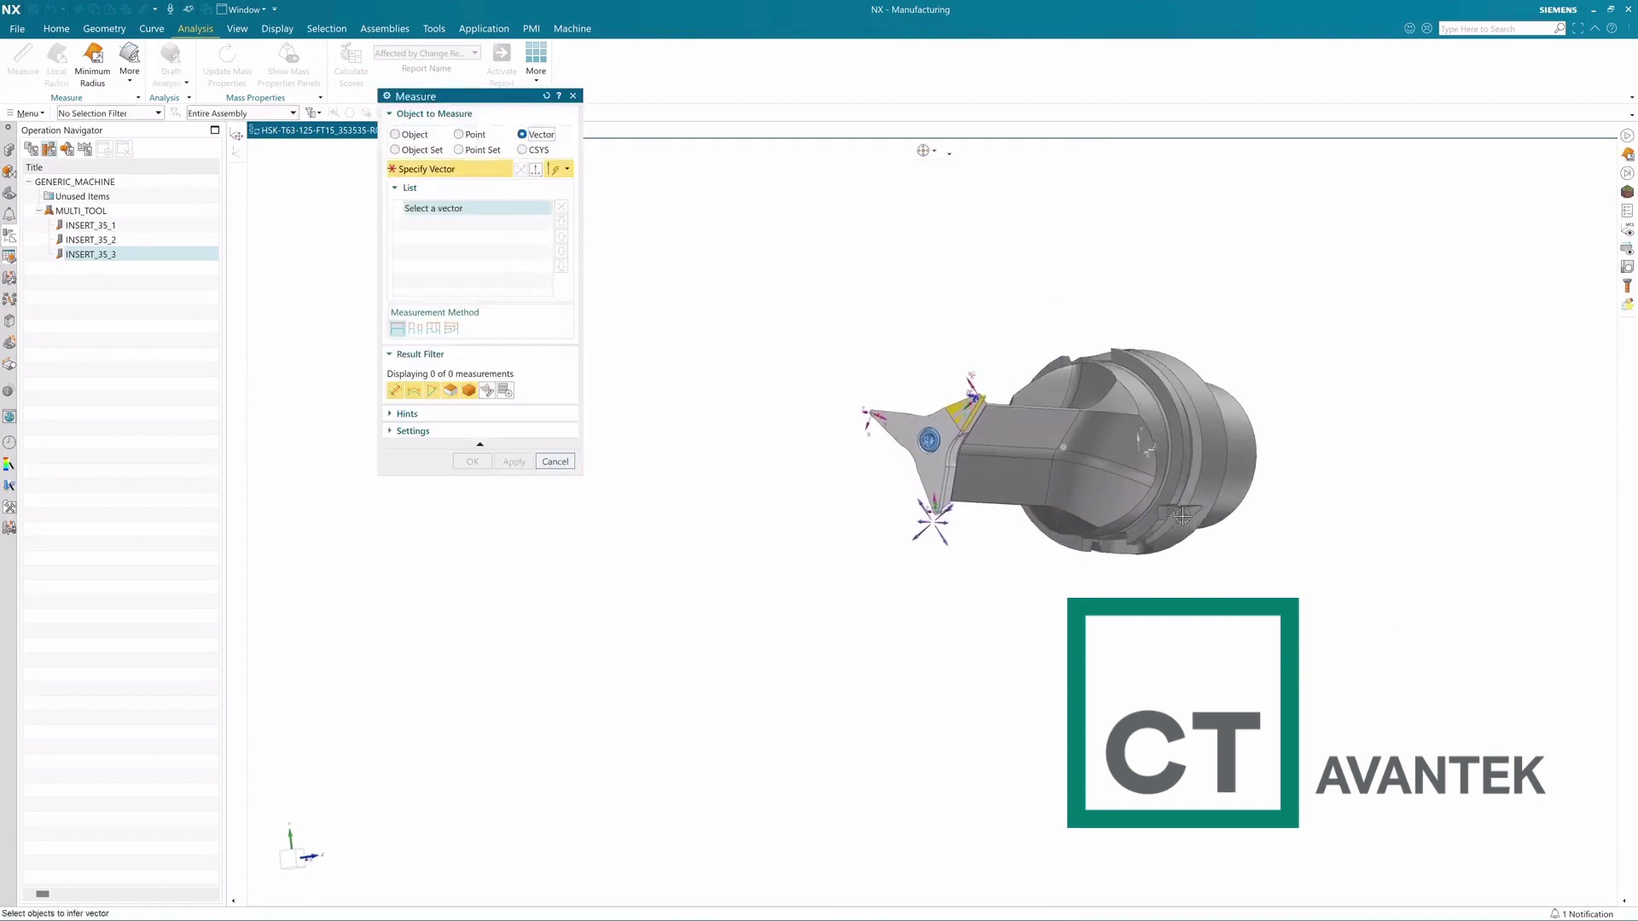
scroll(1146, 558, "up", 5)
left_click(1147, 558)
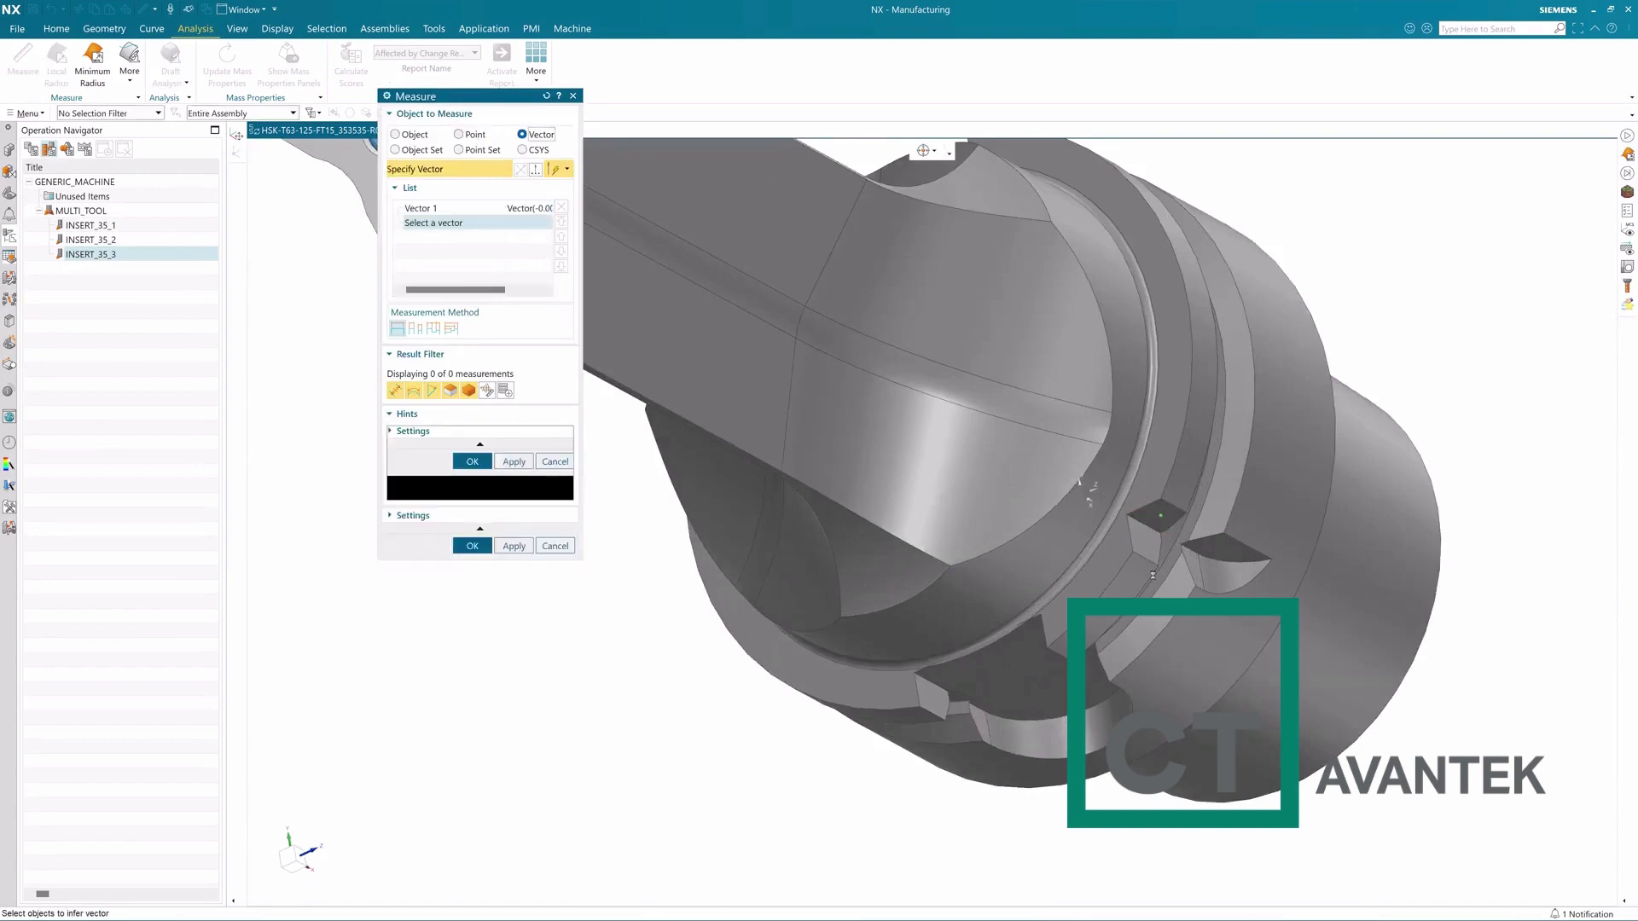
scroll(834, 381, "down", 5)
scroll(763, 446, "up", 5)
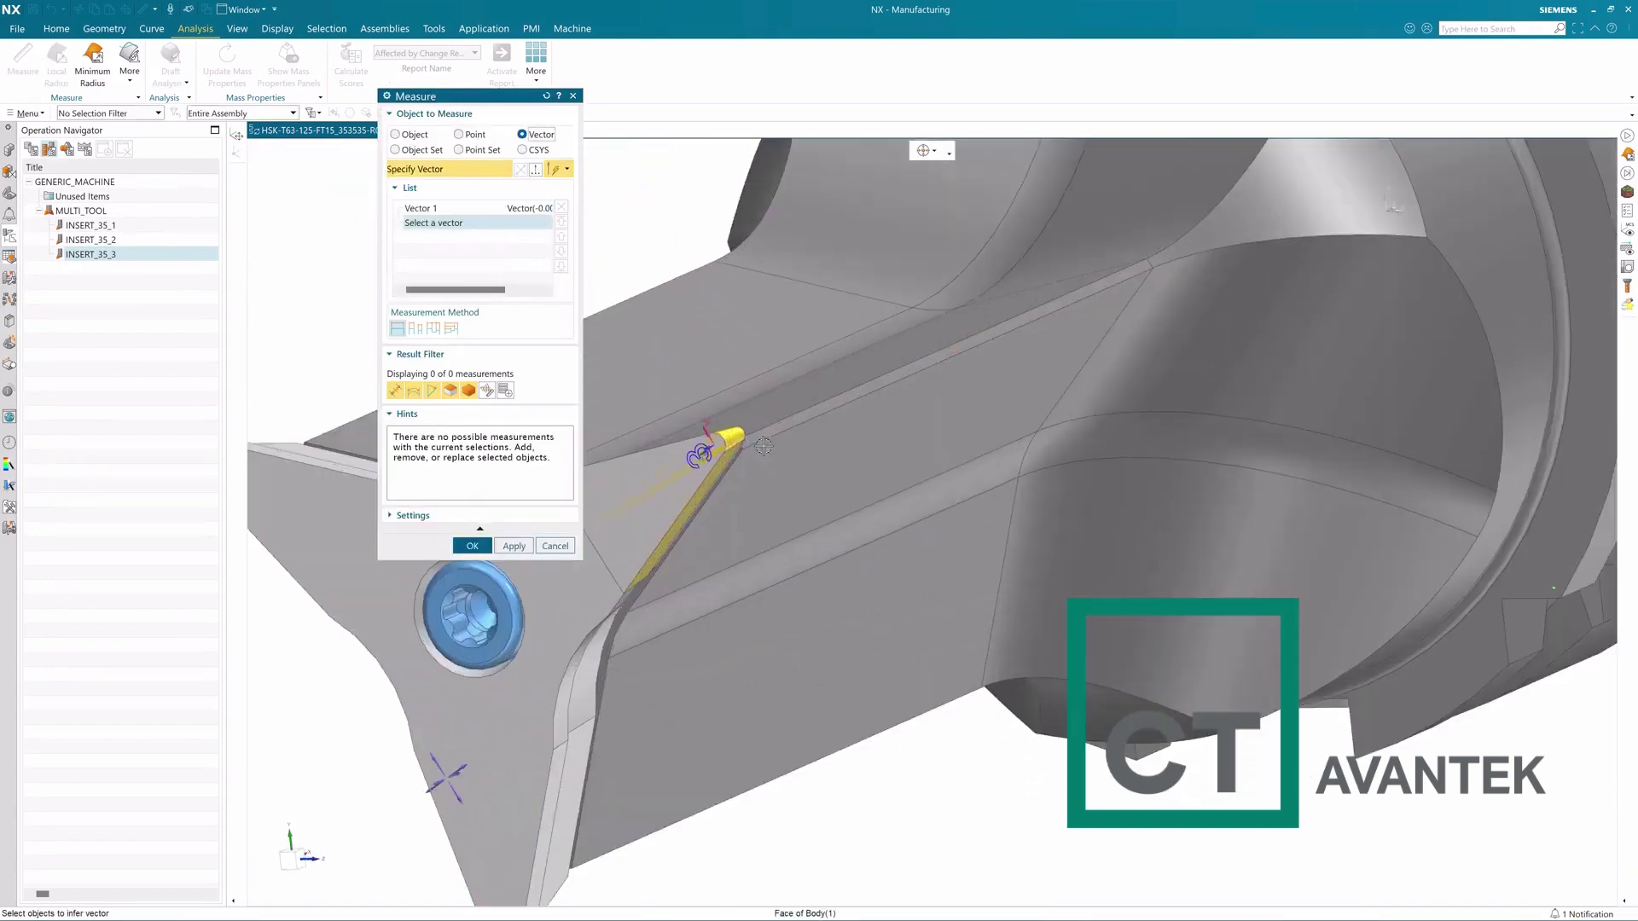
left_click(759, 433)
scroll(1117, 544, "down", 5)
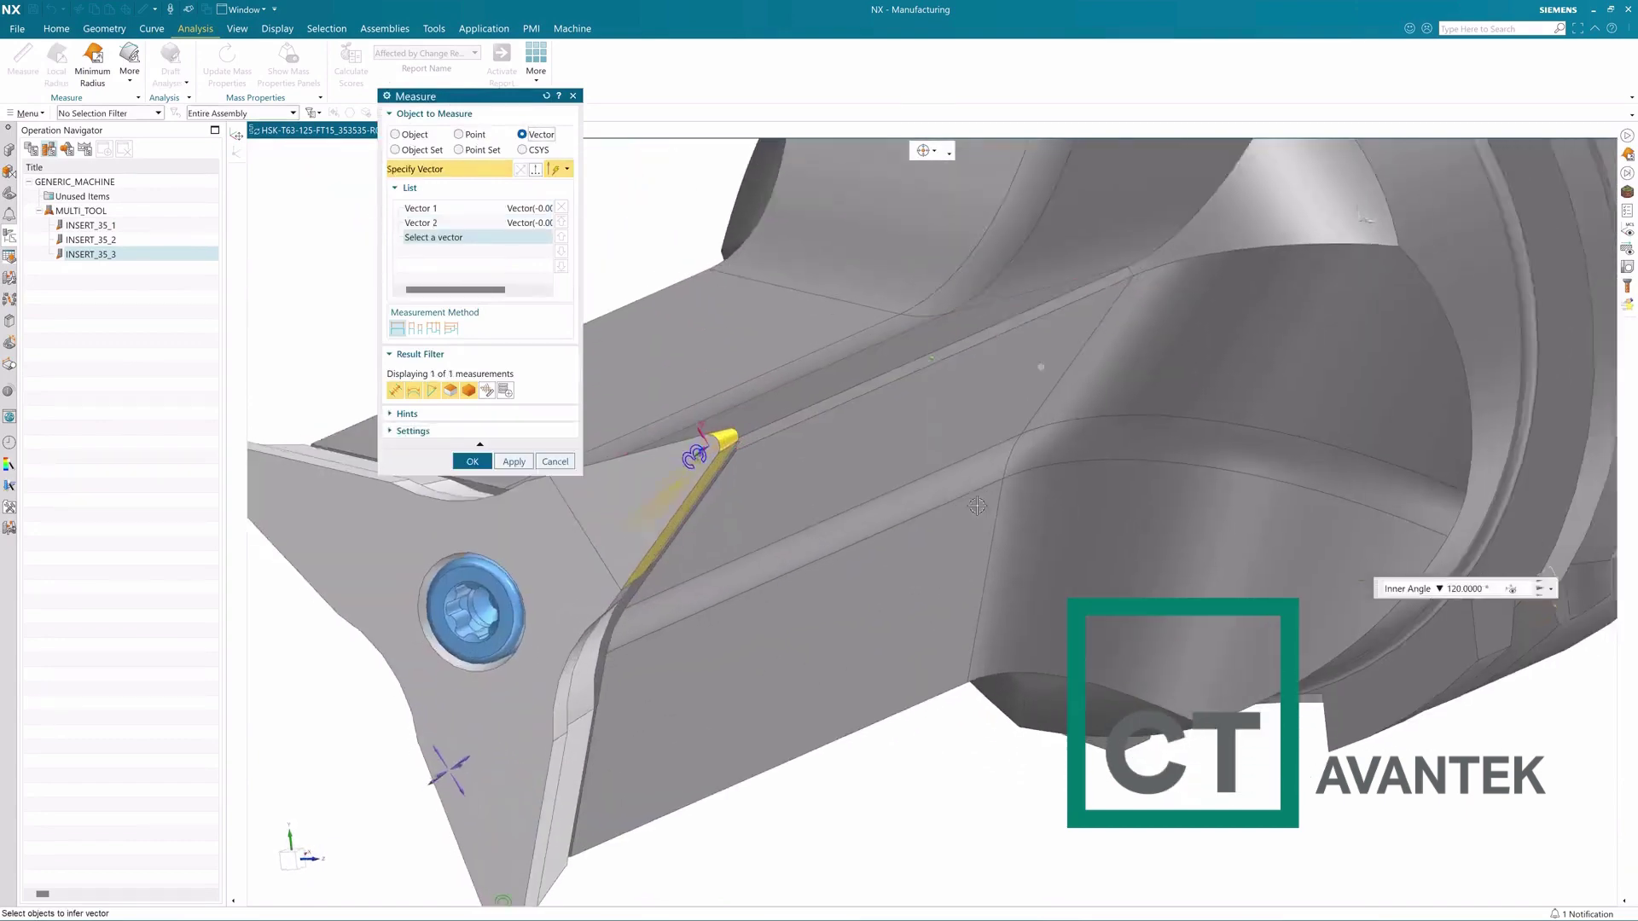
View the tool end-on to check the angle between the flange notch and insert corner 3, and close the measurement.
middle_click_drag(1117, 544, 1214, 654)
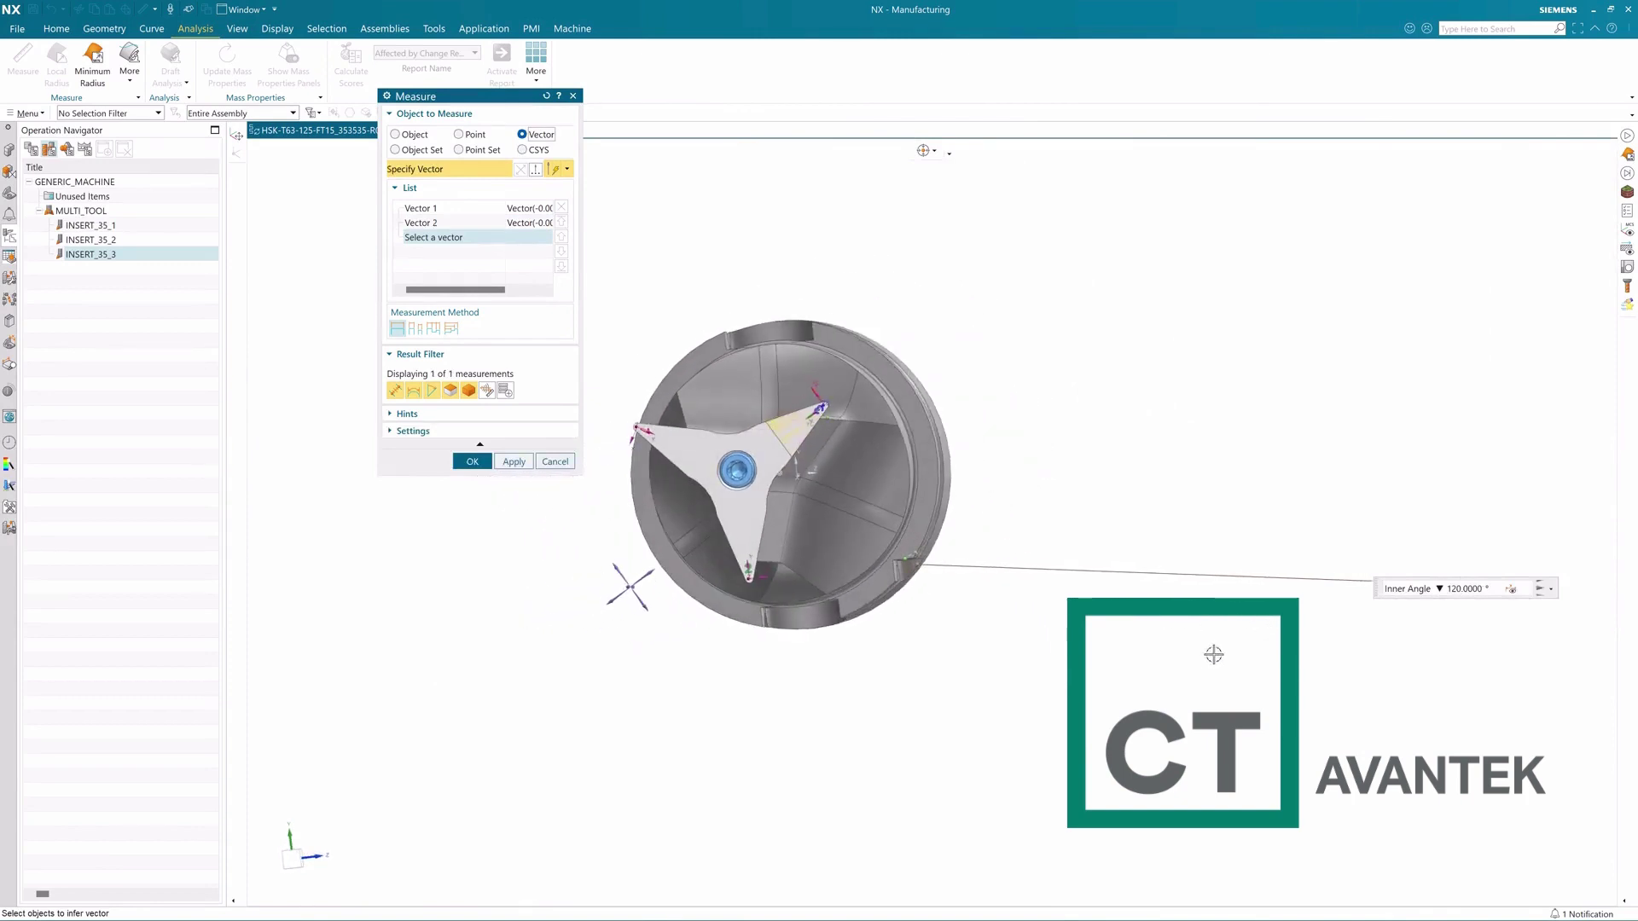
key("F8")
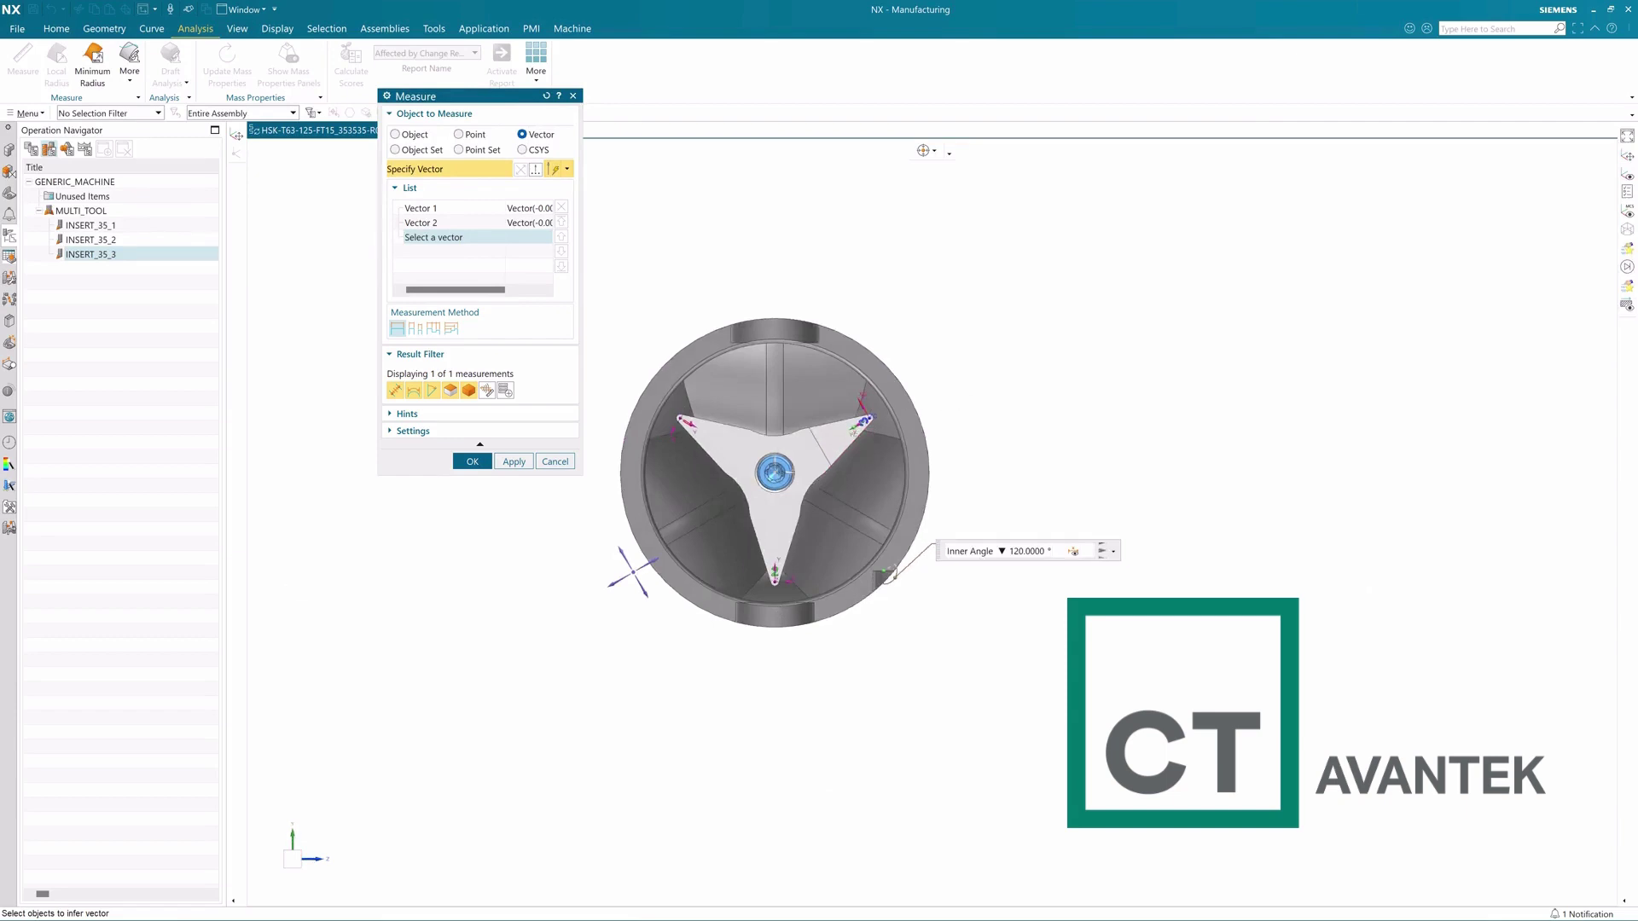
middle_click_drag(775, 473, 777, 473, "shift")
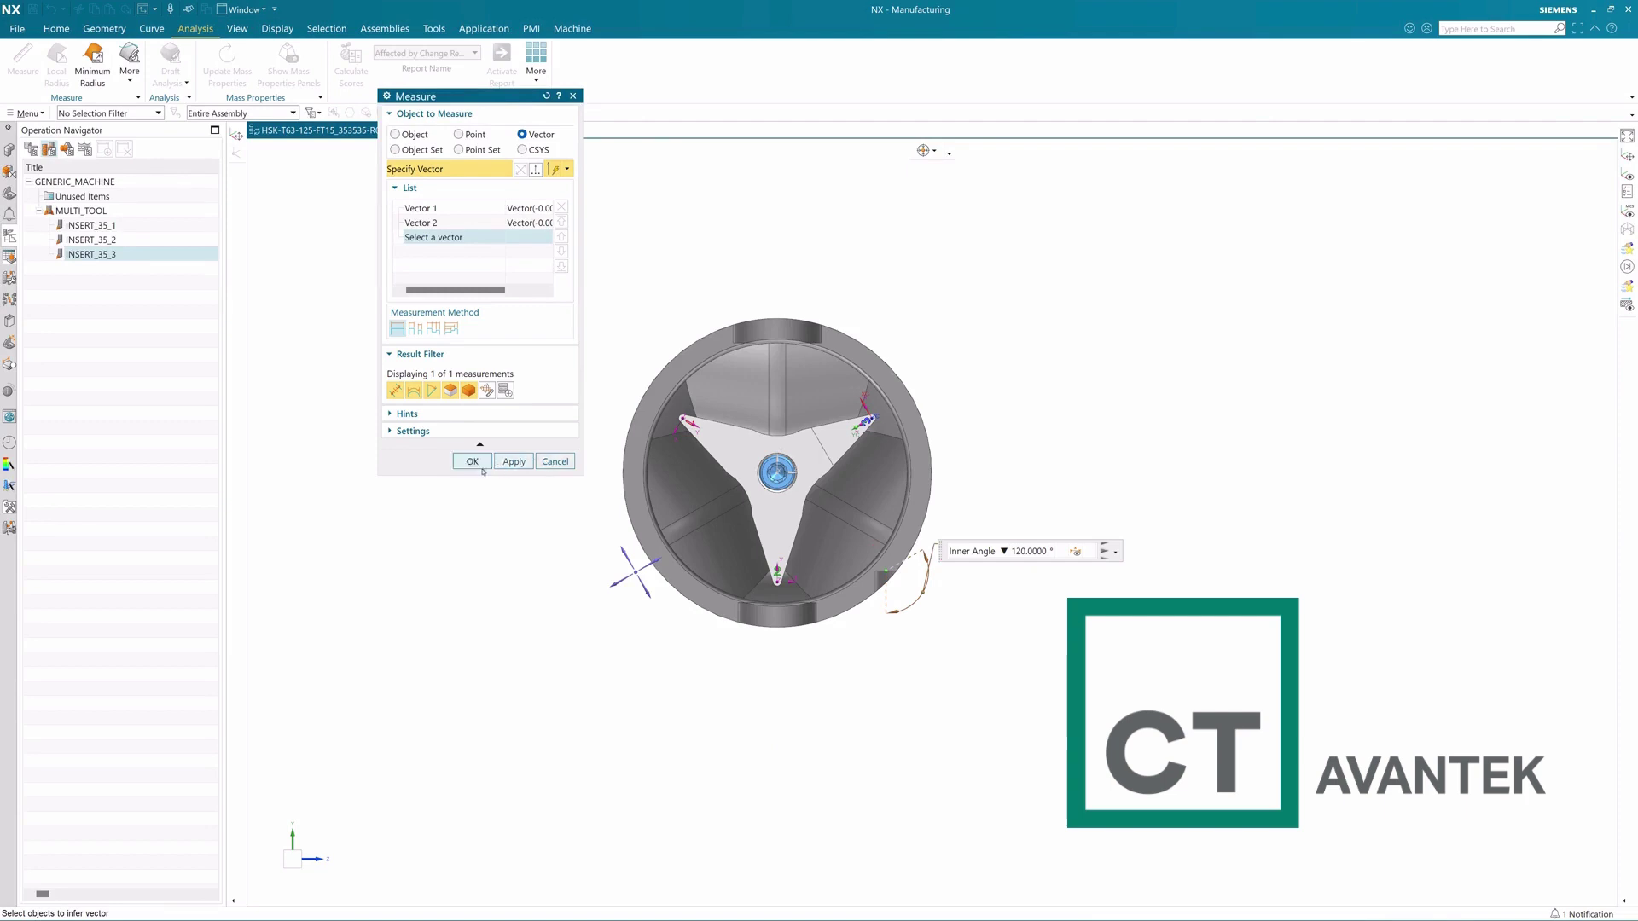
left_click(555, 462)
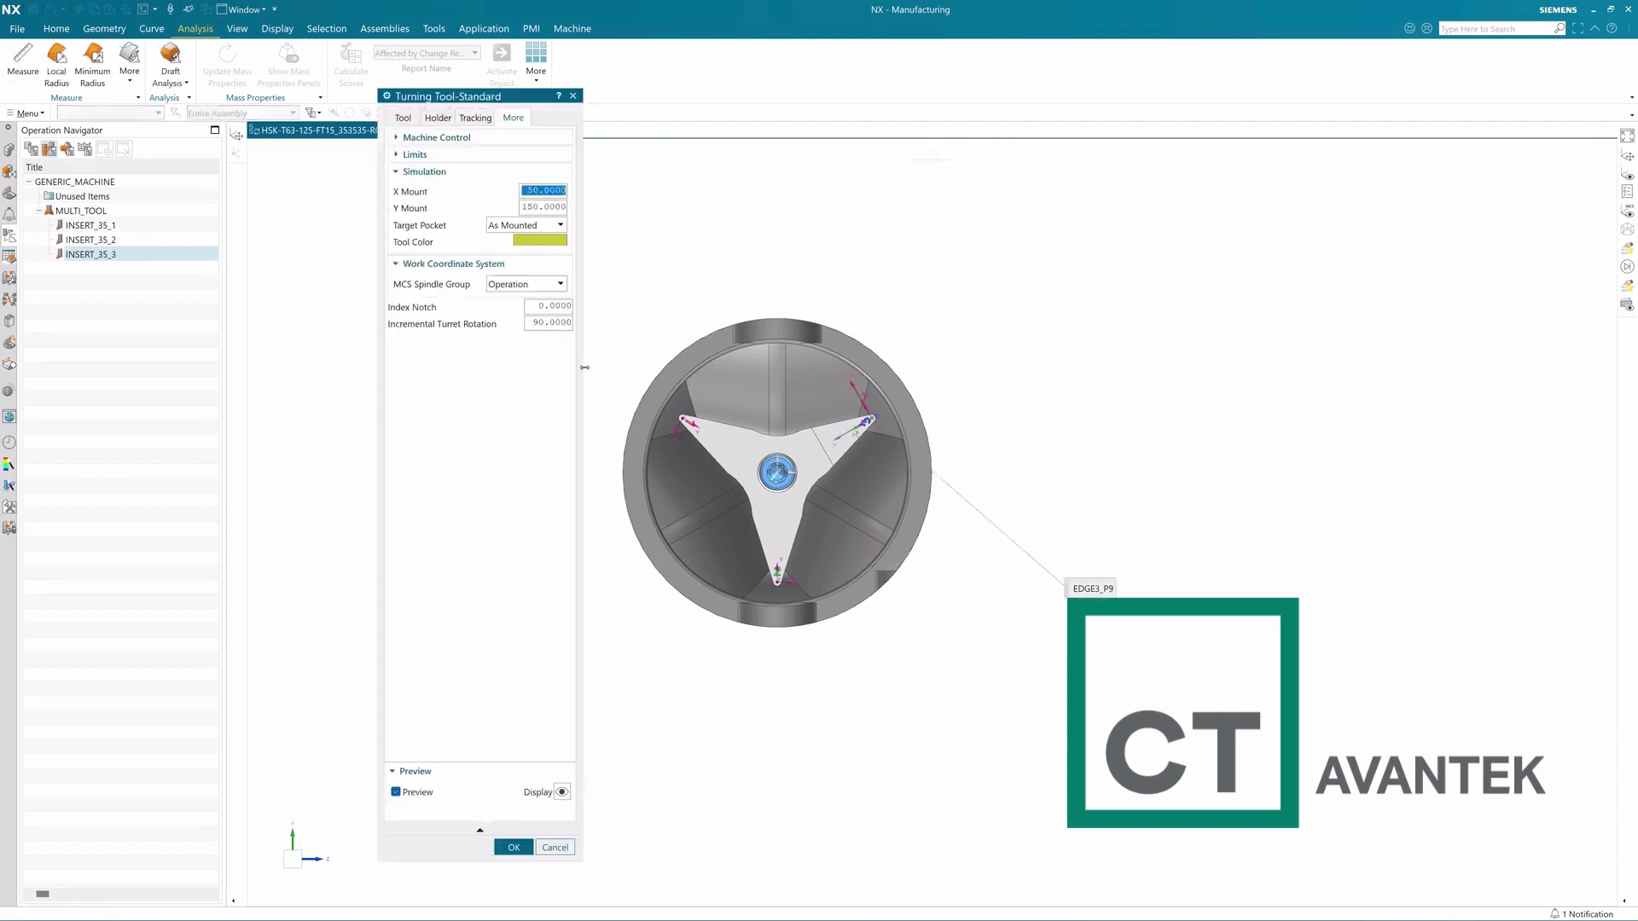
Set the index notch of INSERT_35_3 to 120, review its holder, tracking and insert settings, and accept the turning tool.
left_click(541, 305)
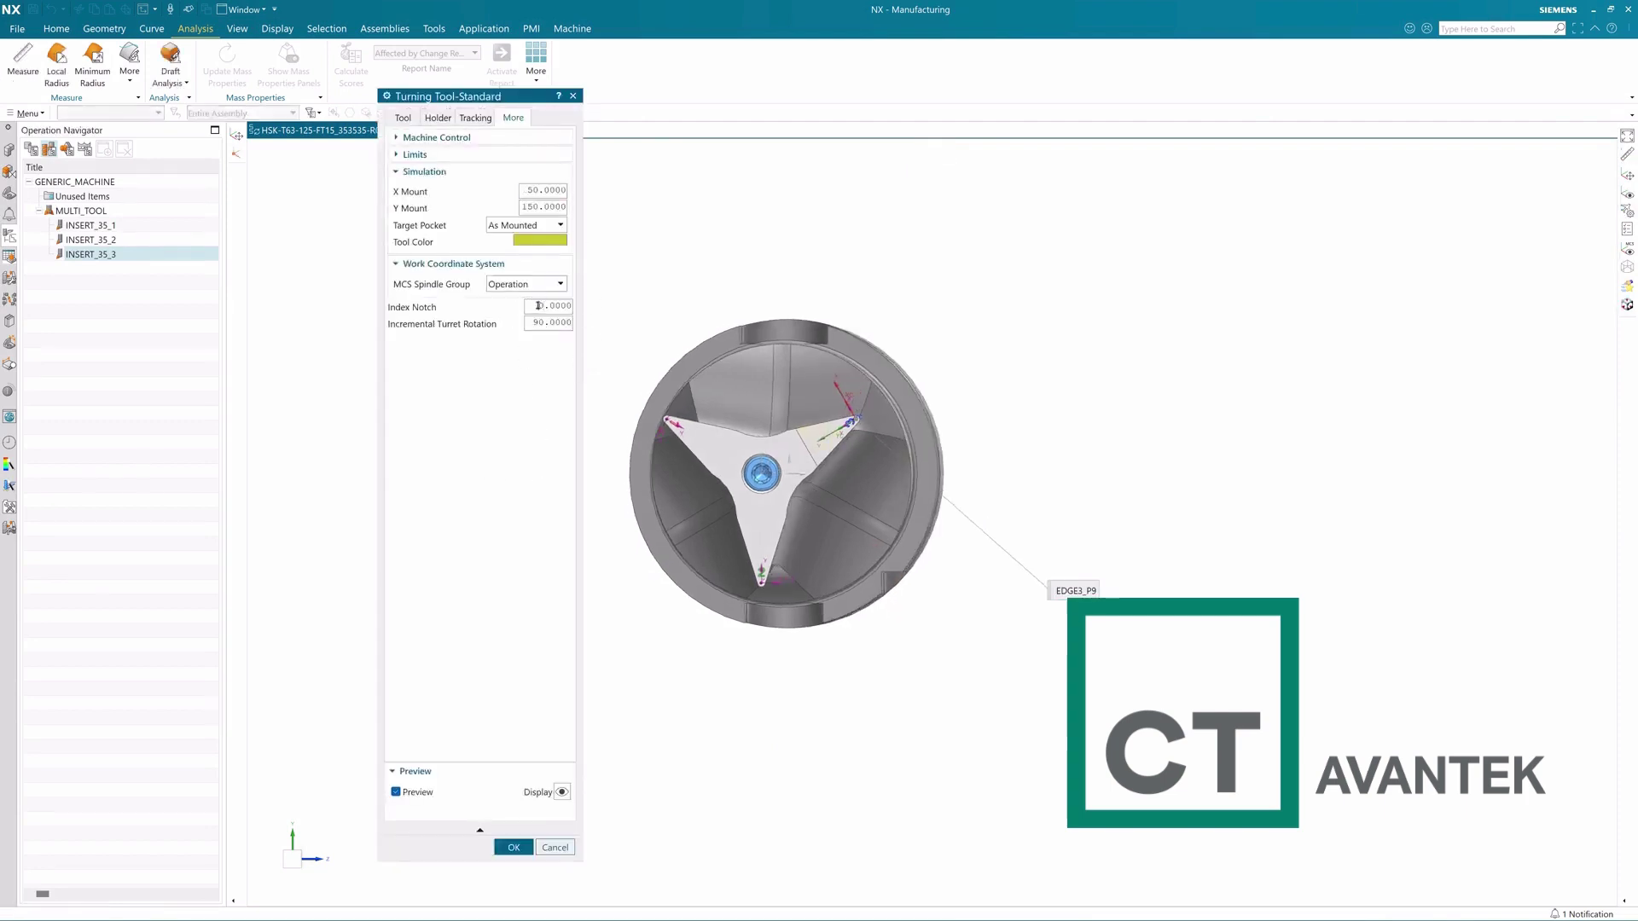
type("12")
key("Return")
left_click(475, 117)
left_click(437, 117)
left_click(402, 118)
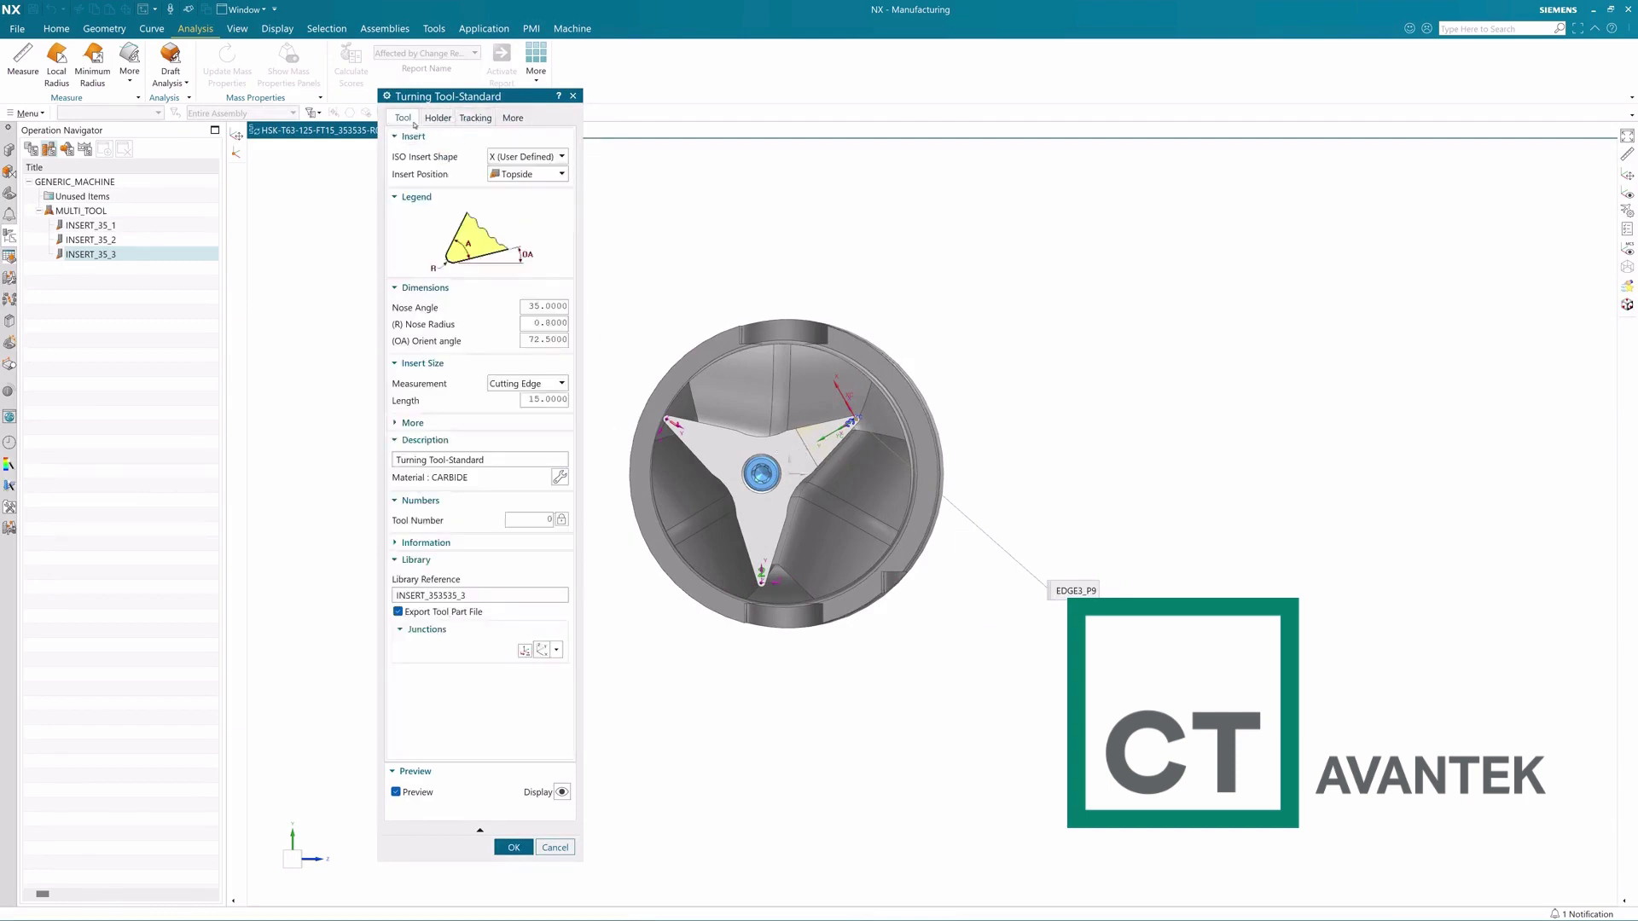
left_click(514, 847)
Export MULTI_TOOL with its part file to the tool library under the class MULTITOOL_TURN and accept the multi-tool definition.
left_click(92, 213)
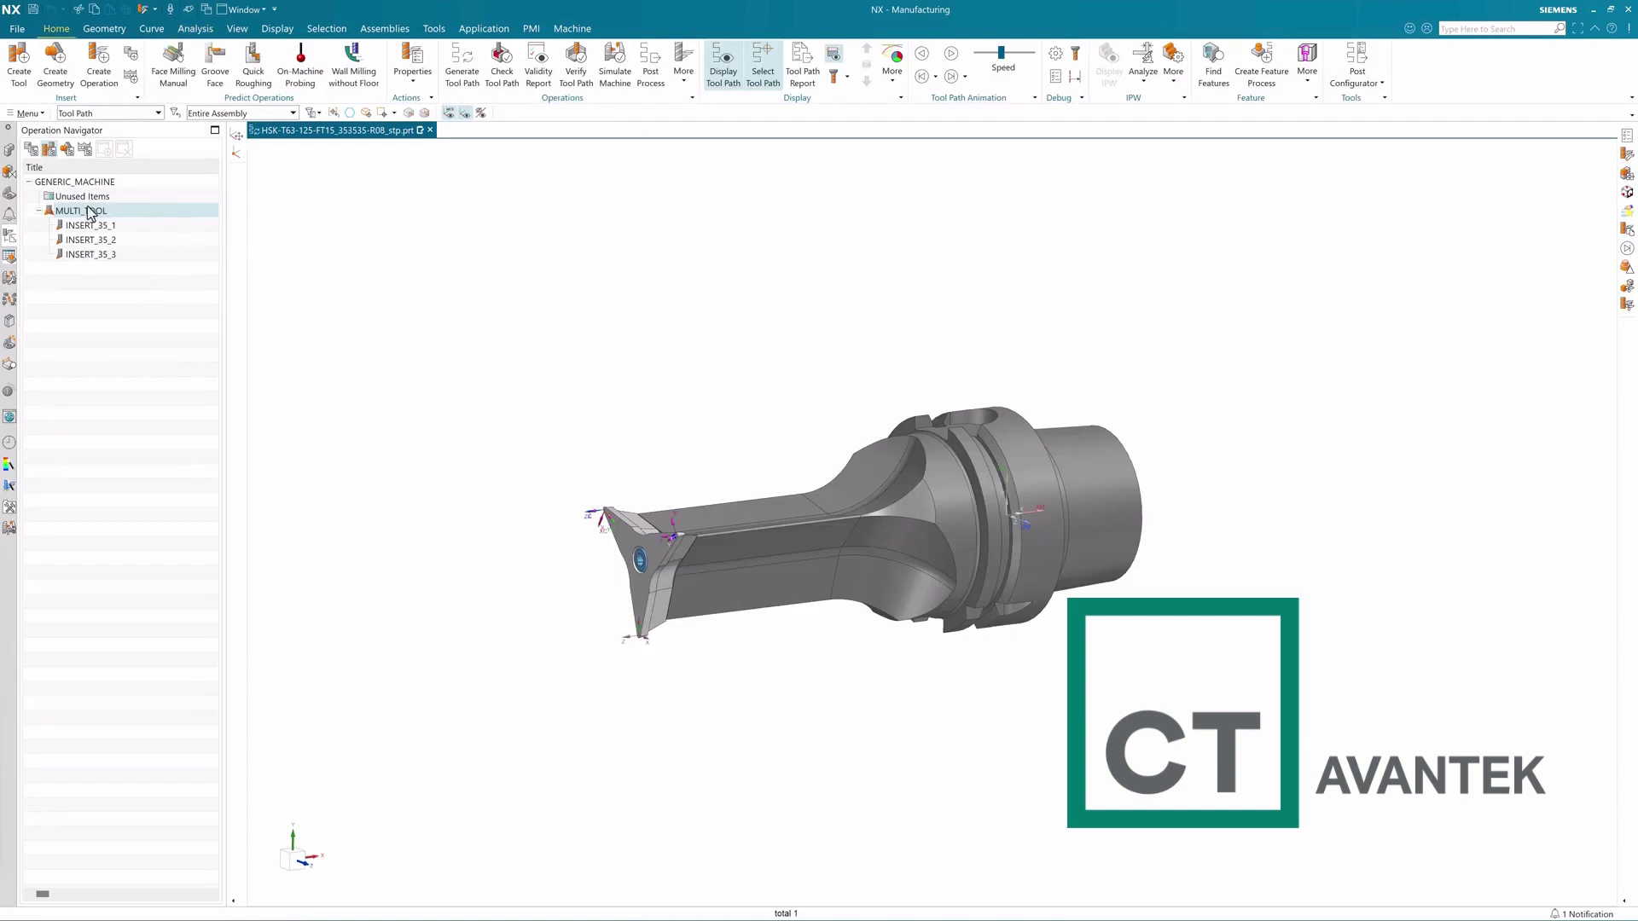
right_click(90, 213)
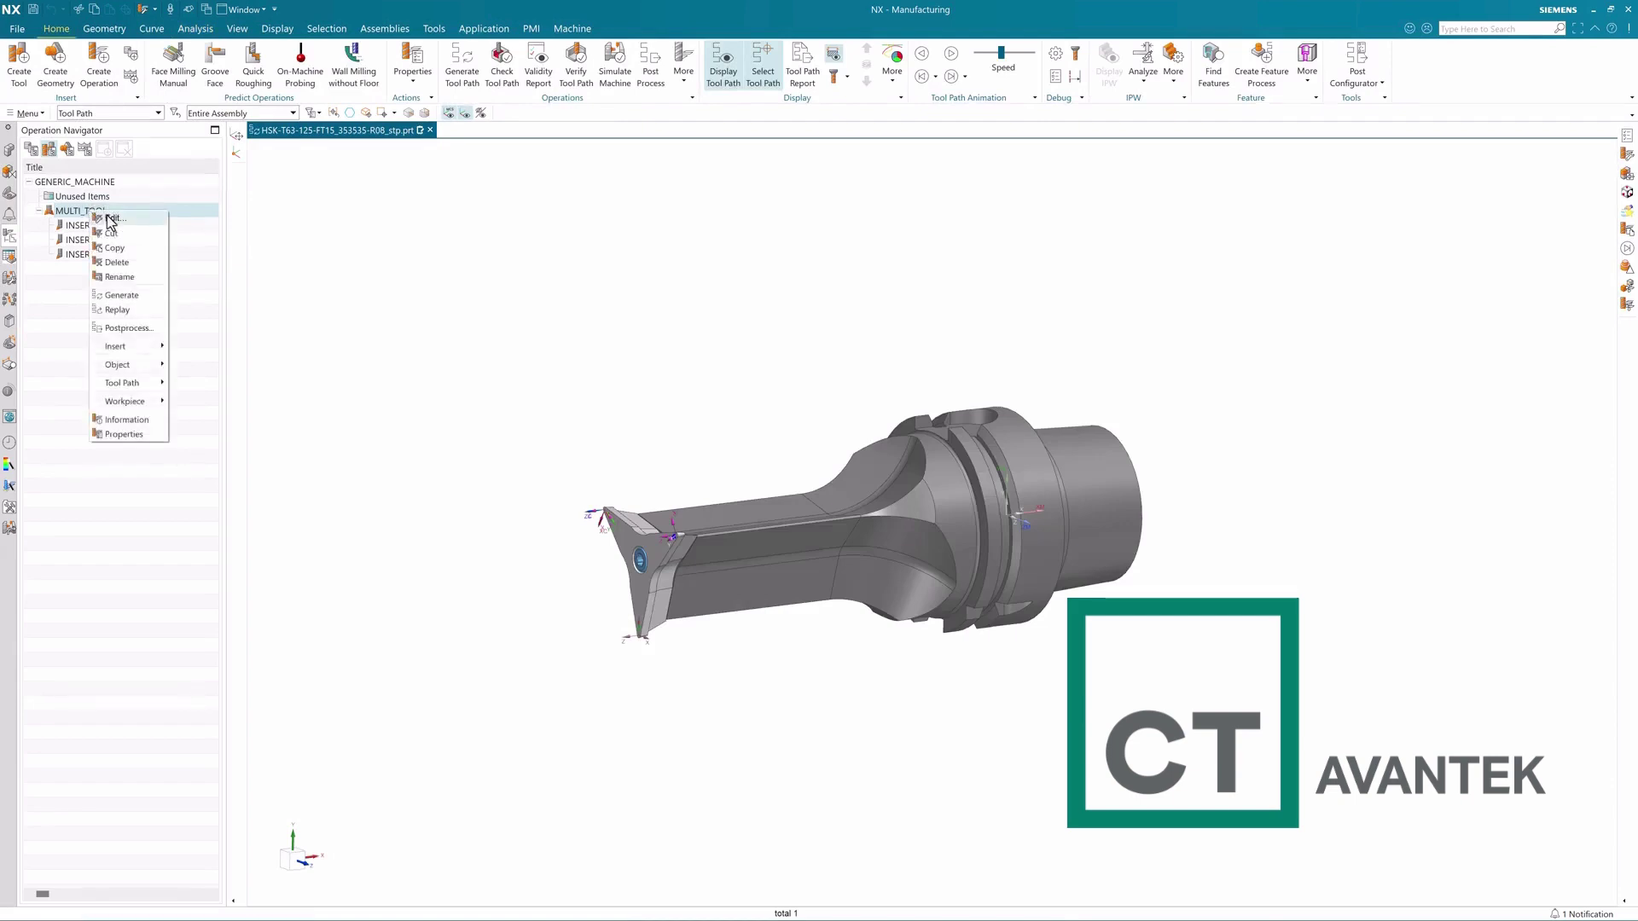
left_click(104, 225)
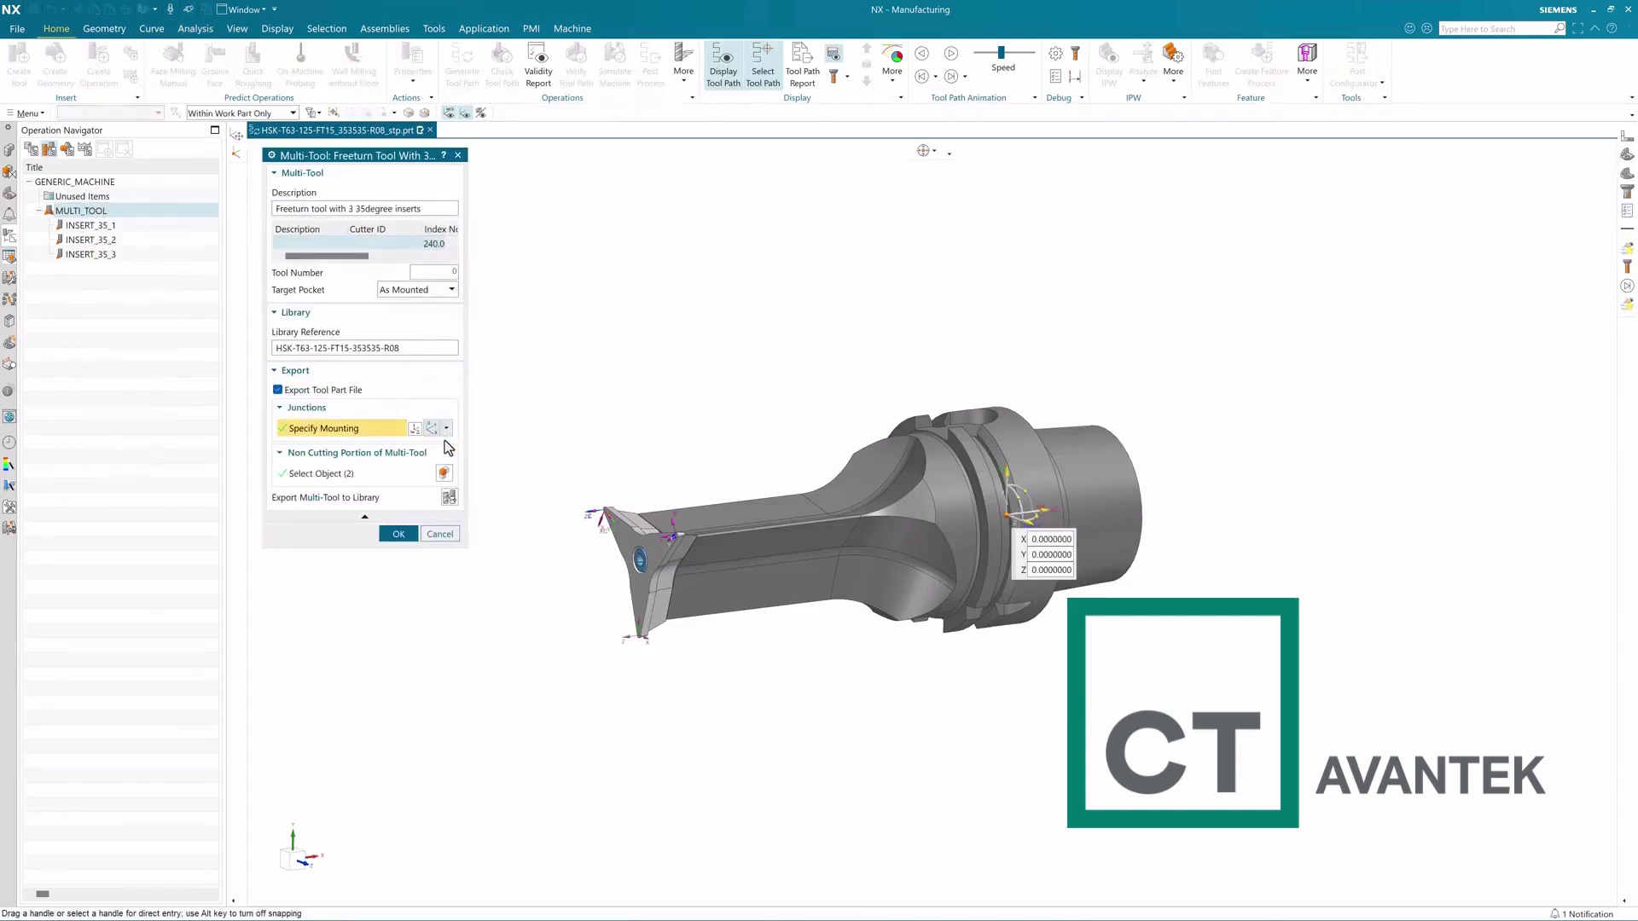
left_click(447, 499)
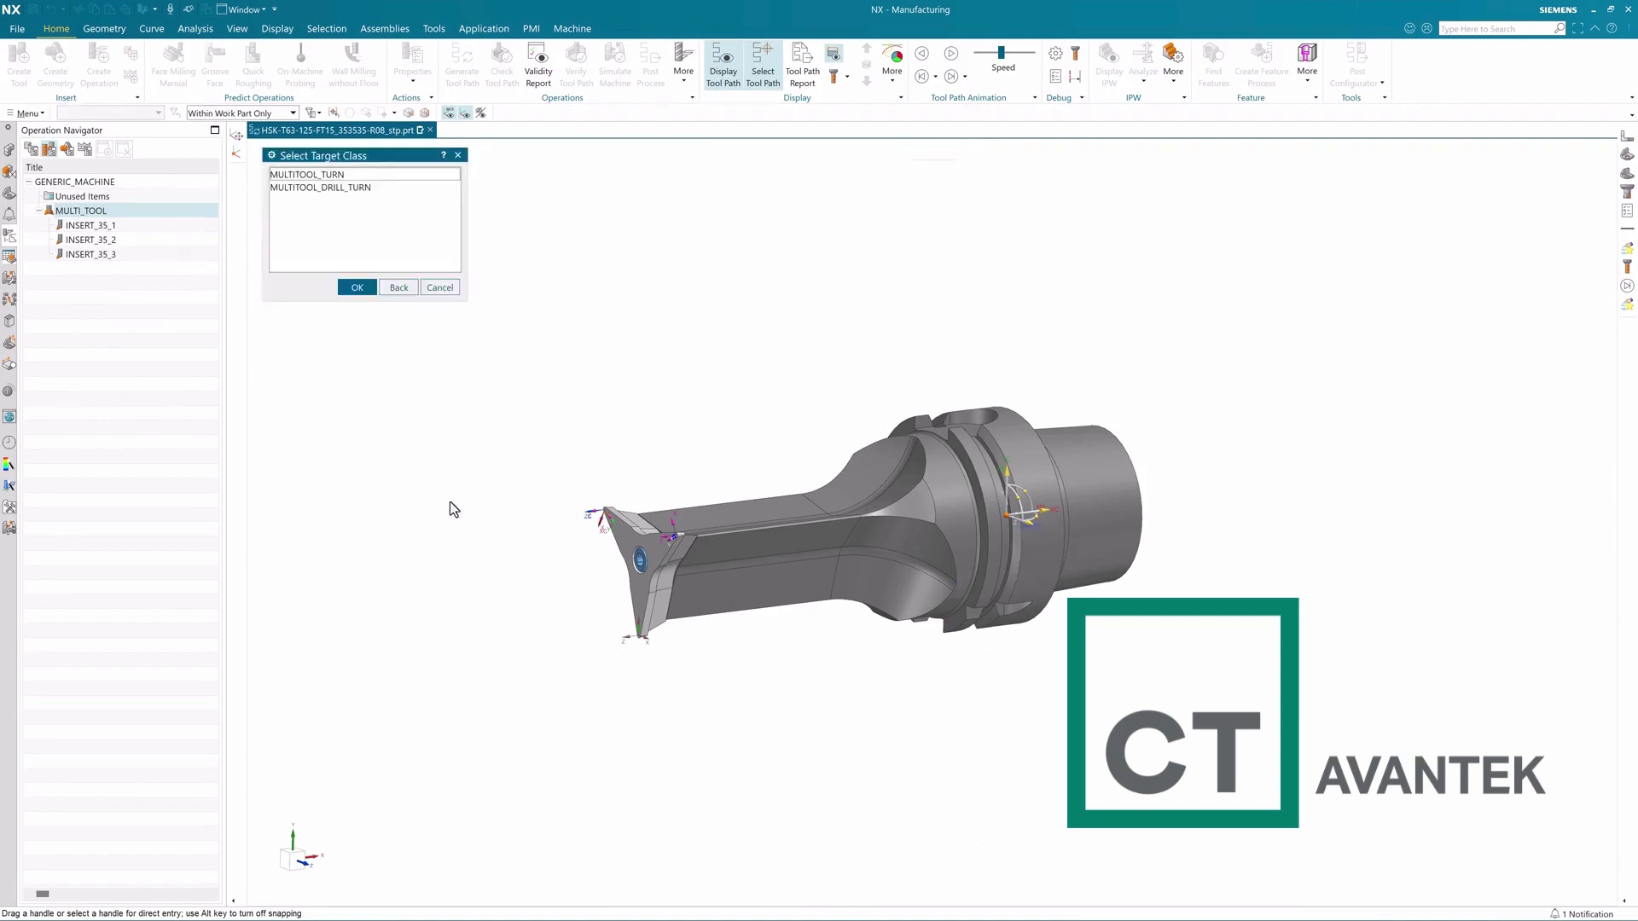
left_click(333, 188)
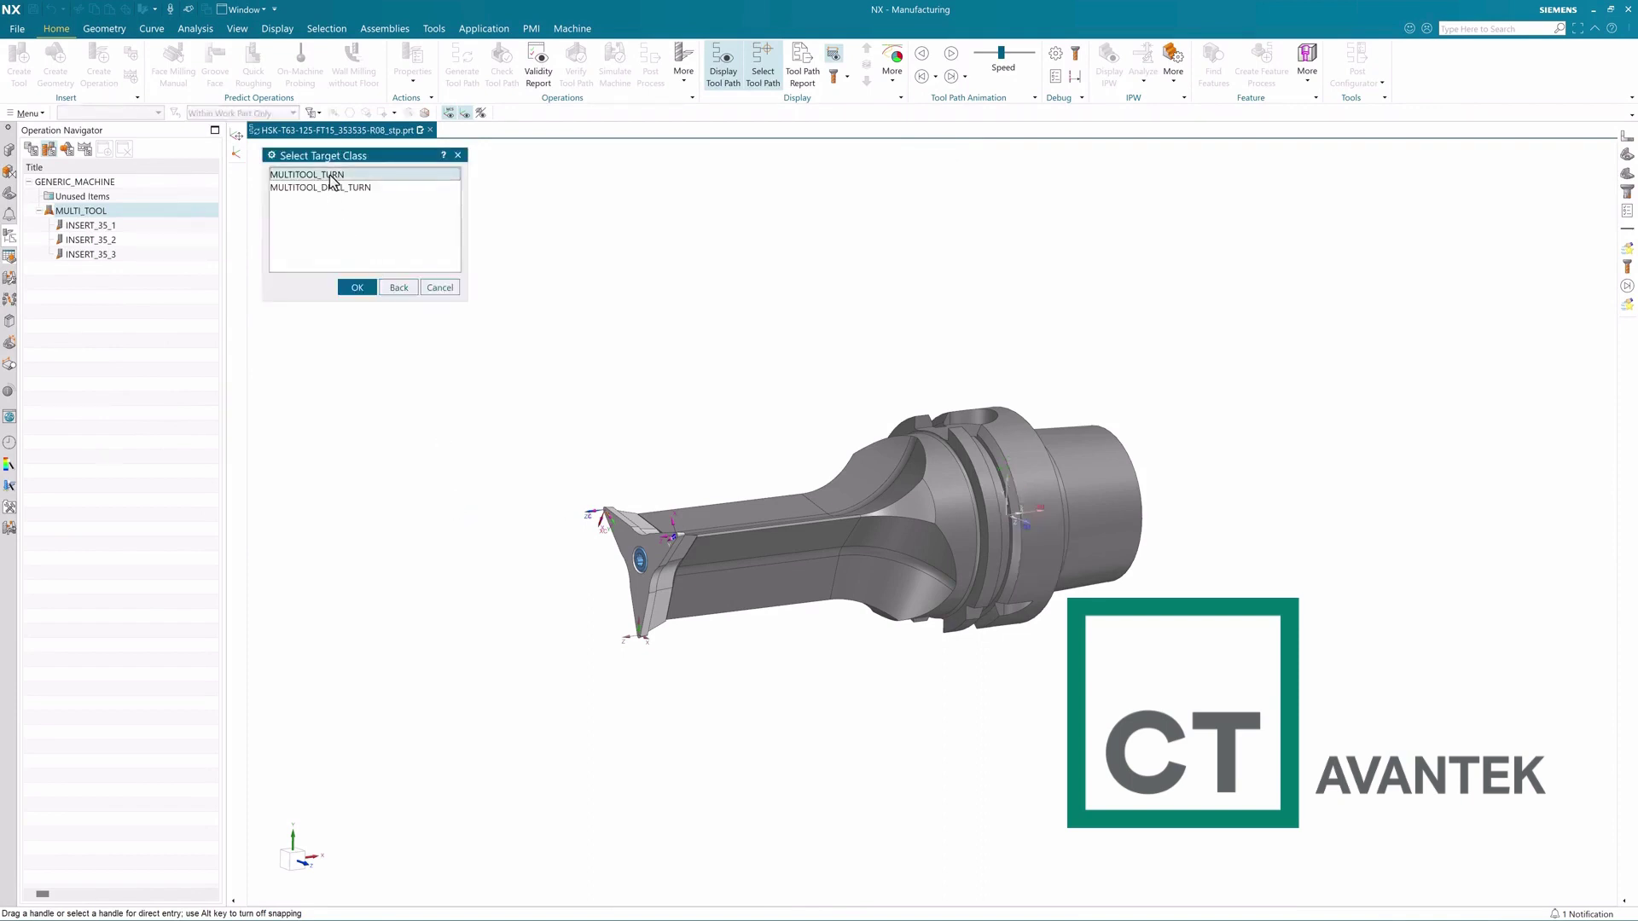
left_click(356, 288)
left_click(358, 224)
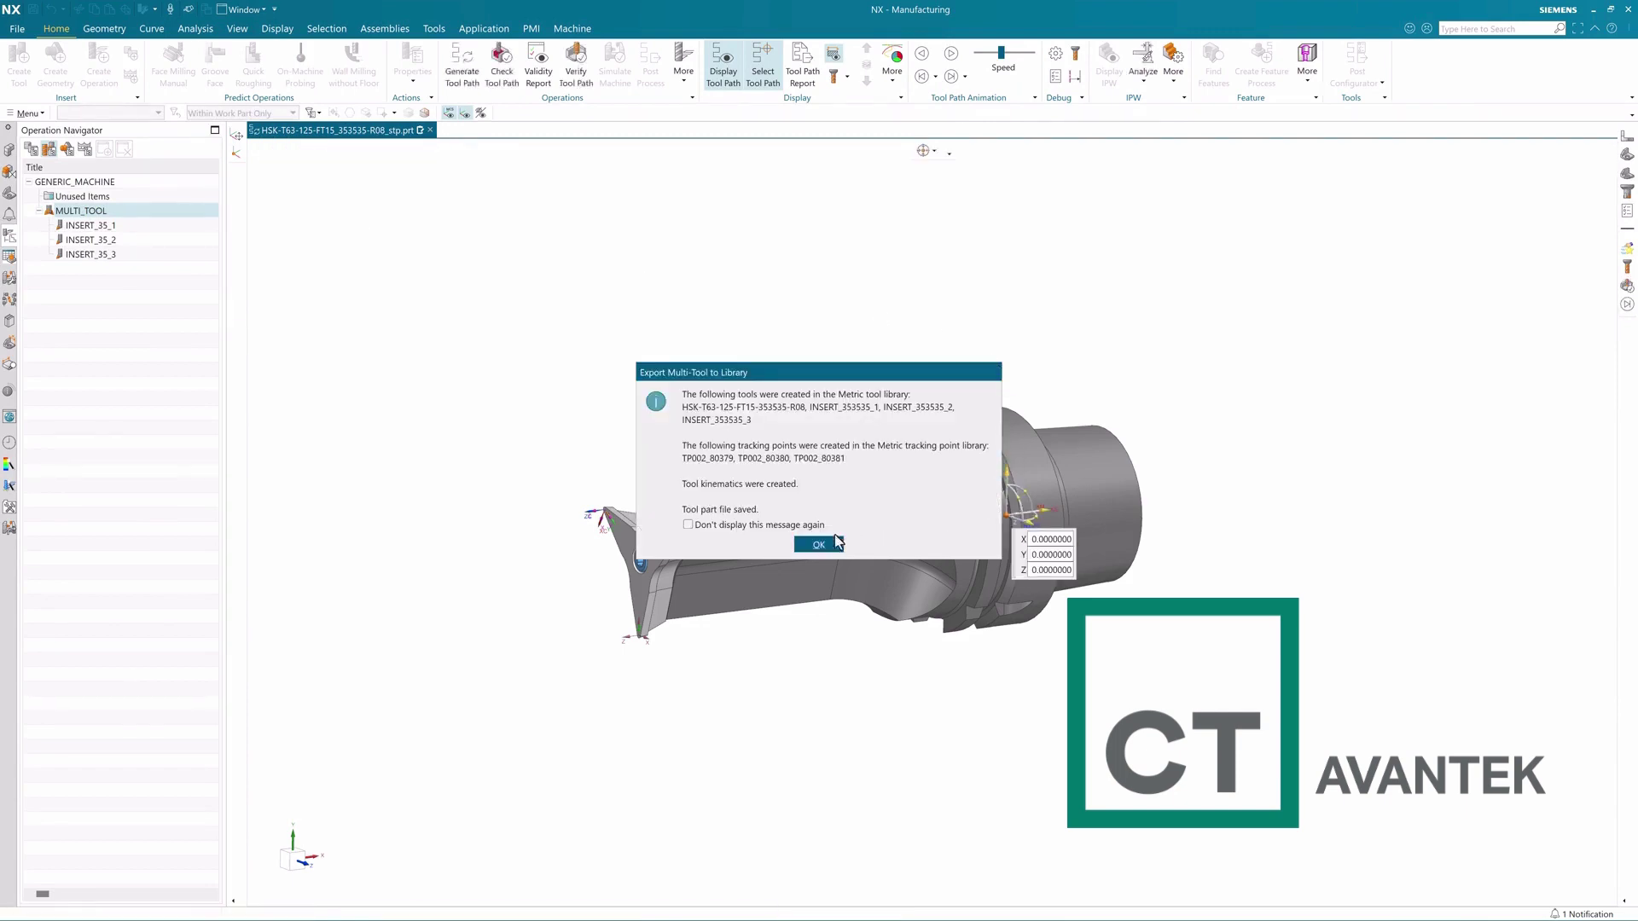
left_click(819, 546)
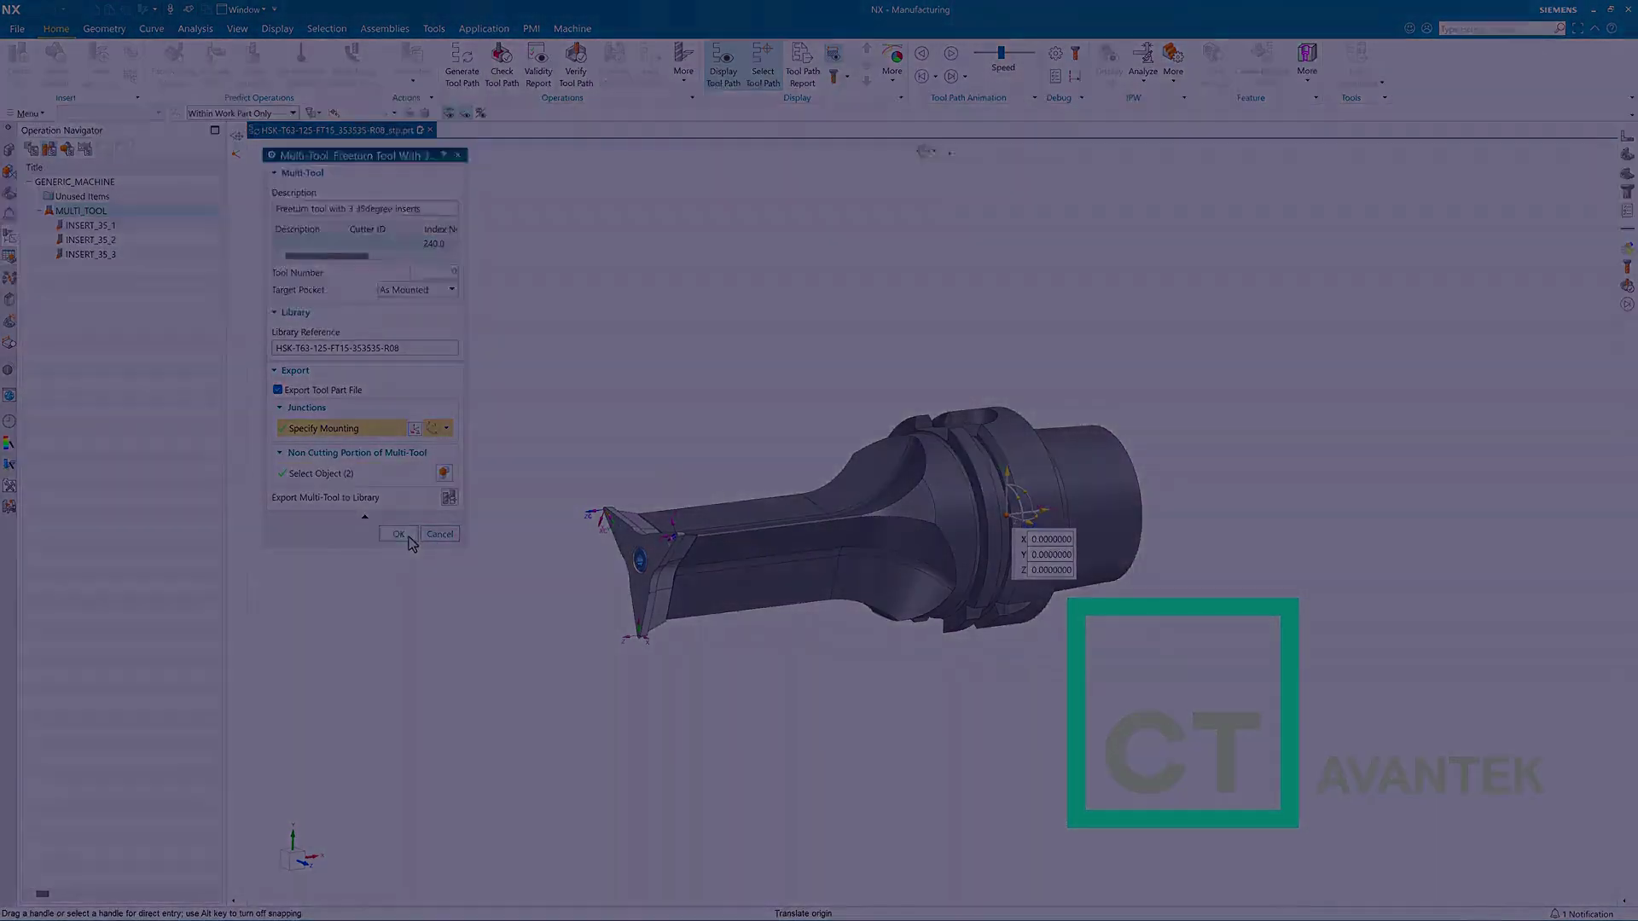
left_click(398, 534)
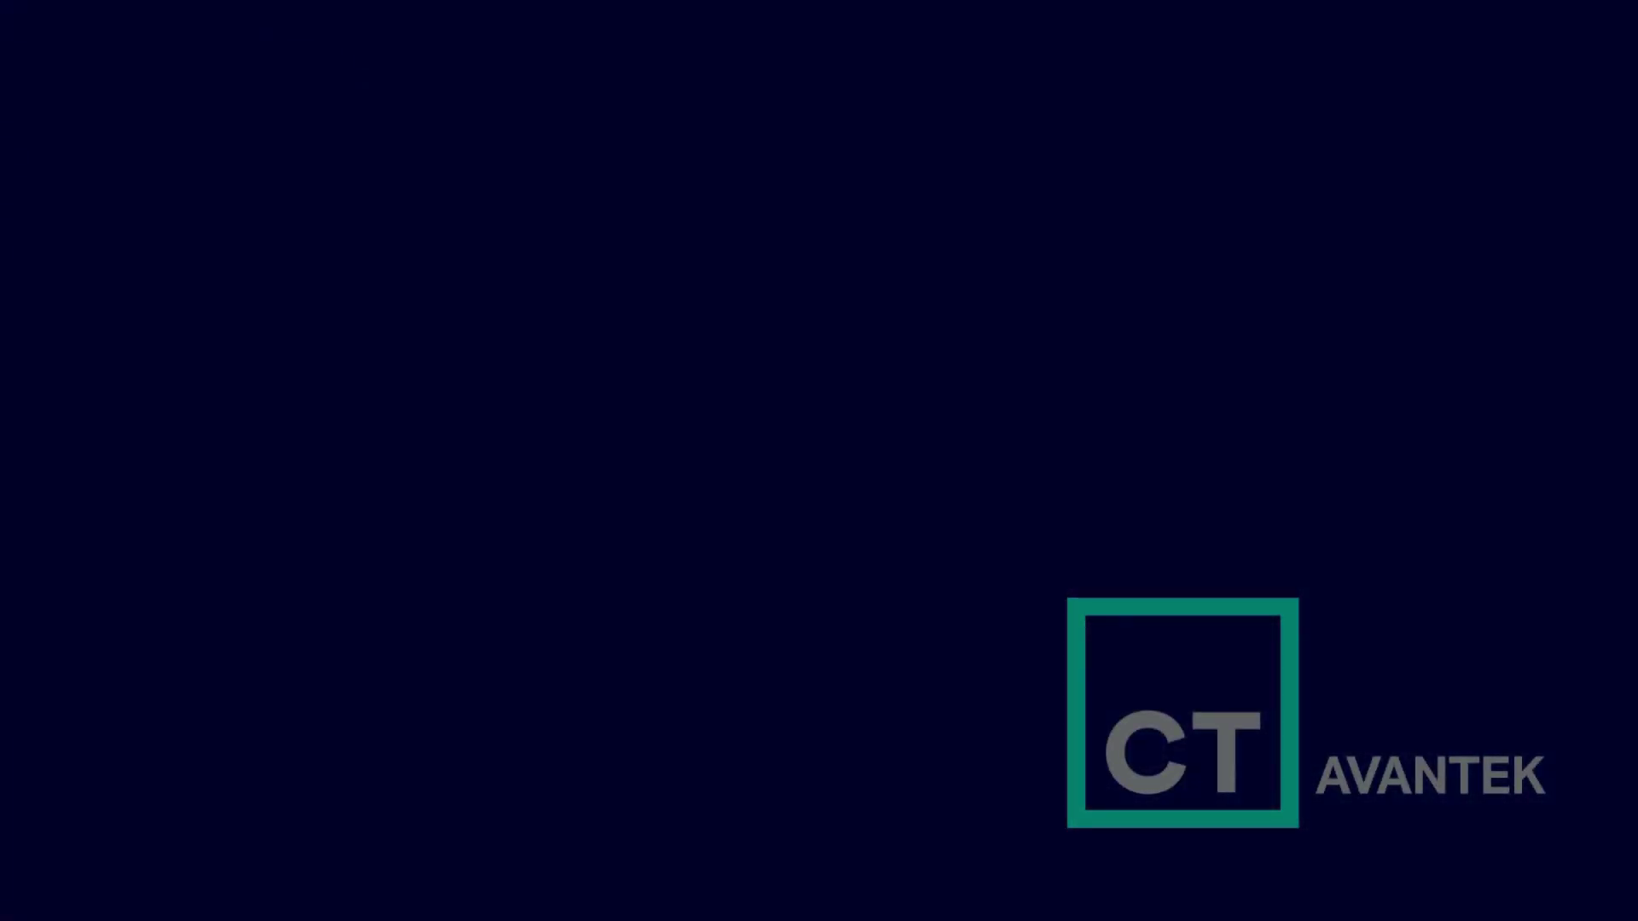